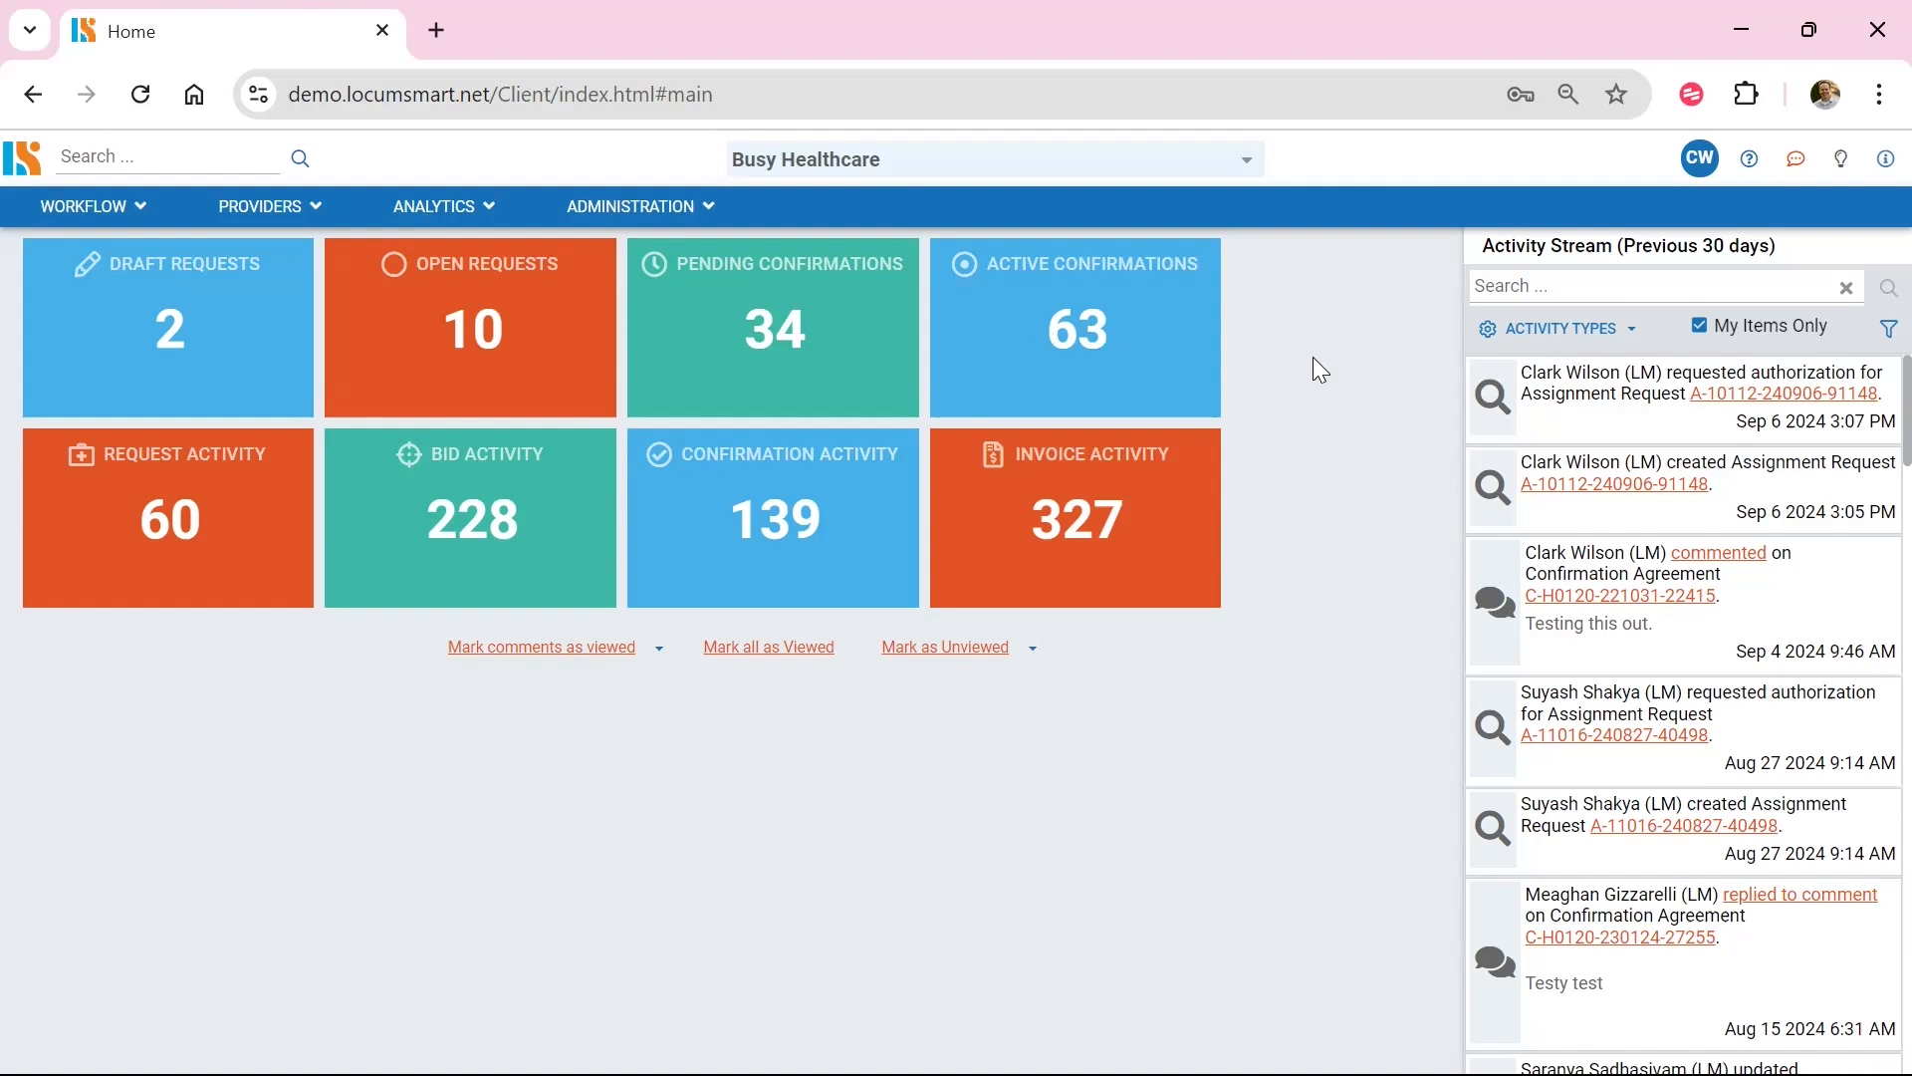
- Open the assignment requests list and start creating a new assignment request
left_click(92, 217)
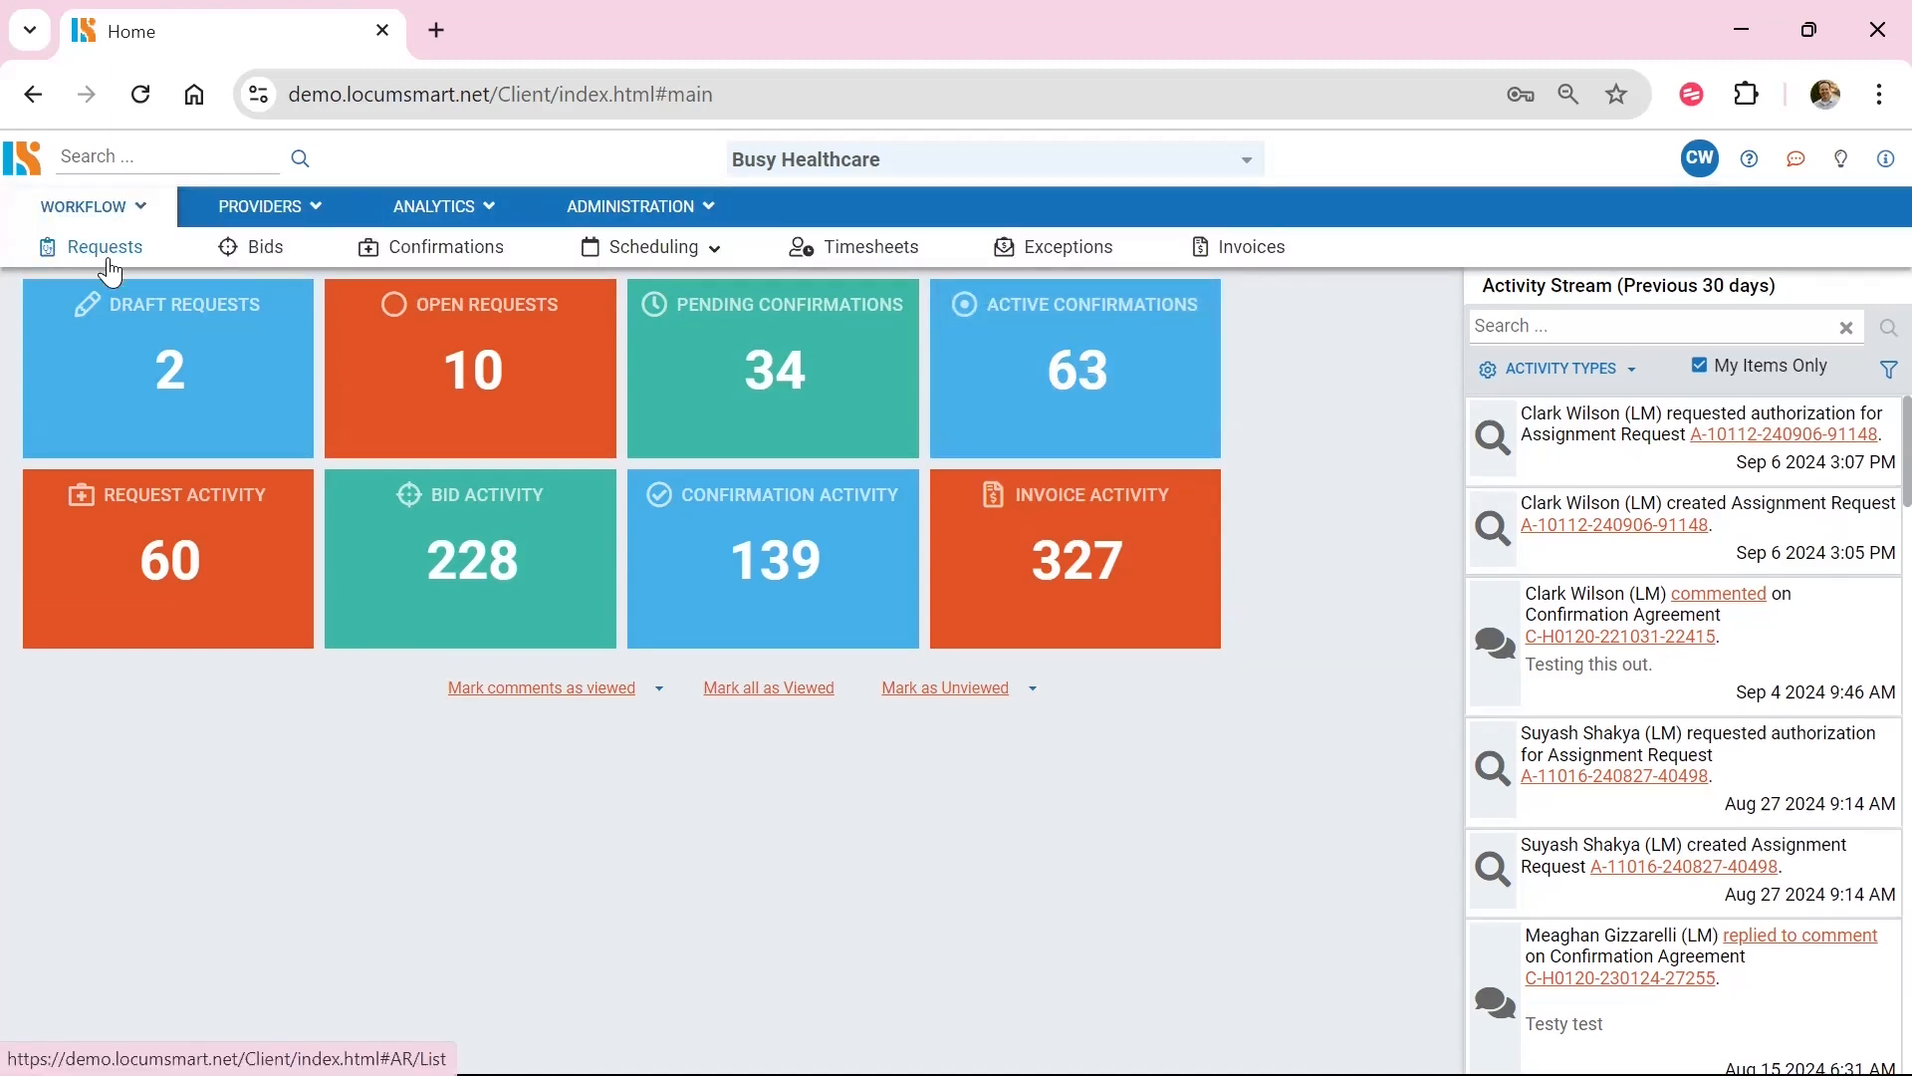
left_click(109, 261)
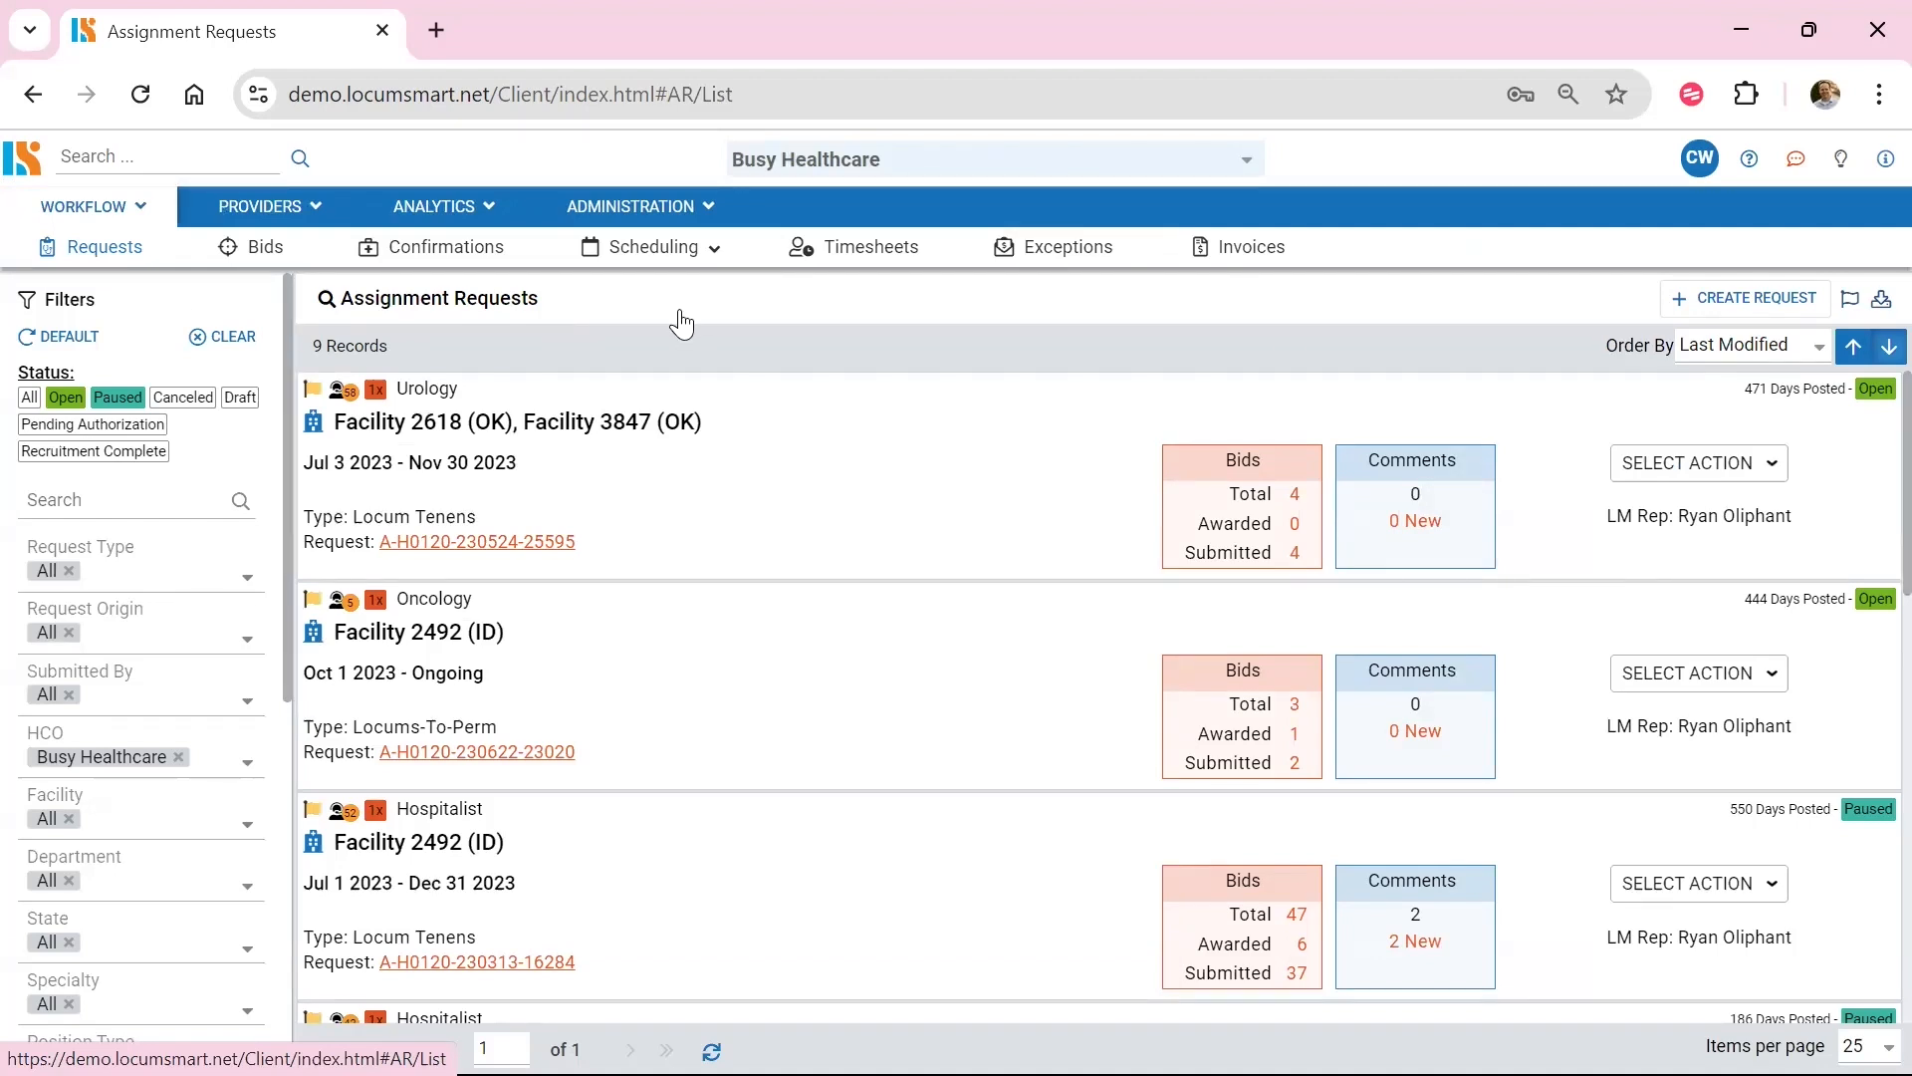
left_click(1739, 308)
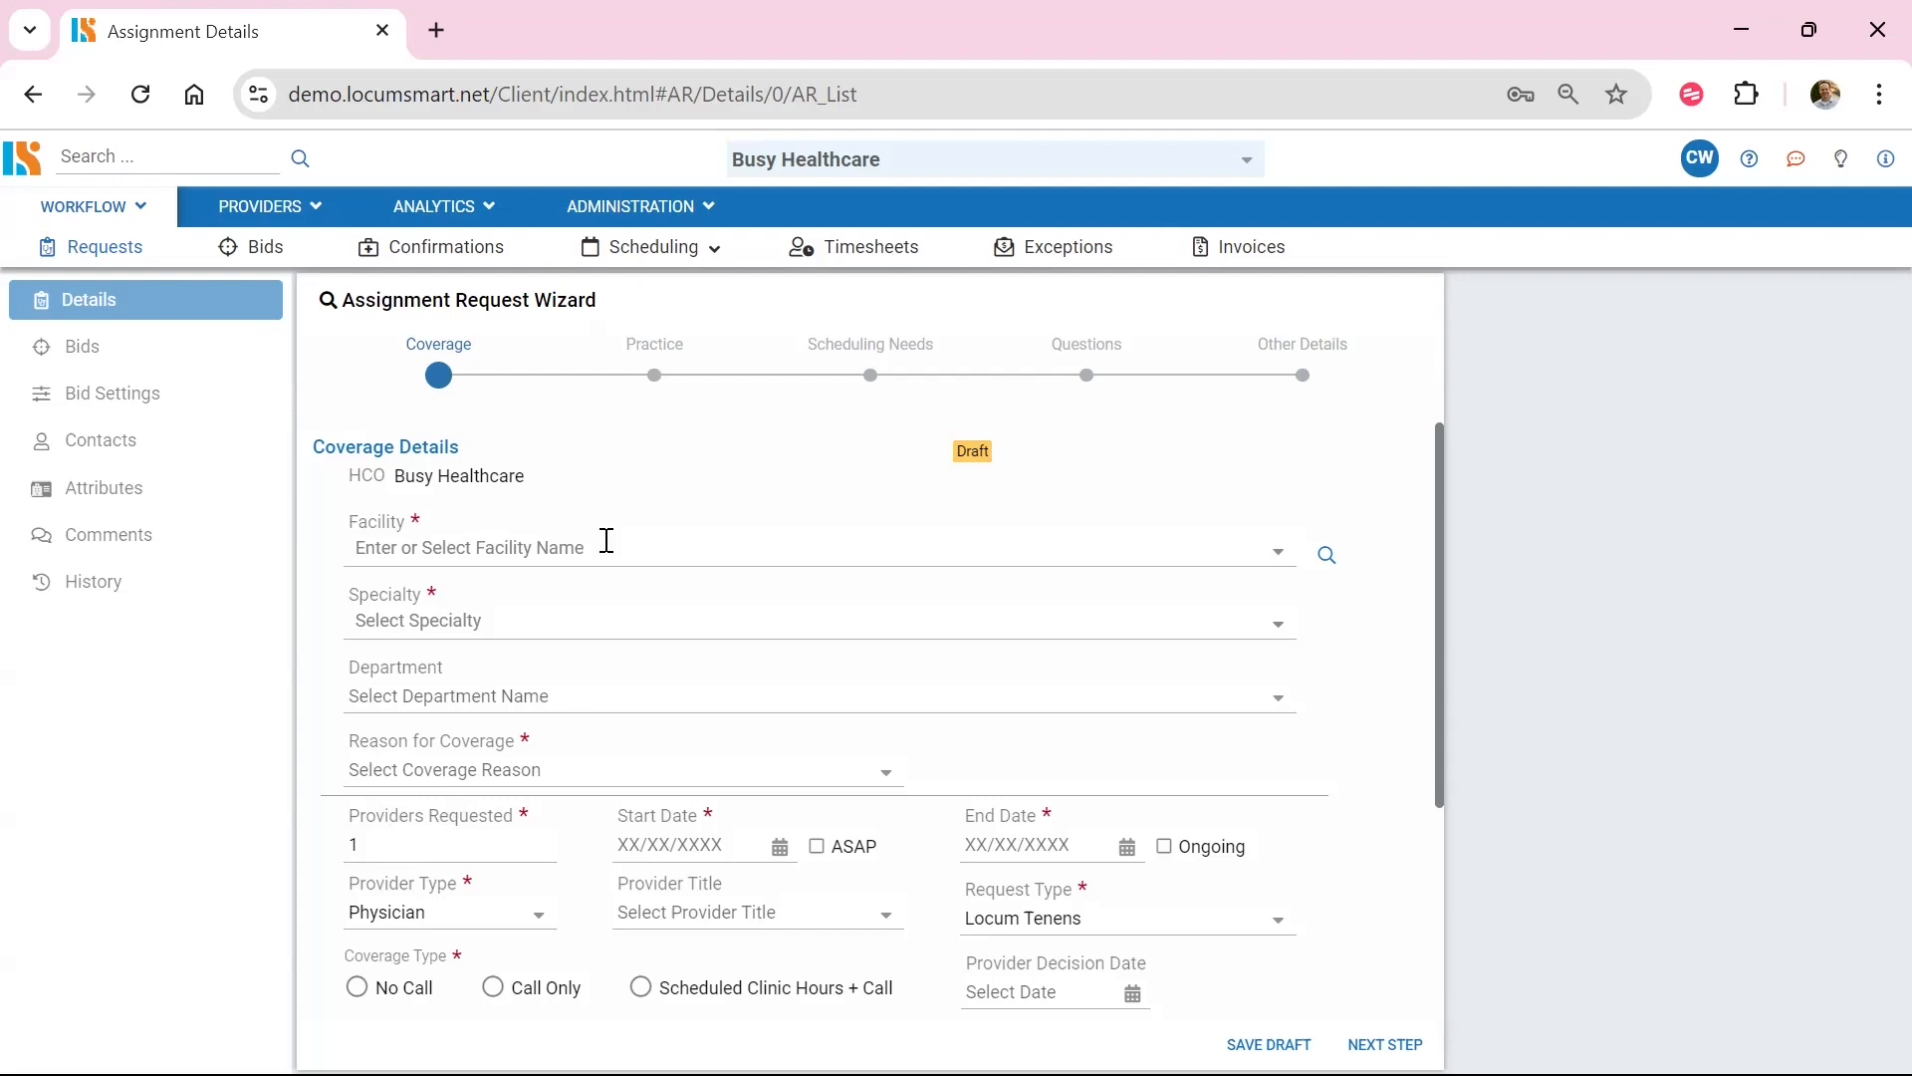
- Select Facility 1016, Facility 112 and Facility 1178, and remove the latter two so only Facility 1016 is chosen
left_click(1273, 561)
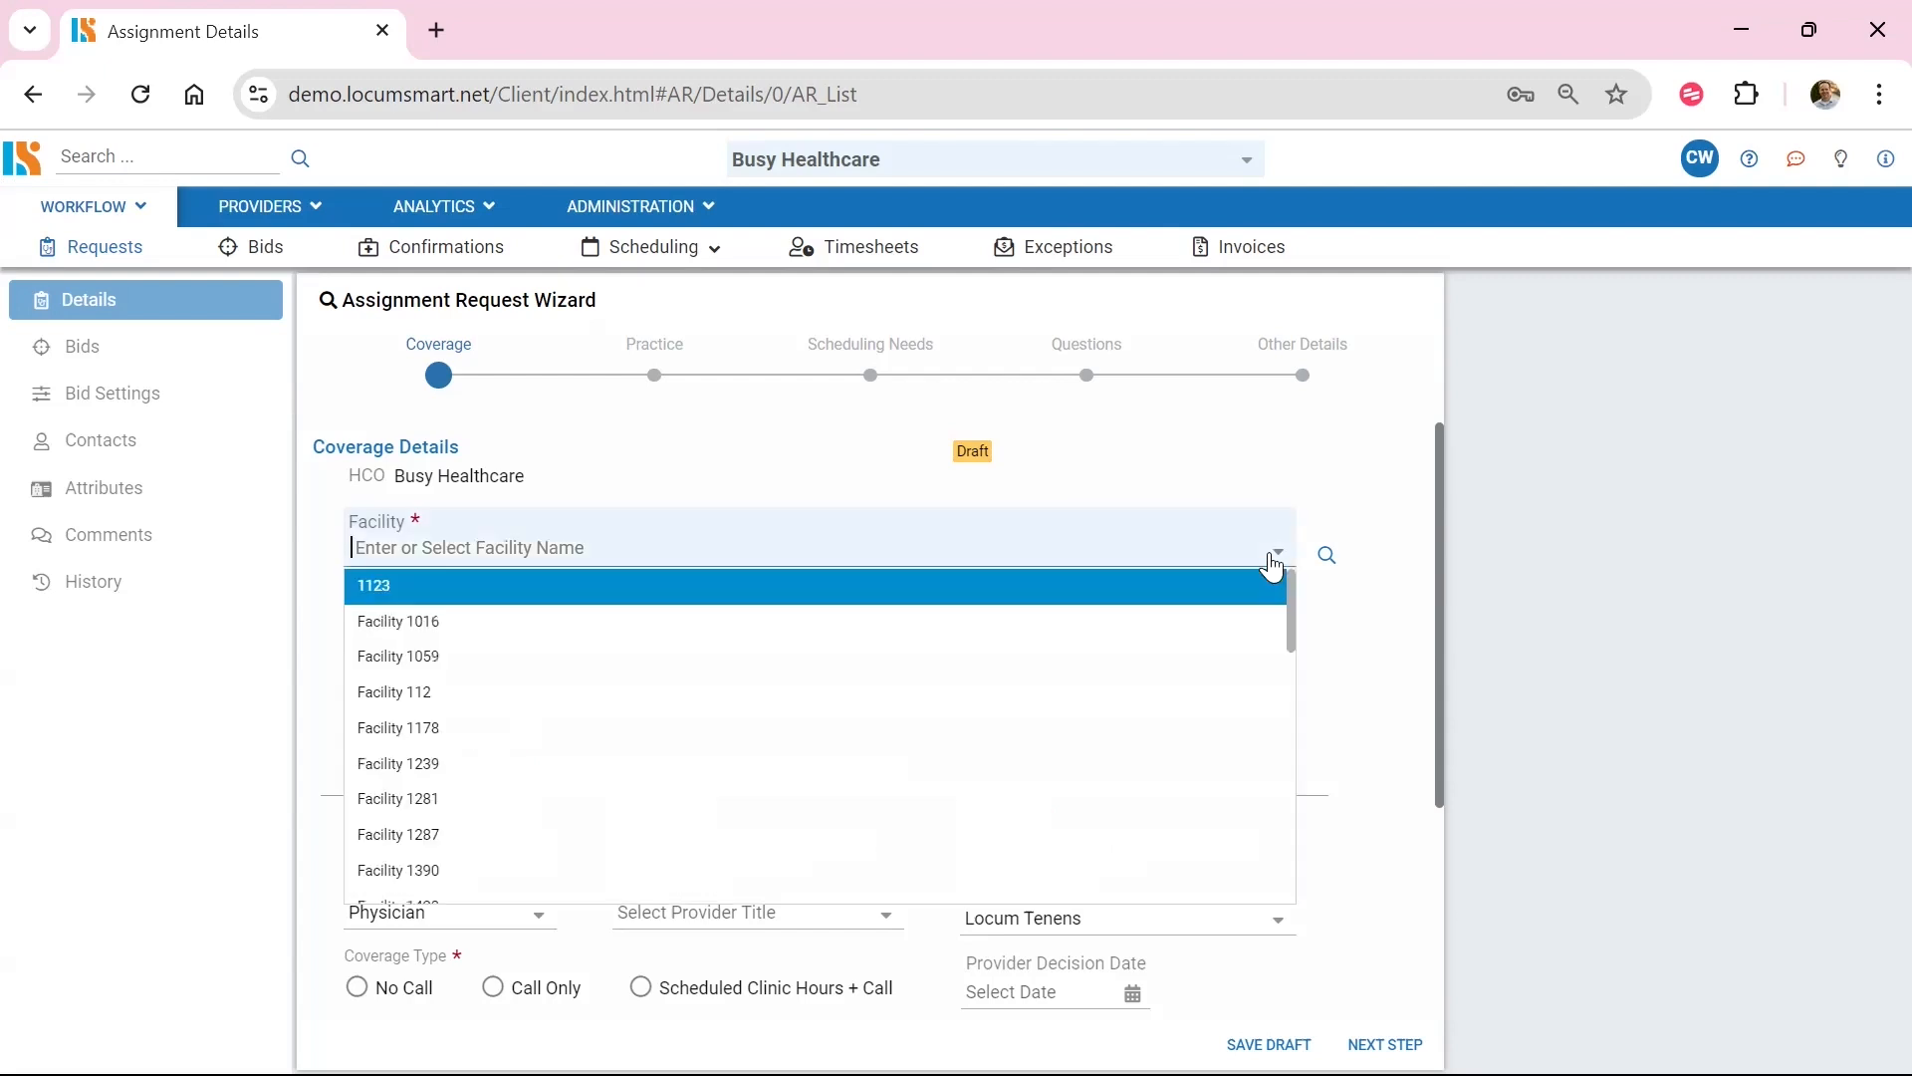
left_click(393, 621)
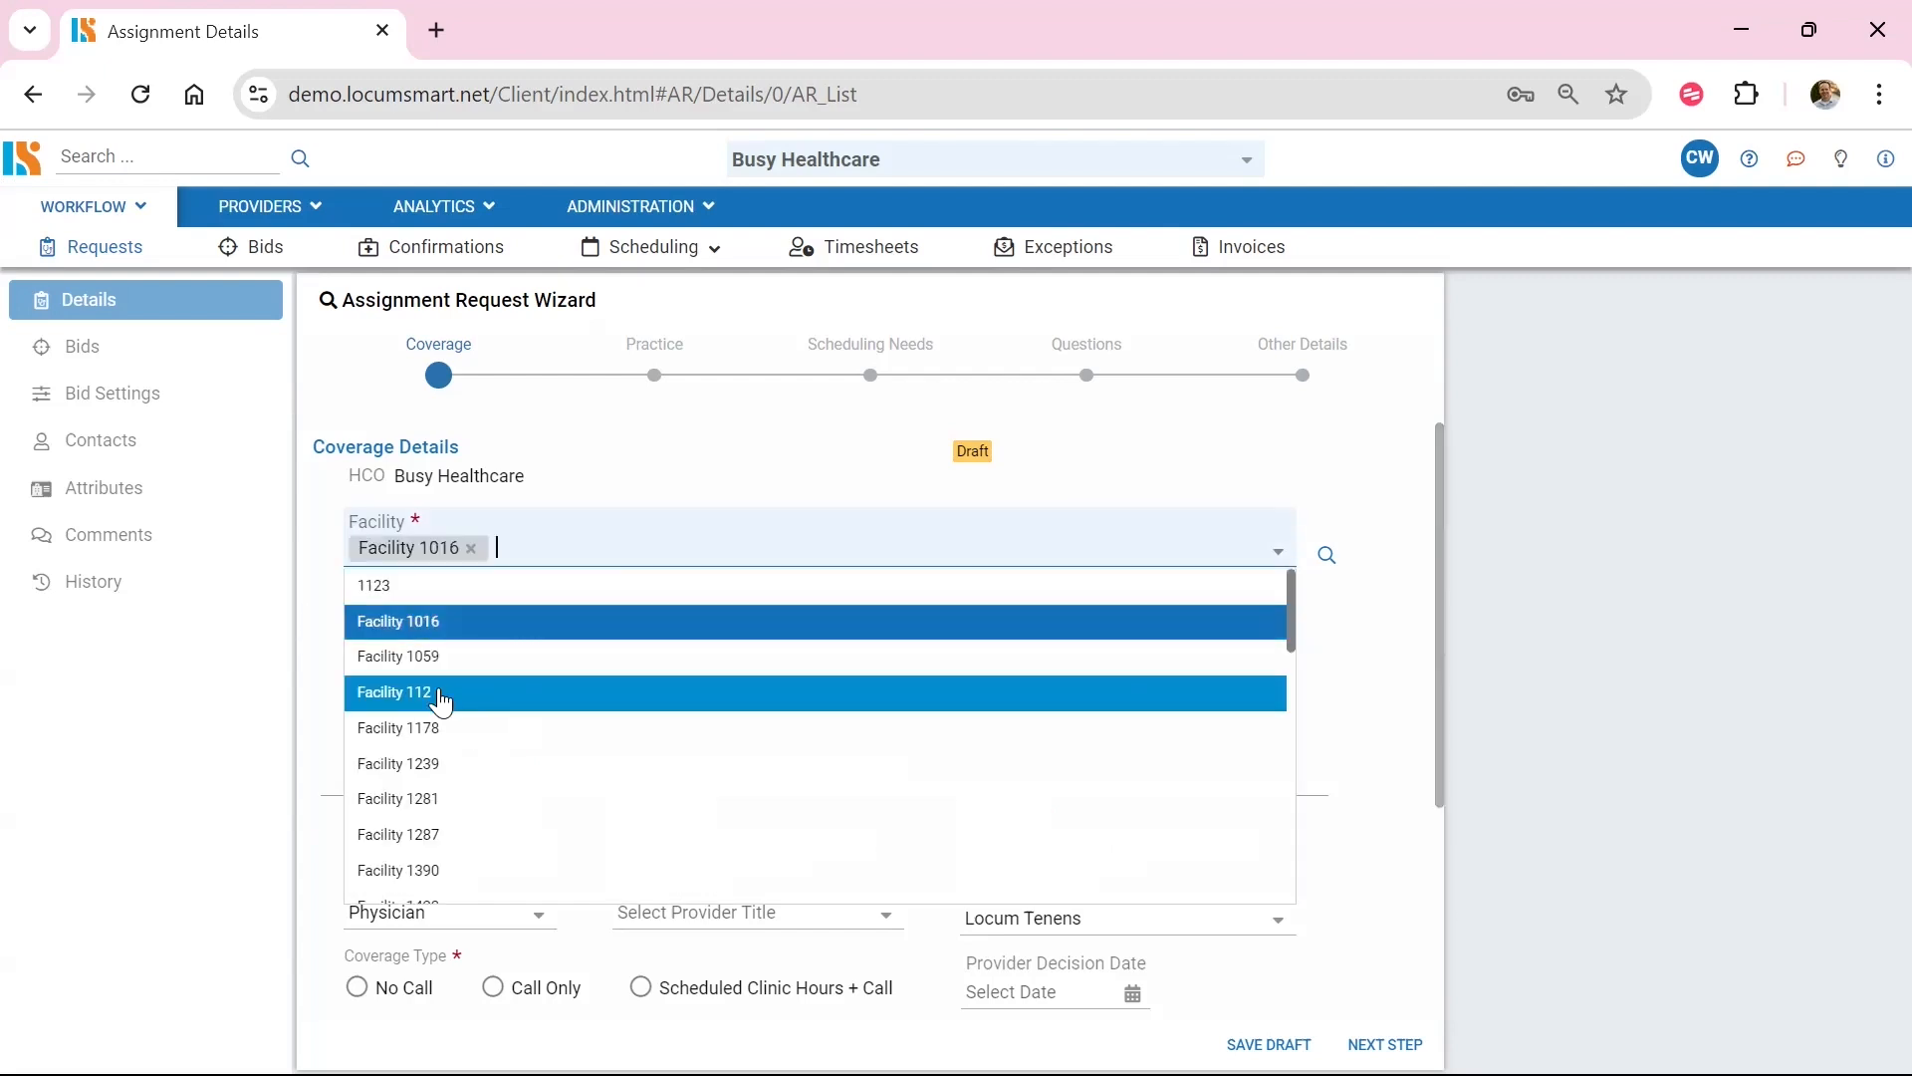
left_click(442, 697)
left_click(428, 728)
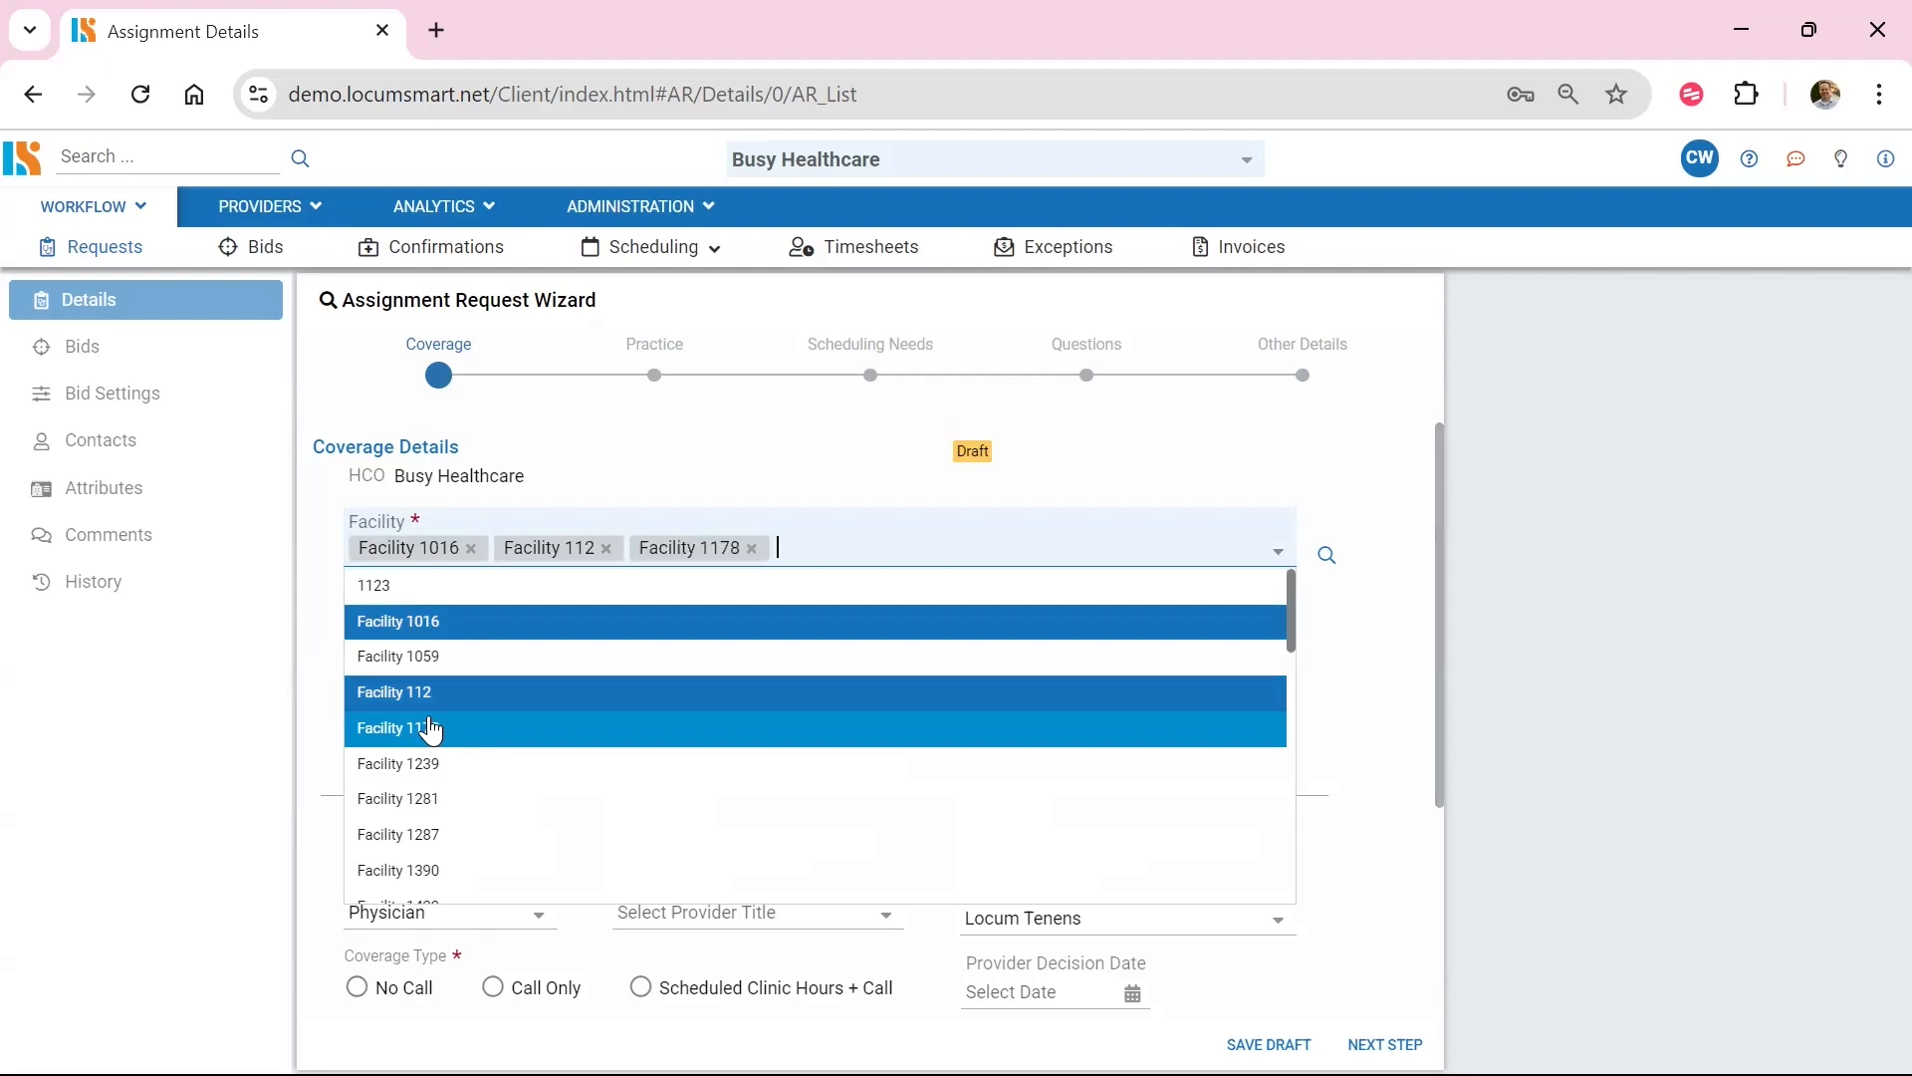
left_click(753, 549)
left_click(606, 549)
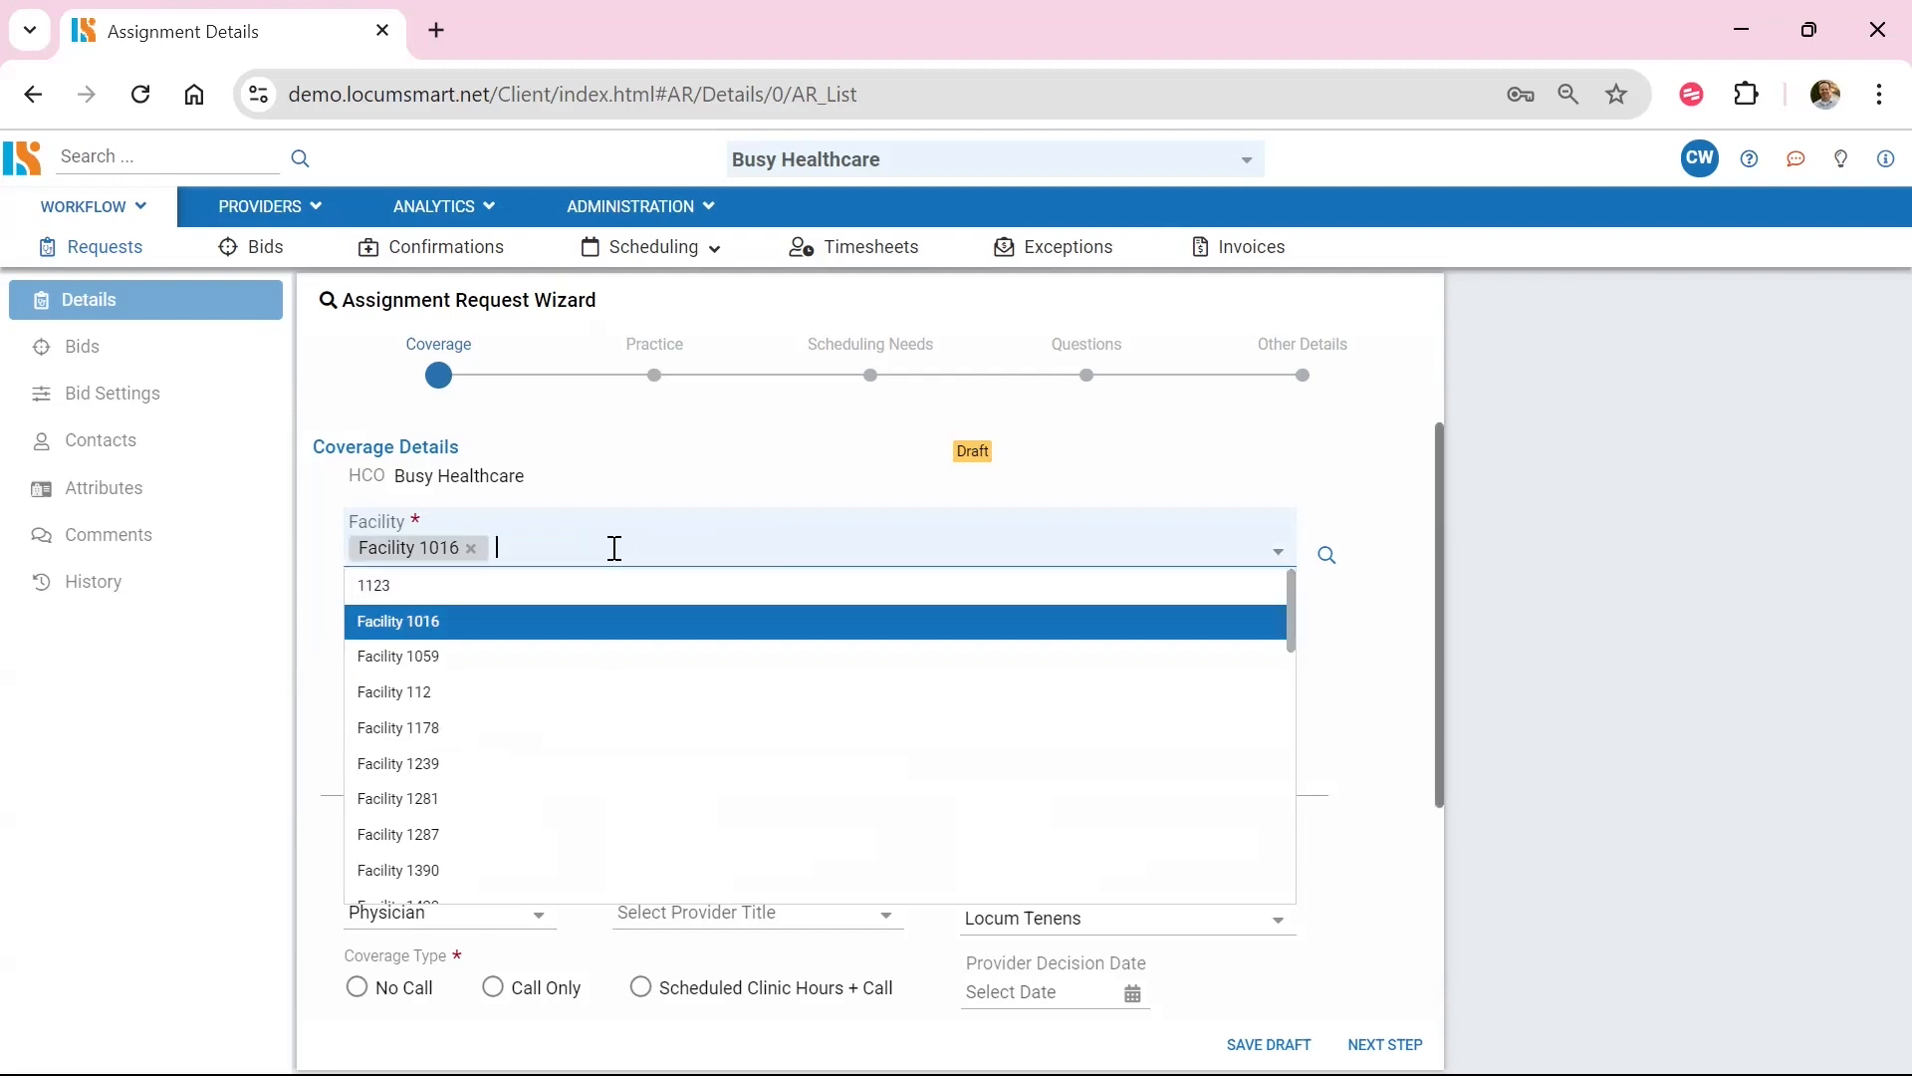
left_click(650, 485)
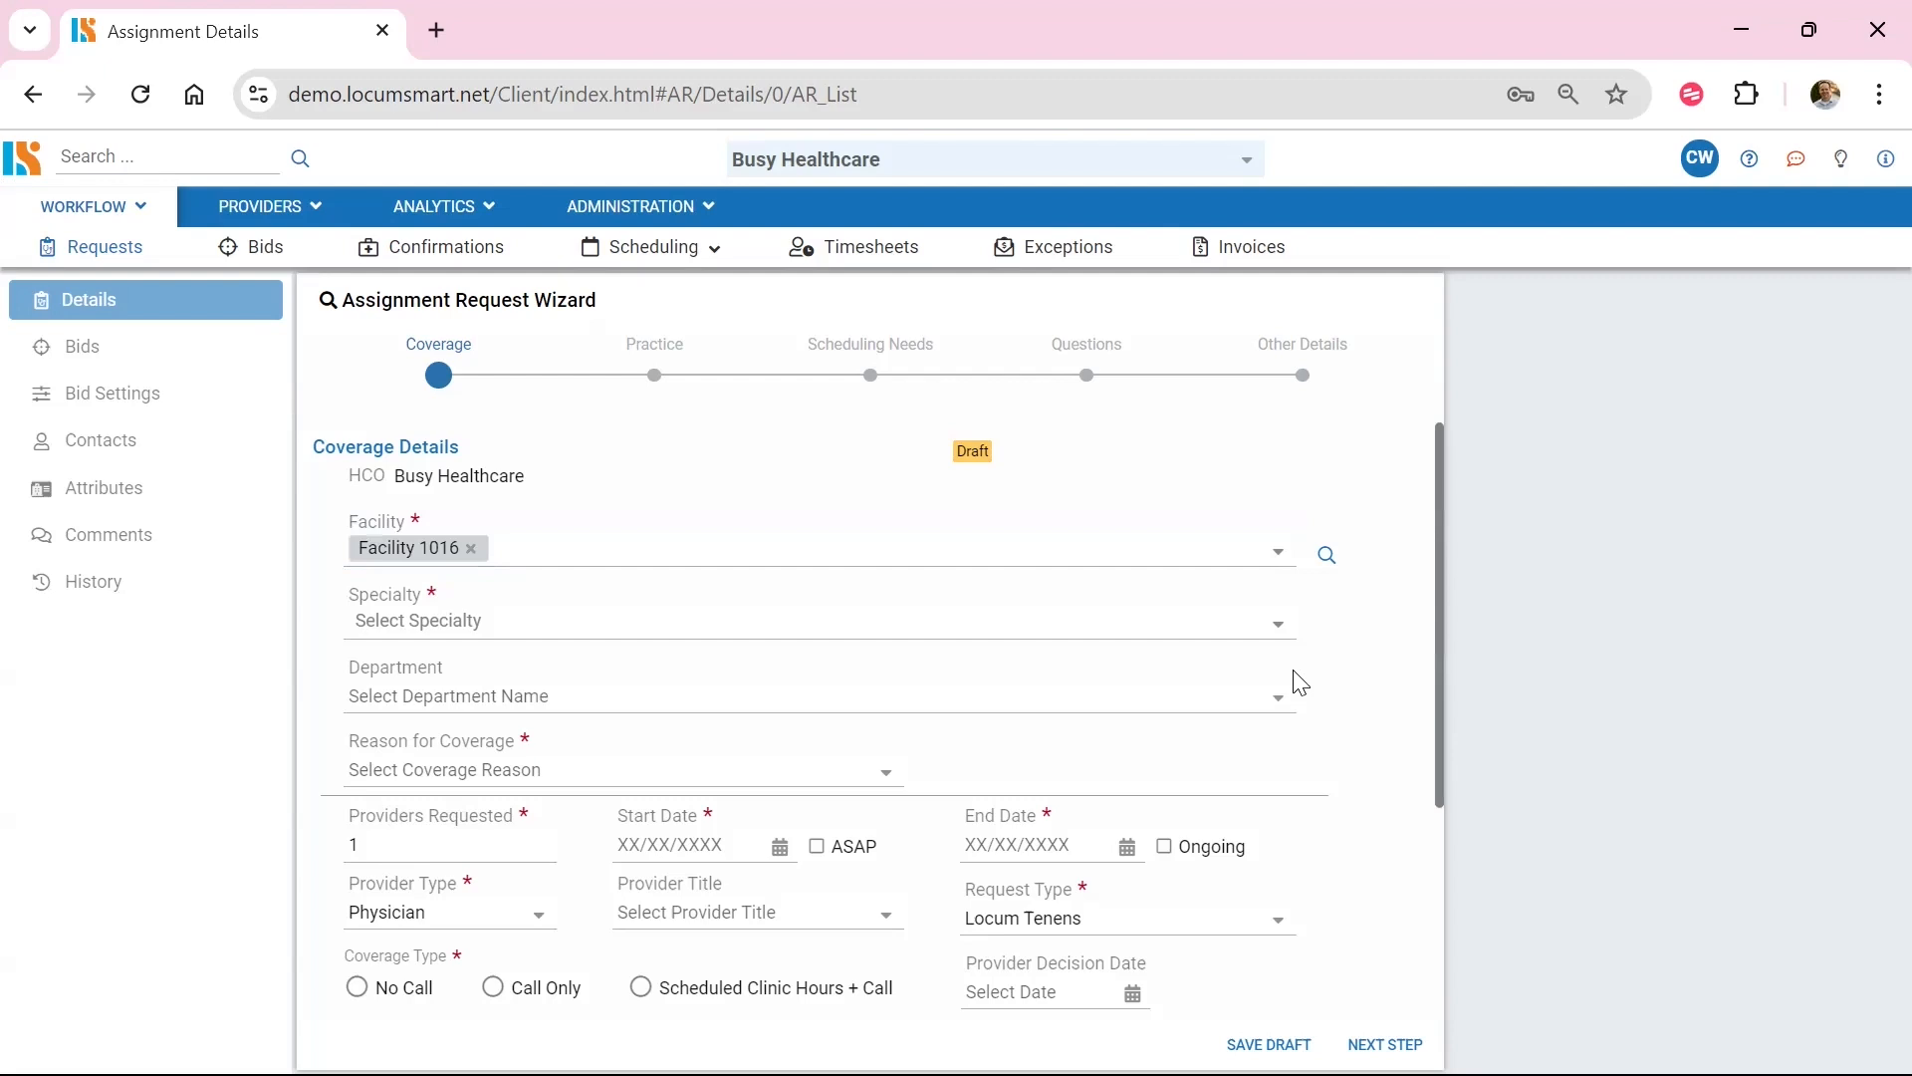
- Set the request's specialty to Anesthesiology and its department to Department 104
left_click(1273, 639)
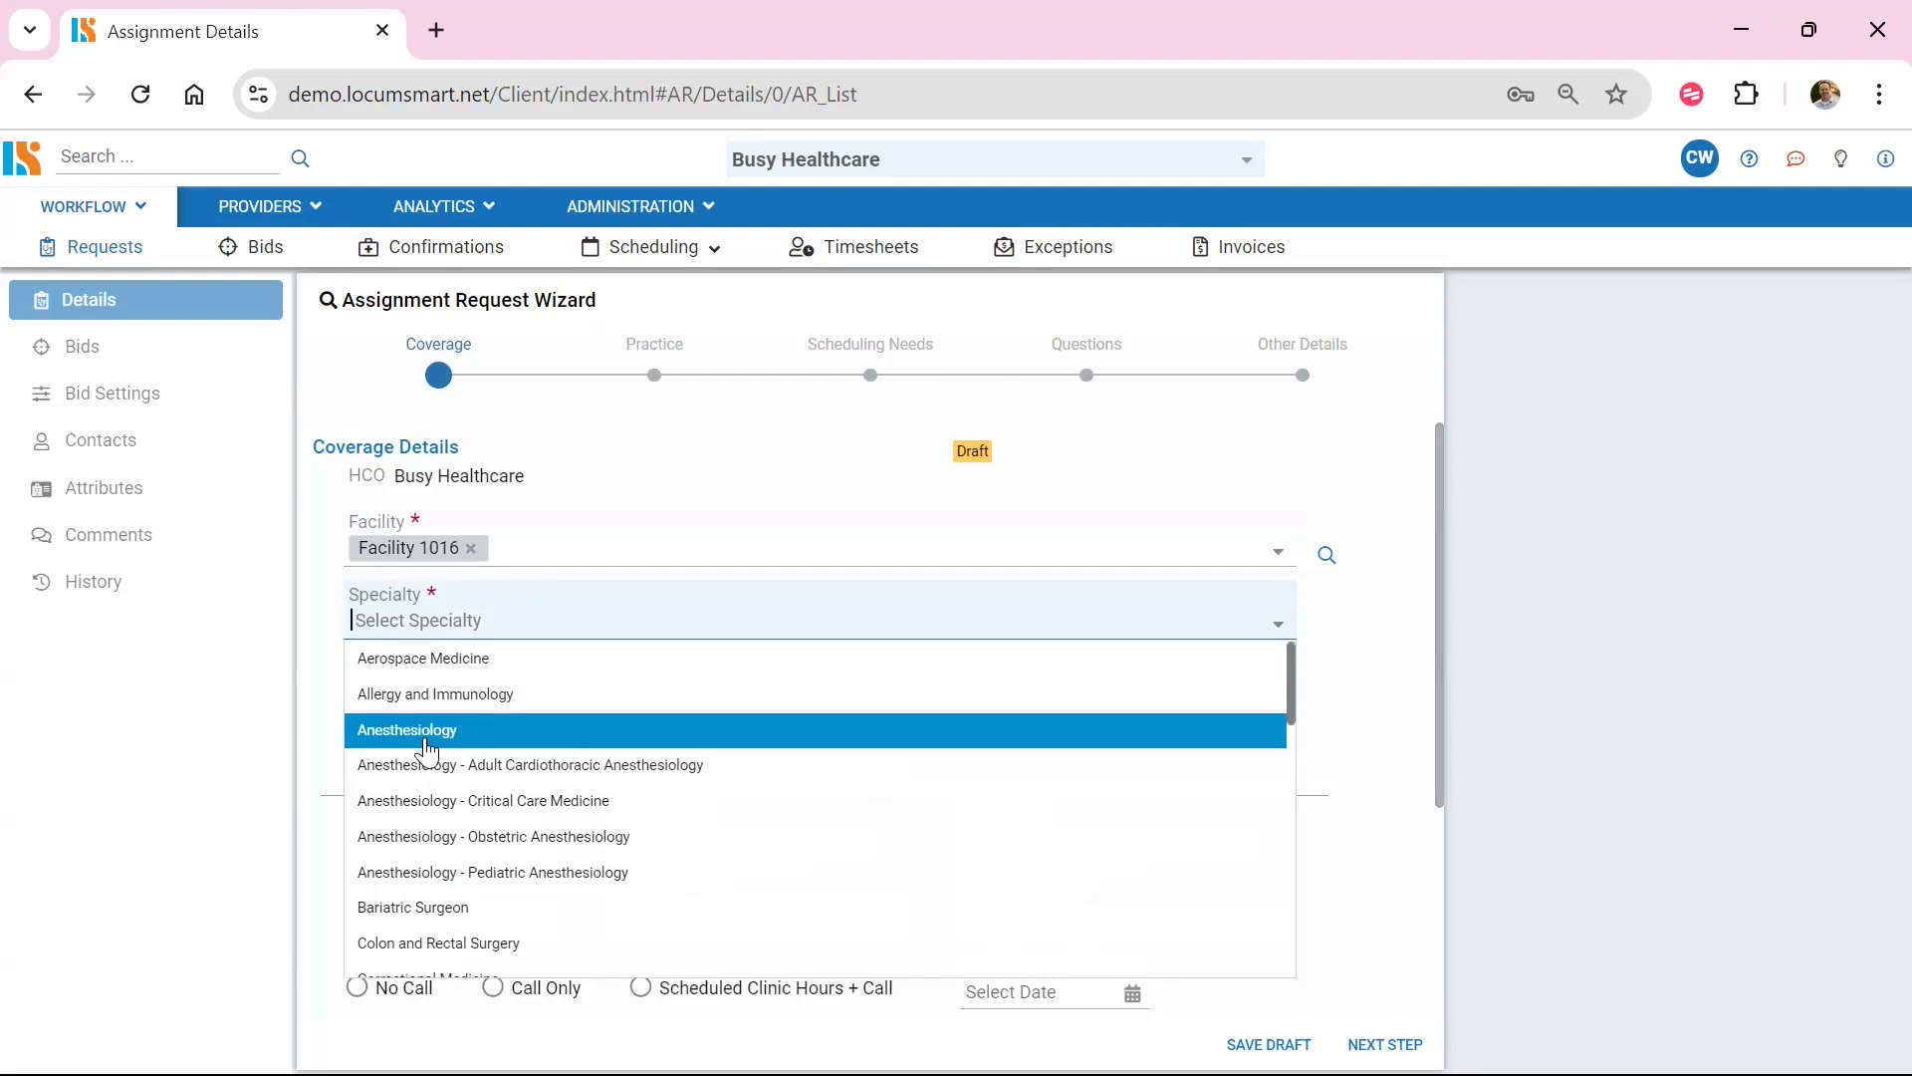
left_click(482, 733)
left_click(690, 488)
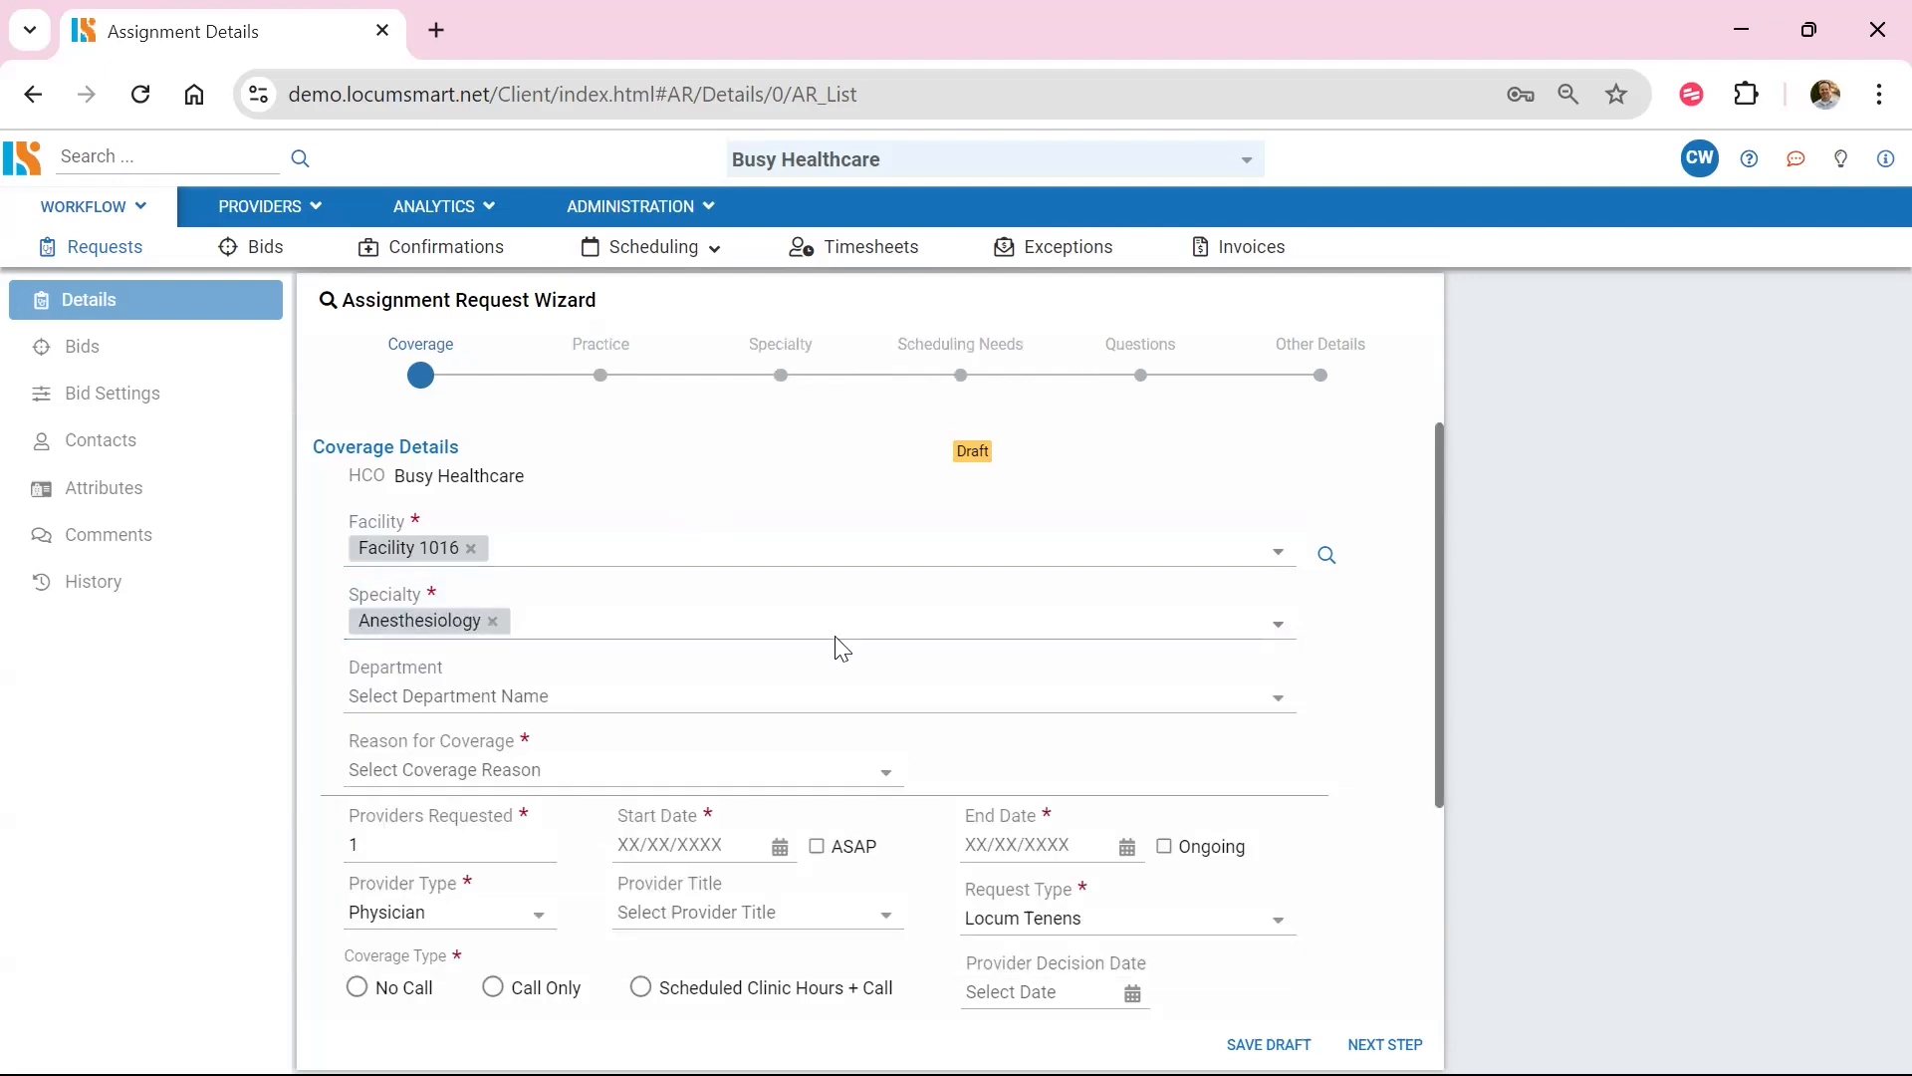
scroll(896, 642, "down", 2)
left_click(1273, 556)
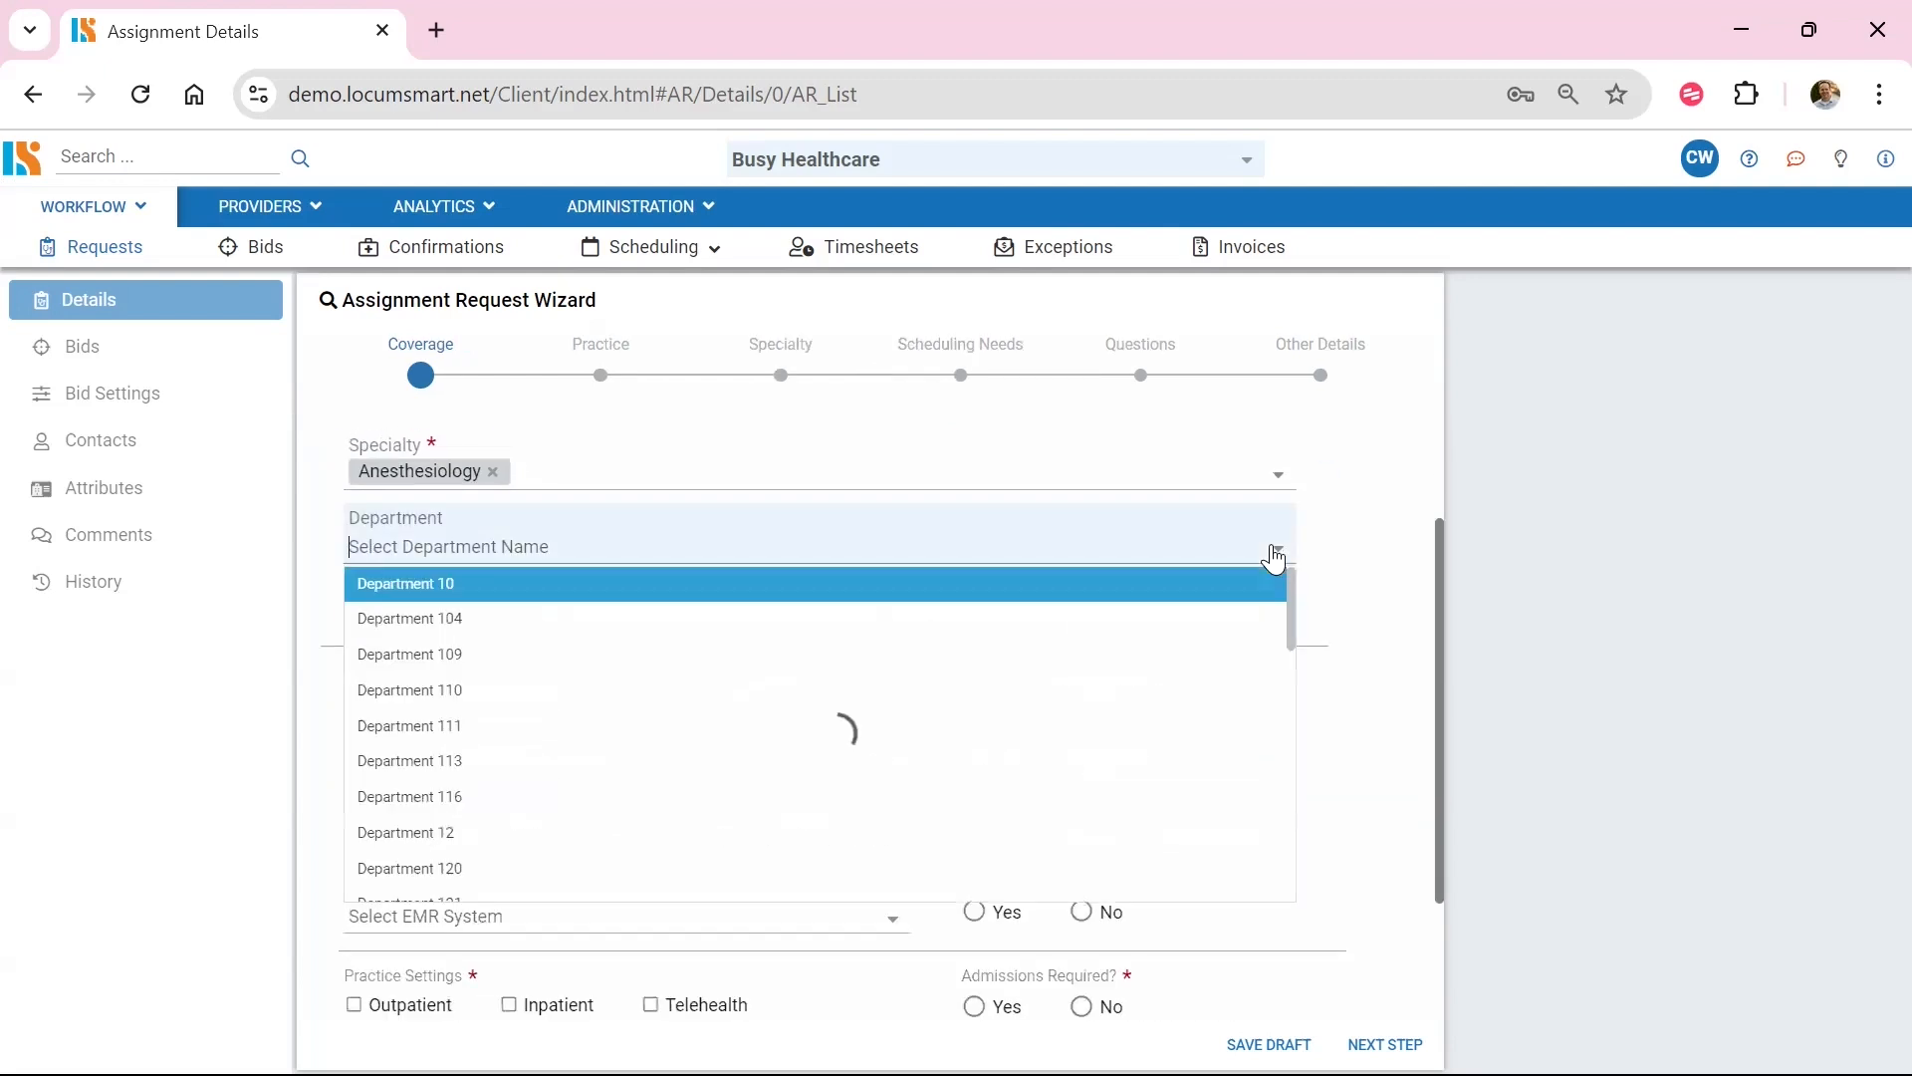
left_click(412, 618)
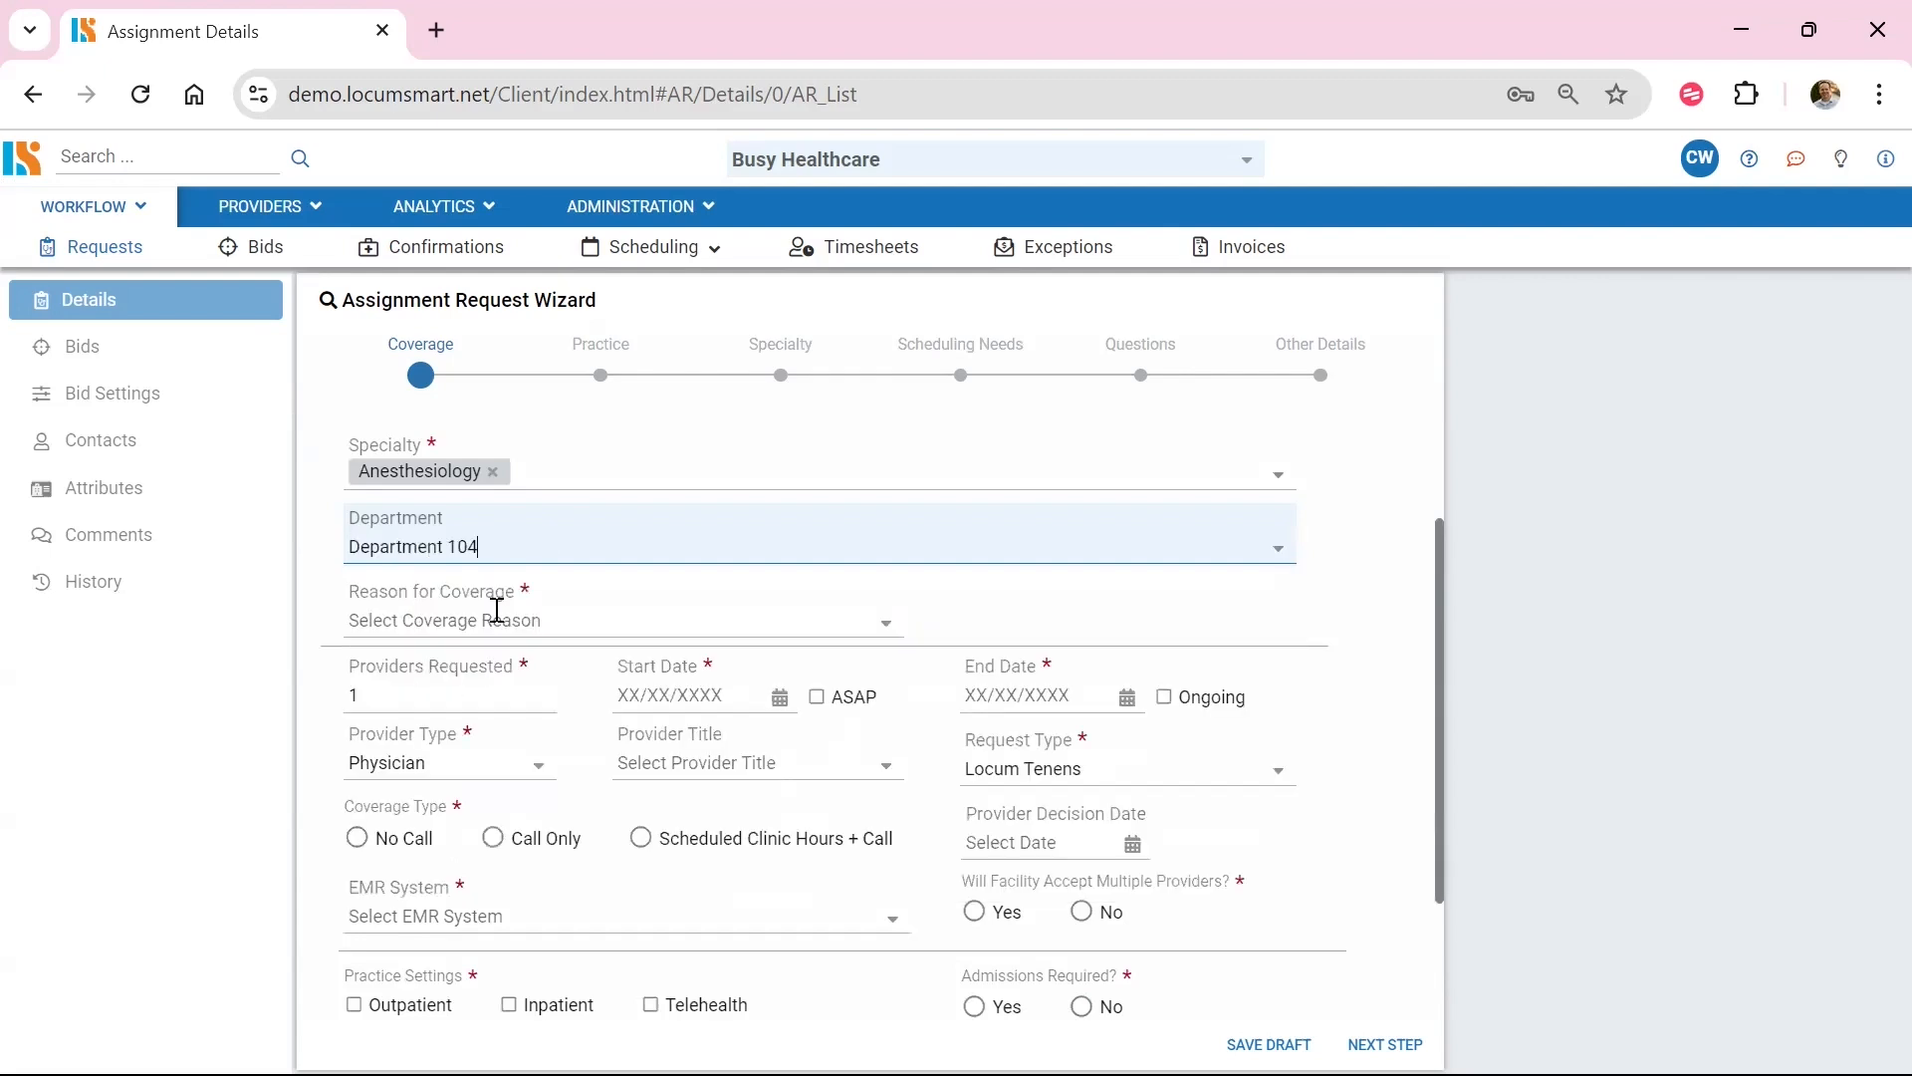
- Set the reason for coverage to Scheduling Need
scroll(1269, 536, "down", 2)
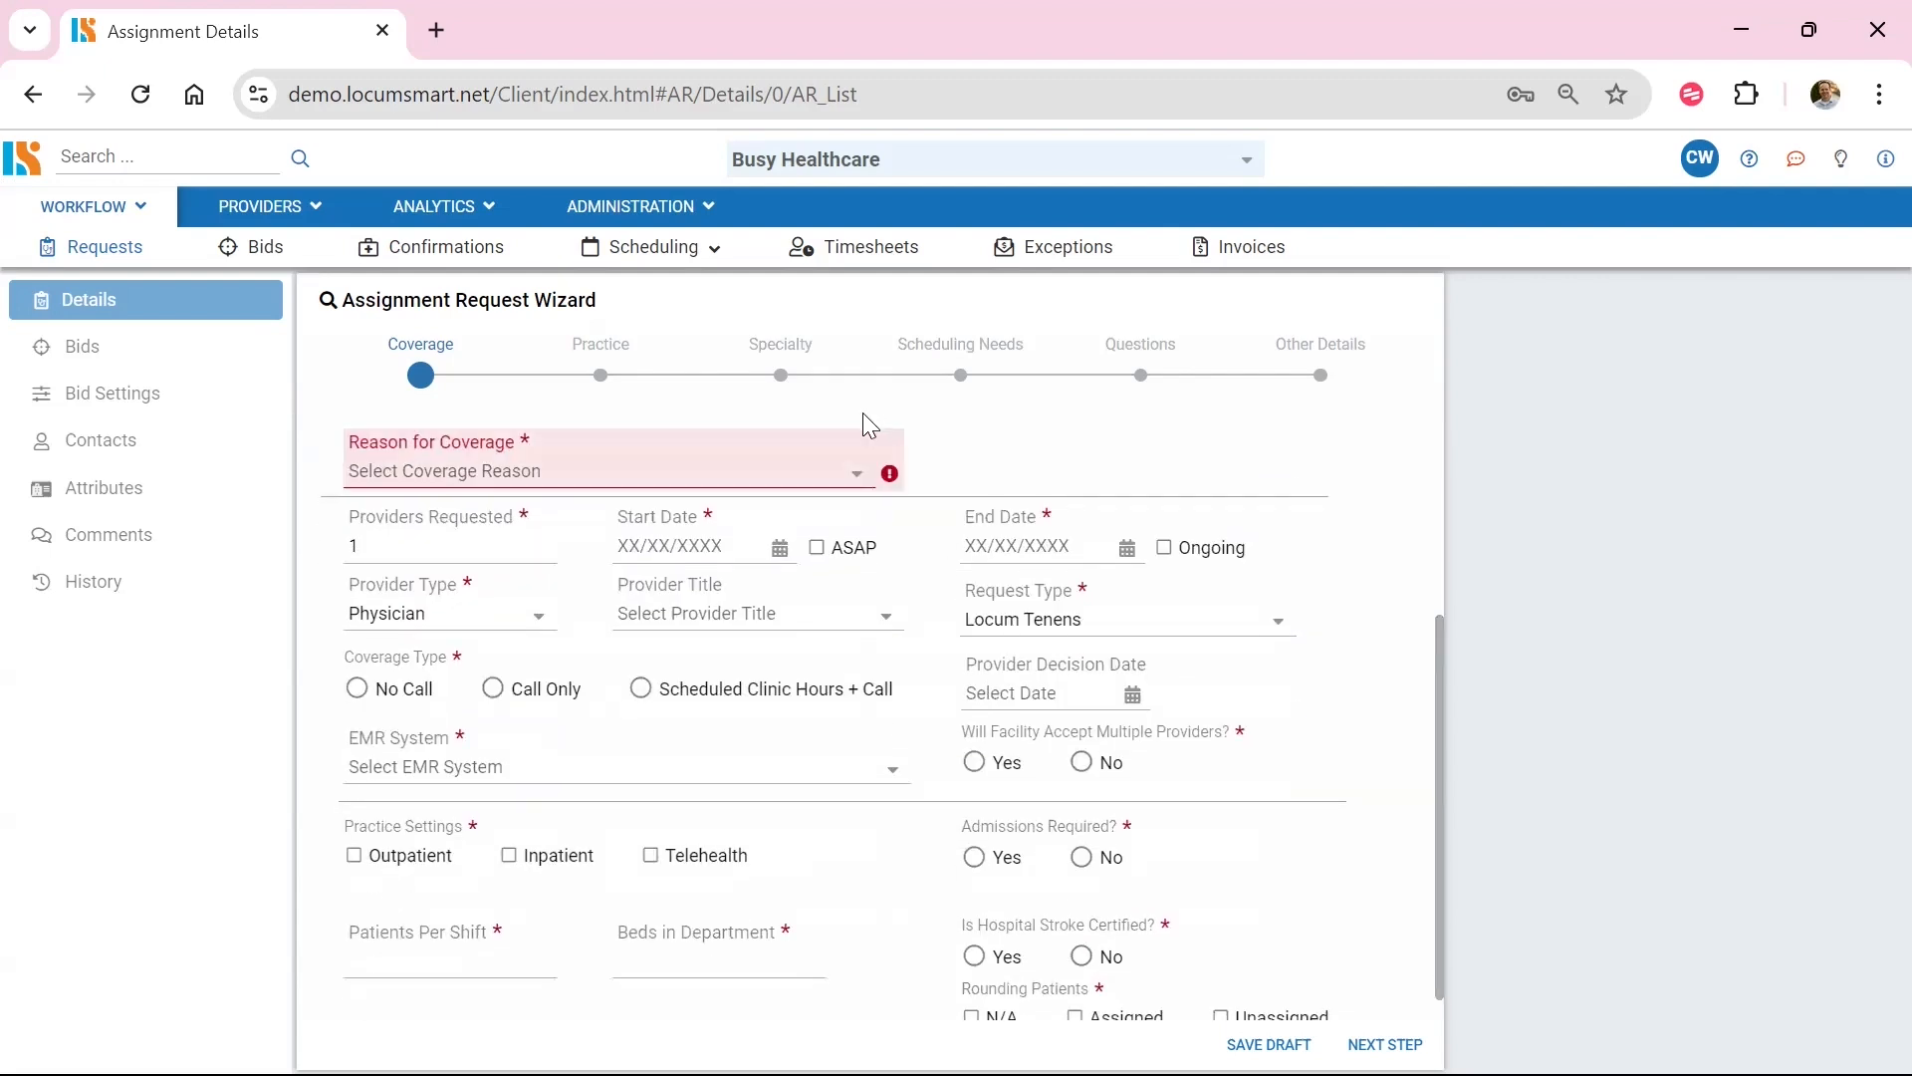
left_click(851, 483)
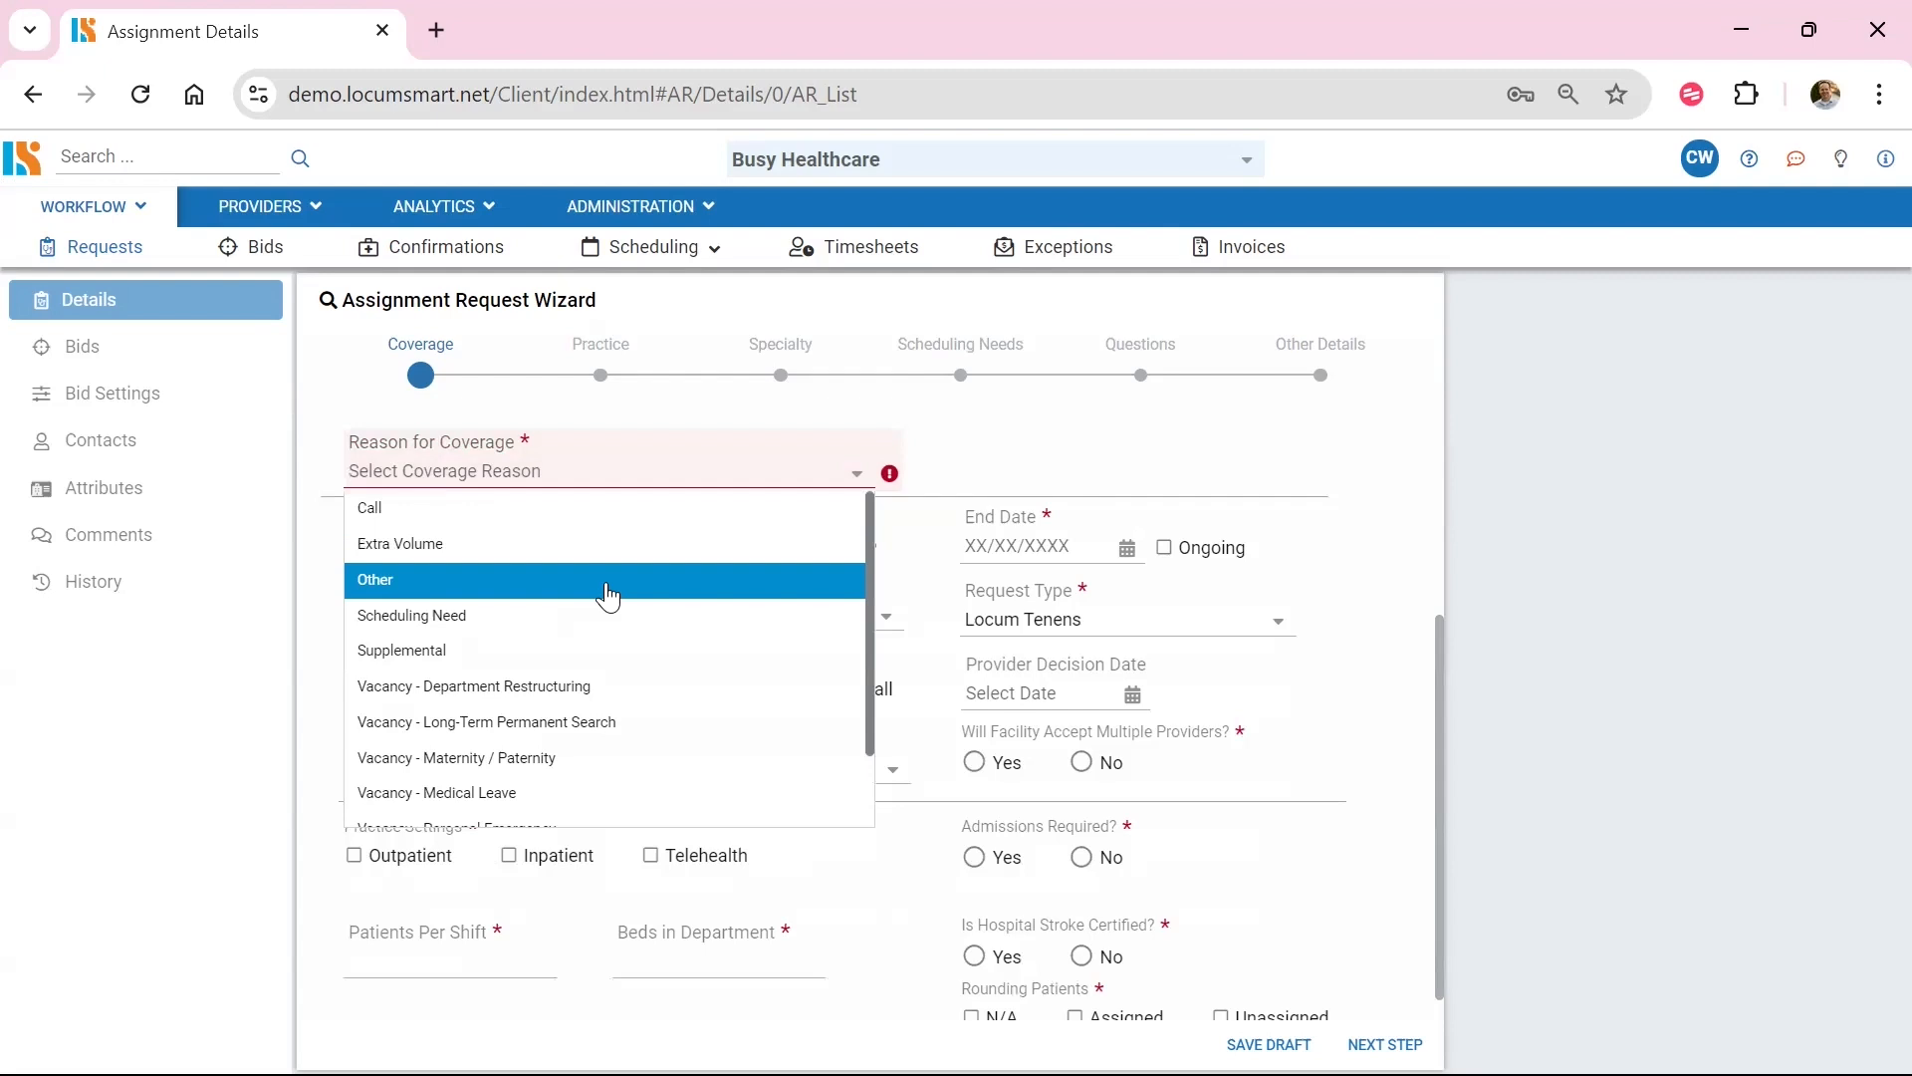
left_click(580, 641)
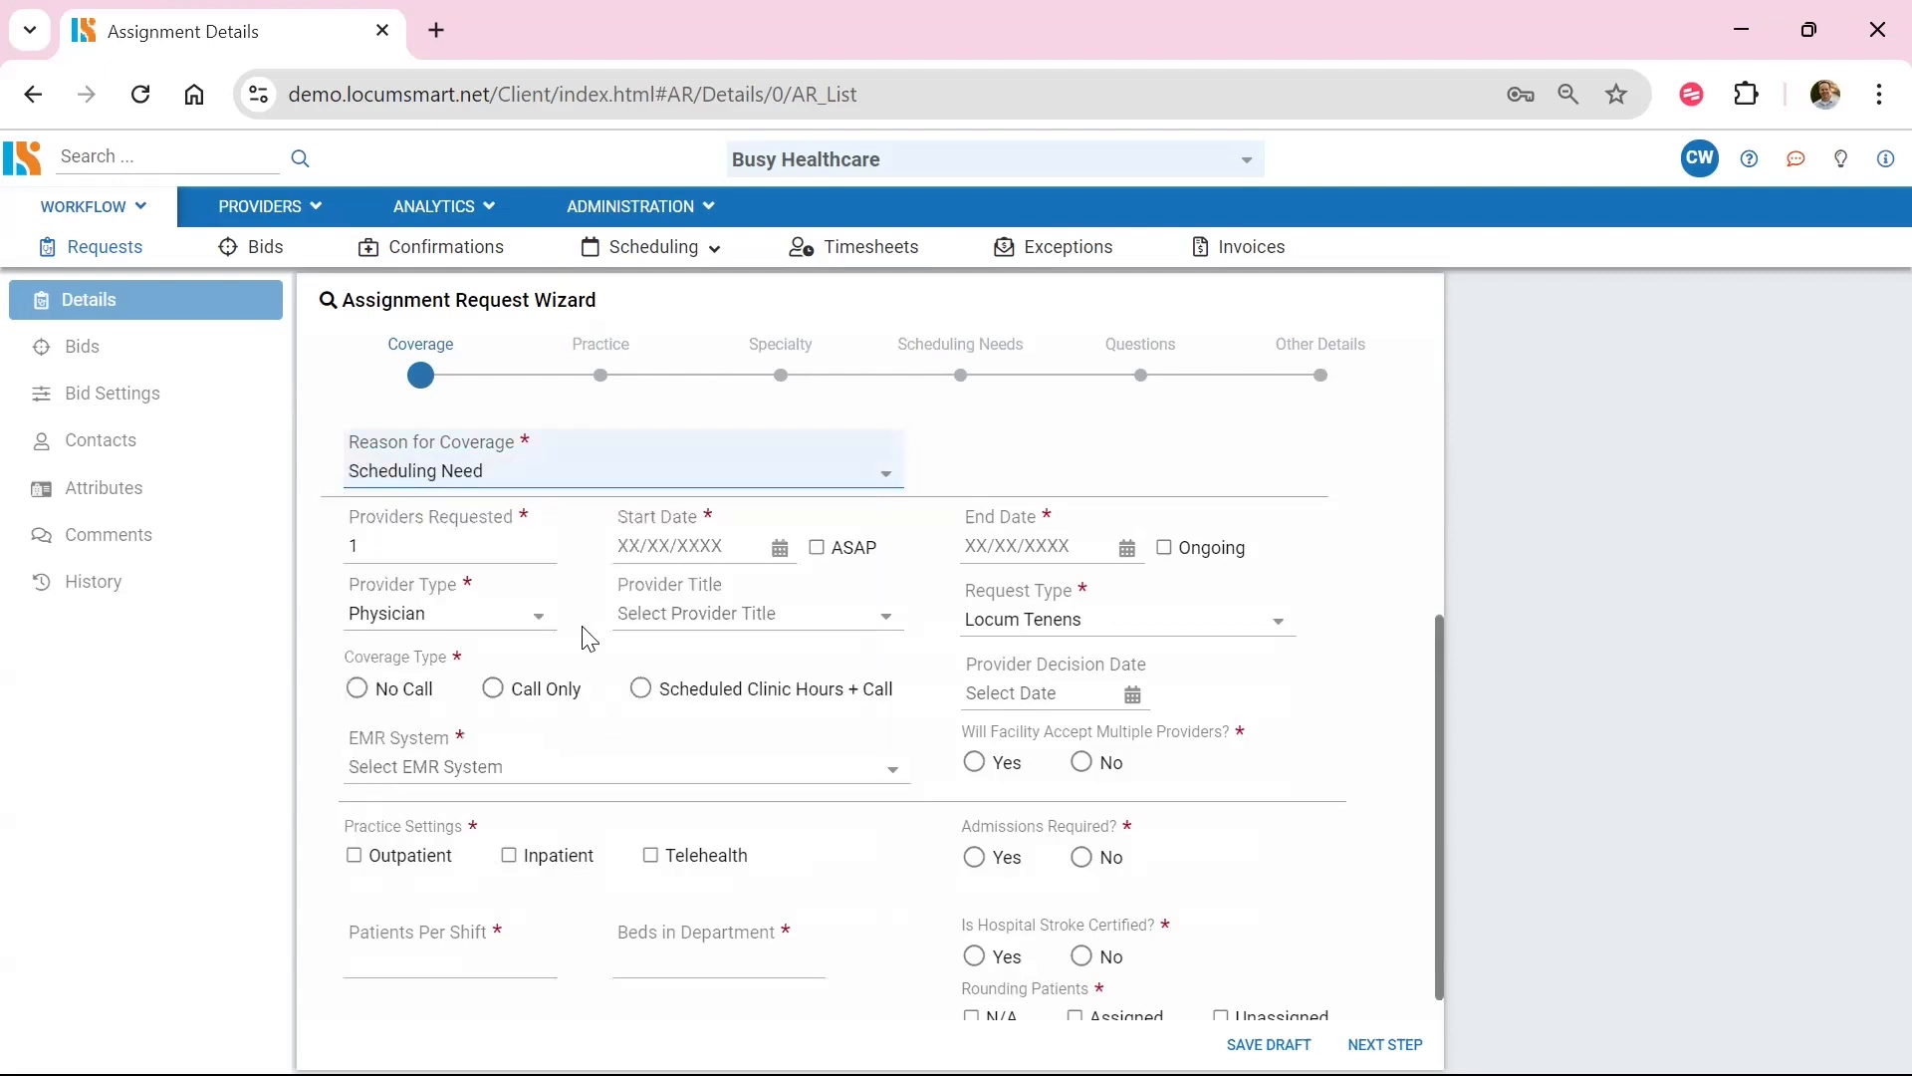
- Mark the assignment's start date as ASAP and its end date as Ongoing
left_click(373, 545)
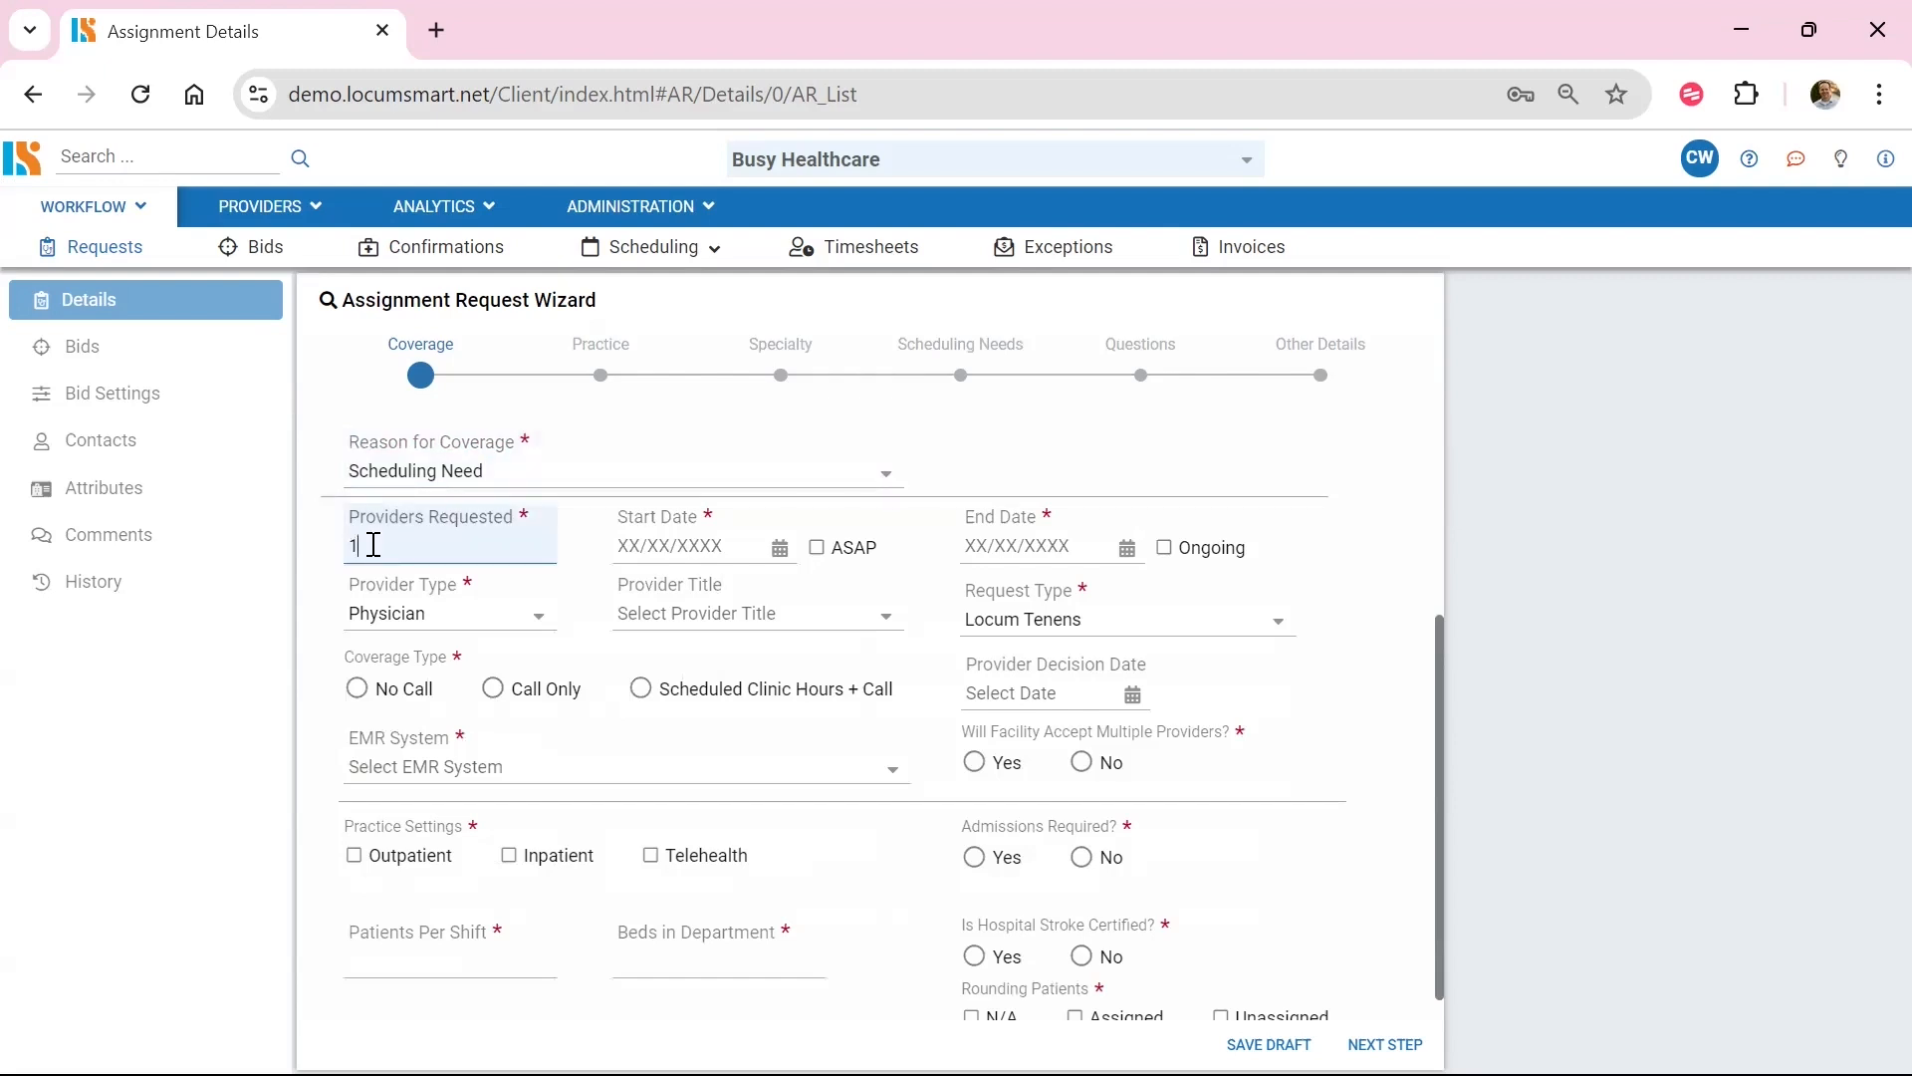
left_click(659, 546)
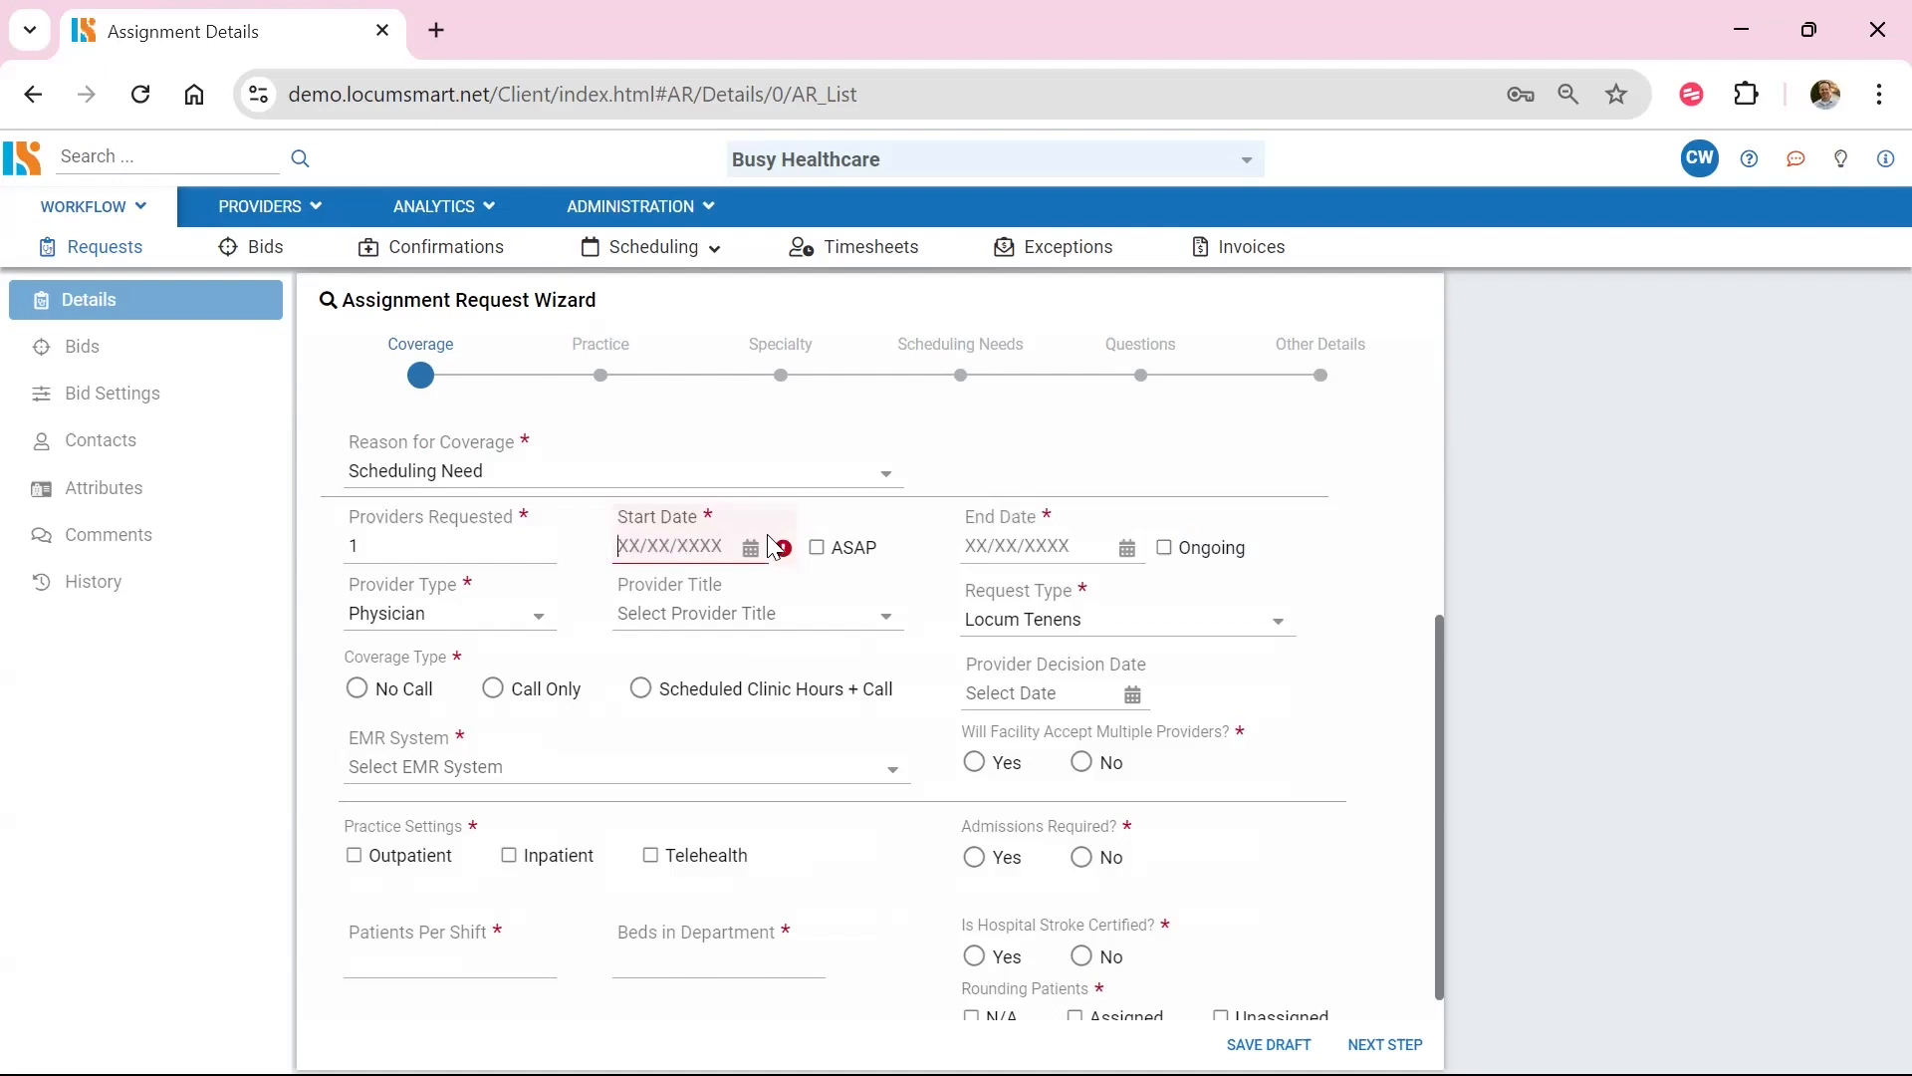
left_click(816, 551)
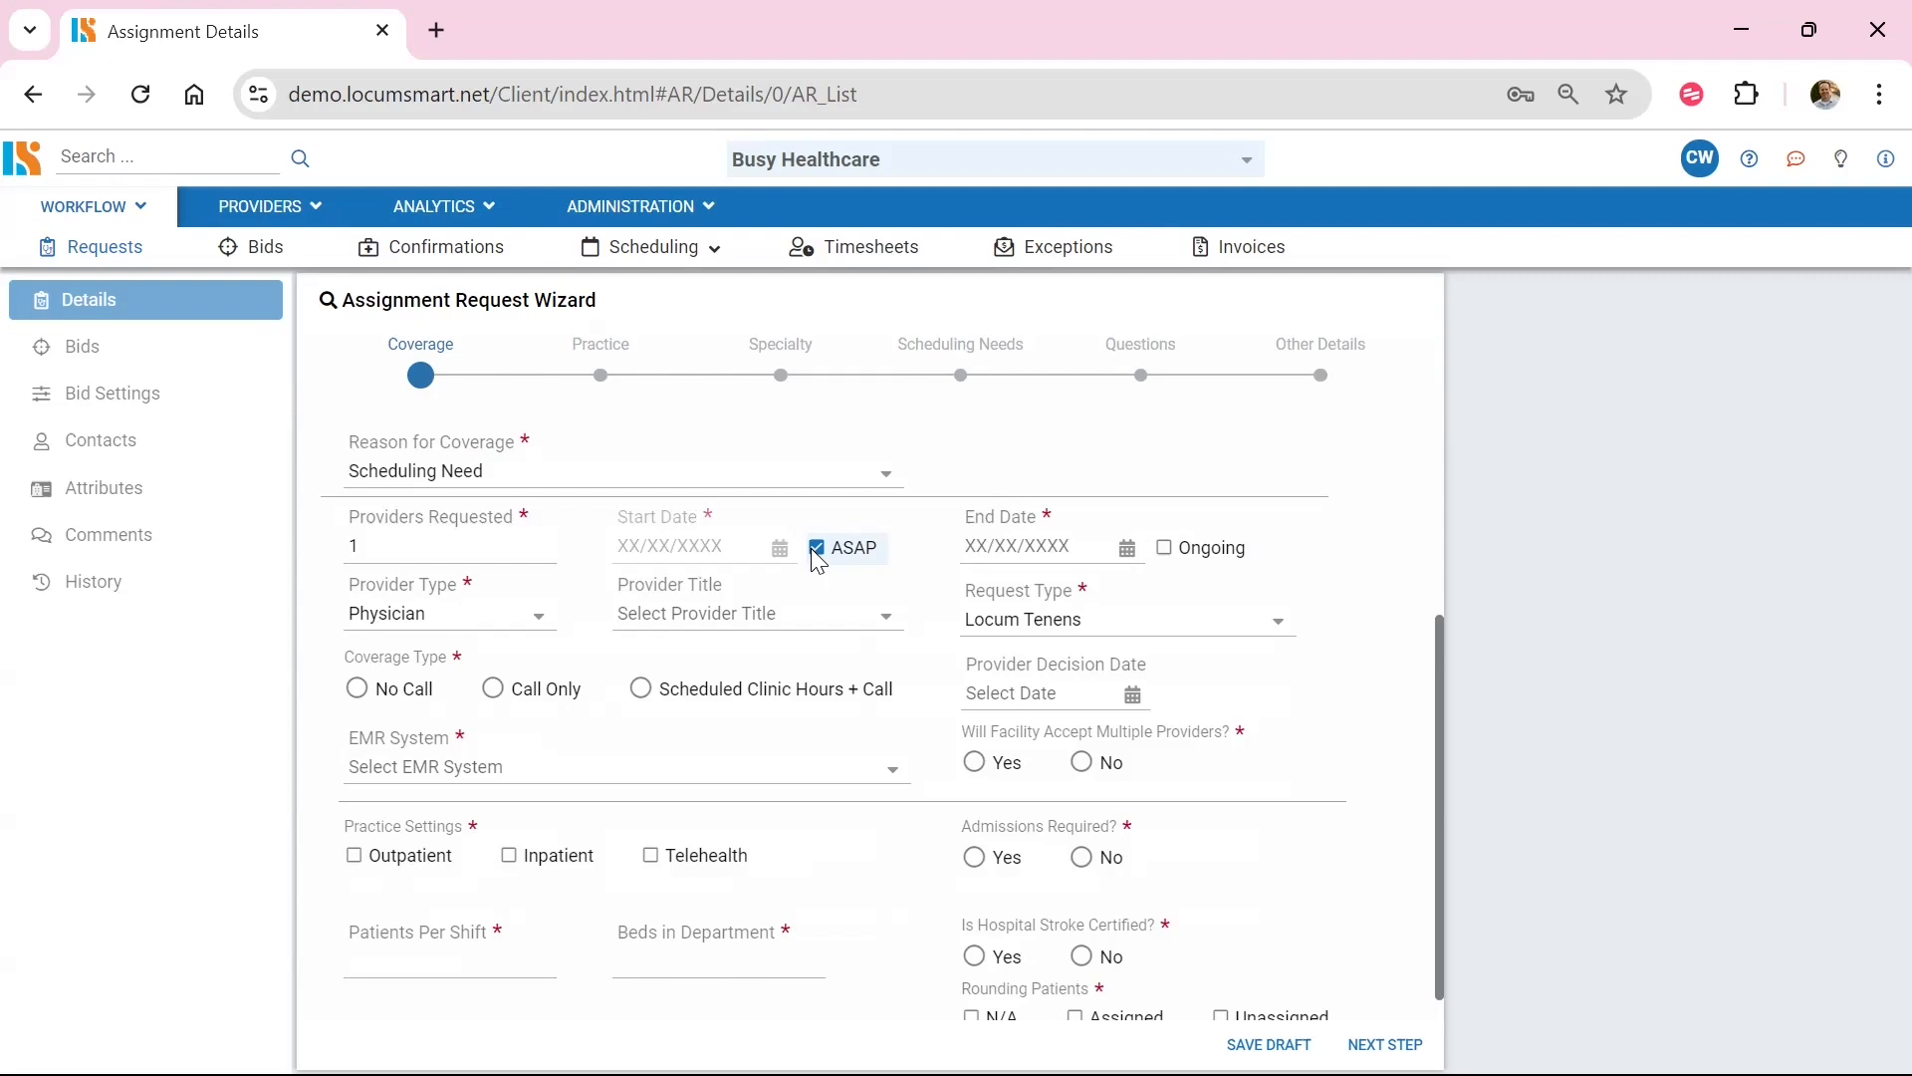
left_click(1044, 547)
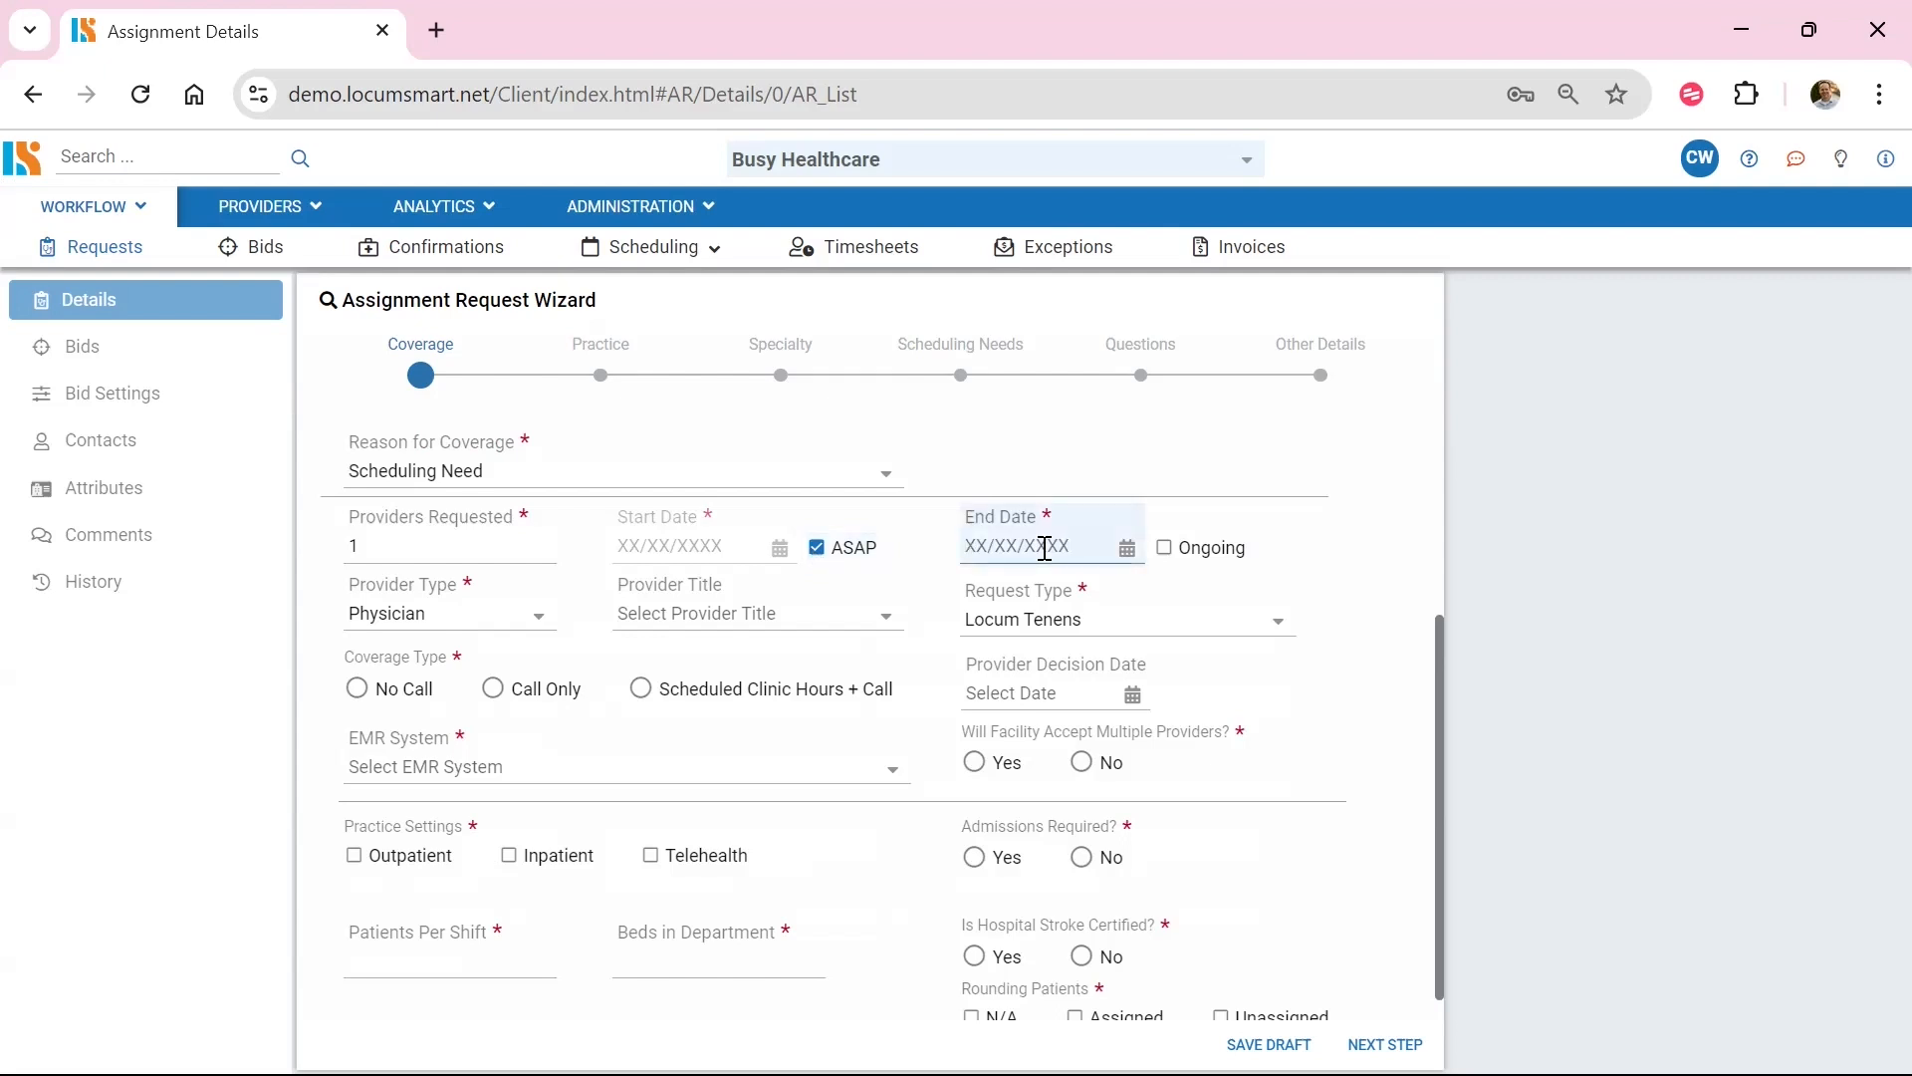
left_click(1168, 551)
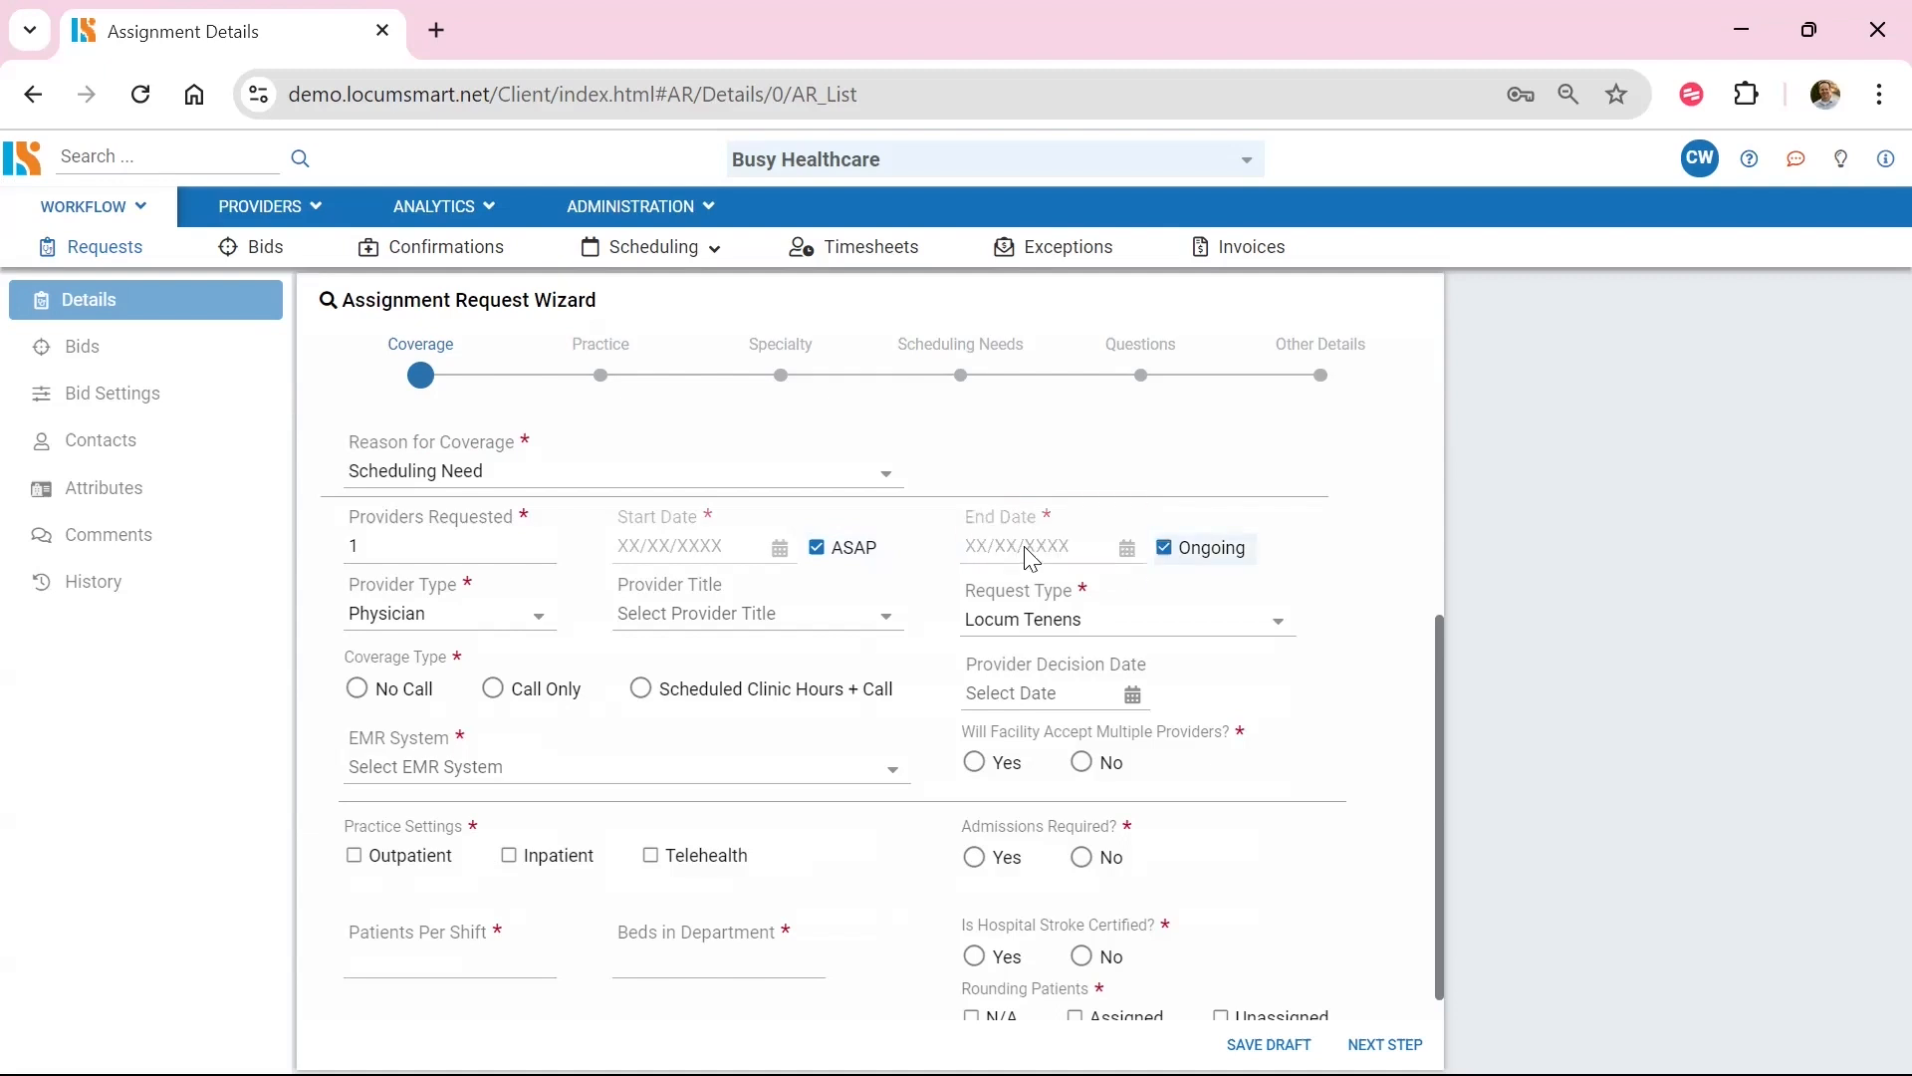
- Choose Physician as the provider type and MD as the provider title
left_click(544, 632)
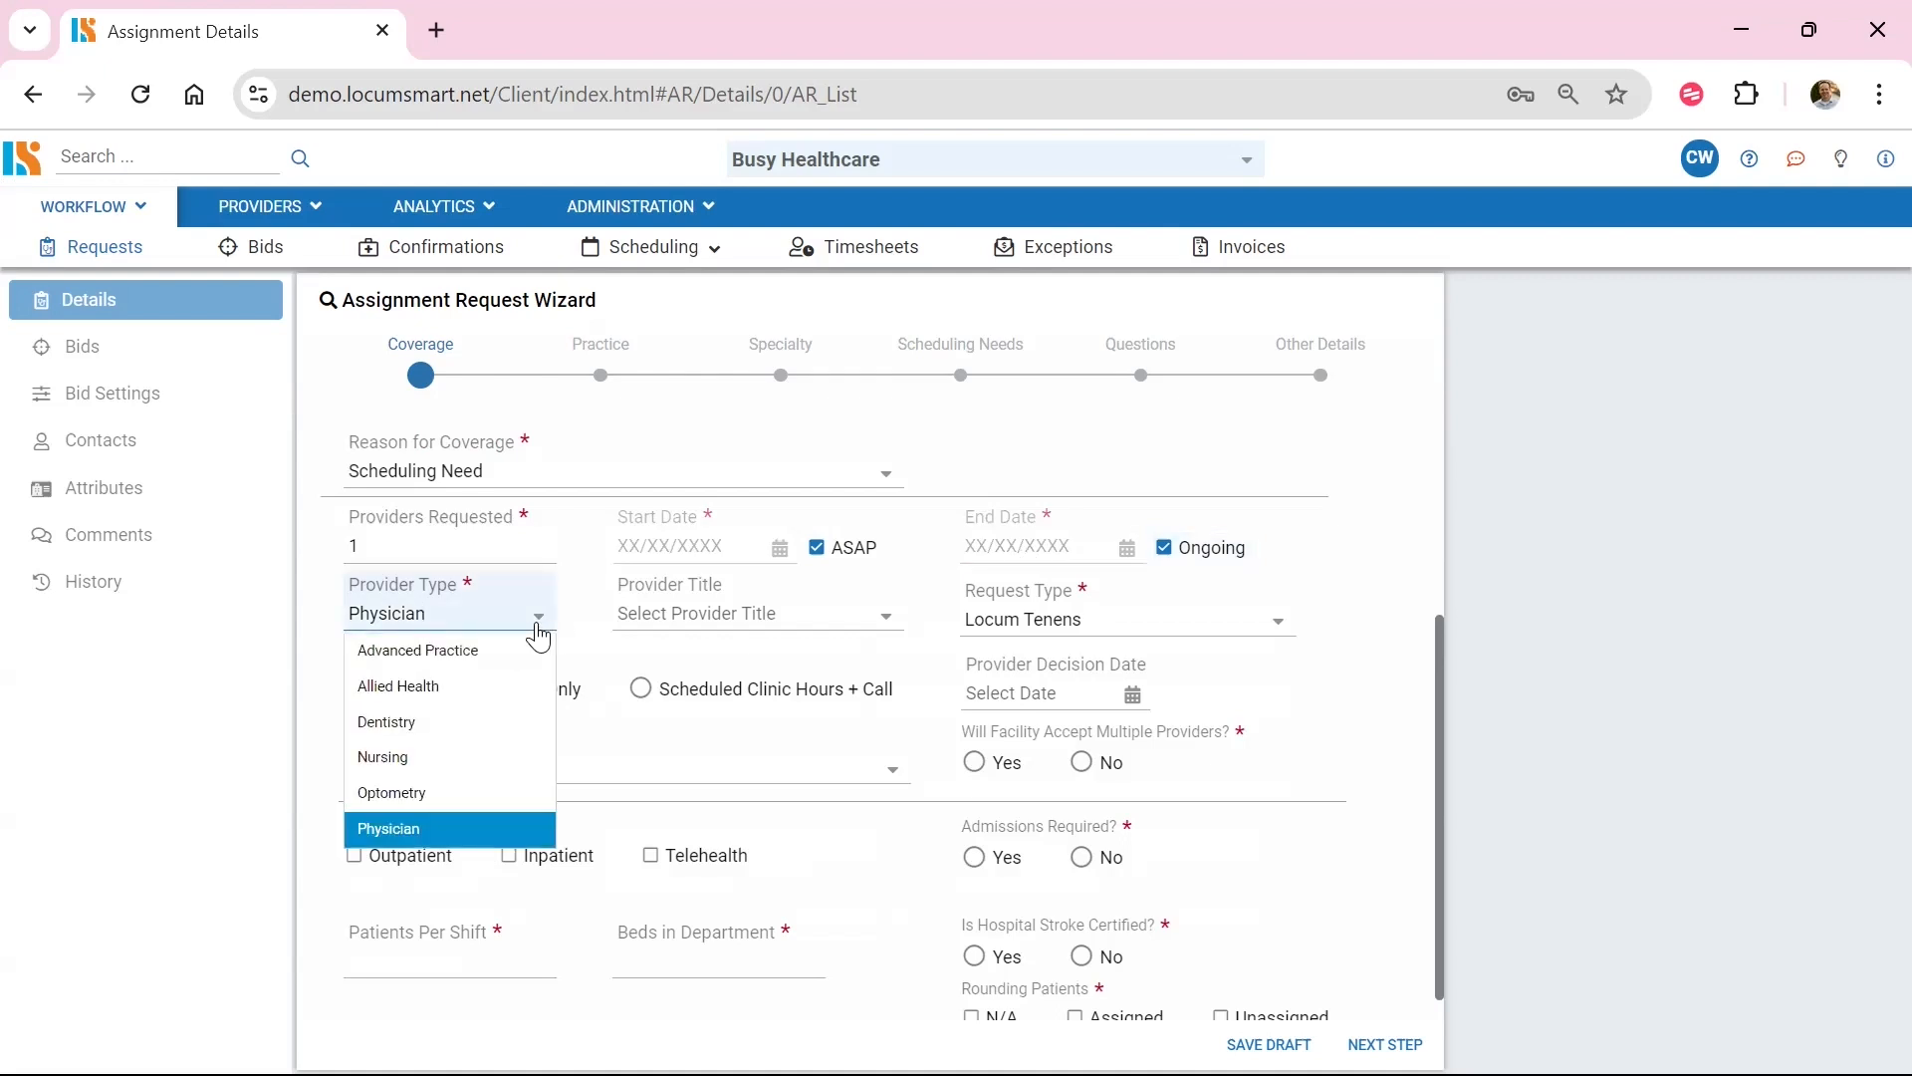
left_click(468, 844)
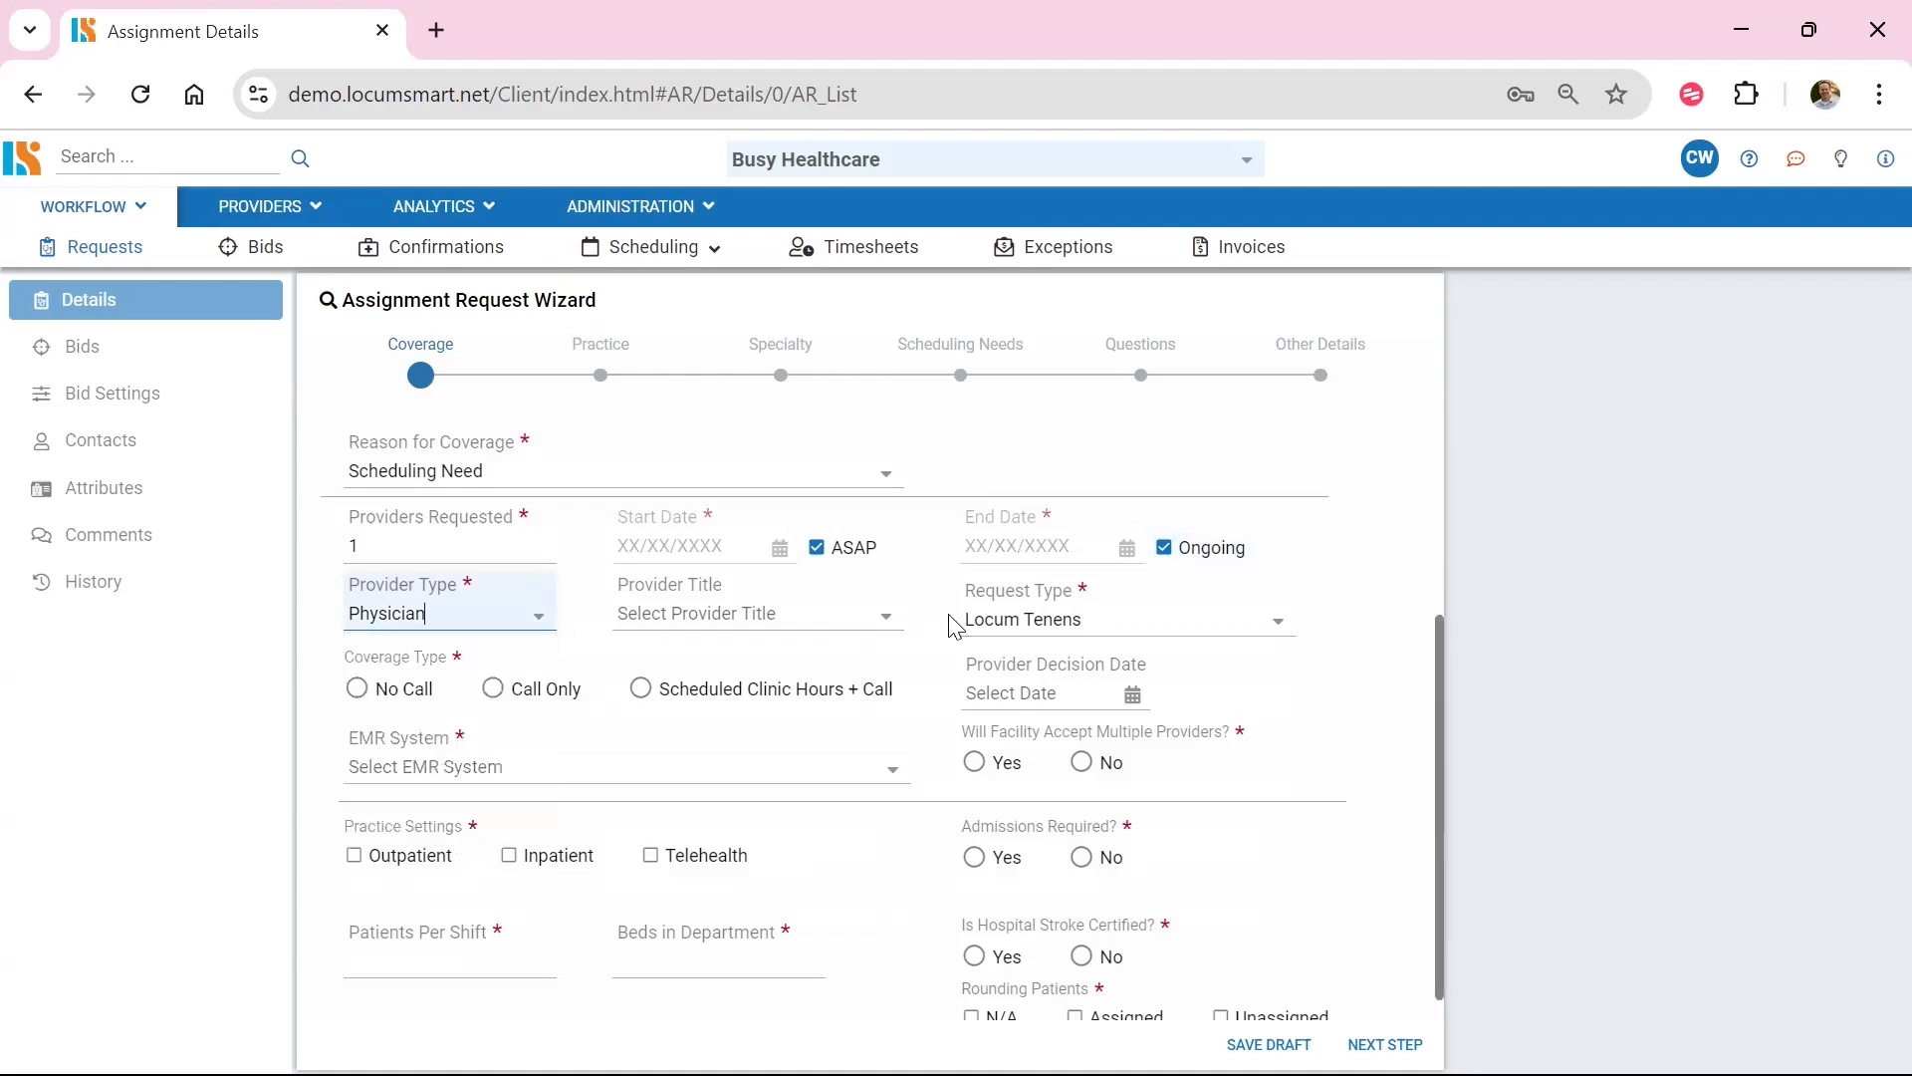
left_click(887, 631)
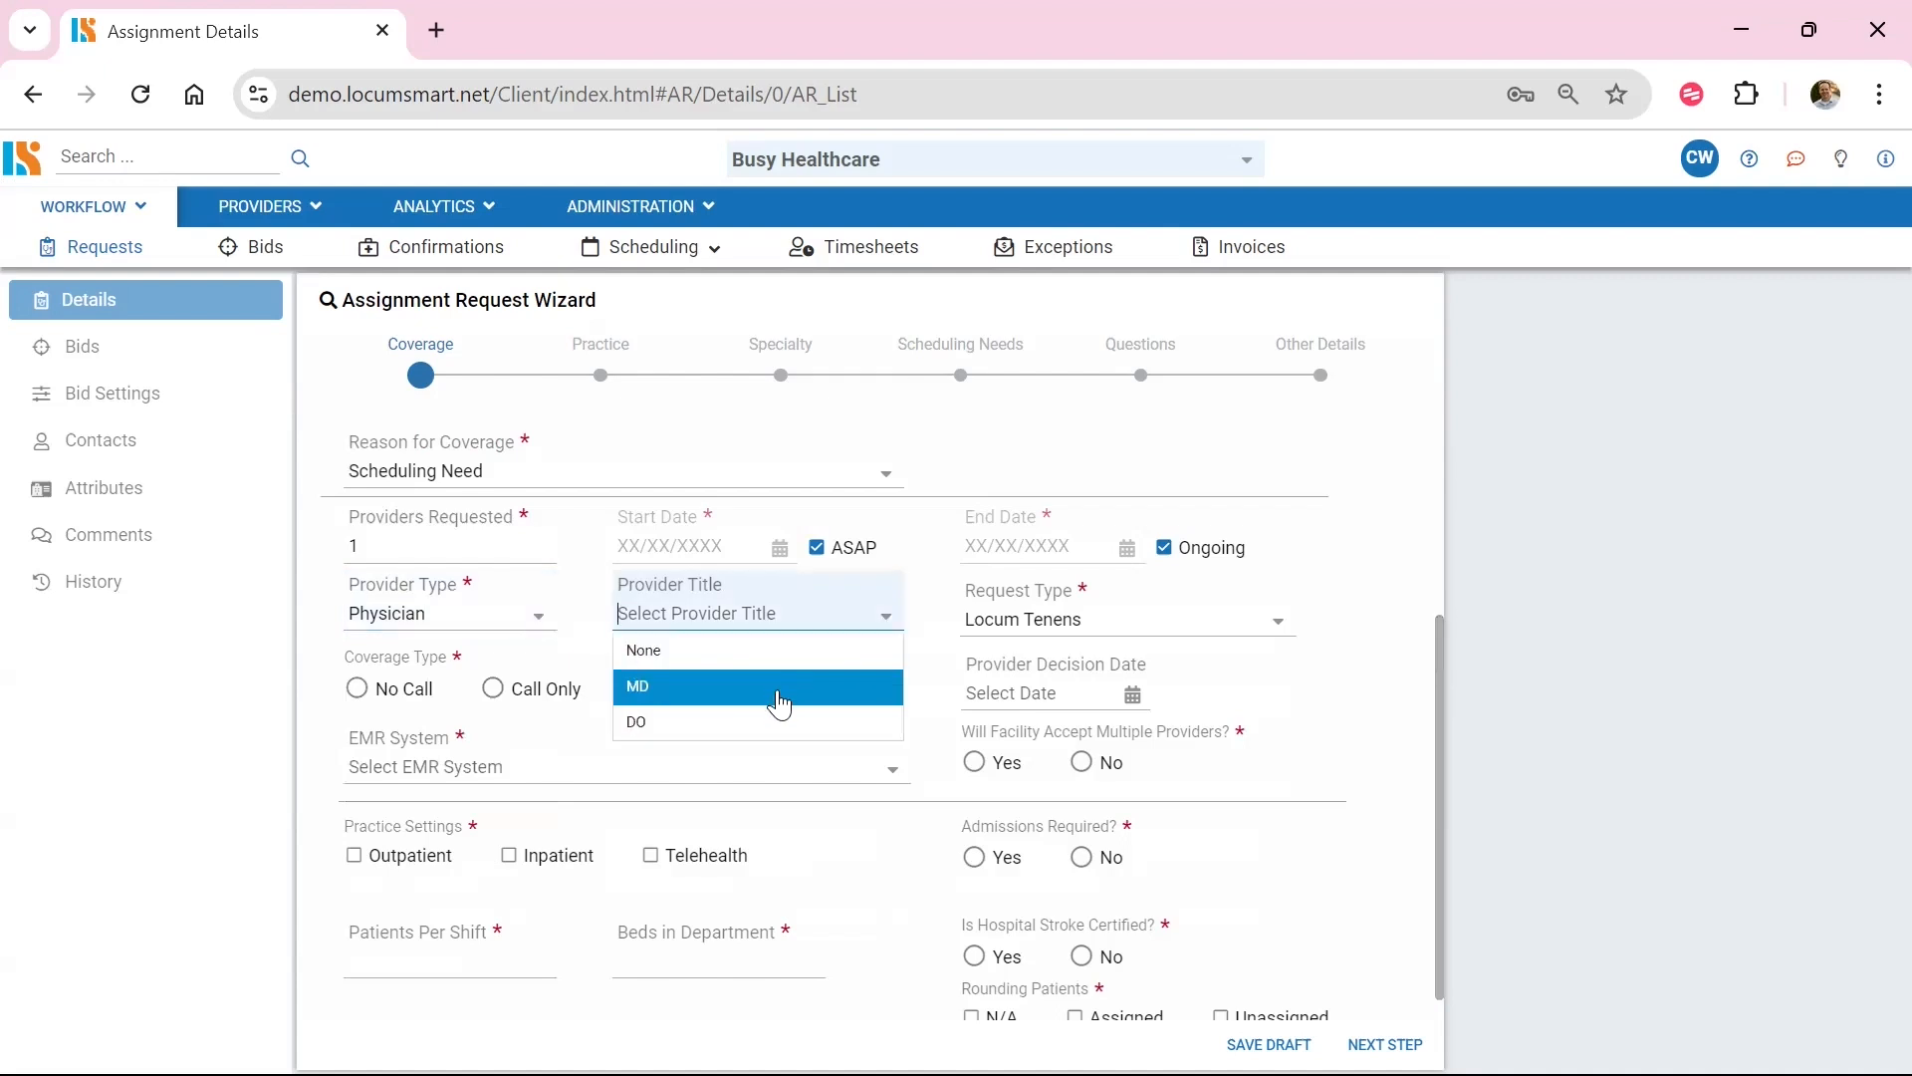
left_click(779, 697)
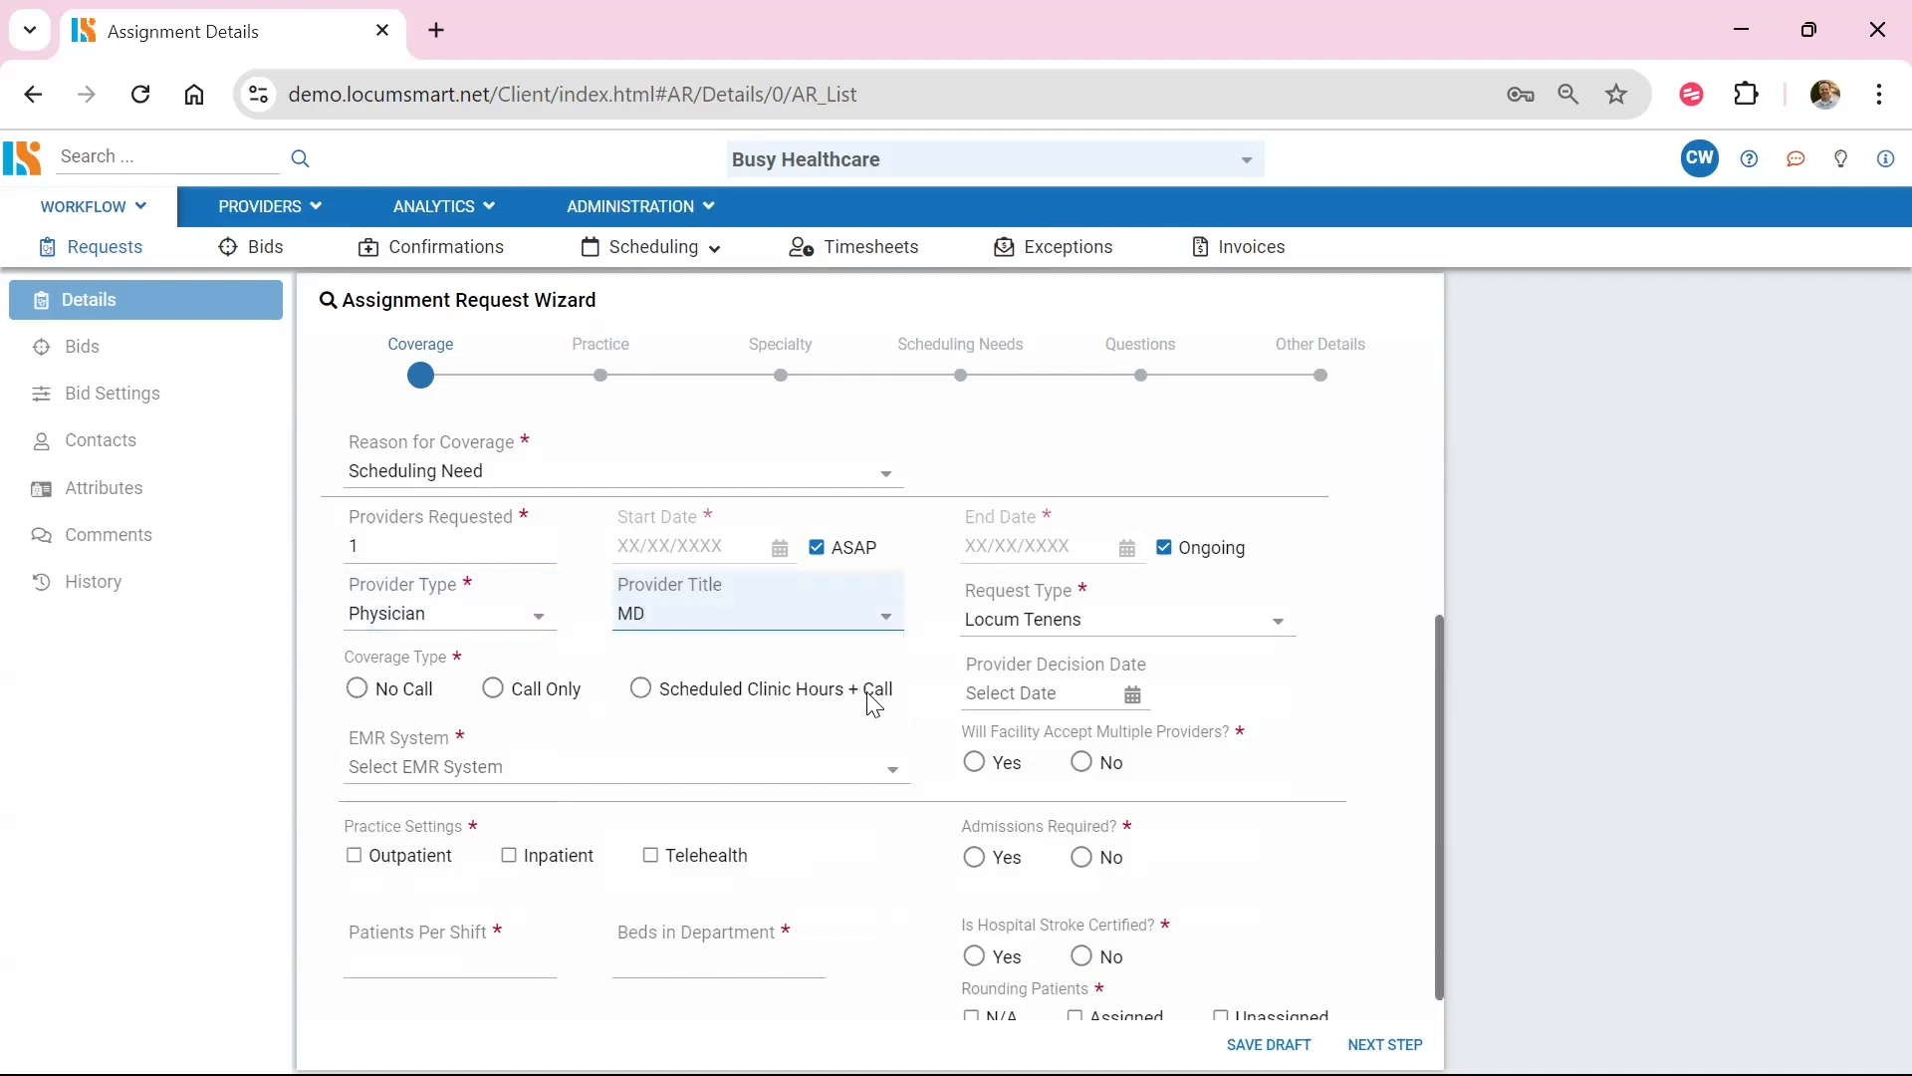
- Switch the coverage type between No Call and Call Only, leaving it on No Call
left_click(492, 712)
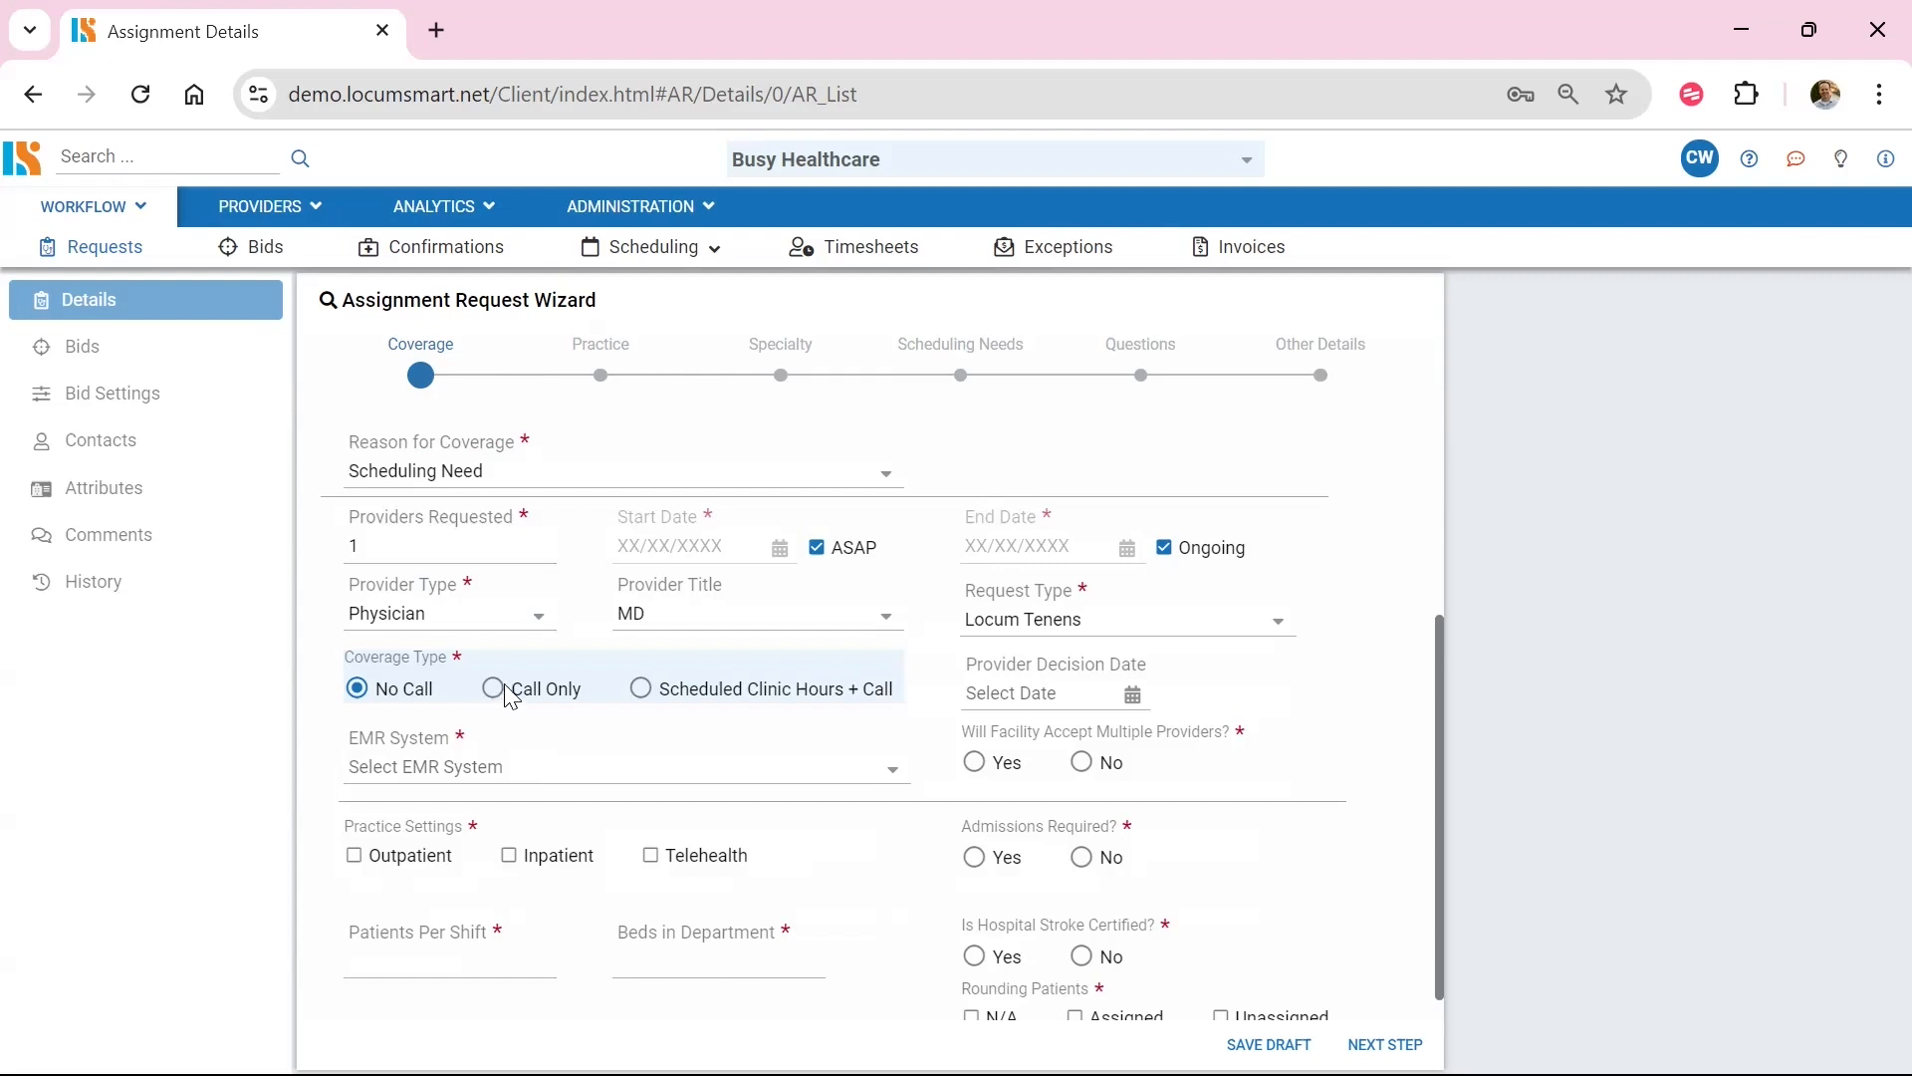
left_click(496, 694)
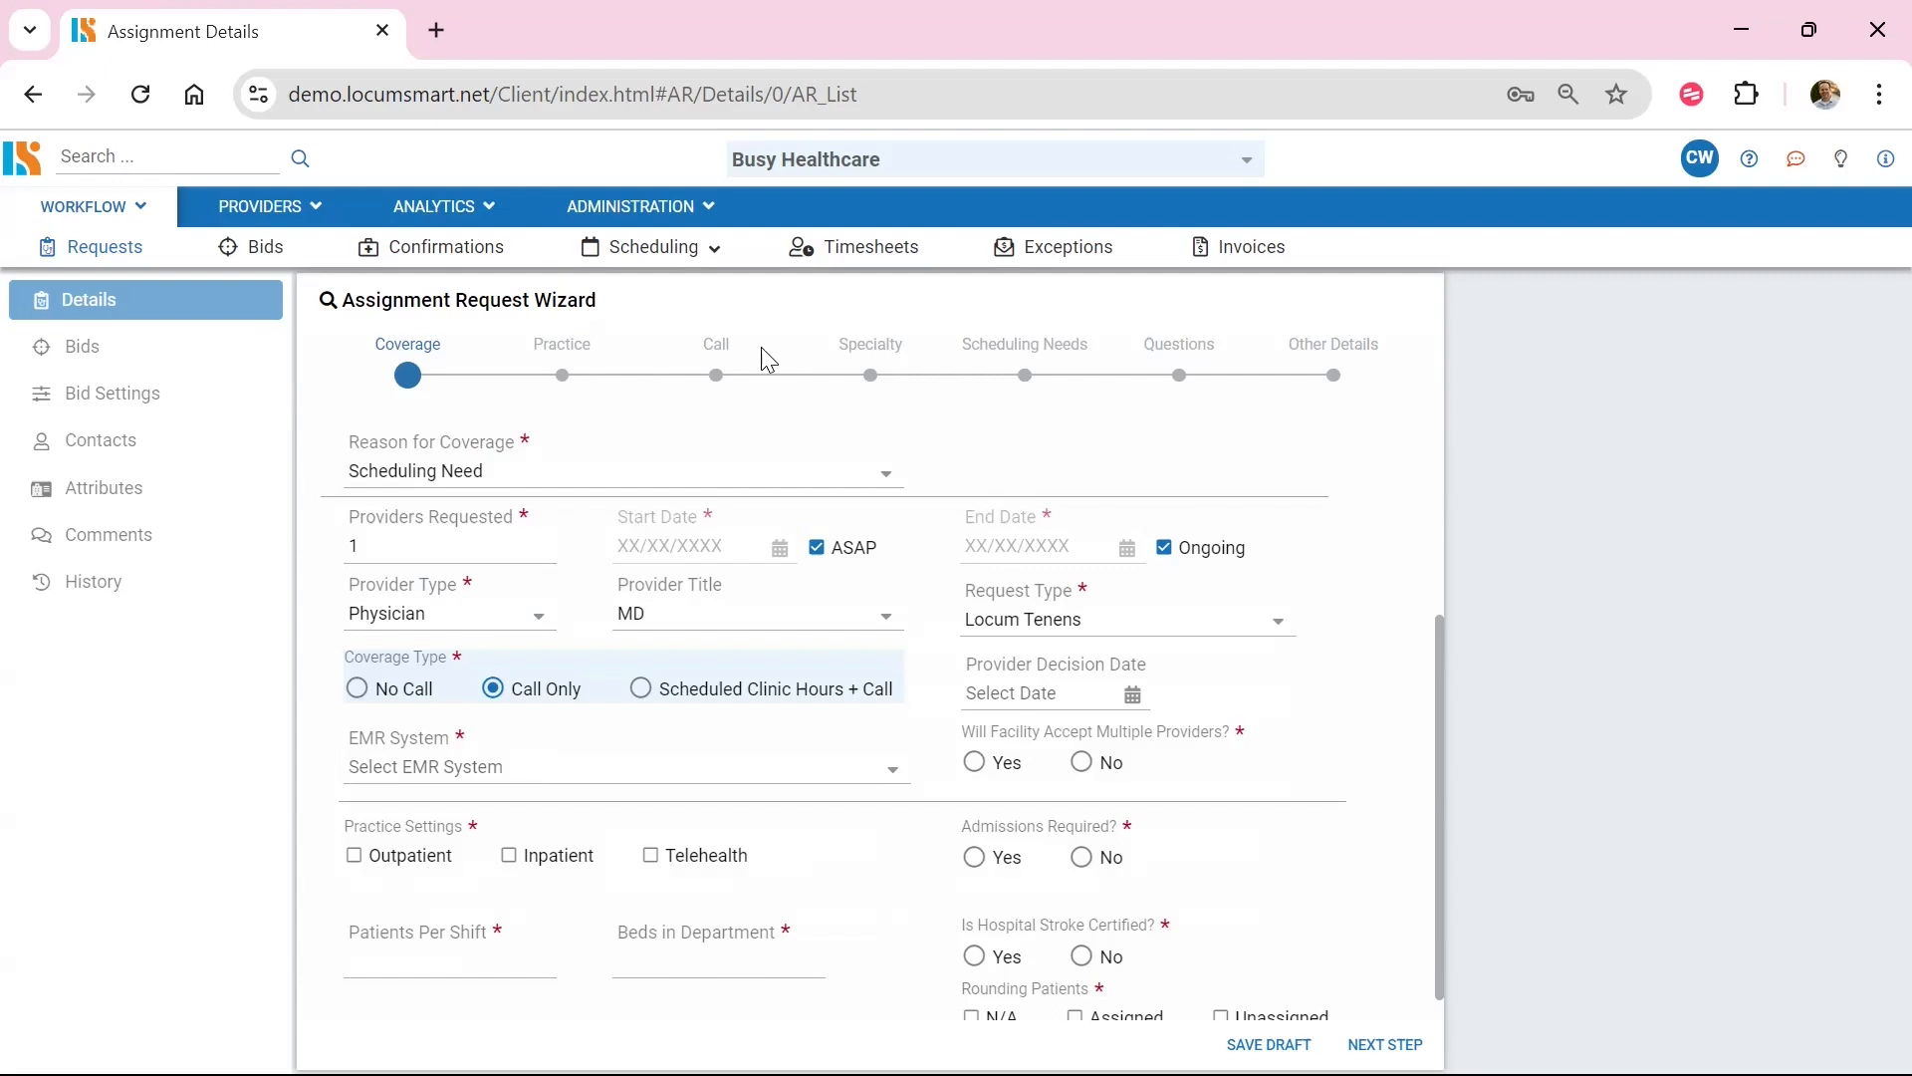
left_click(356, 687)
- Set the EMR system to Aria
left_click(893, 773)
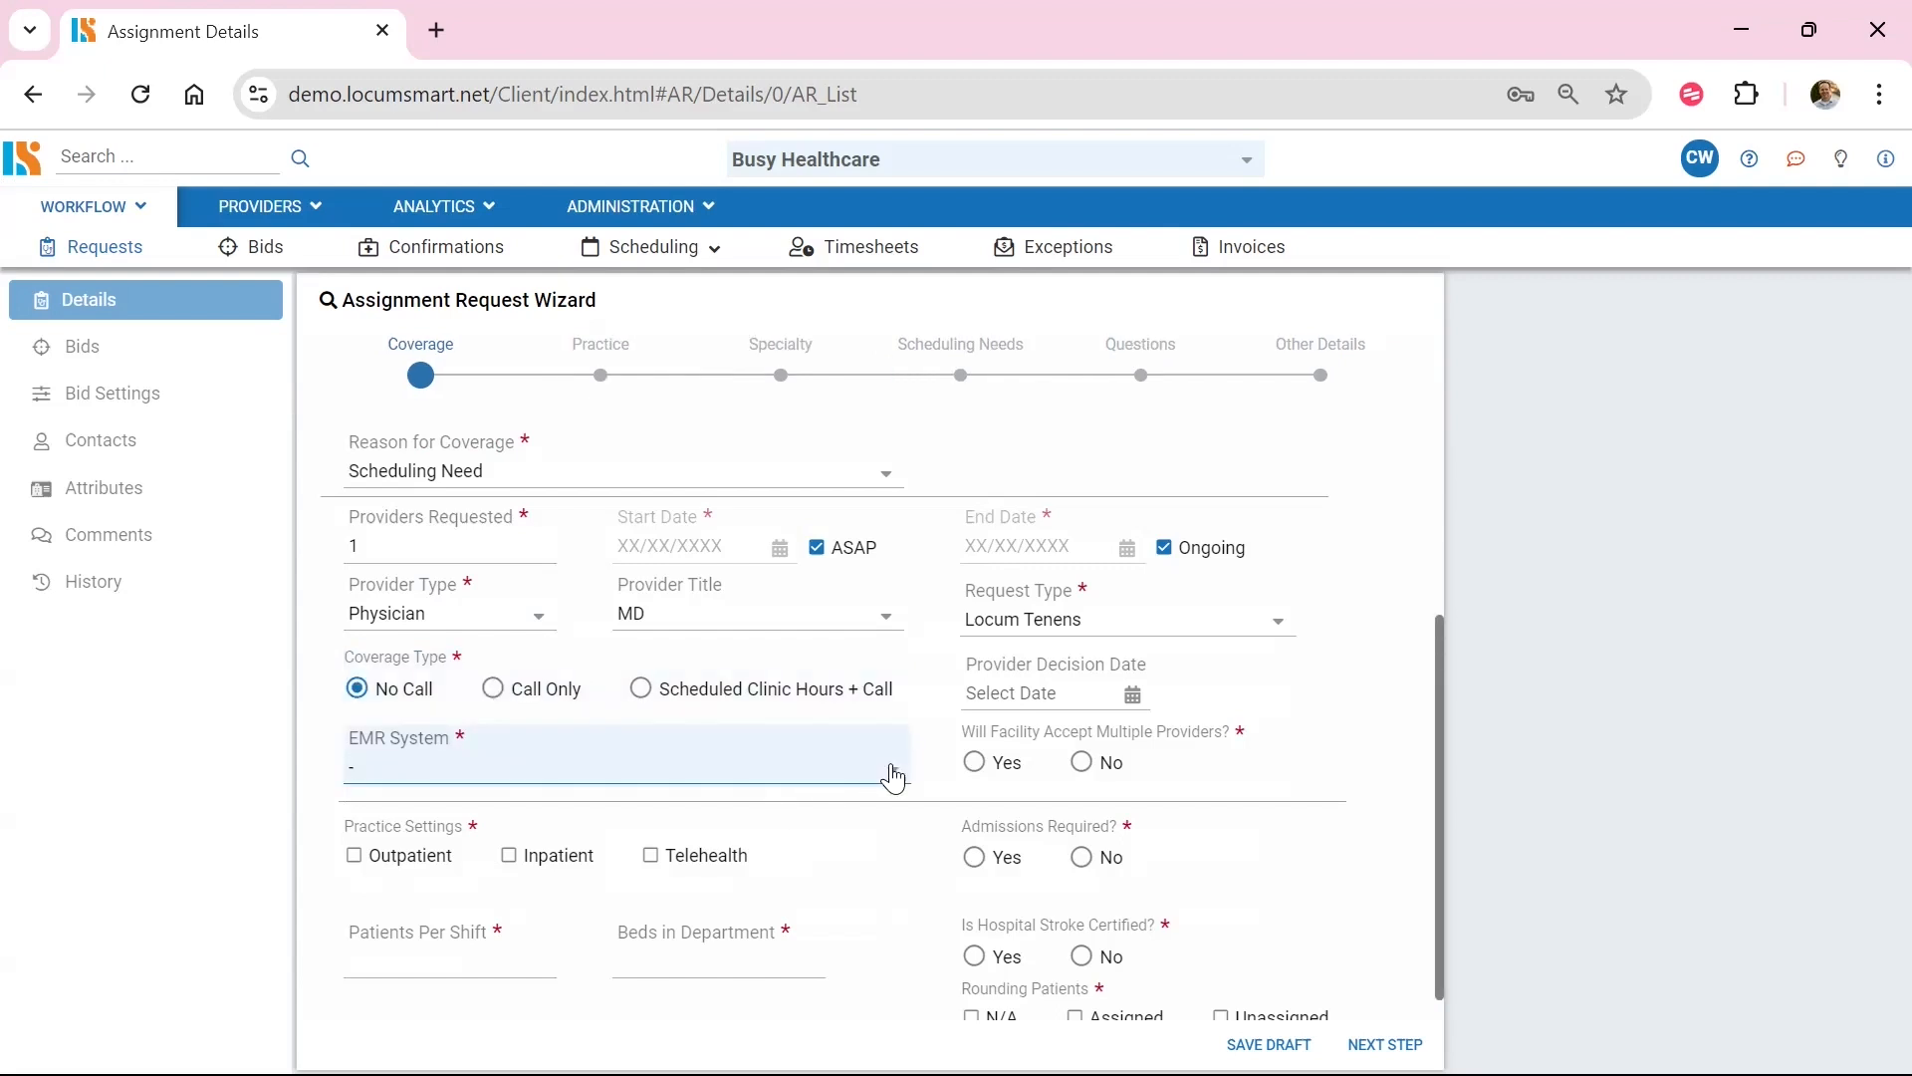
left_click(893, 777)
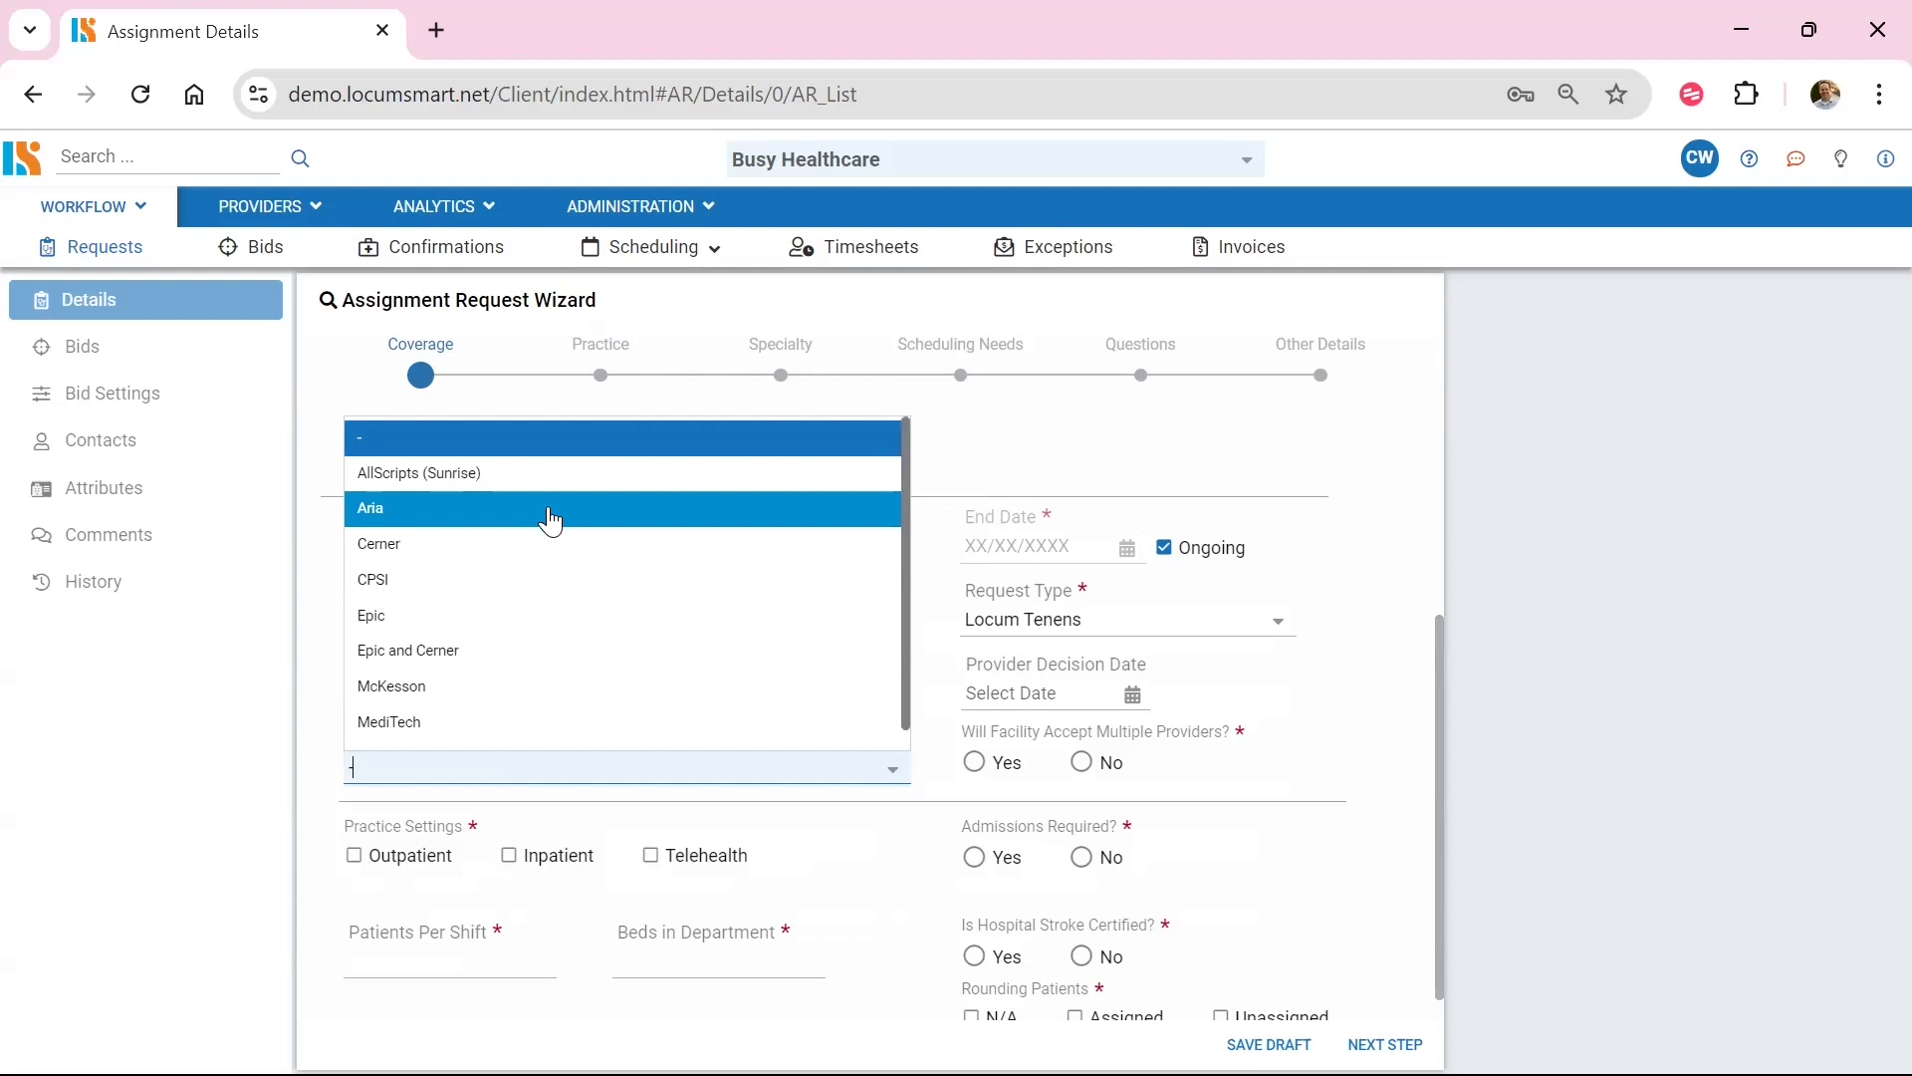
left_click(549, 516)
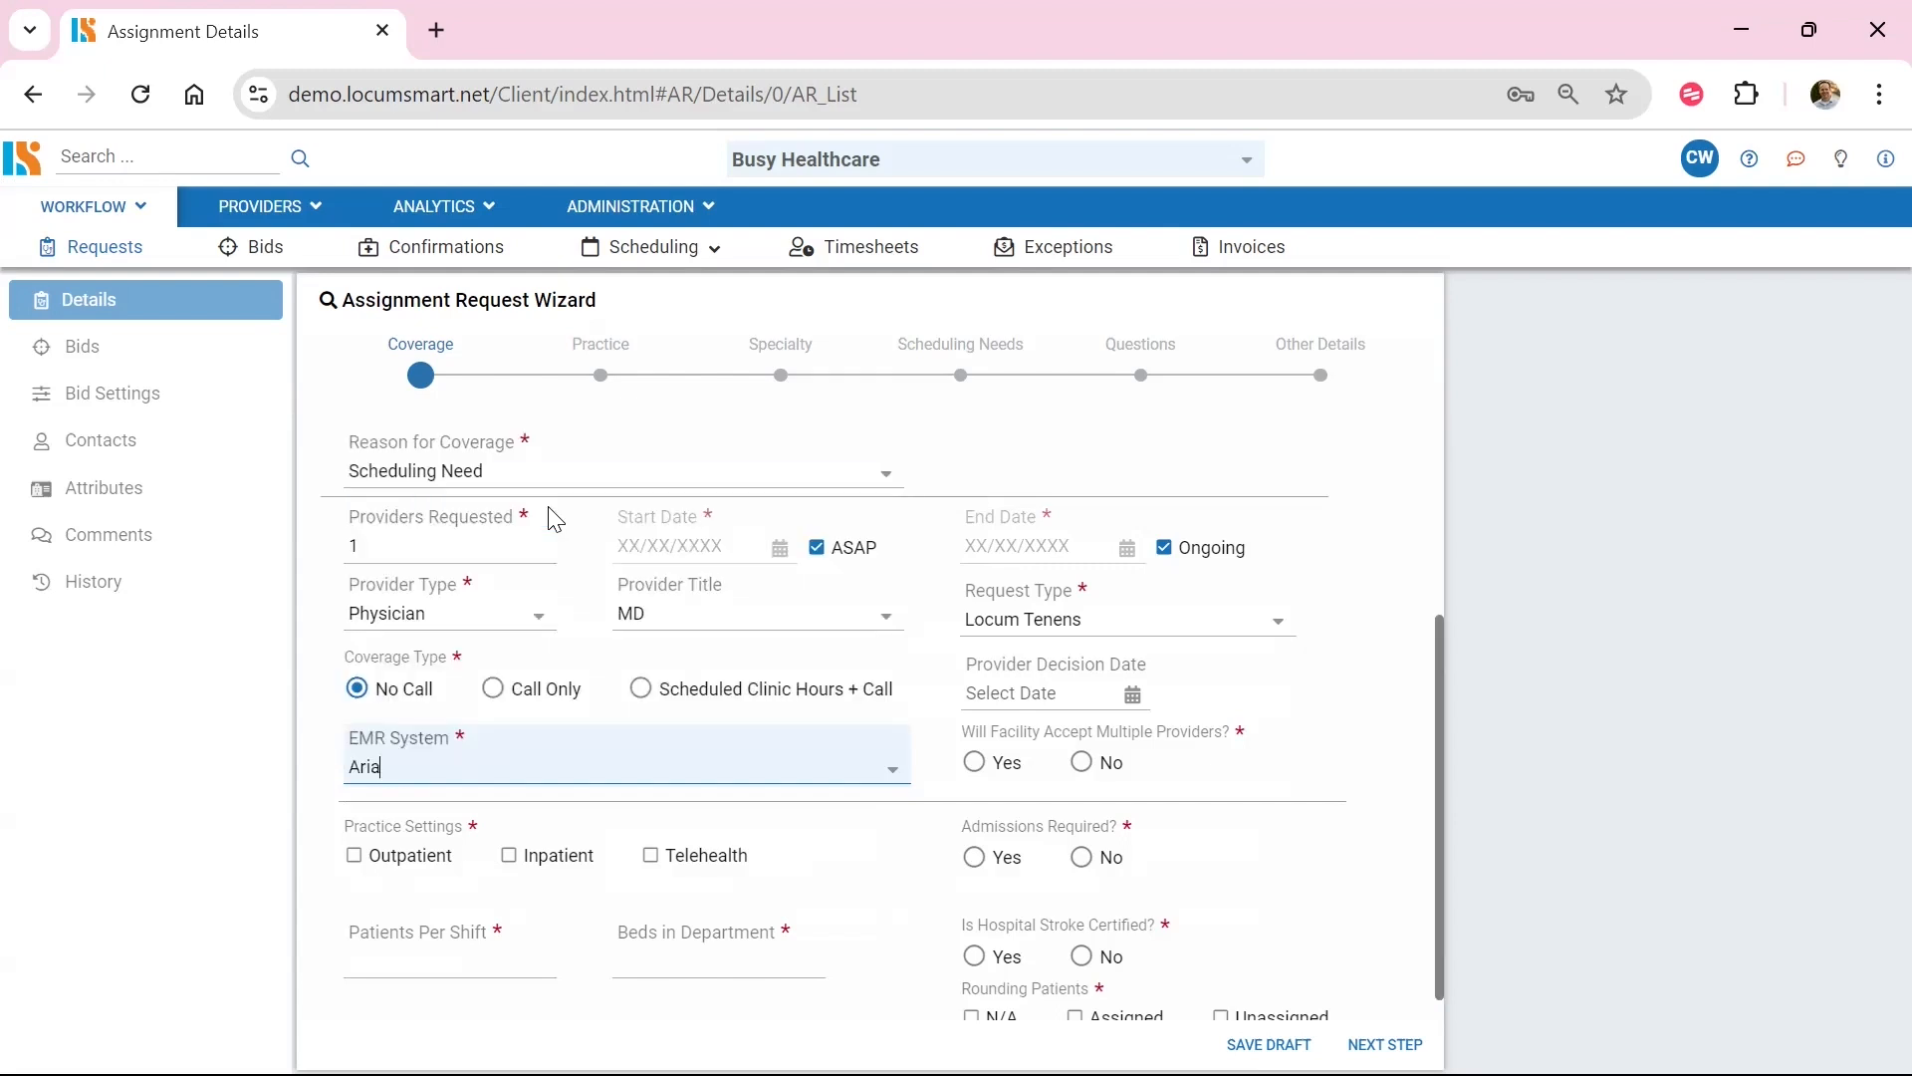
- Answer Yes to whether the facility will accept multiple providers, leaving the provider decision date empty
left_click(1050, 695)
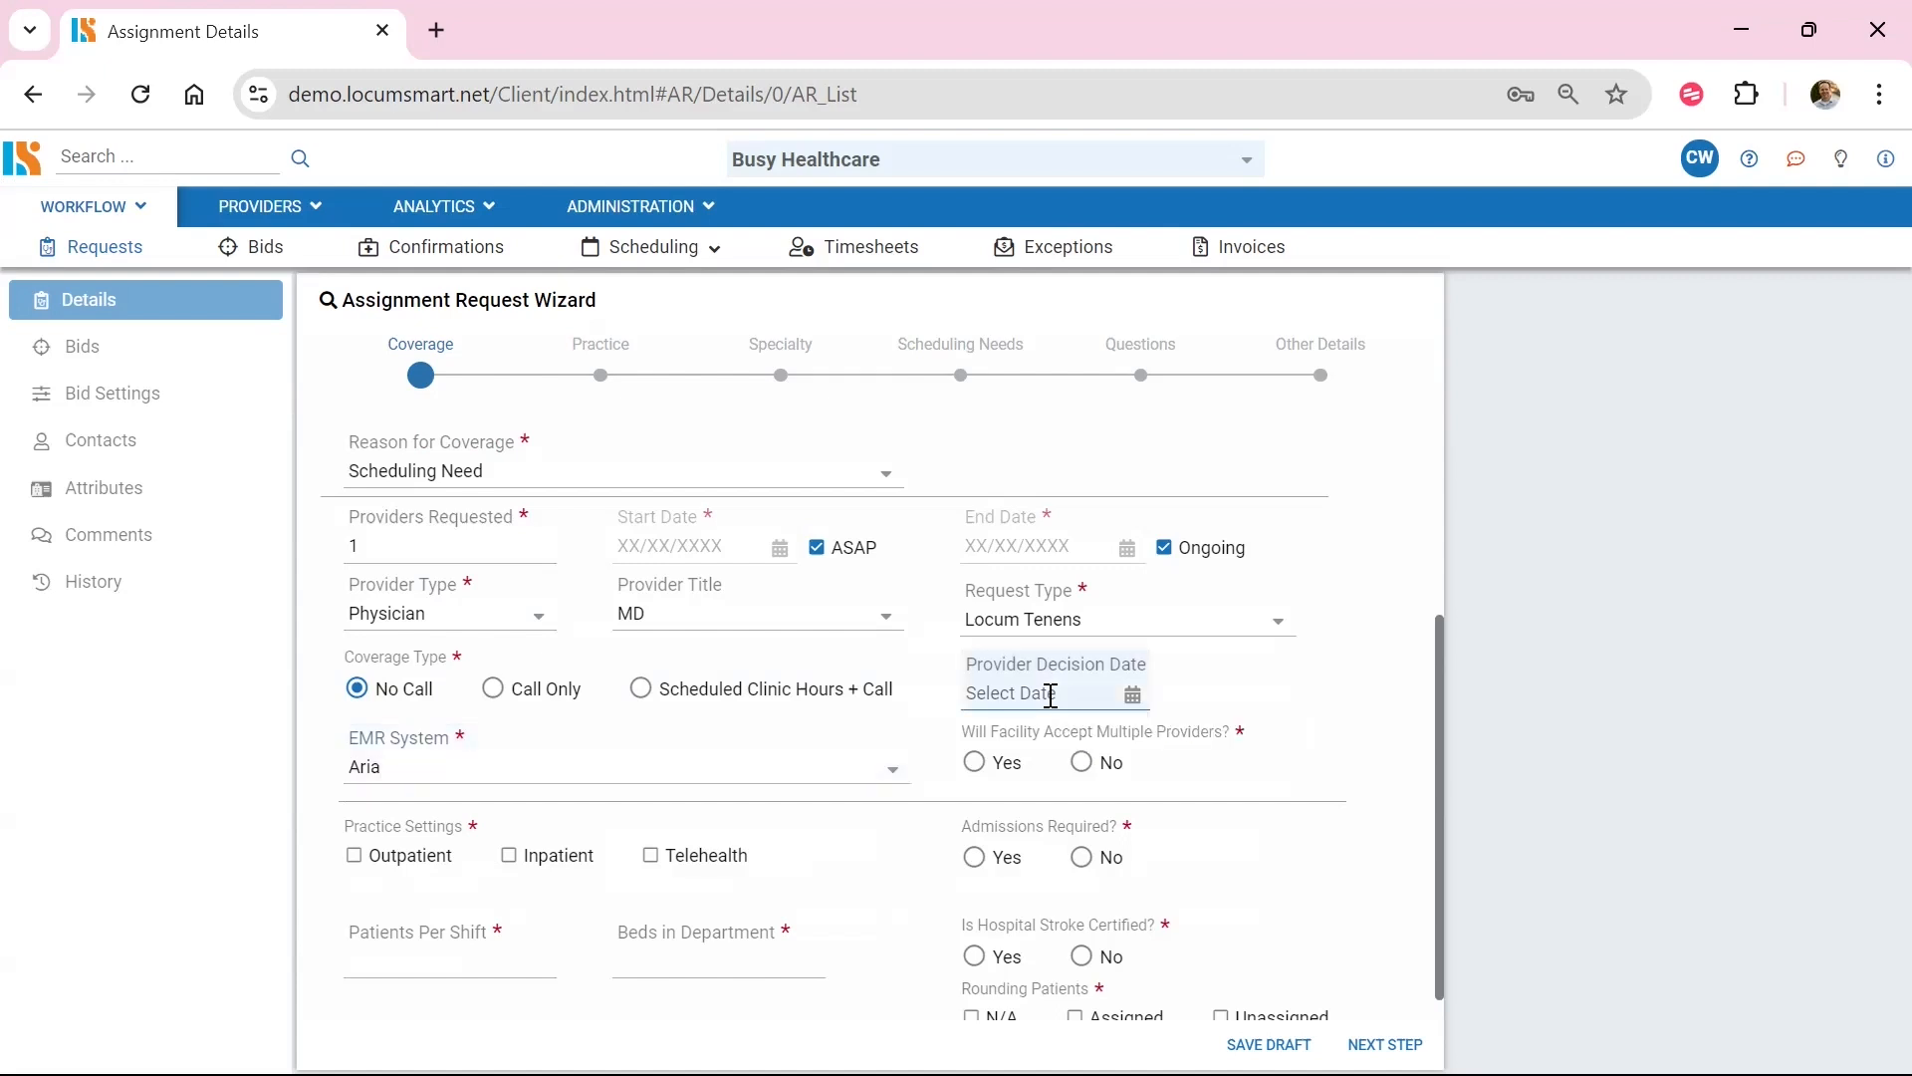
left_click(974, 762)
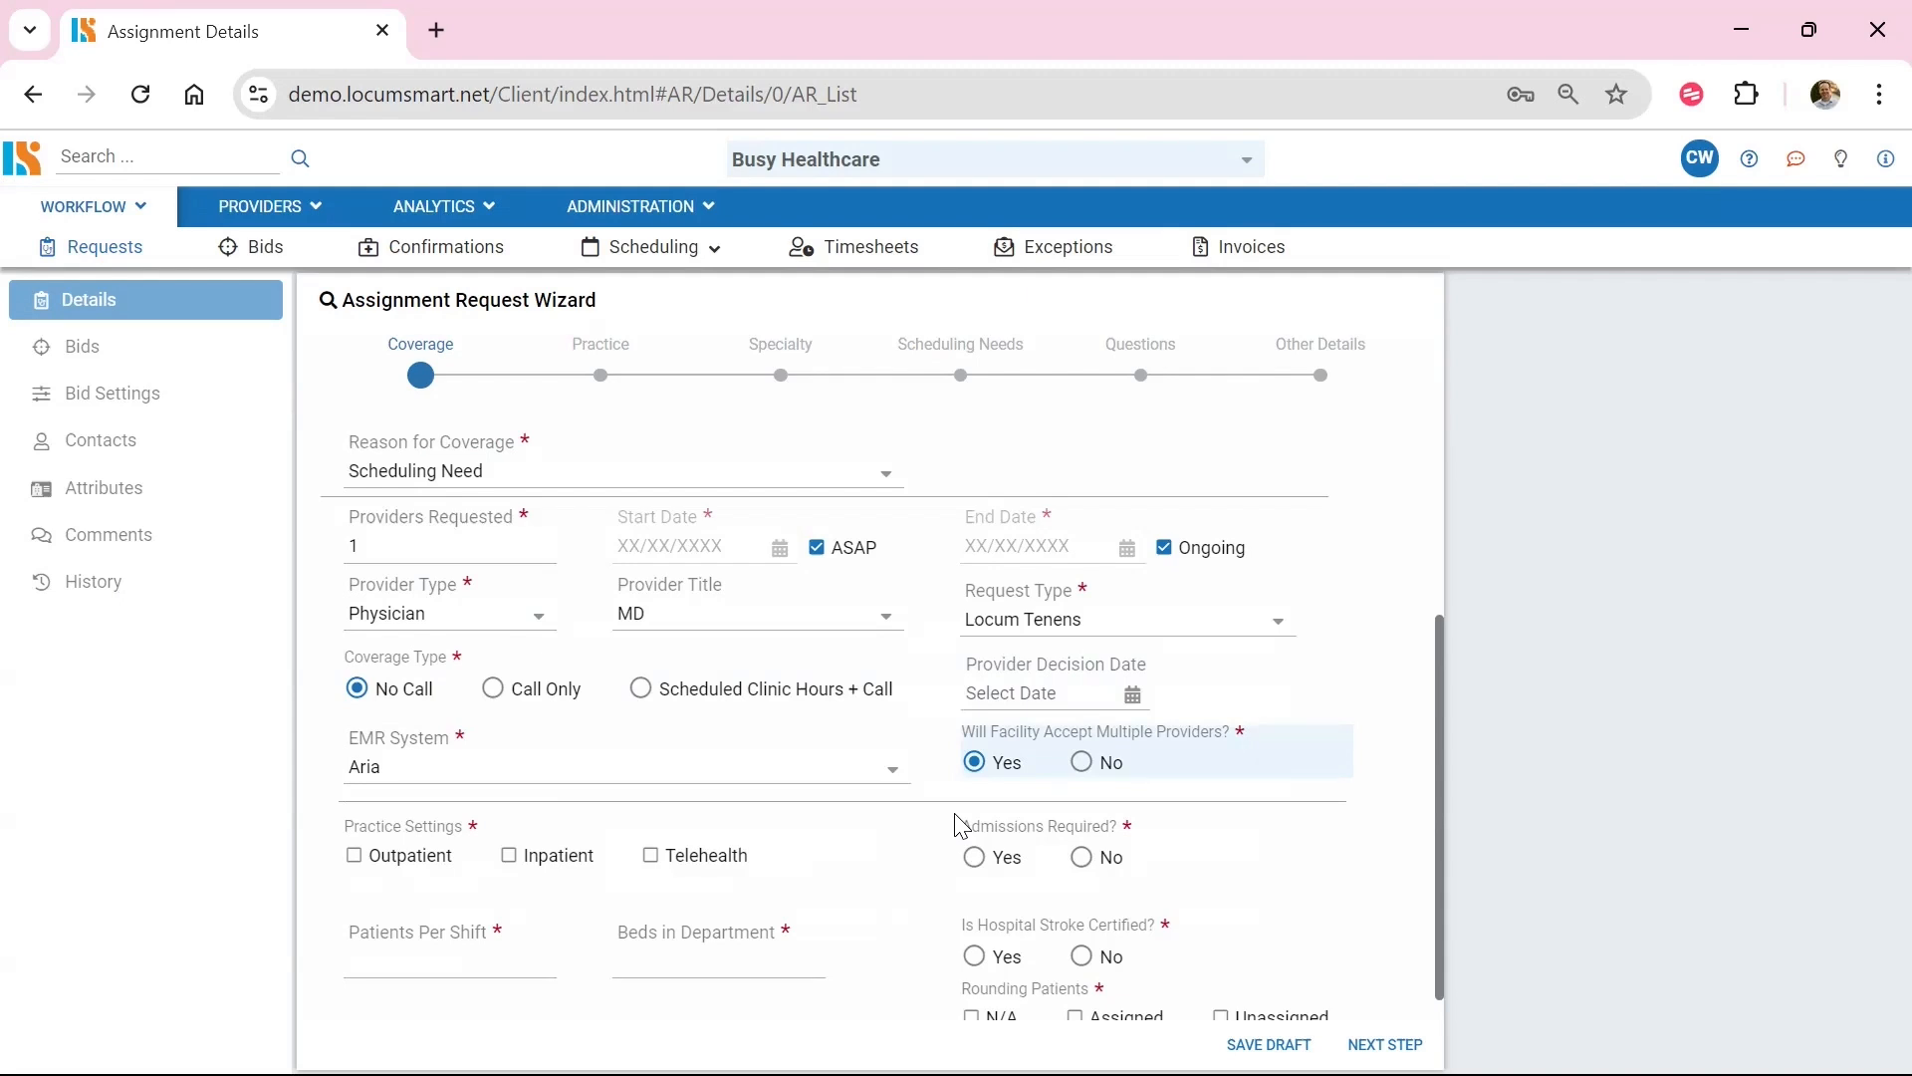
left_click(1081, 762)
left_click(974, 762)
- Try Outpatient and Inpatient together as practice settings, and keep only Inpatient selected
scroll(876, 768, "down", 1)
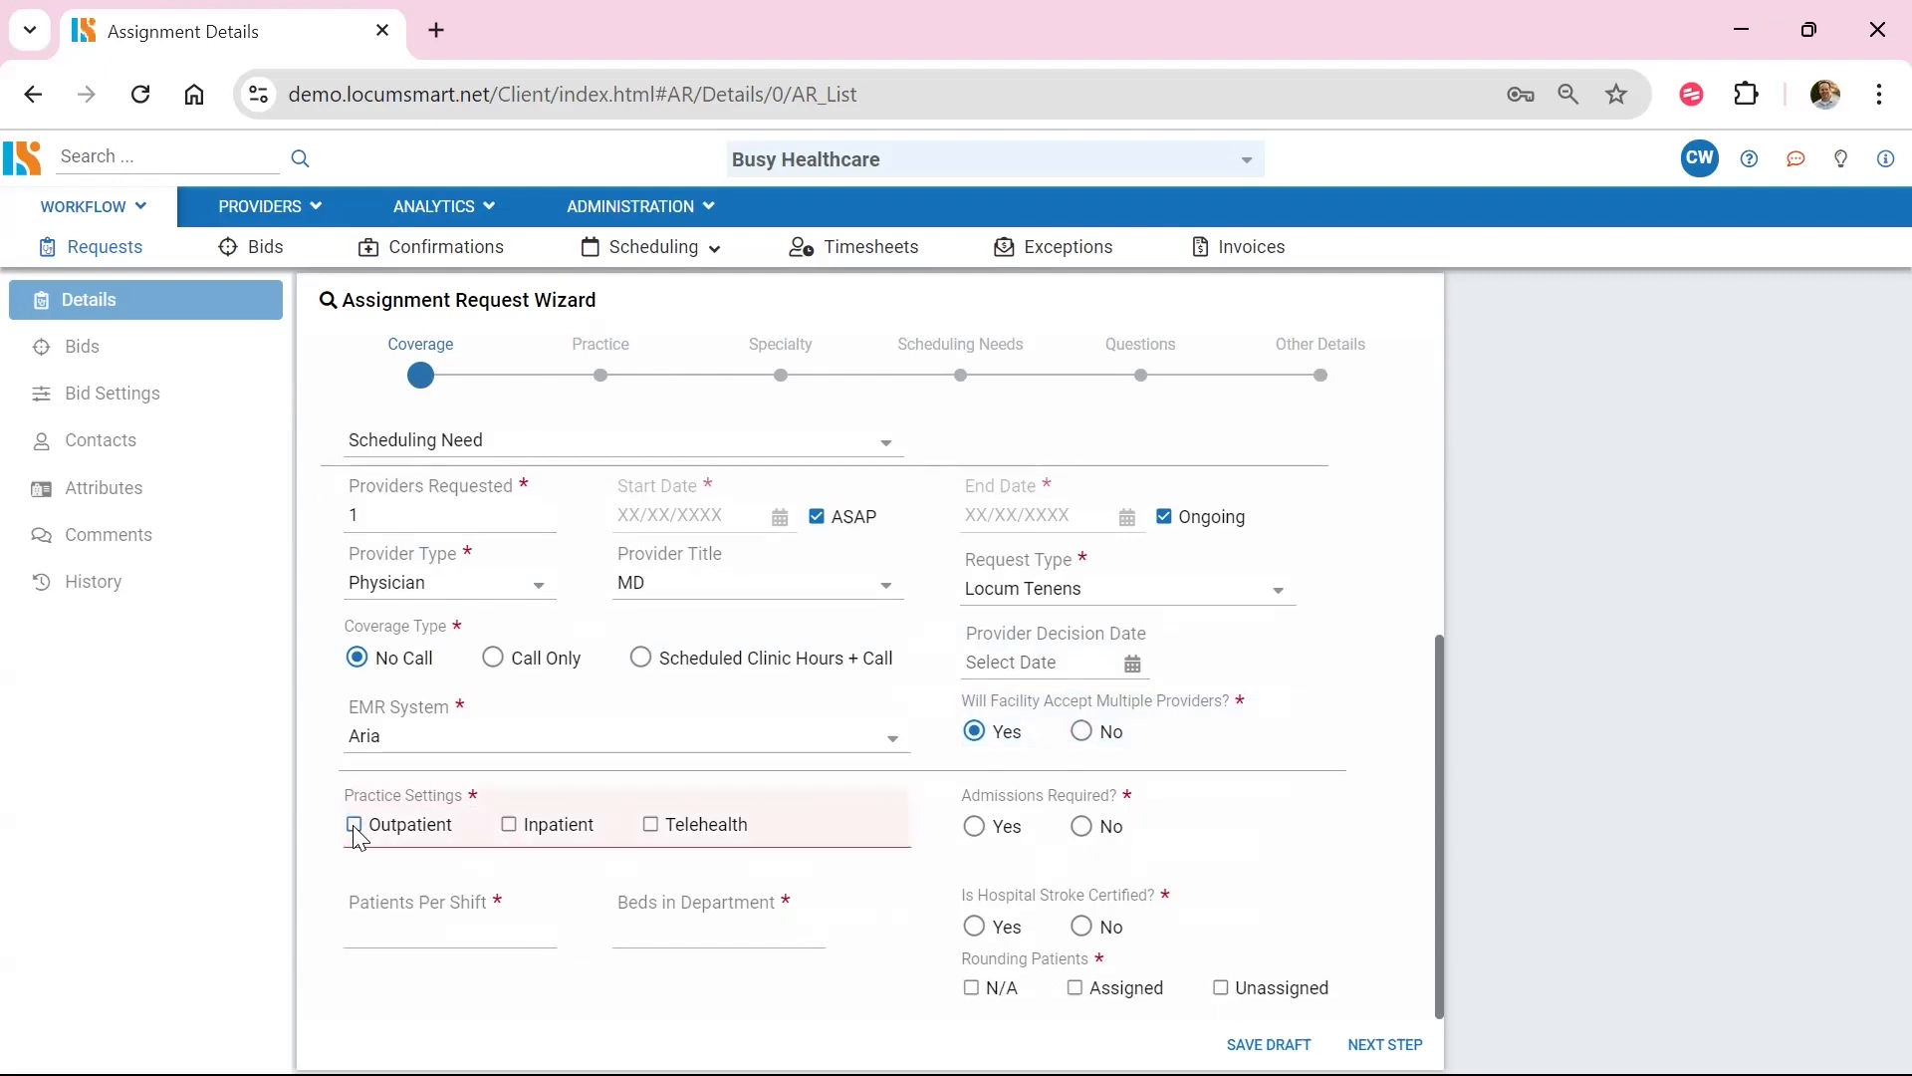
left_click(354, 826)
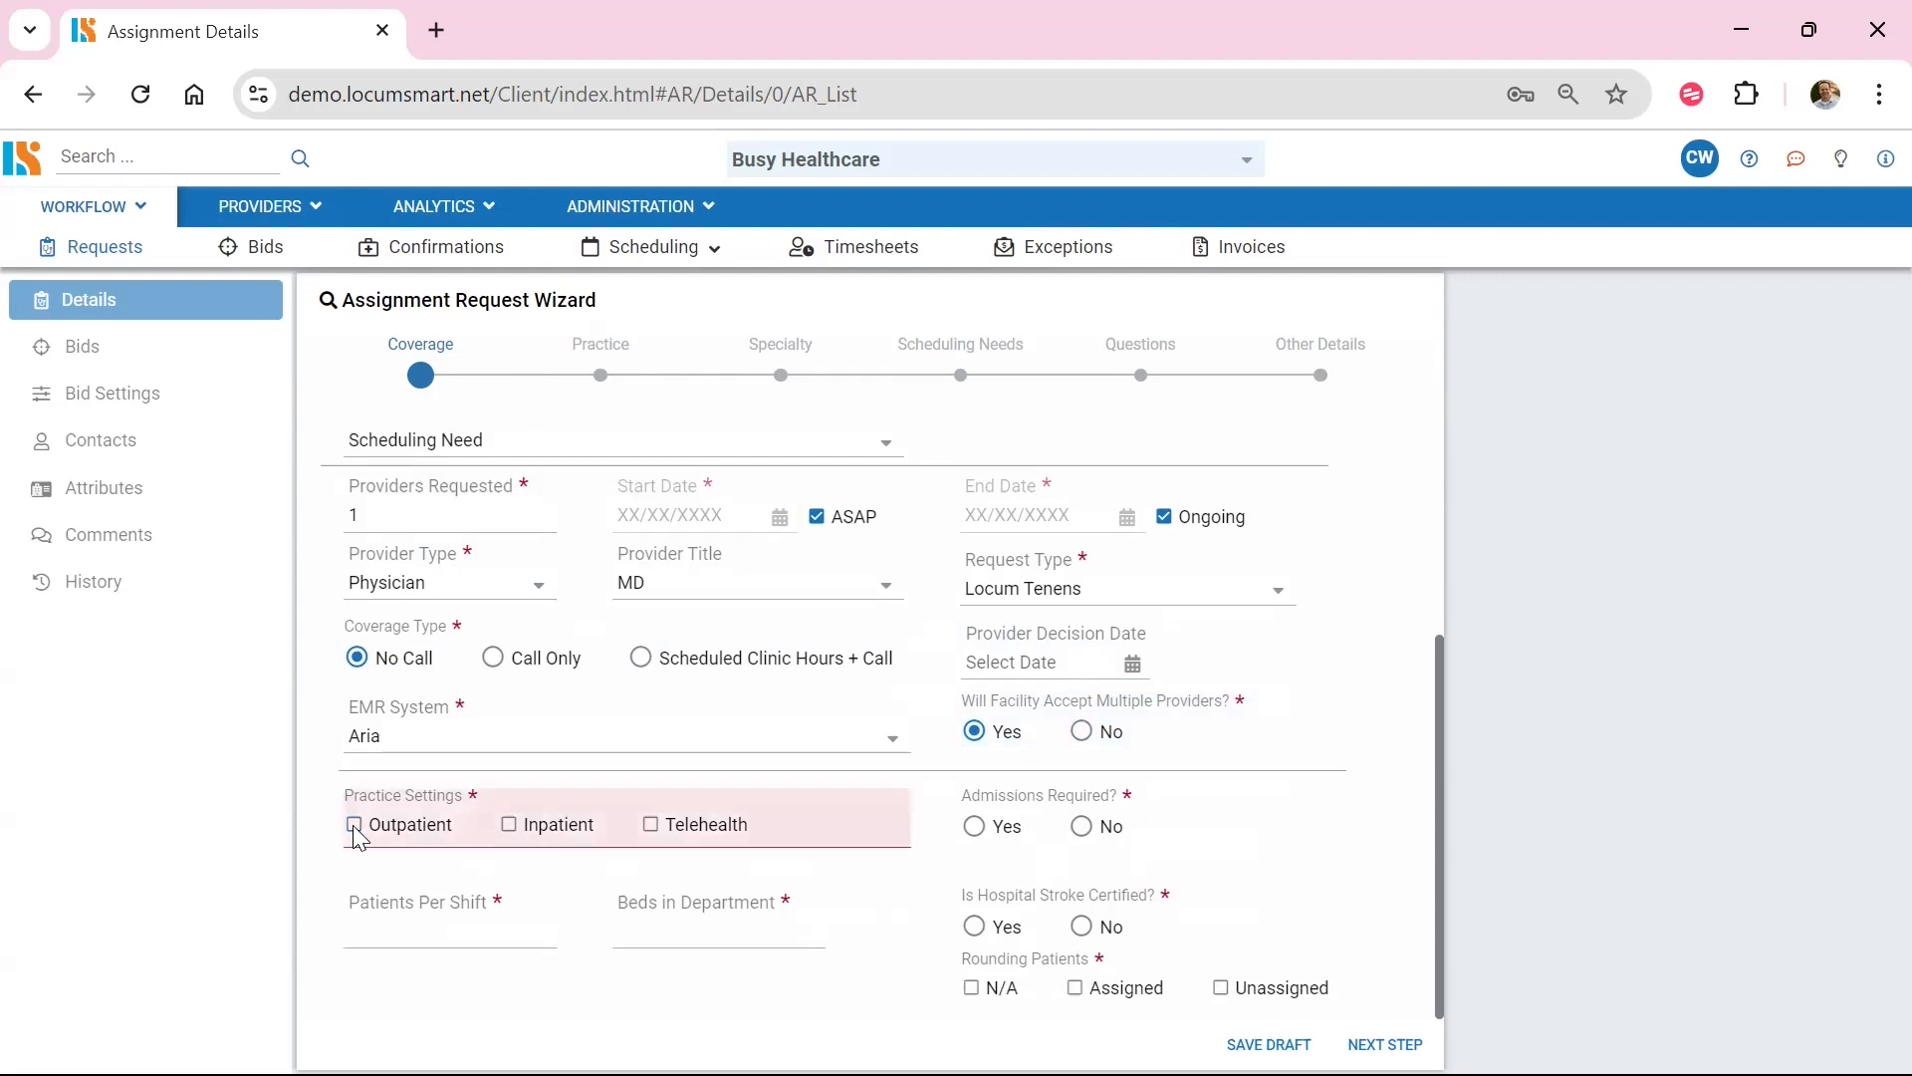
left_click(510, 827)
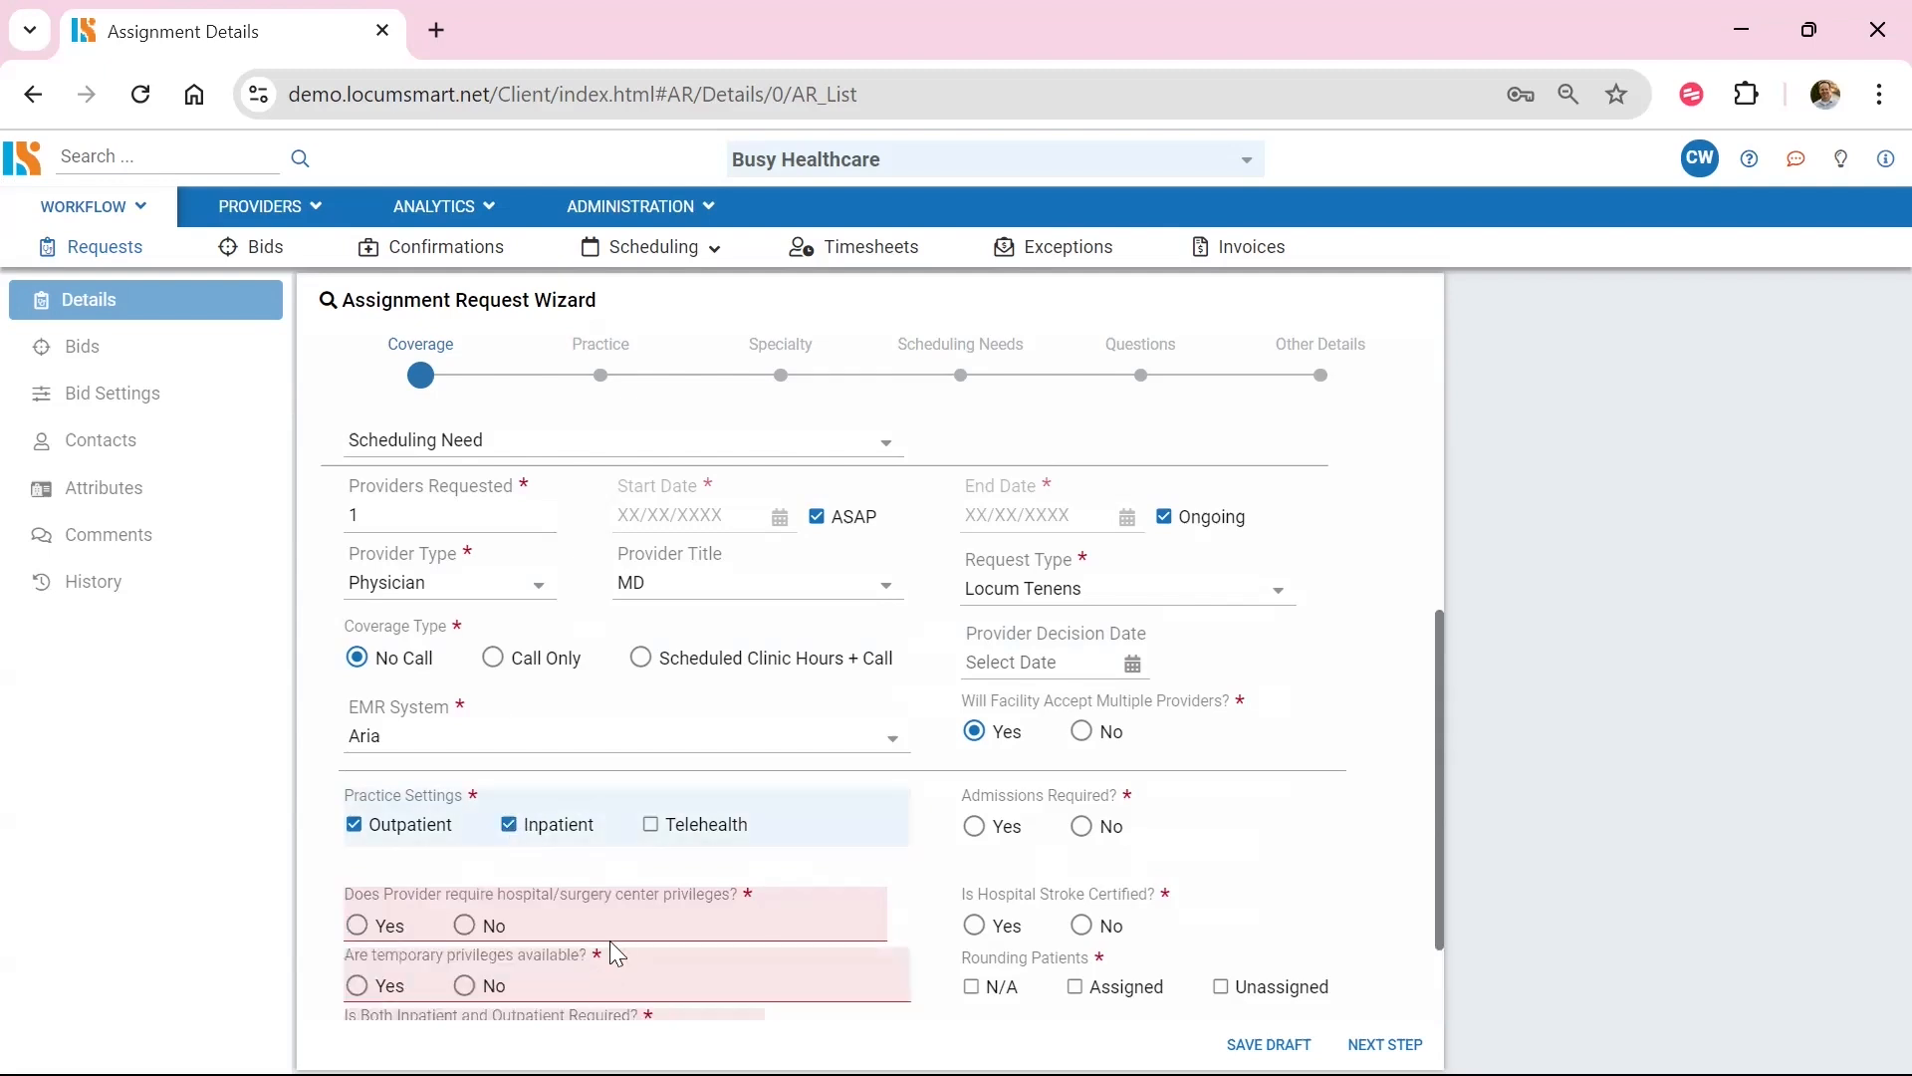
left_click(510, 824)
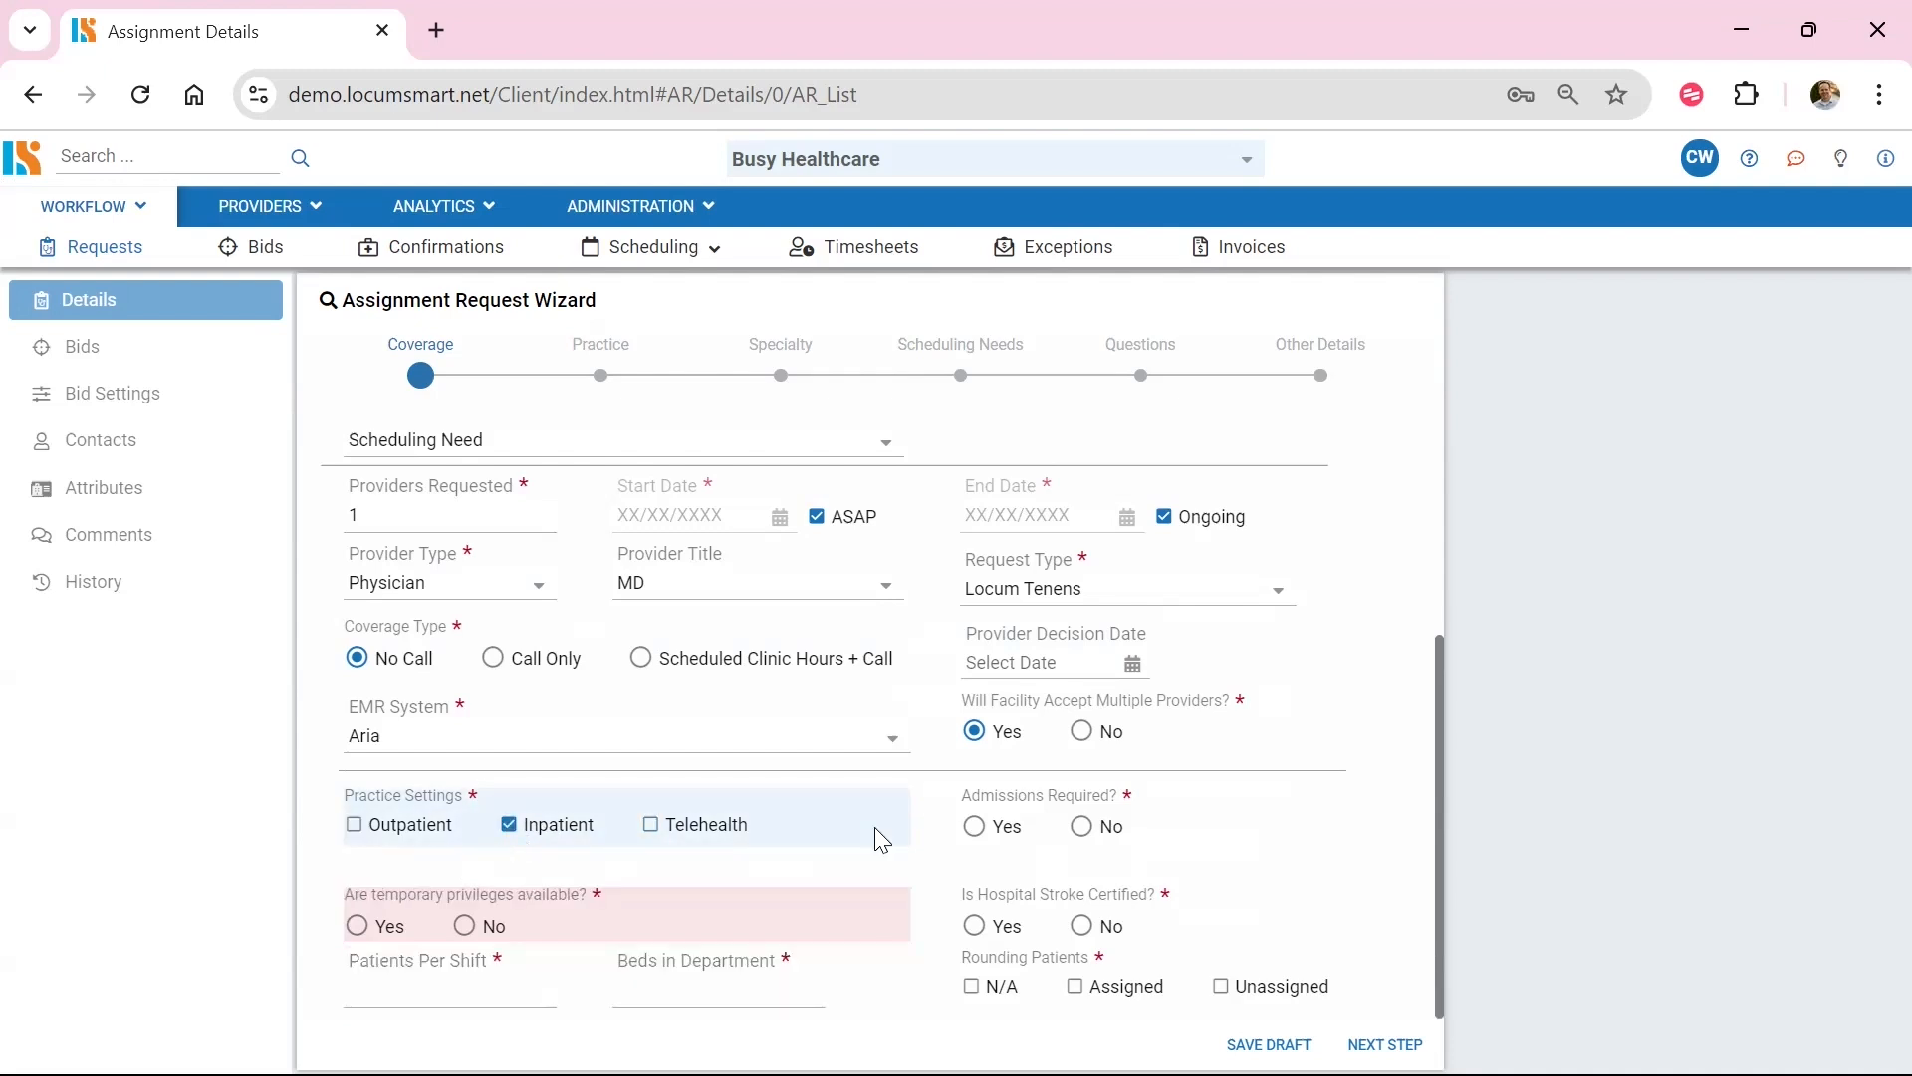
- Answer Yes to admissions required and No to temporary privileges available, with 5 patients per shift and 5 beds in the department
left_click(974, 826)
left_click(464, 925)
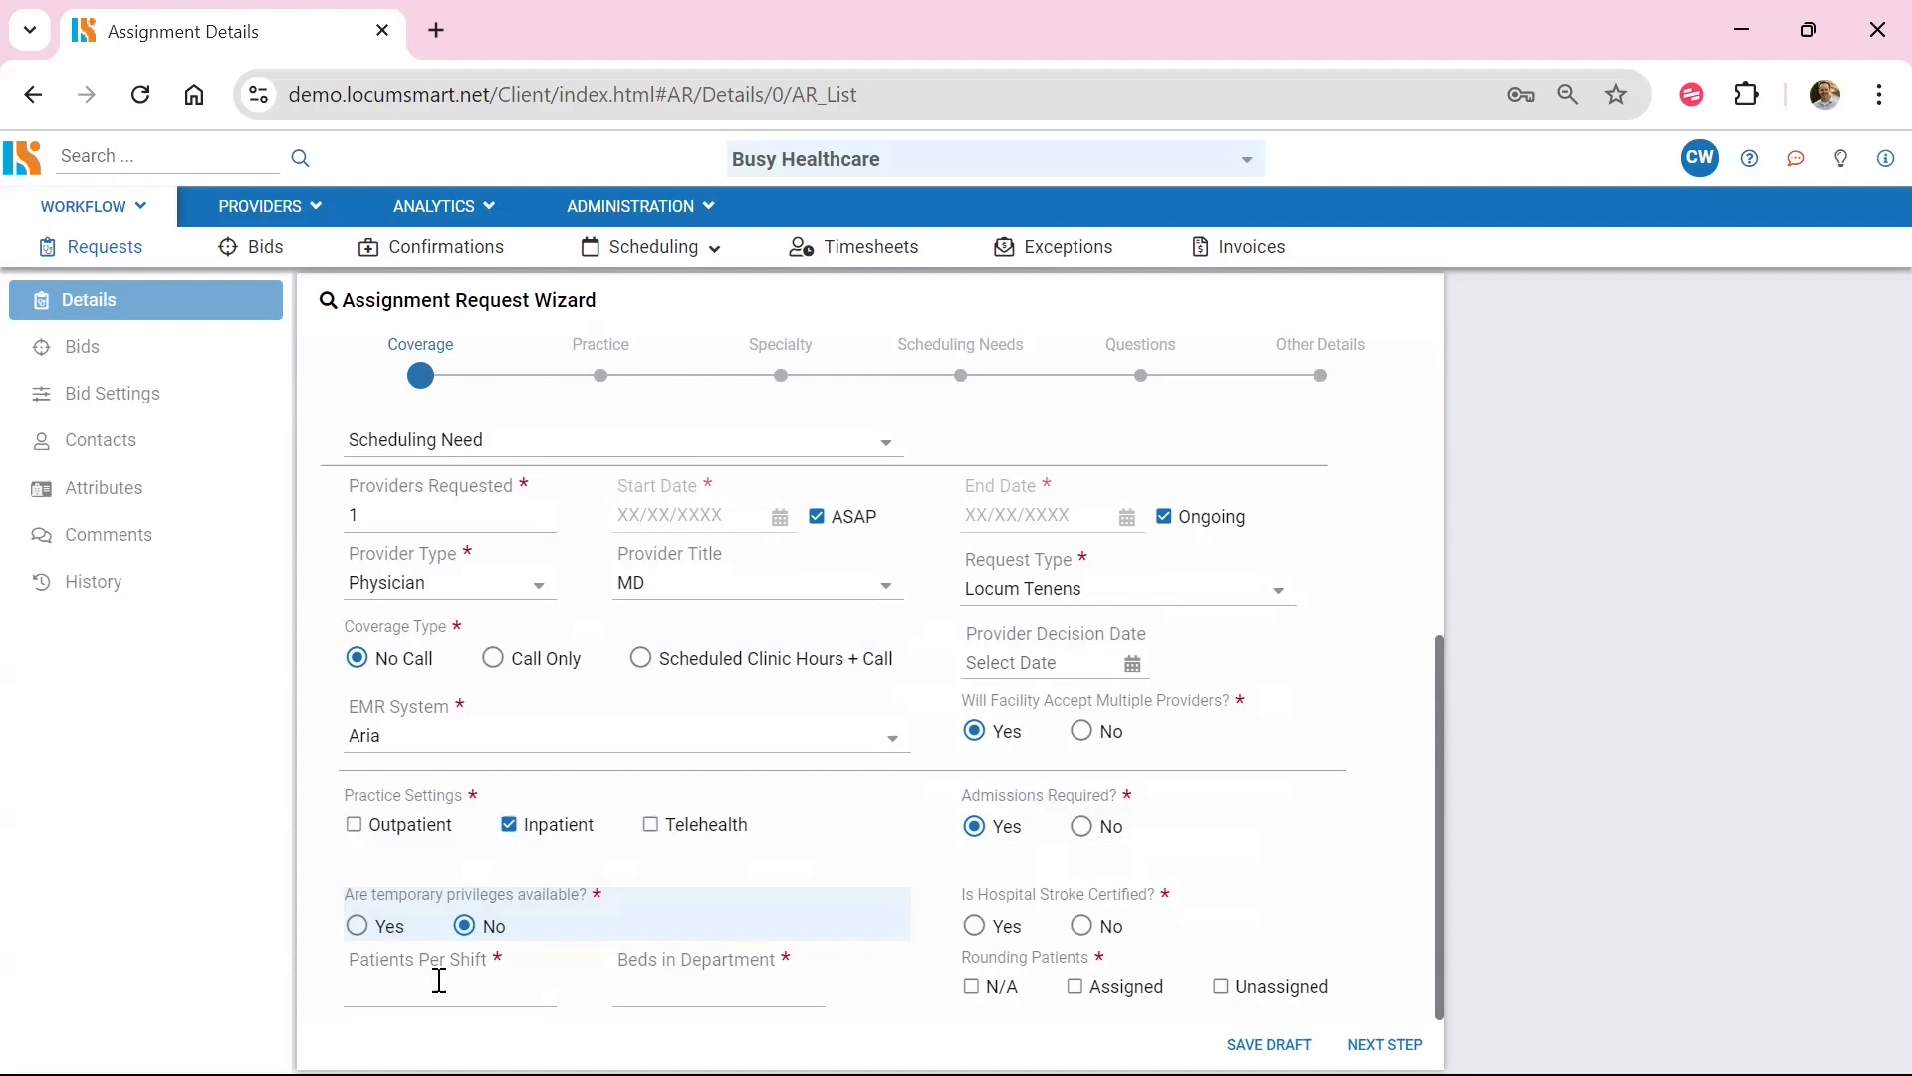
left_click(438, 982)
type("5")
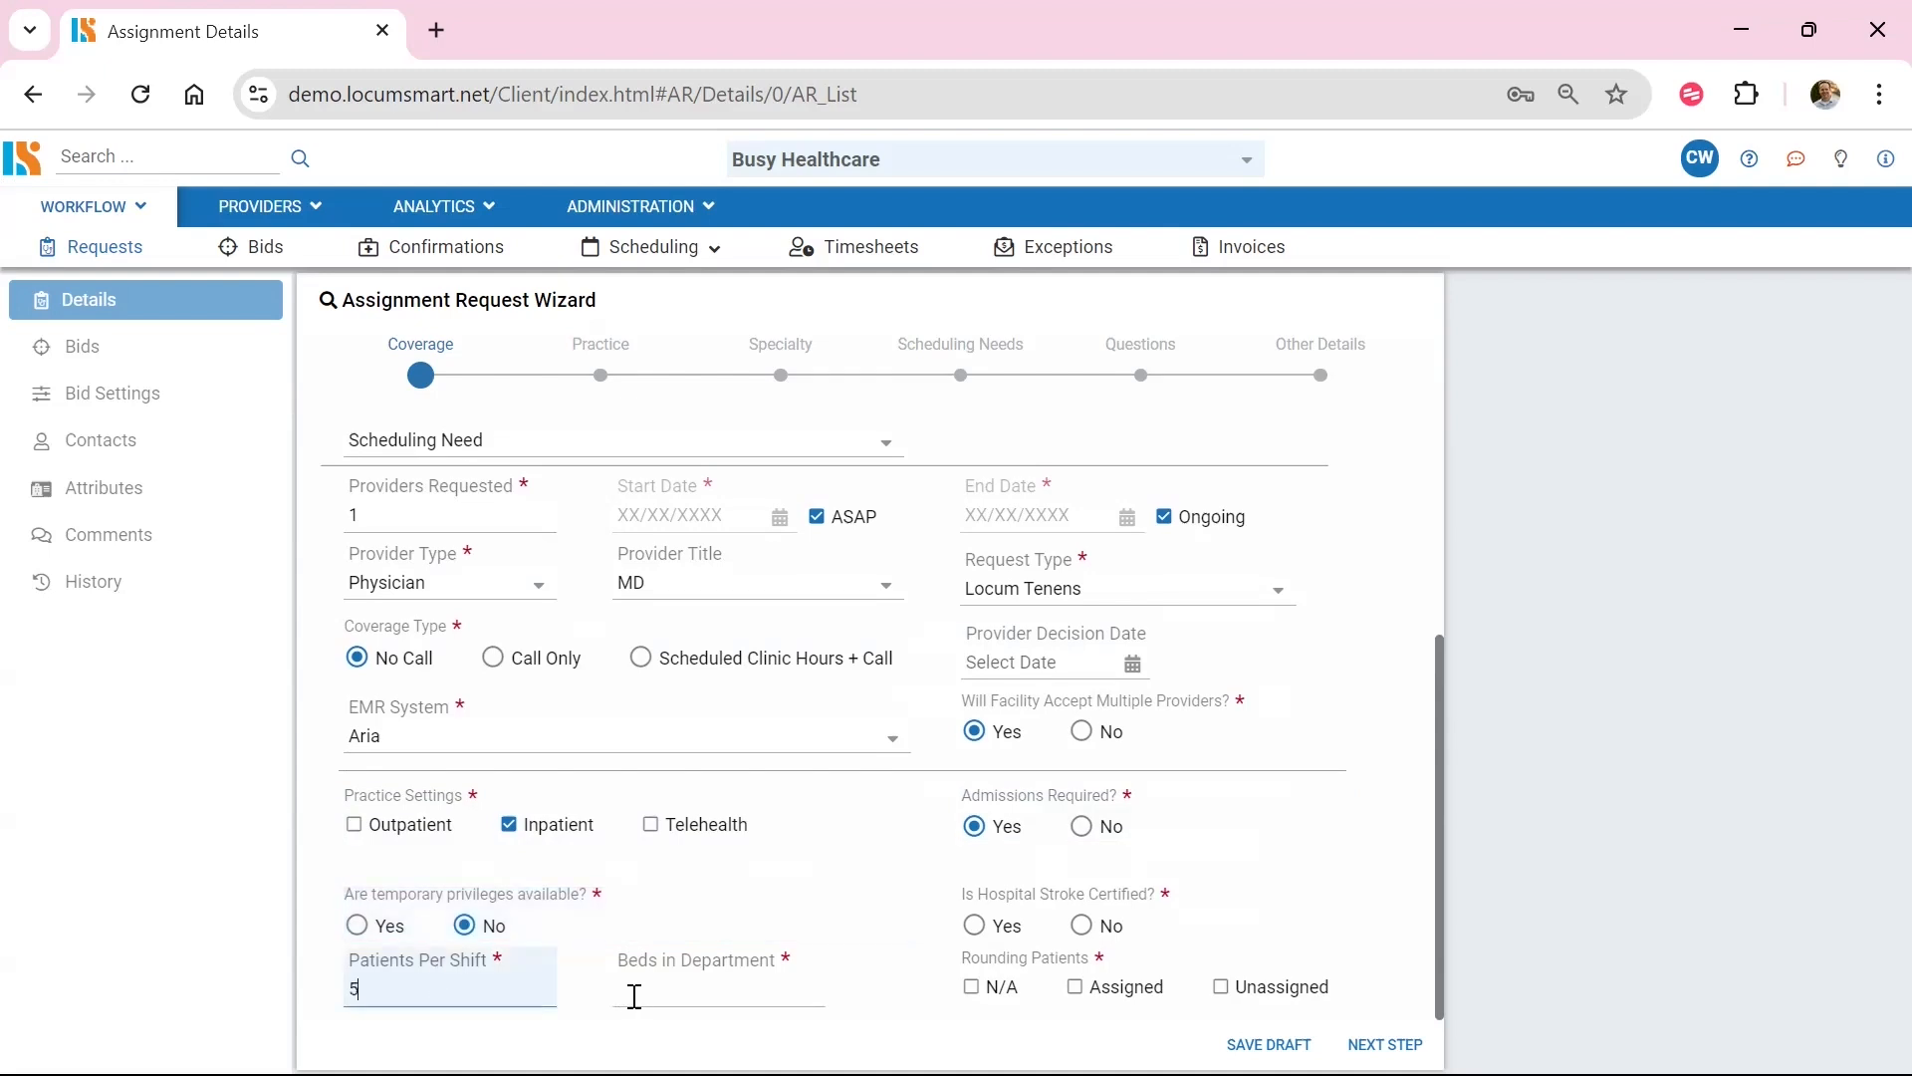
left_click(657, 992)
type("5")
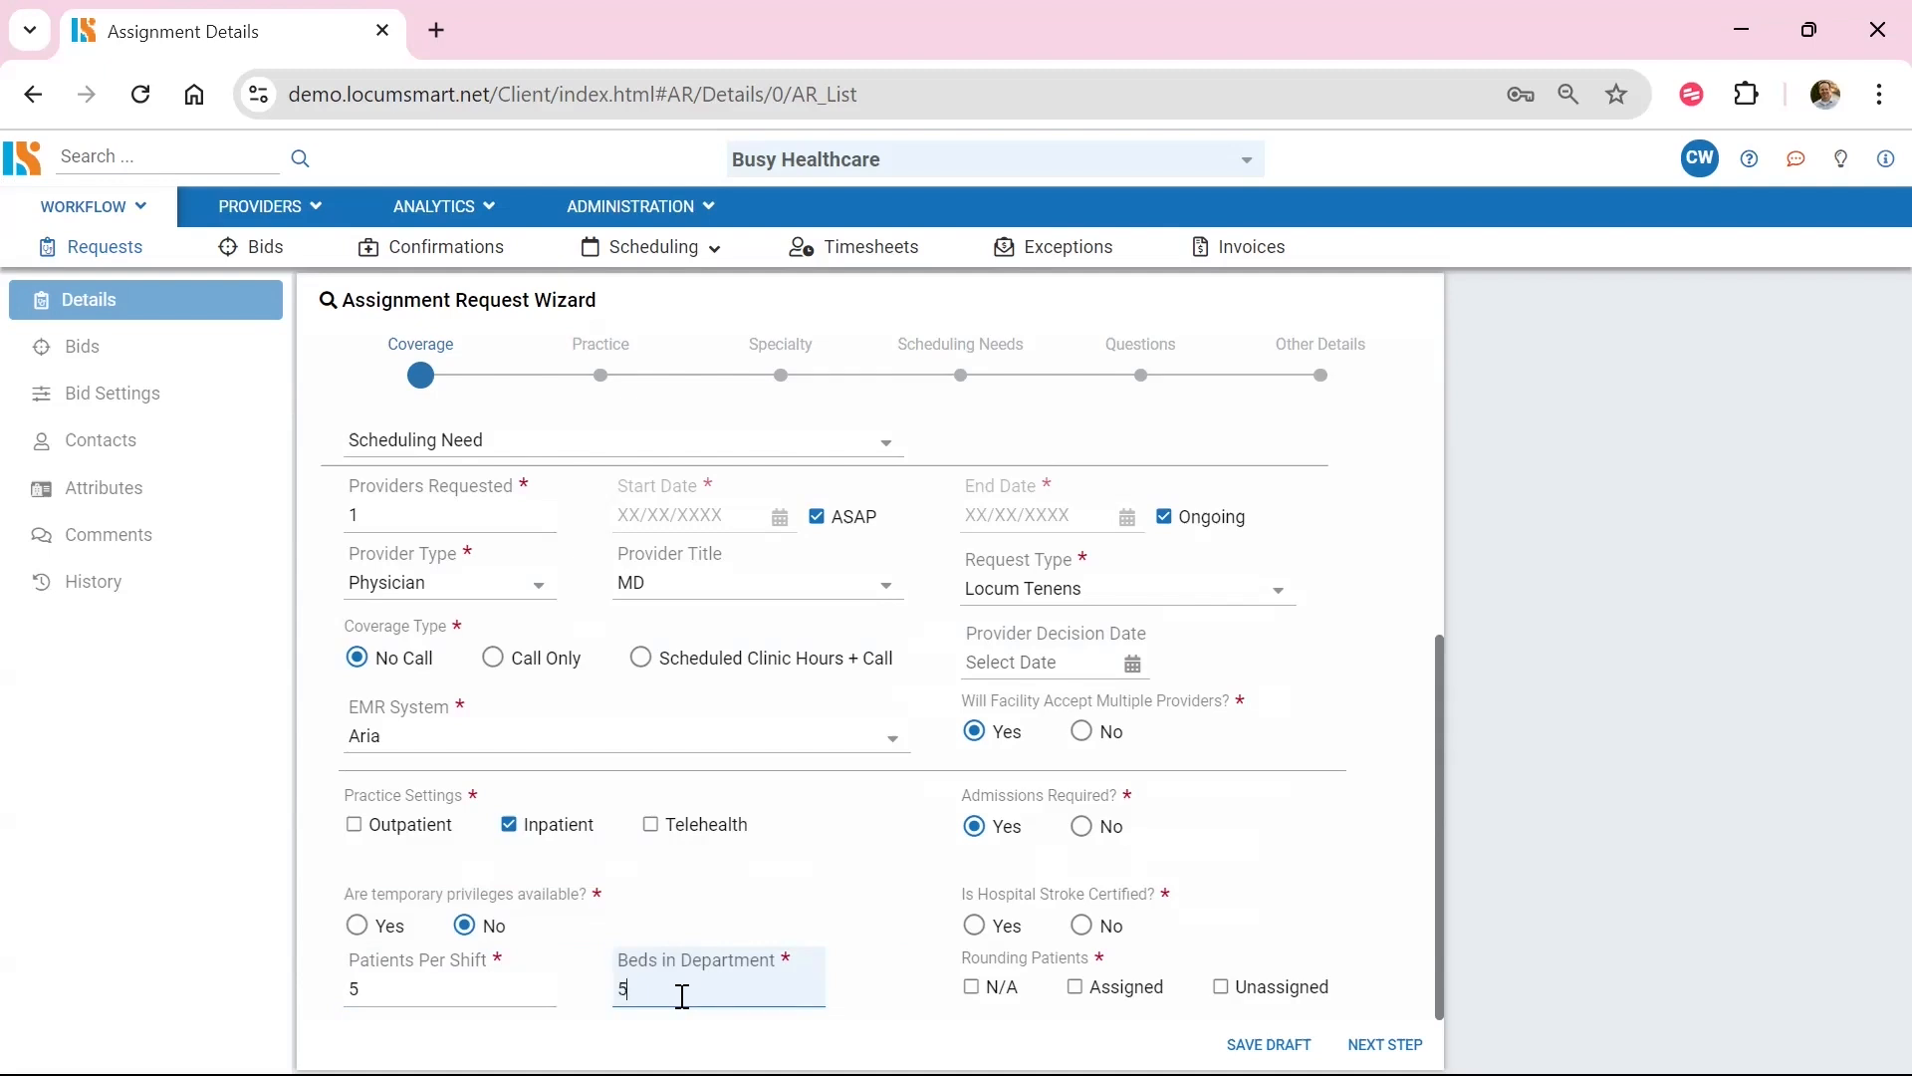
- Mark the hospital as stroke certified, set rounding patients to Unassigned, and continue to the Practice details
left_click(956, 934)
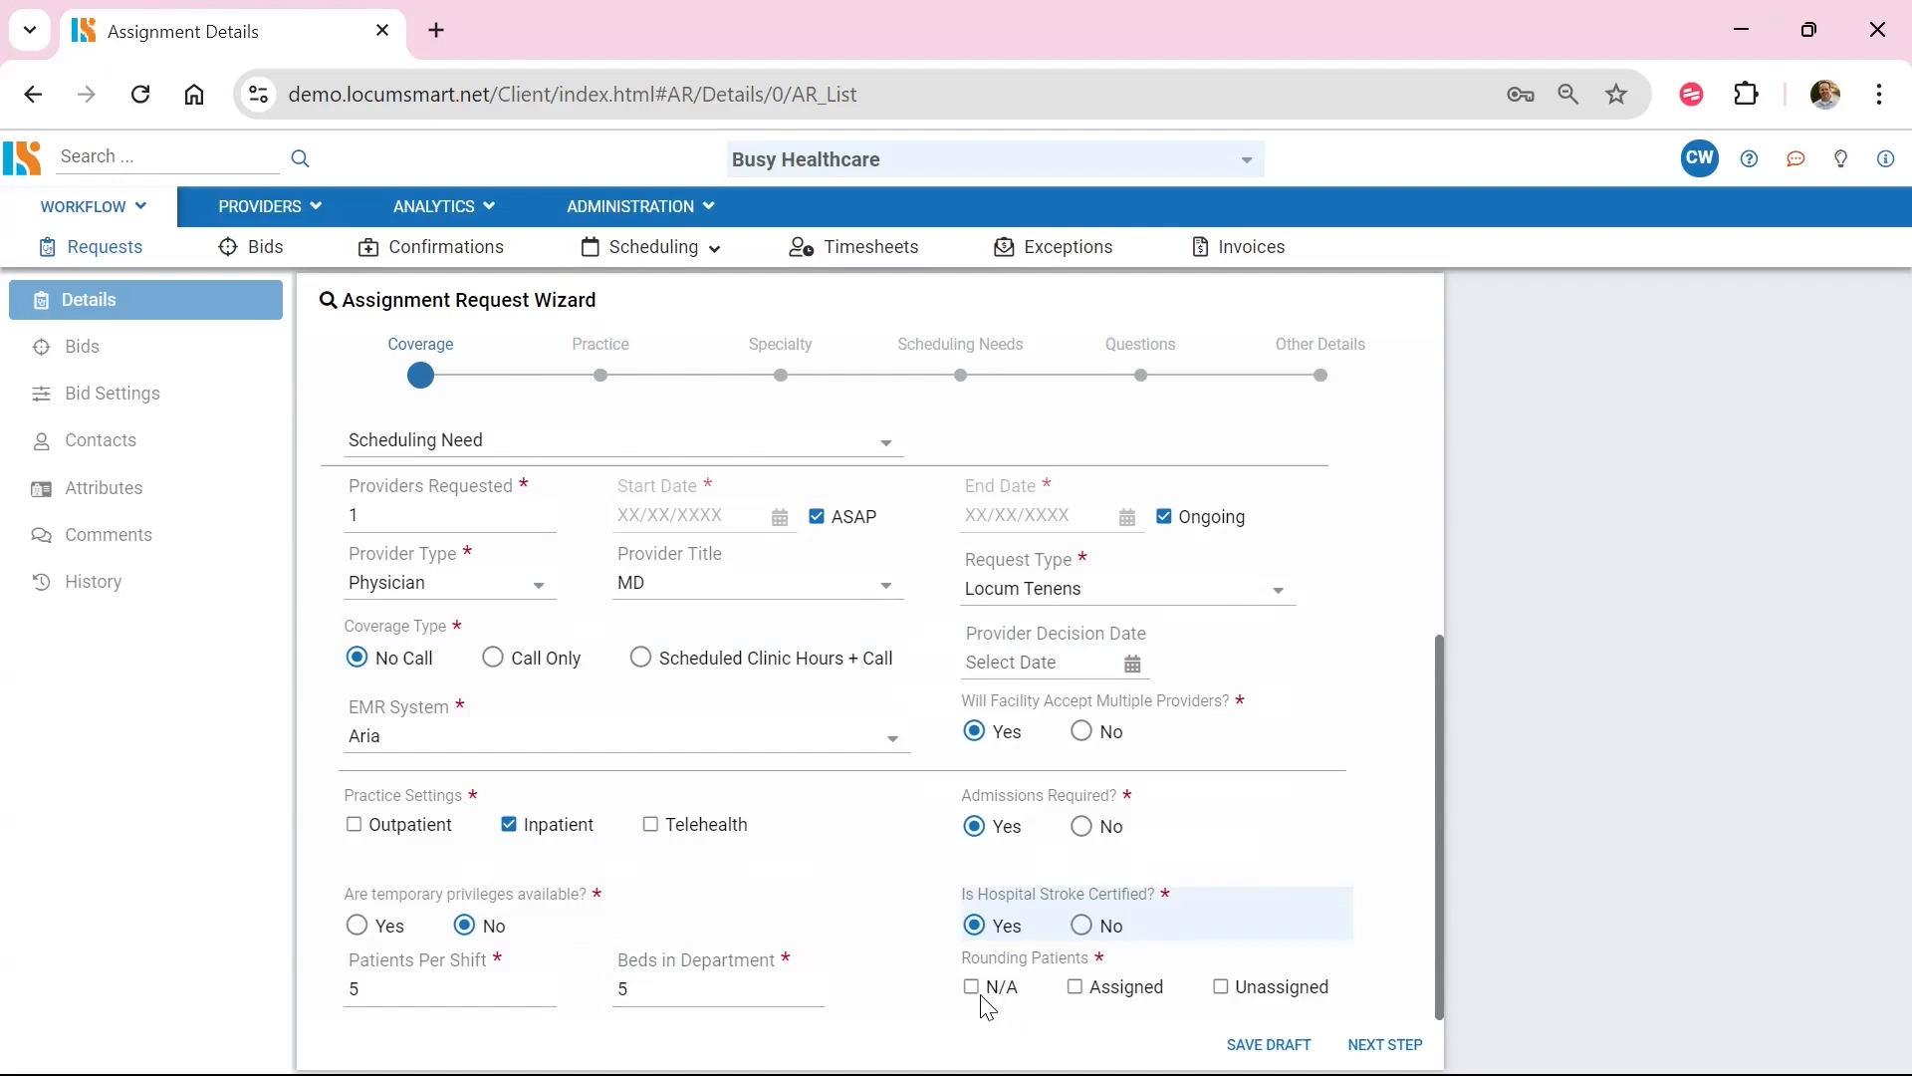
left_click(1221, 988)
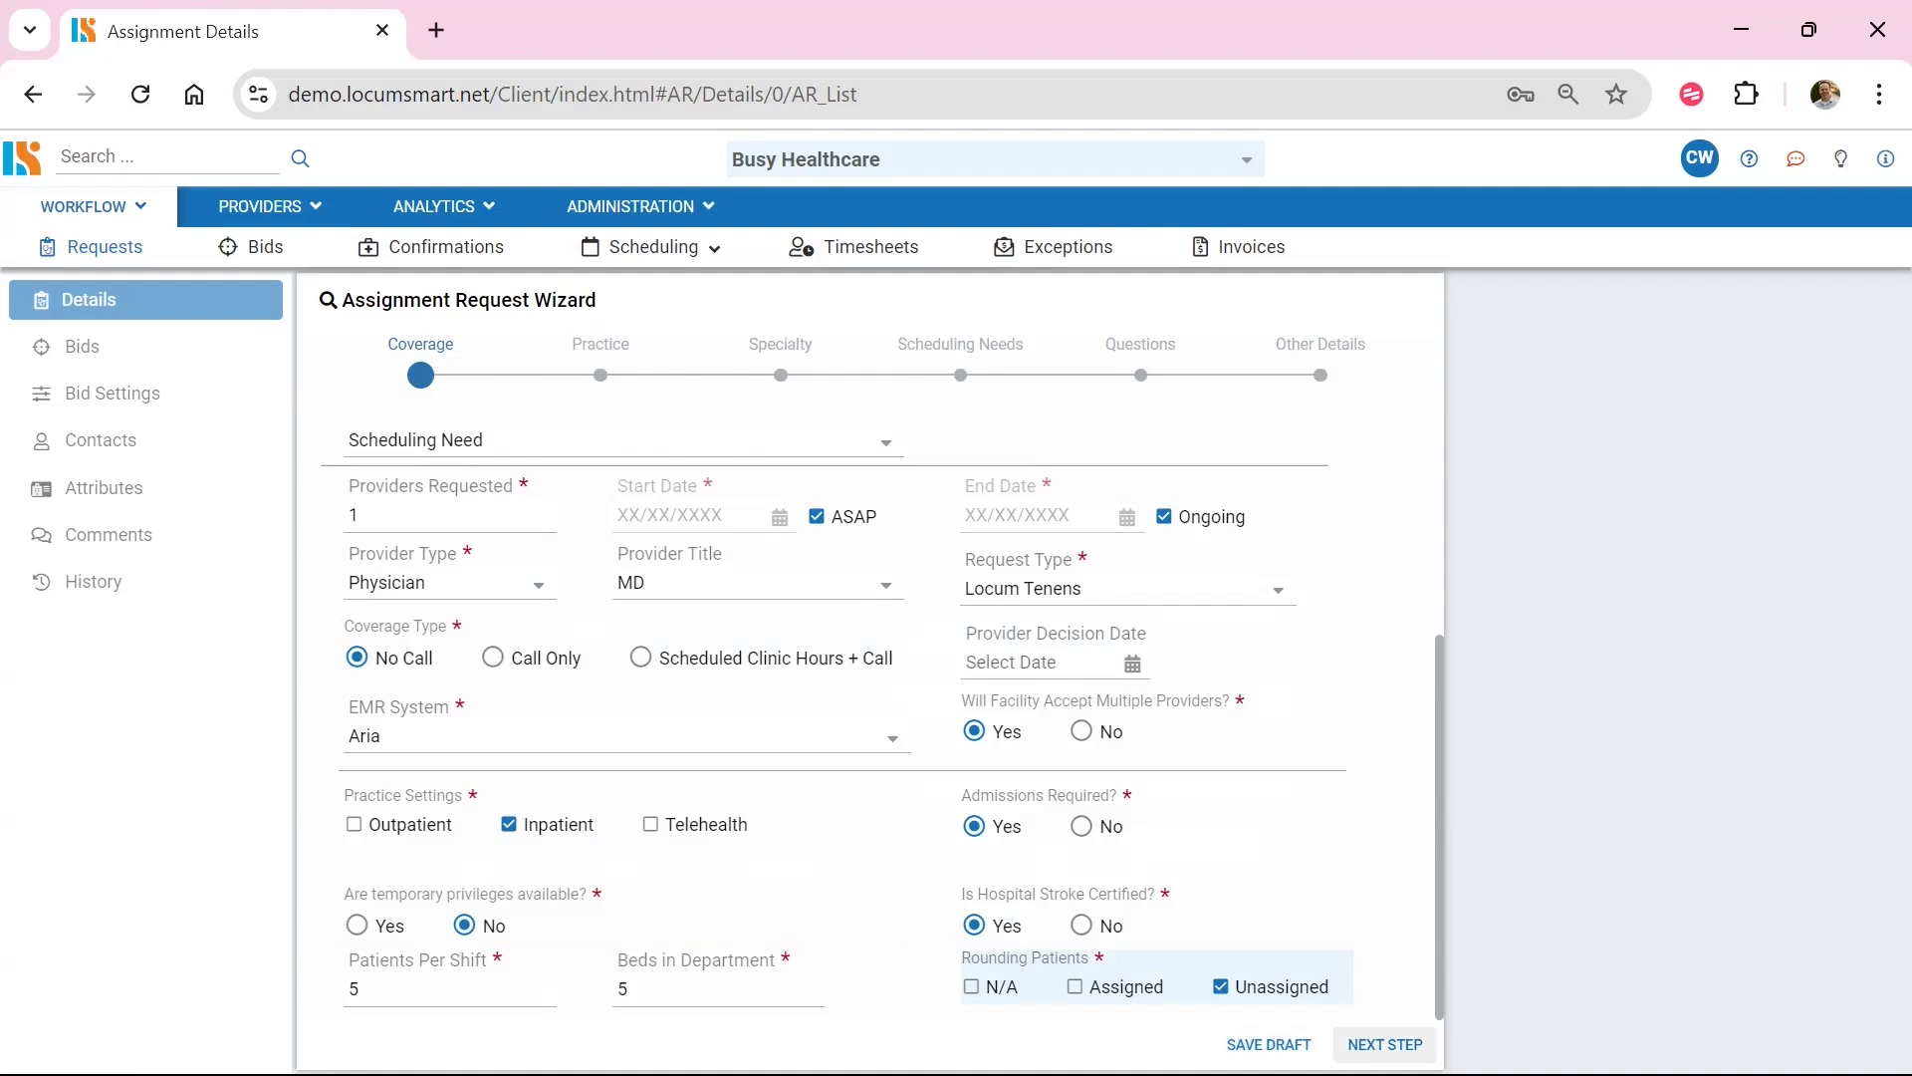
scroll(1376, 1011, "up", 3)
scroll(1165, 708, "down", 3)
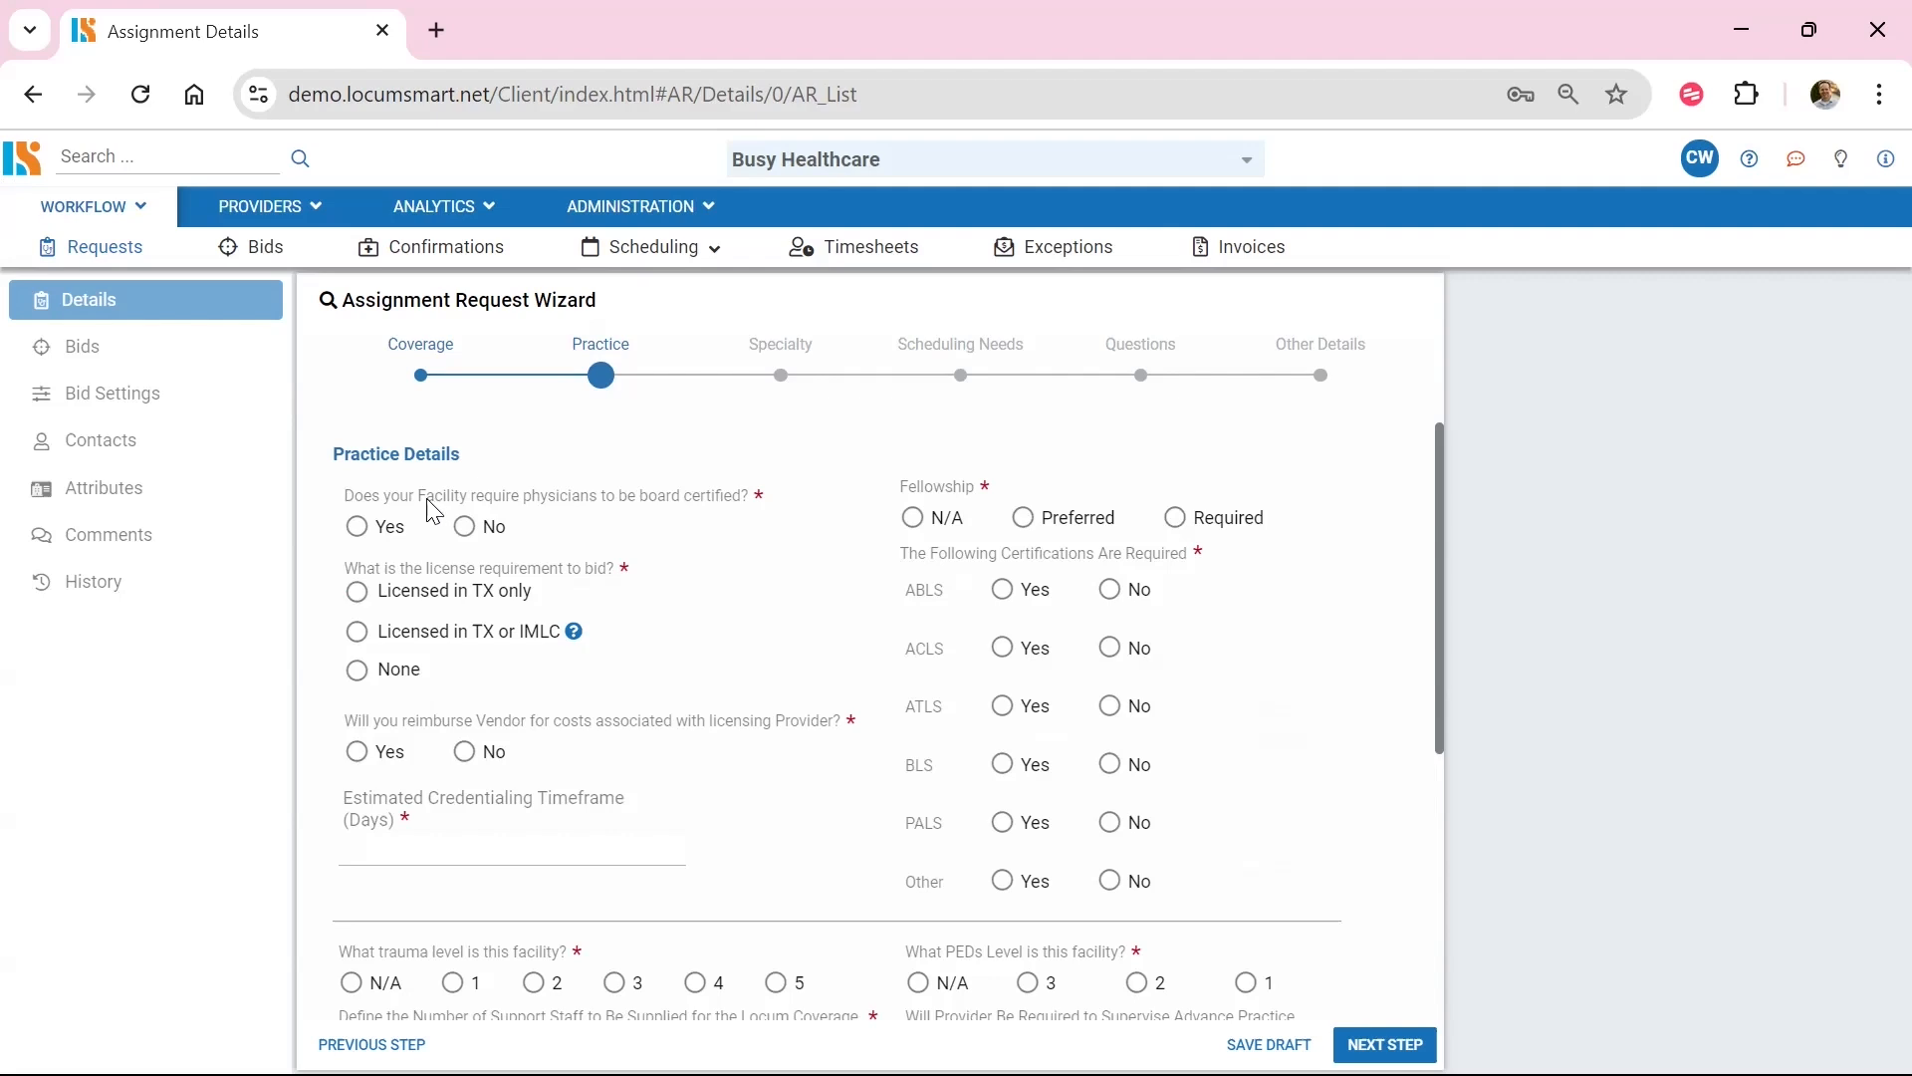
- Require board-certified physicians with Certified as the minimum, and set the license requirement to bid to None
left_click(359, 528)
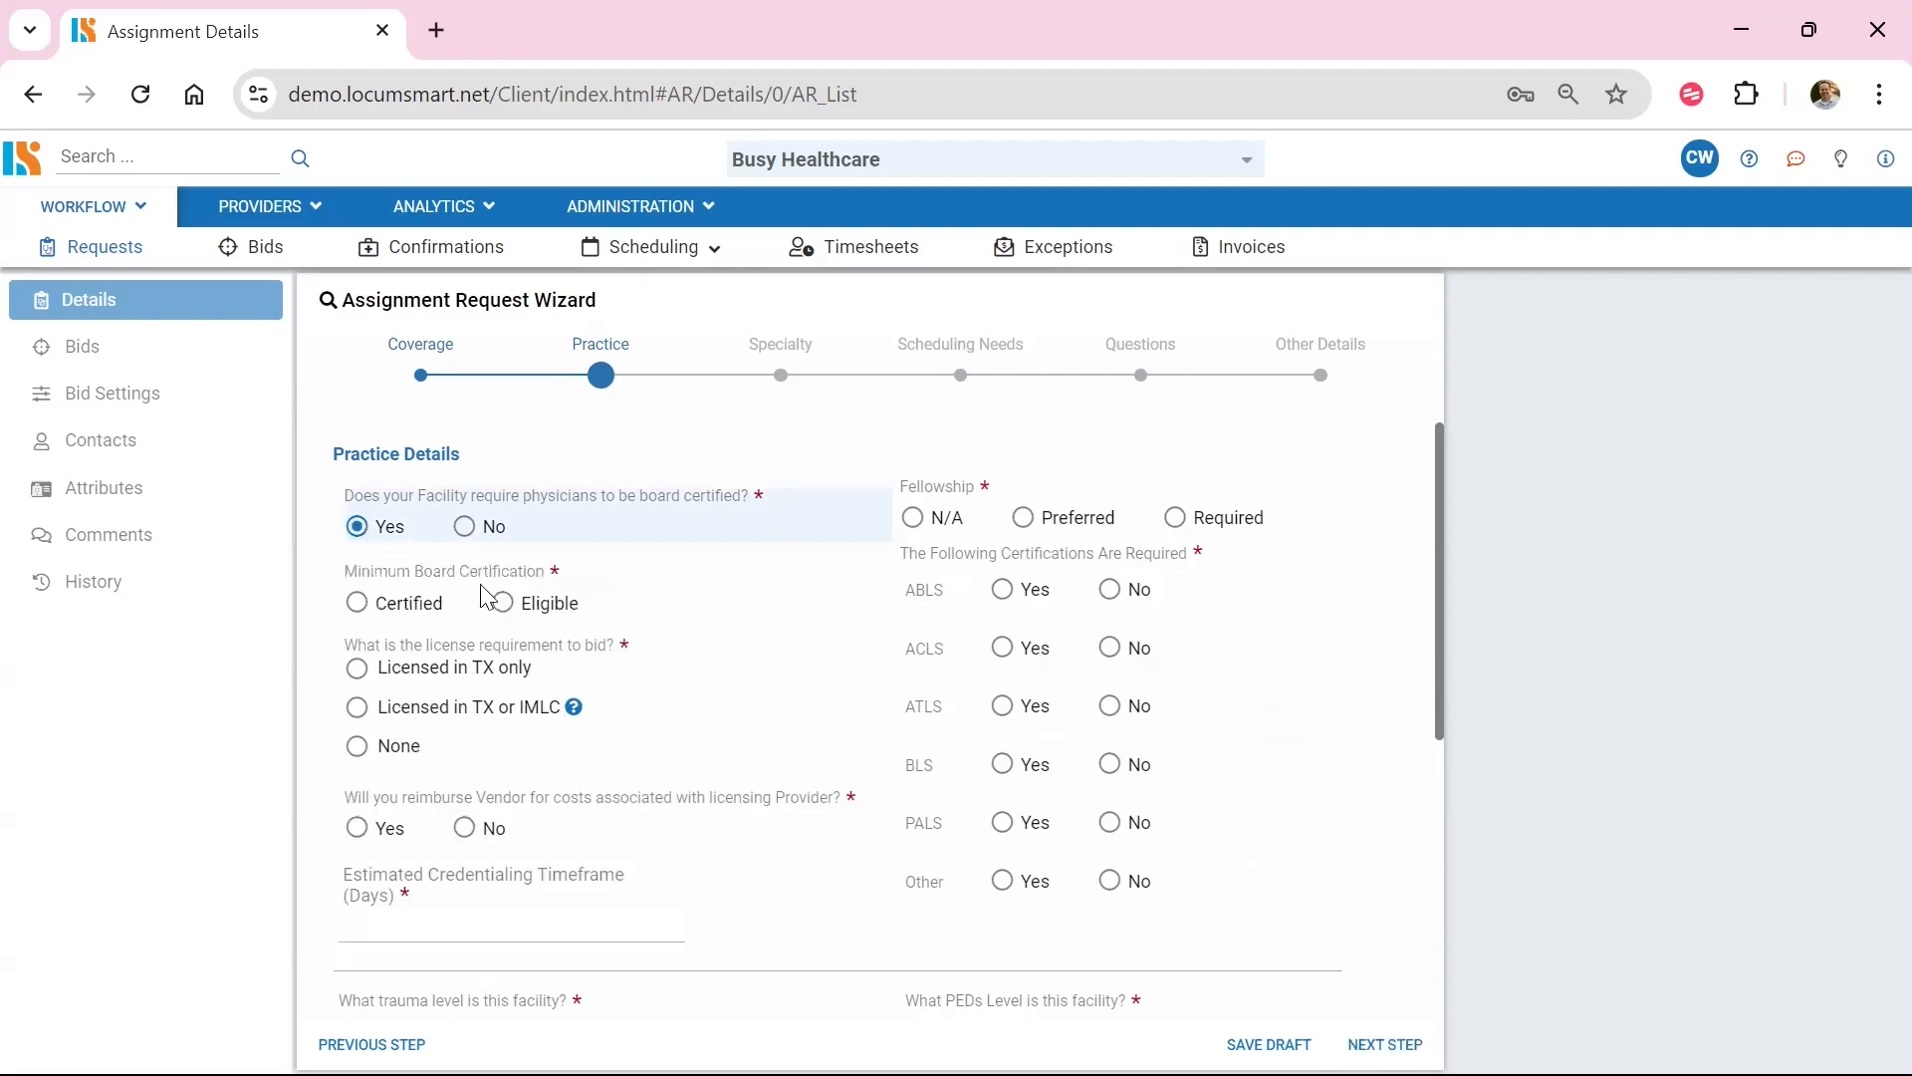
left_click(357, 605)
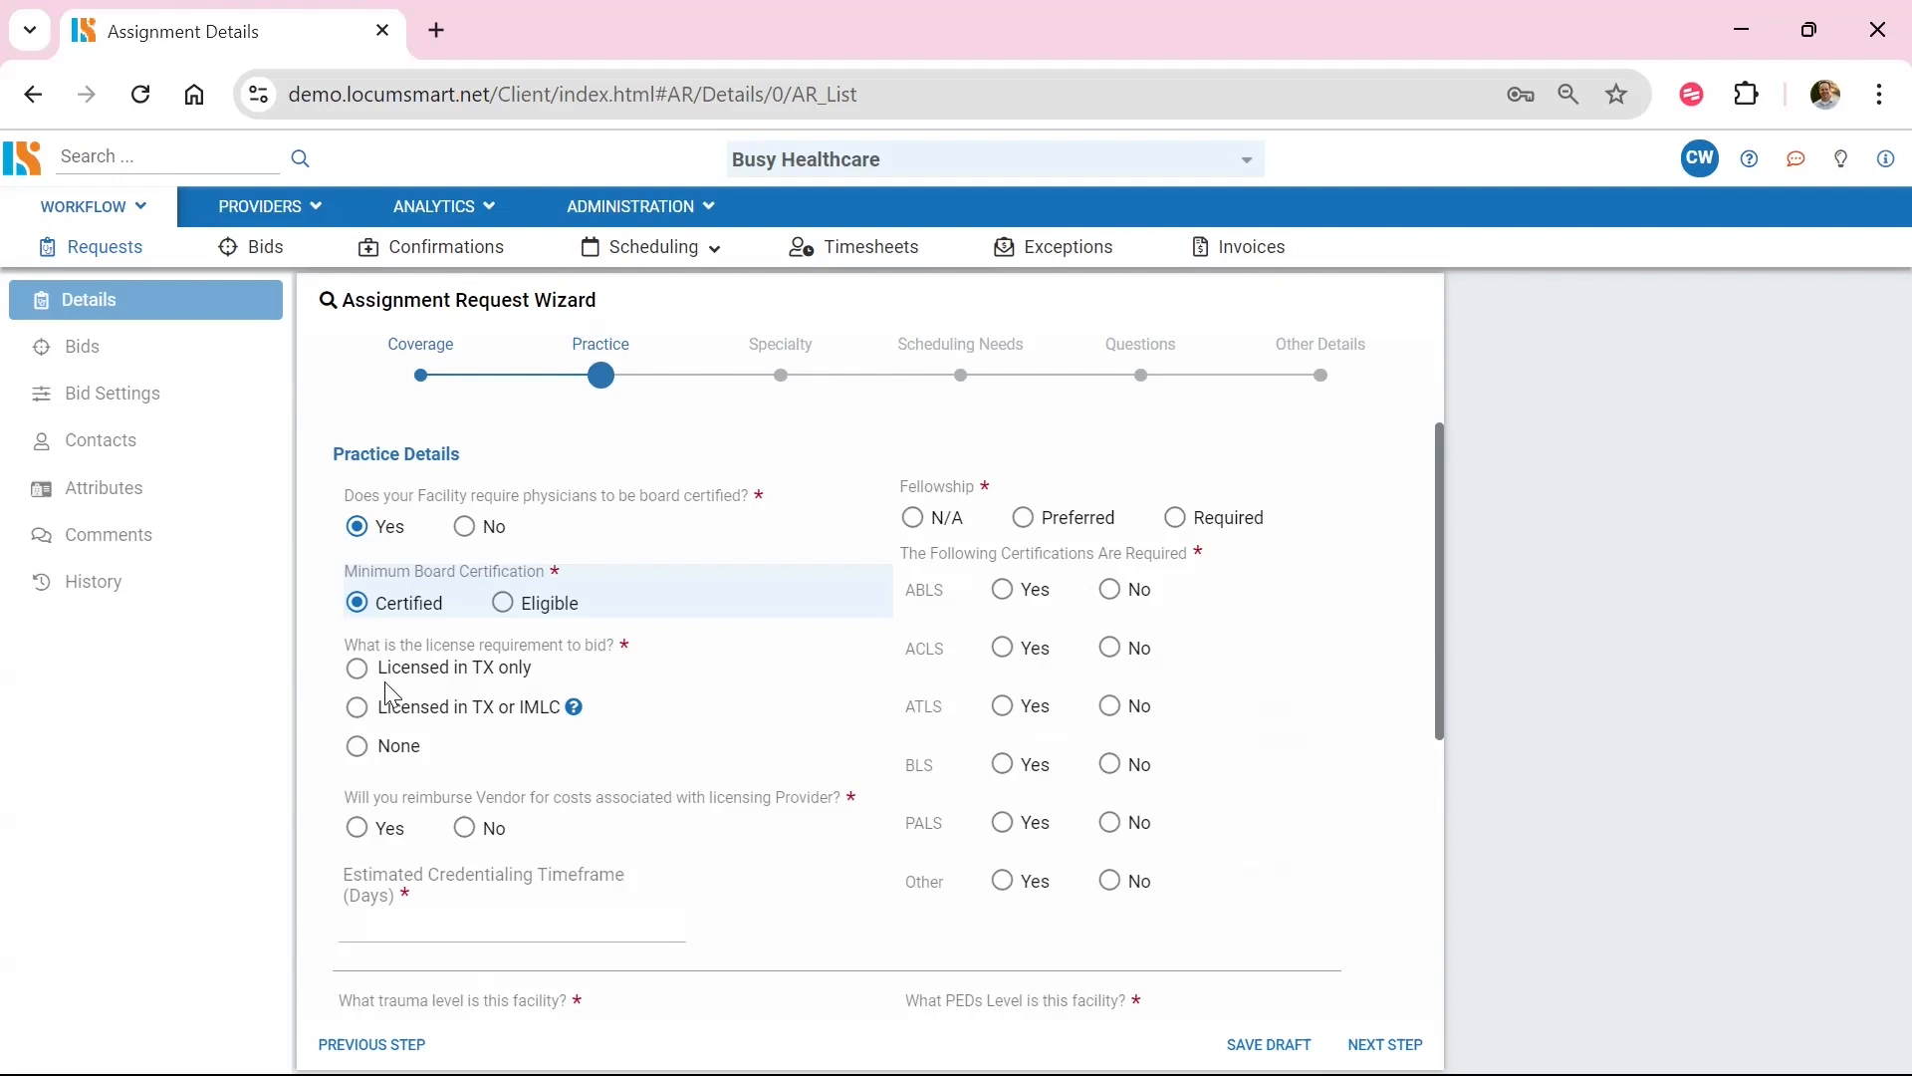
left_click(358, 670)
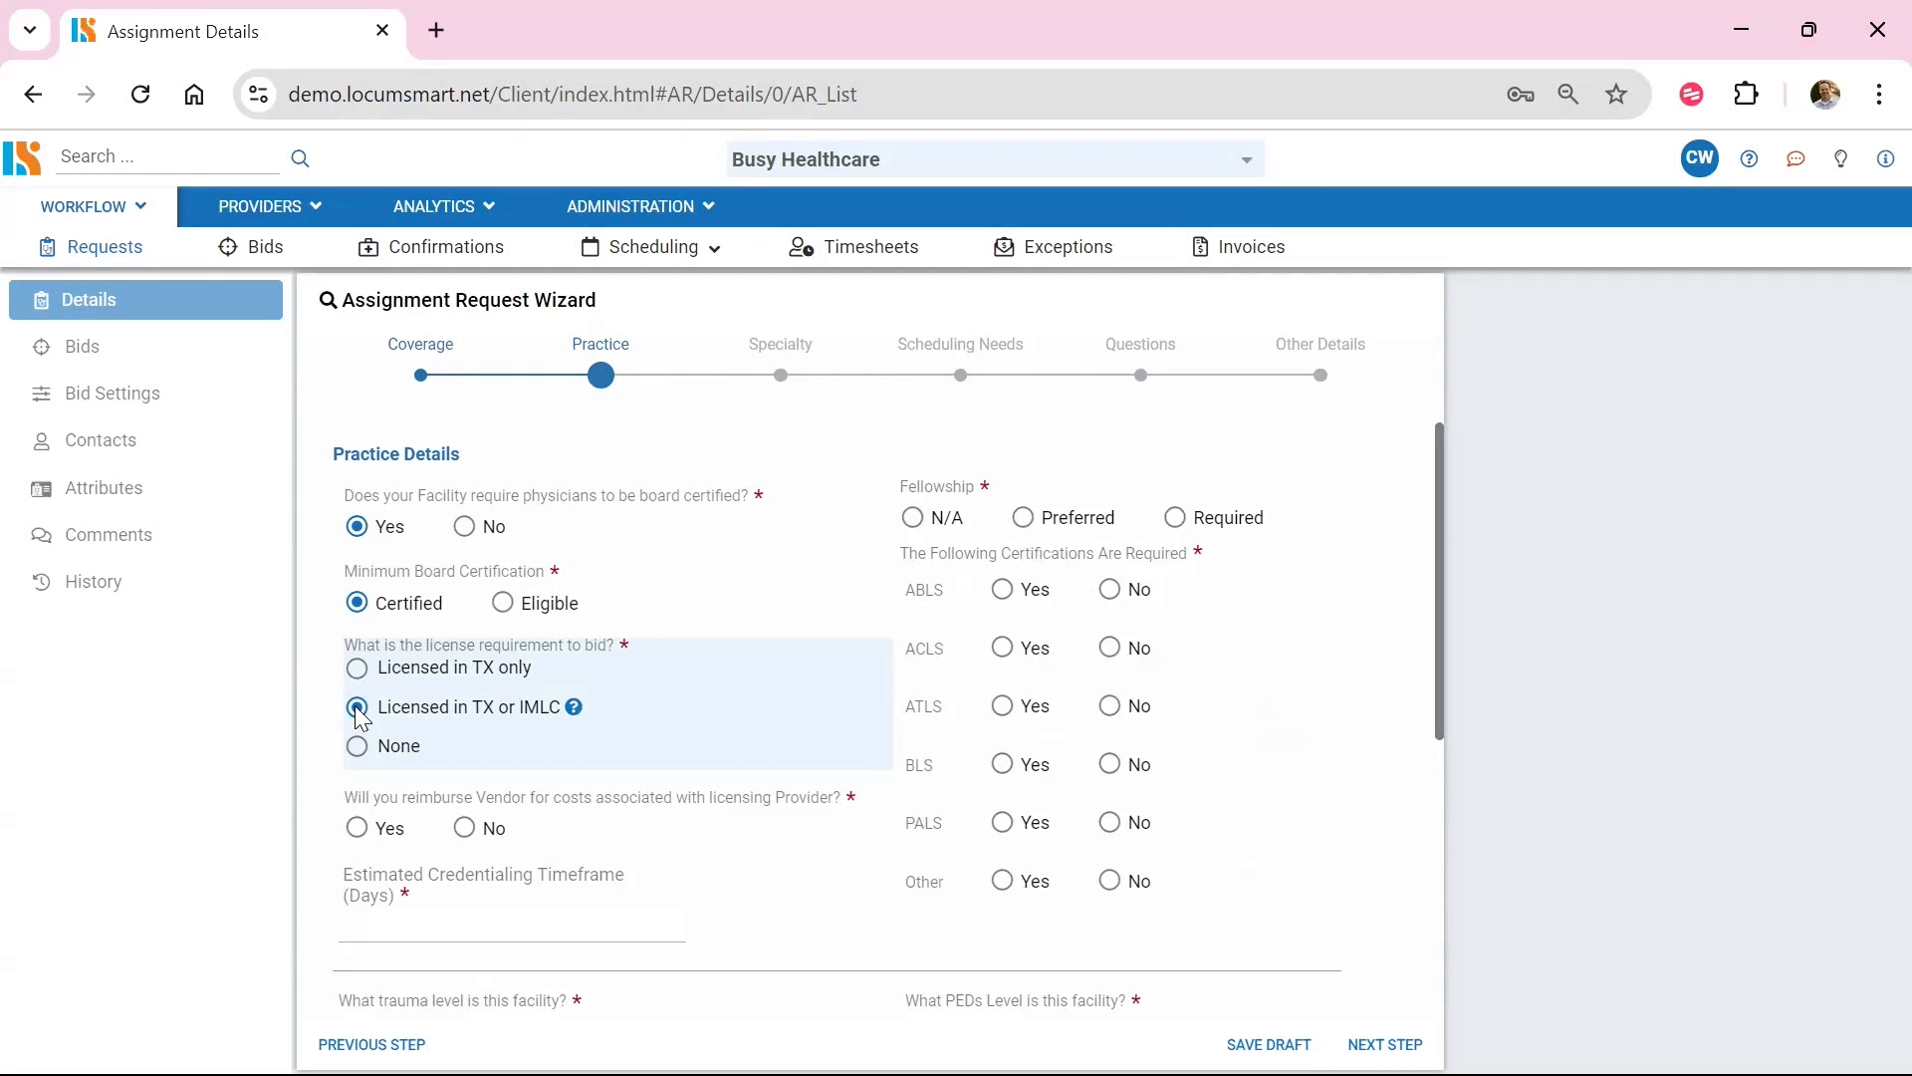
left_click(358, 749)
- Answer Yes to reimbursing the vendor for licensing costs and set the estimated credentialing timeframe to 60 days
left_click(358, 830)
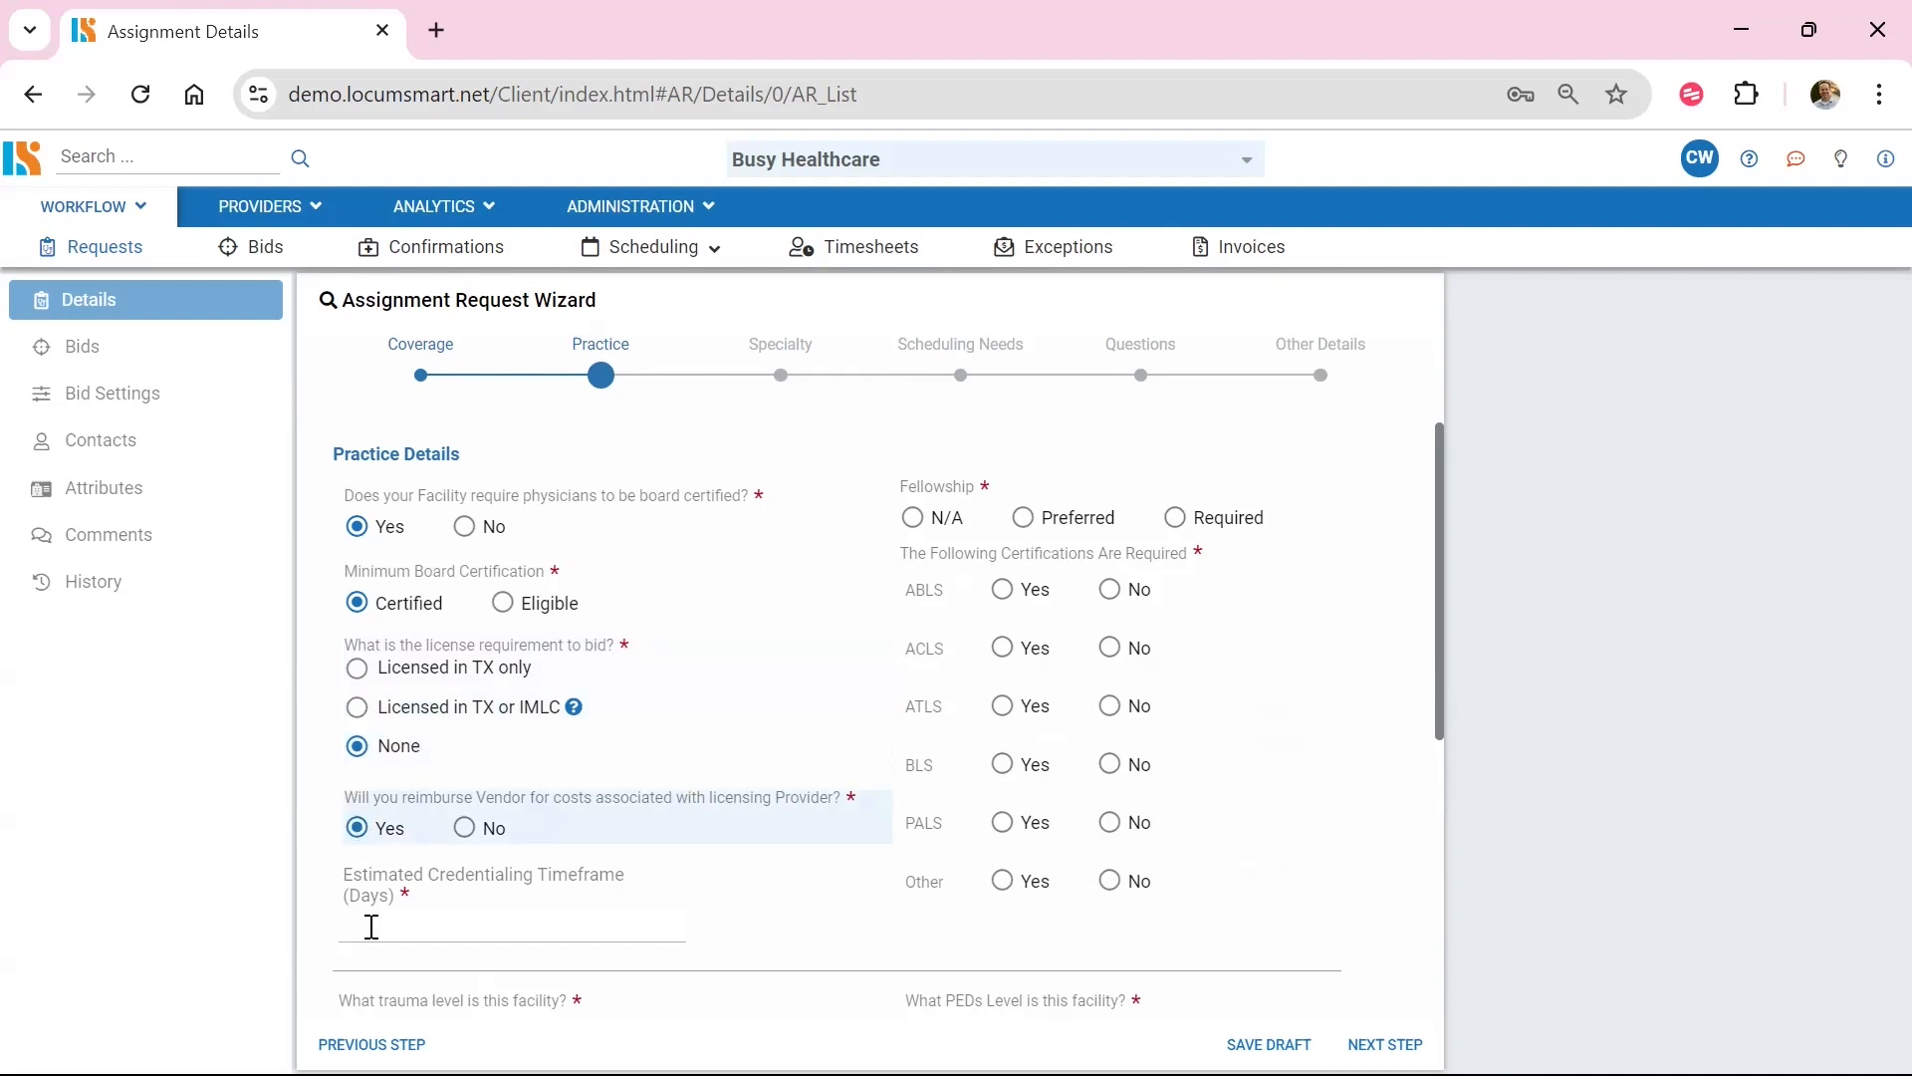
left_click(370, 927)
type("60")
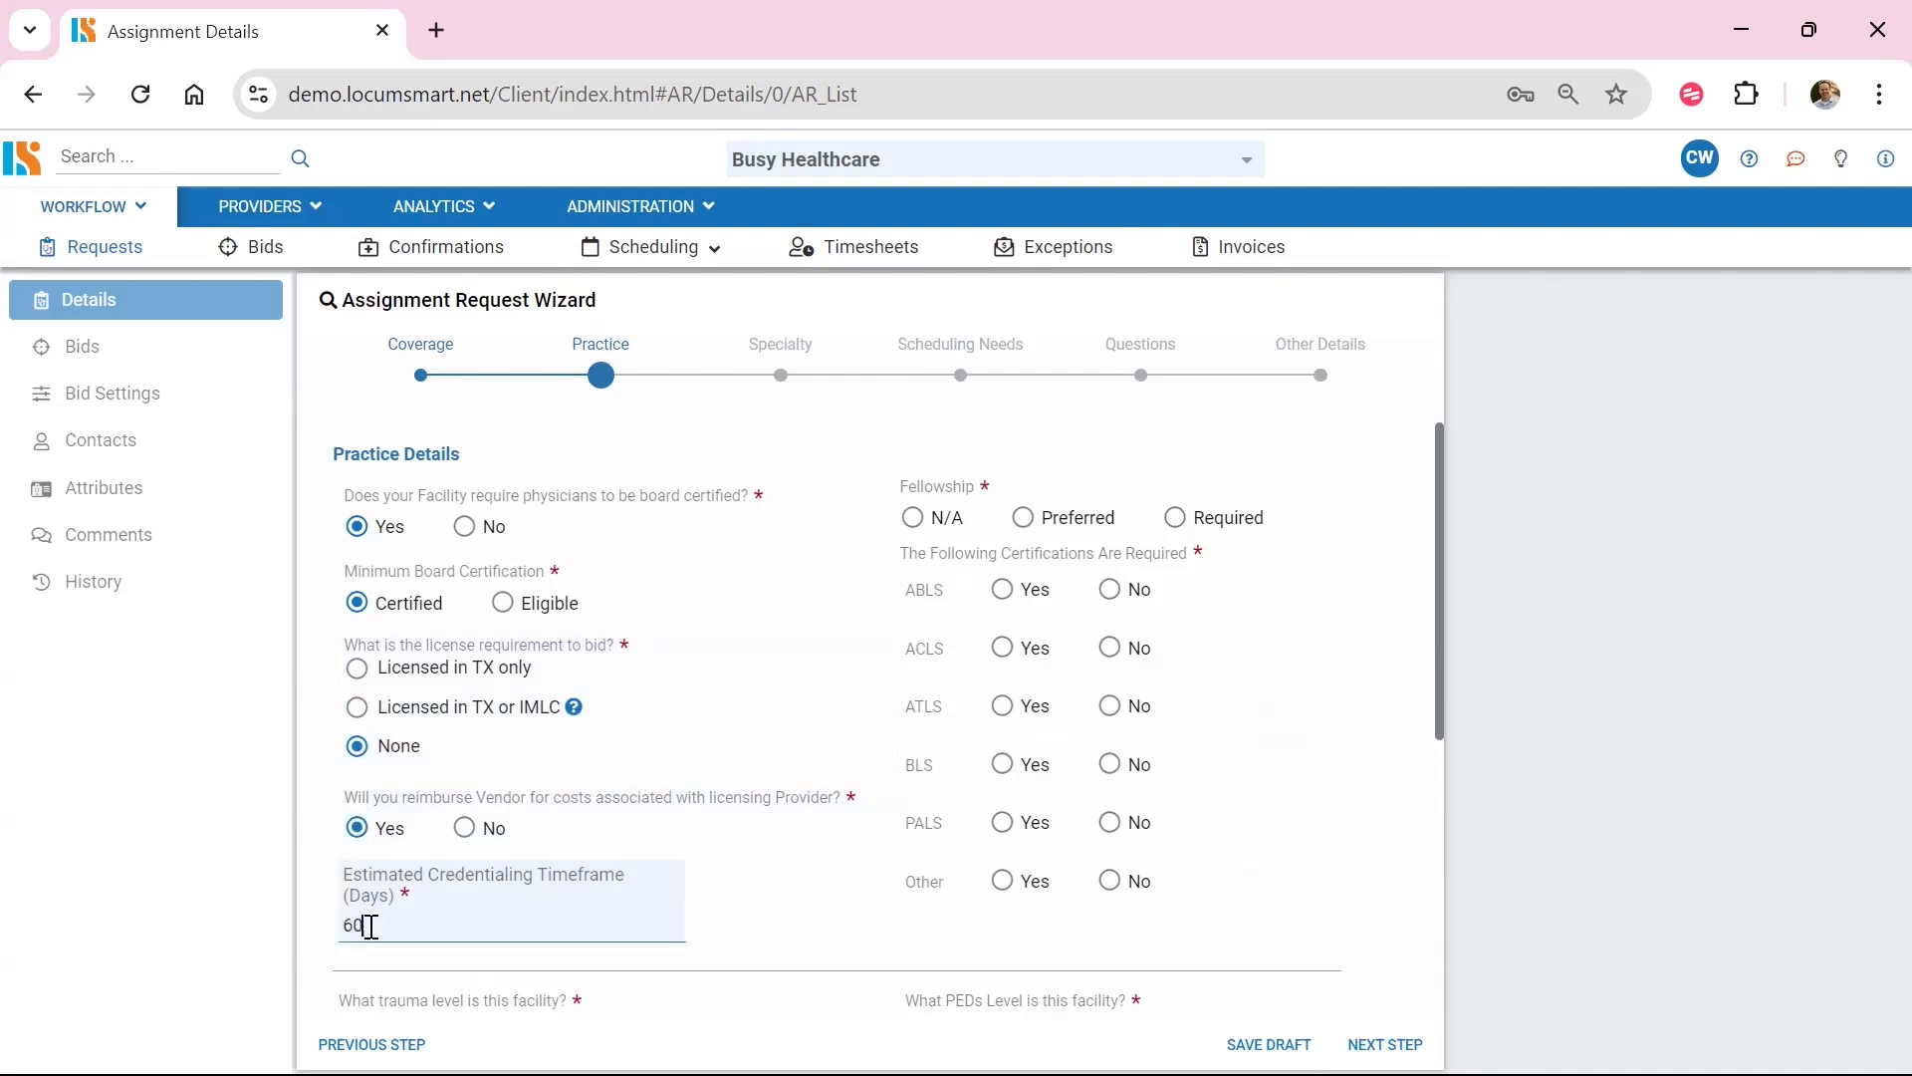
- Try the Preferred and Required fellowship options, and leave the fellowship set to N/A
left_click(910, 516)
left_click(1023, 518)
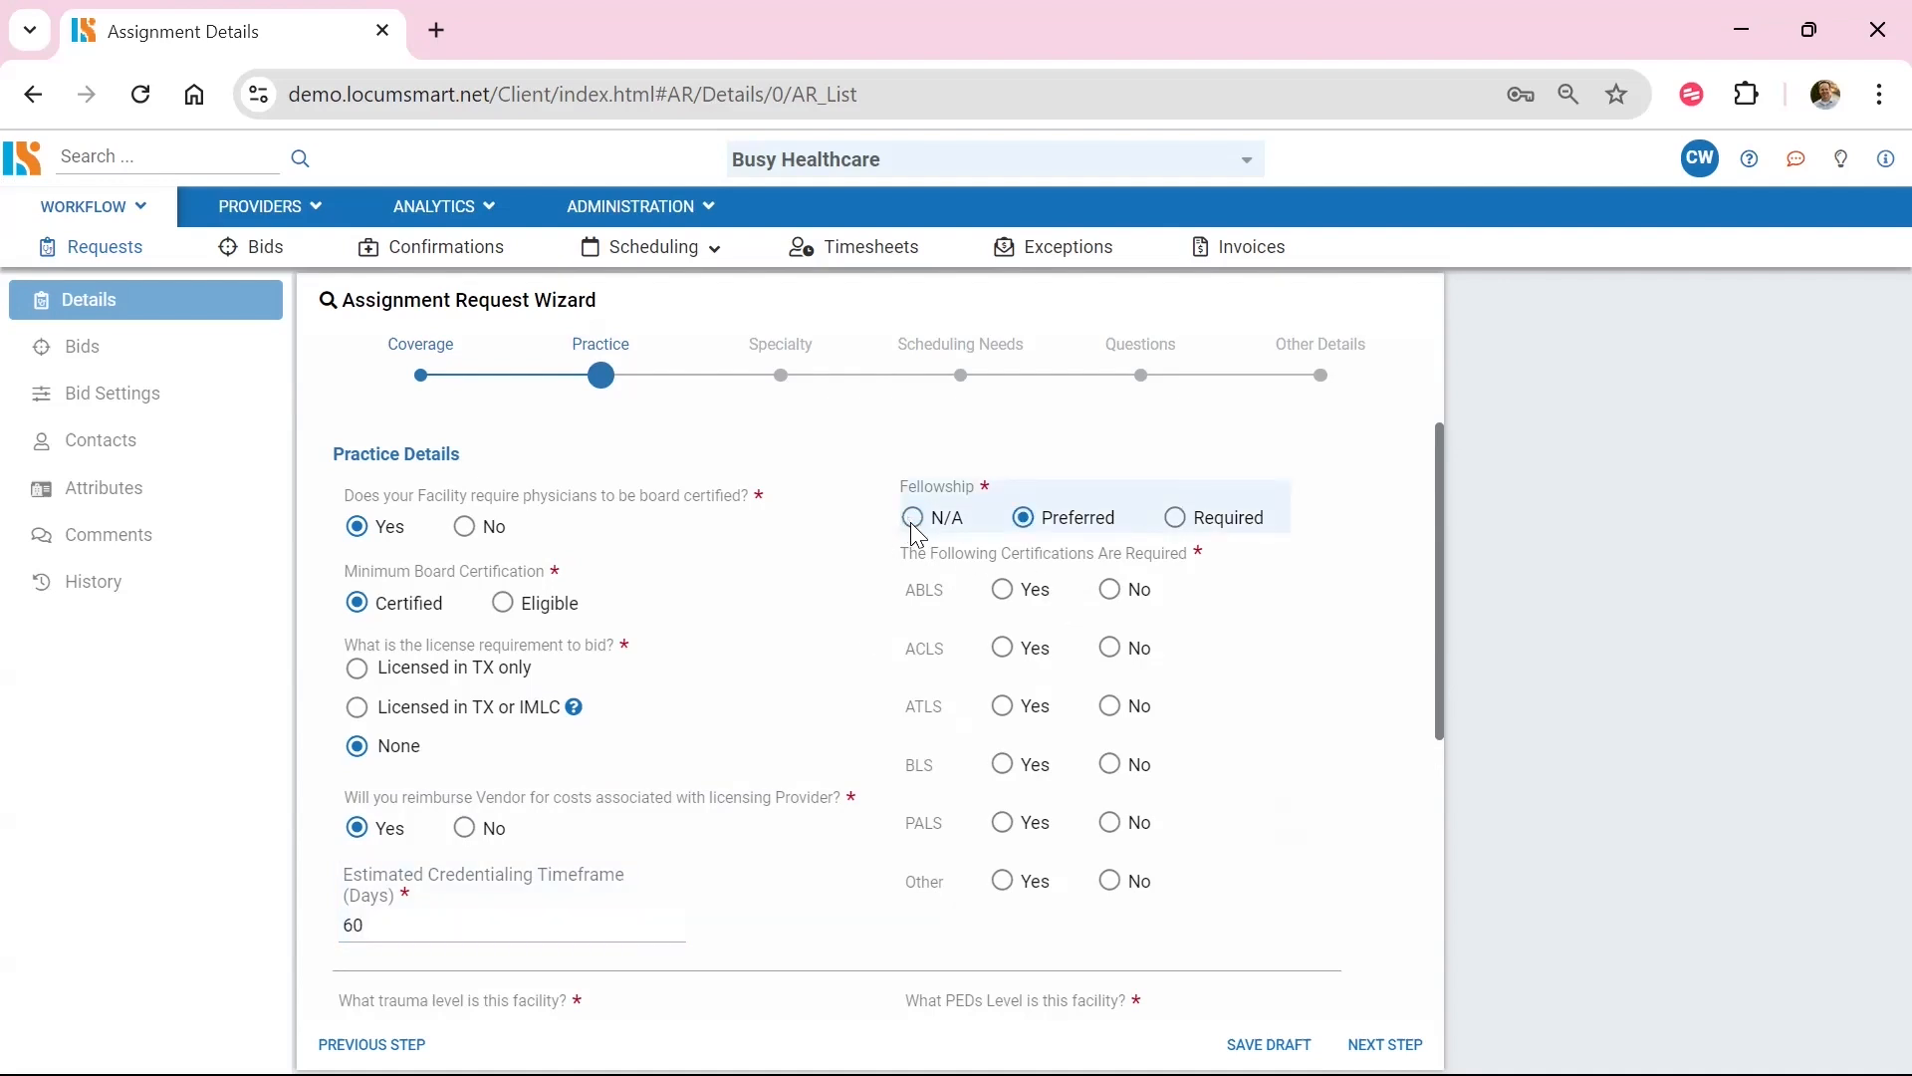
left_click(1026, 517)
left_click(1175, 518)
left_click(912, 518)
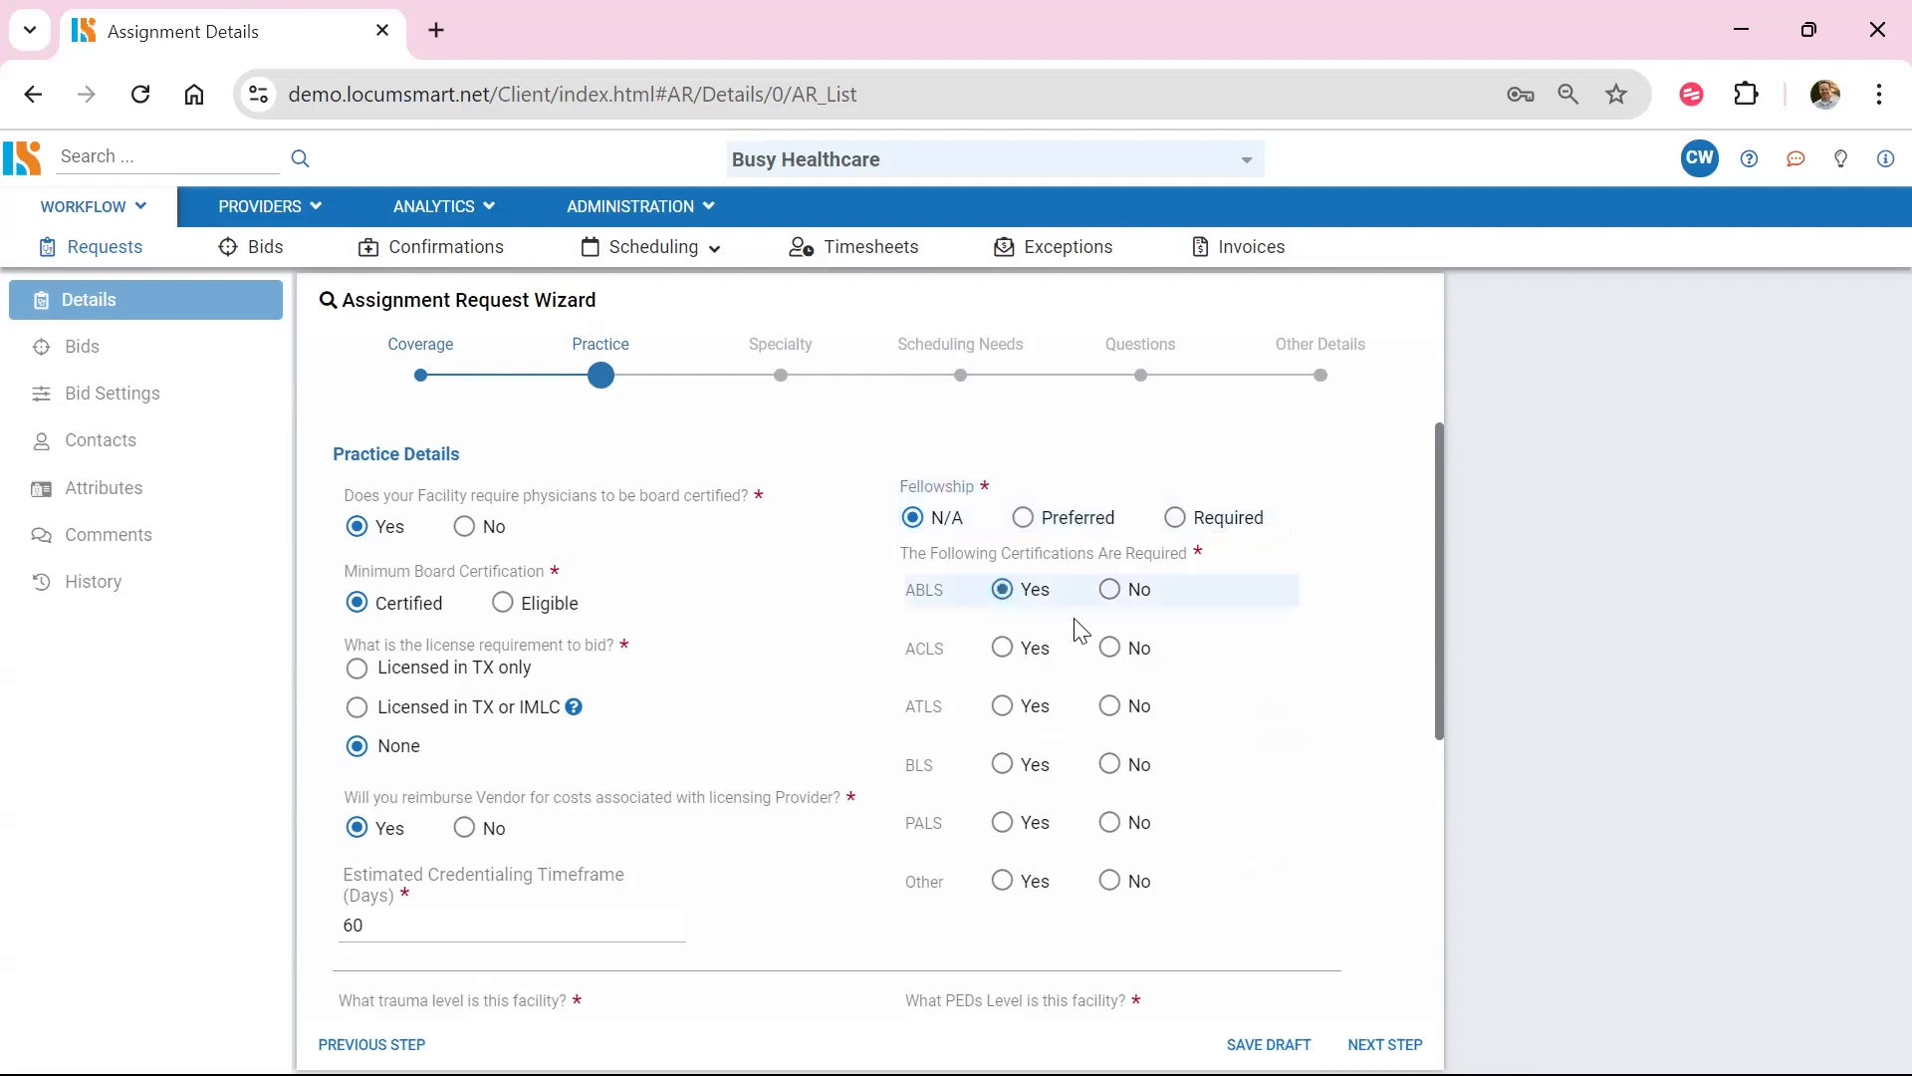
- Set the required certifications to Yes for ABLS, ATLS, BLS, PALS and Other, and to No for ACLS
left_click(1002, 588)
left_click(1109, 647)
left_click(1002, 705)
left_click(1002, 764)
left_click(1002, 821)
left_click(1002, 880)
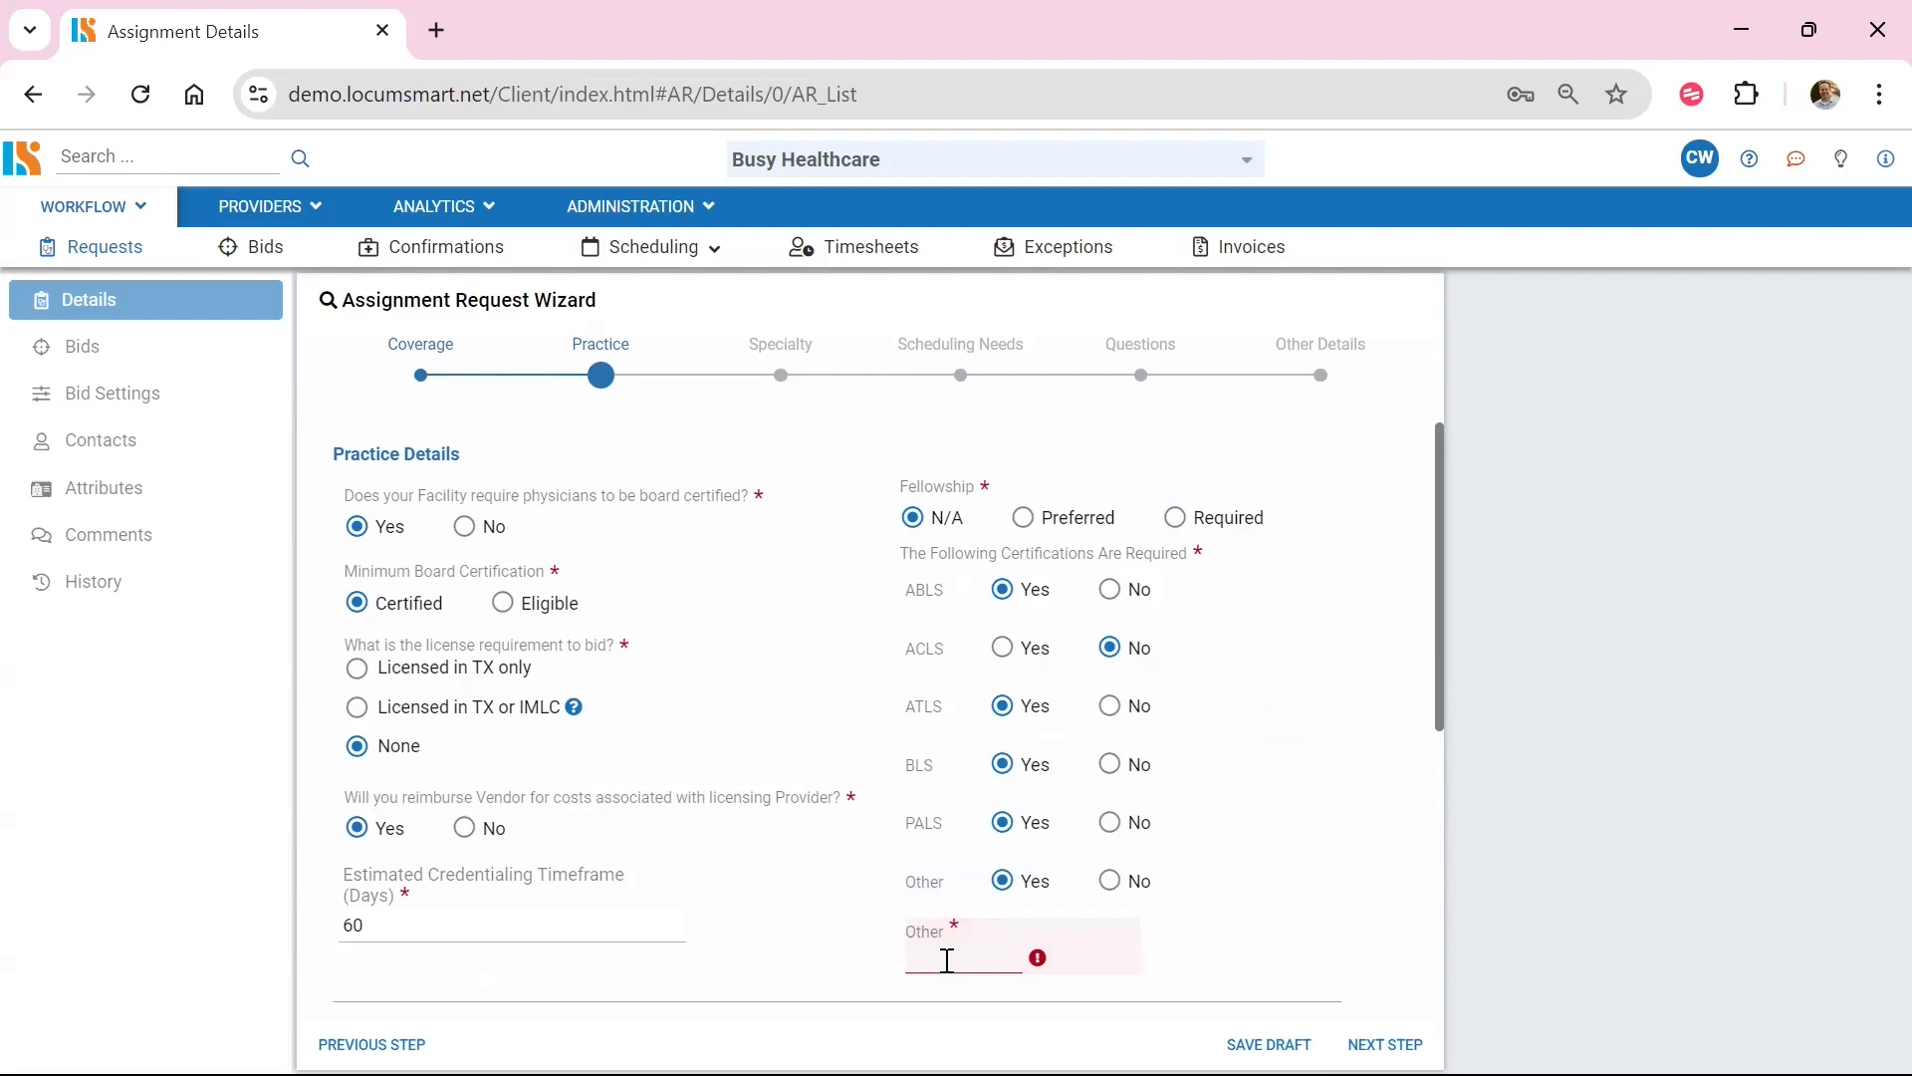
- Set both the facility's trauma level and its PEDs level to 3
scroll(589, 518, "down", 5)
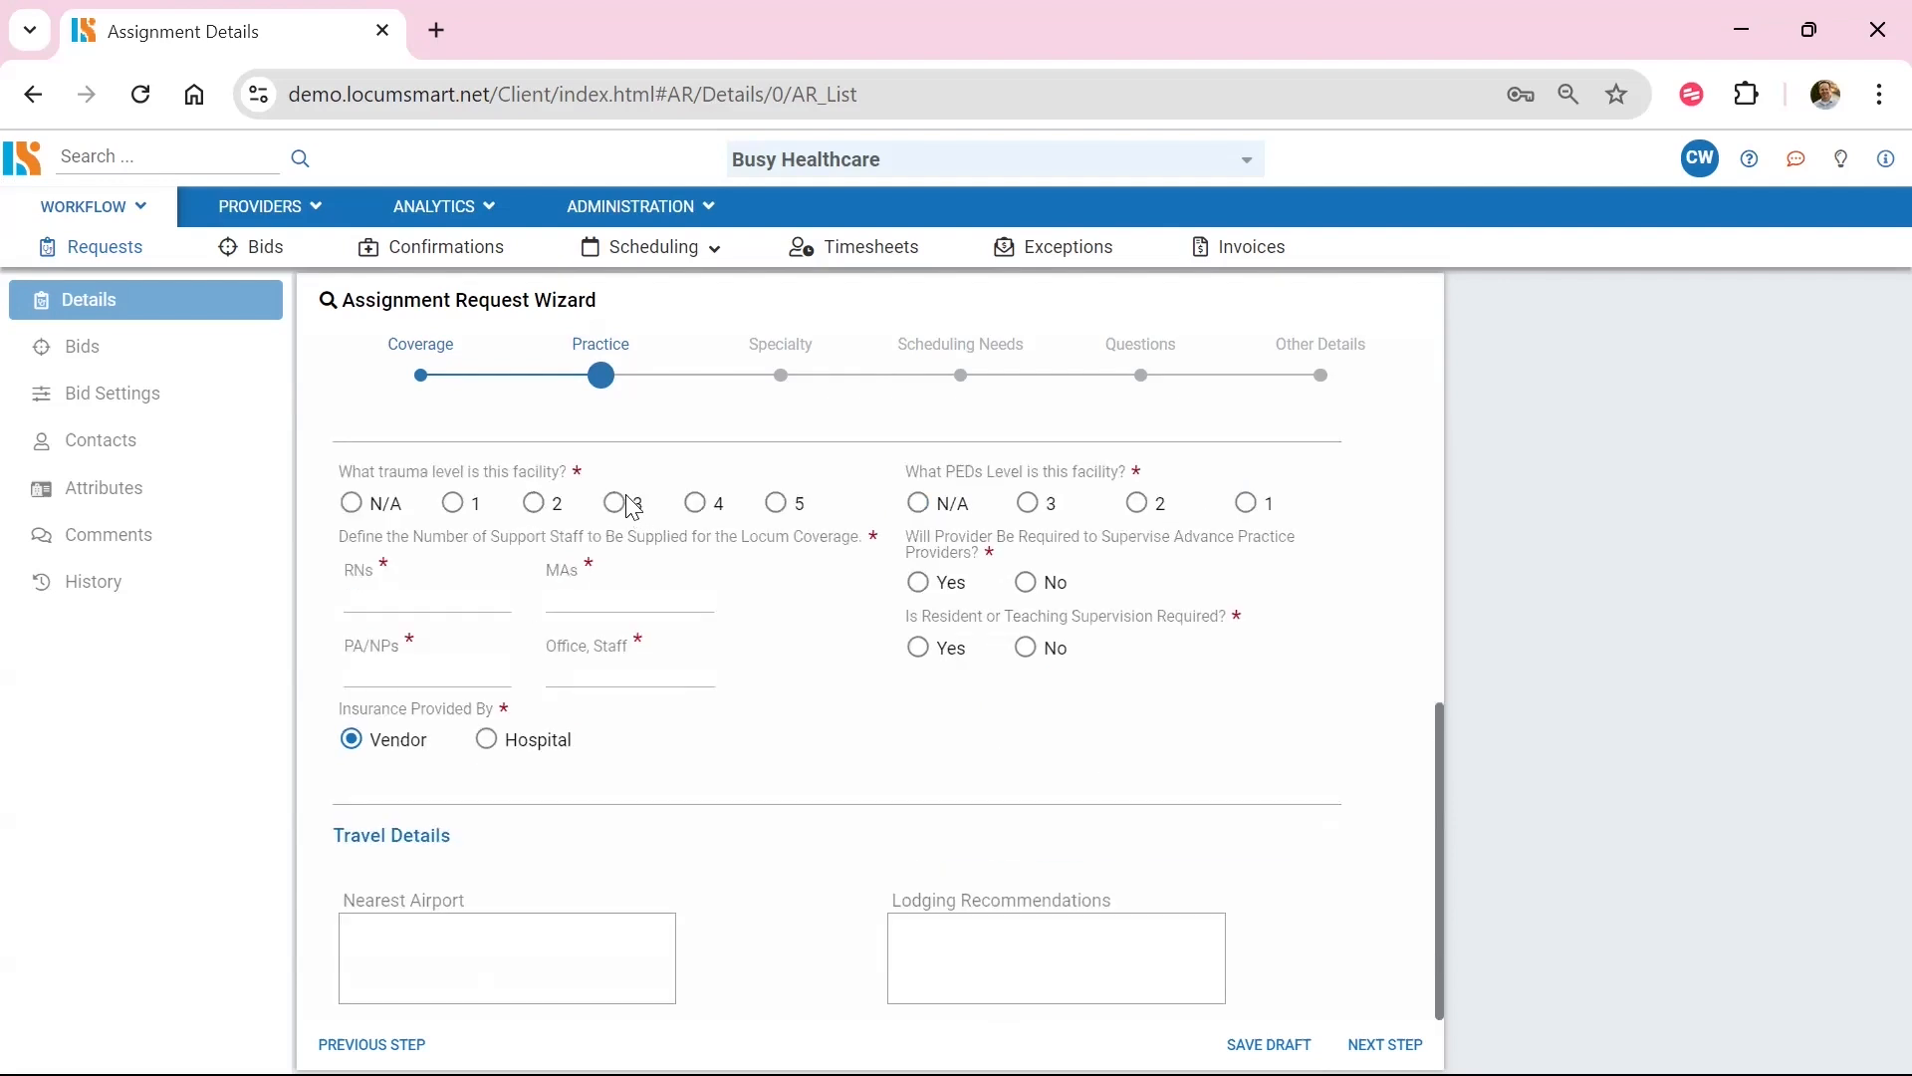
left_click(626, 505)
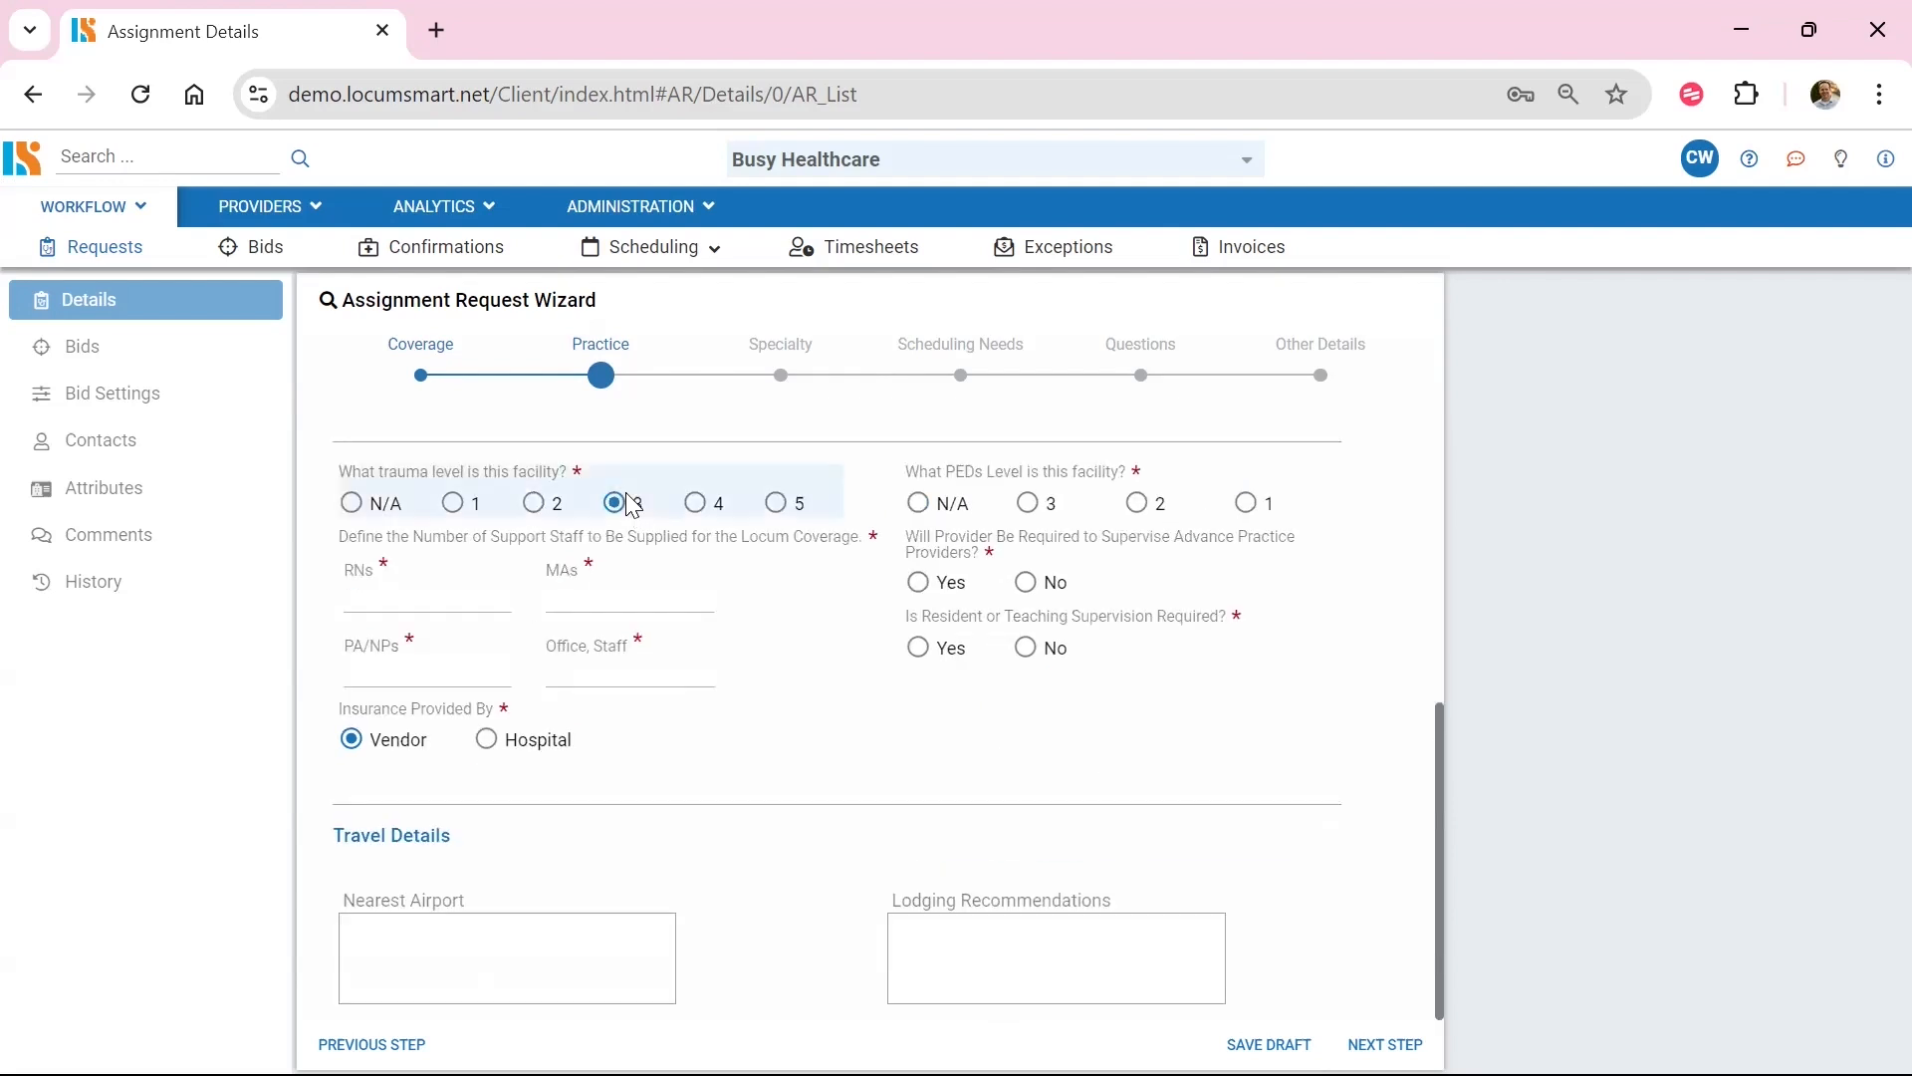
left_click(1028, 503)
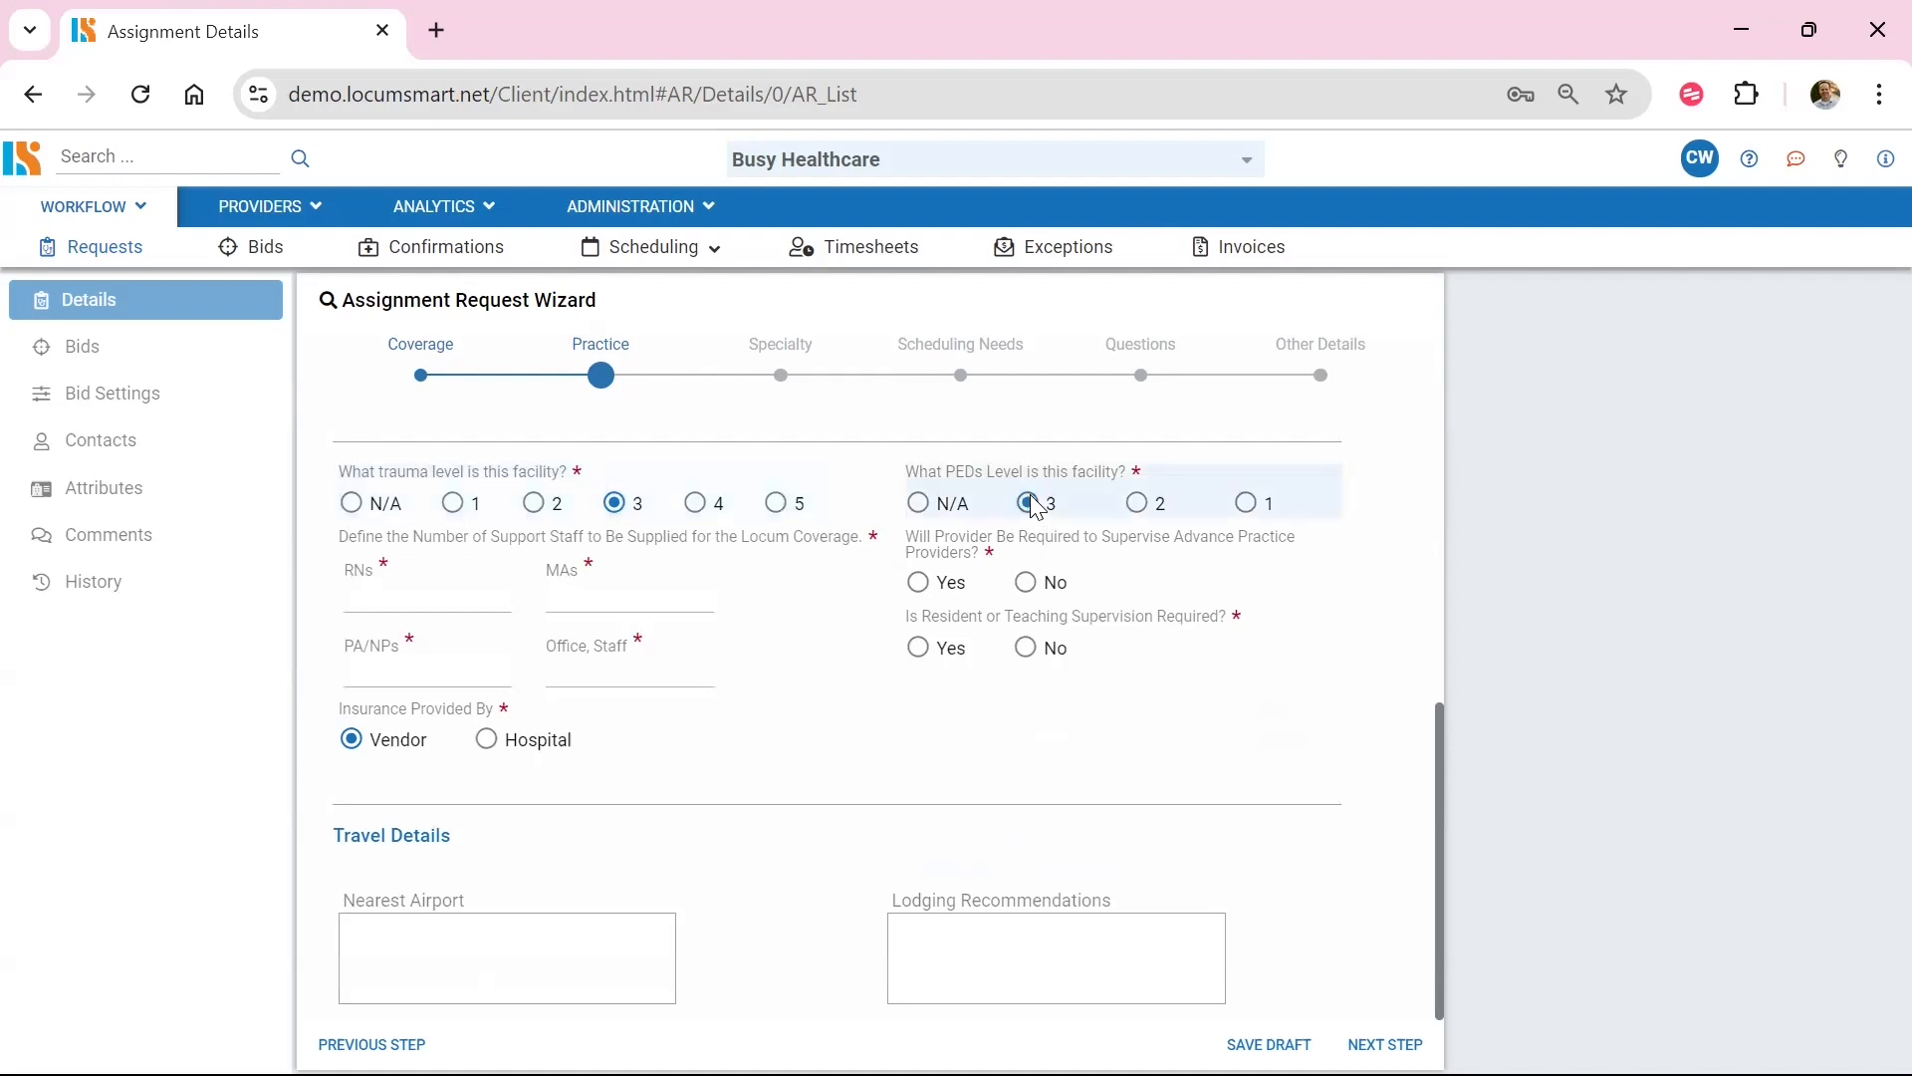
- Set the support staff supplied for the locum coverage to 5 each for RNs, MAs, PA/NPs and office staff
left_click(422, 588)
type("5")
left_click(589, 608)
type("5")
key("Tab")
type("5")
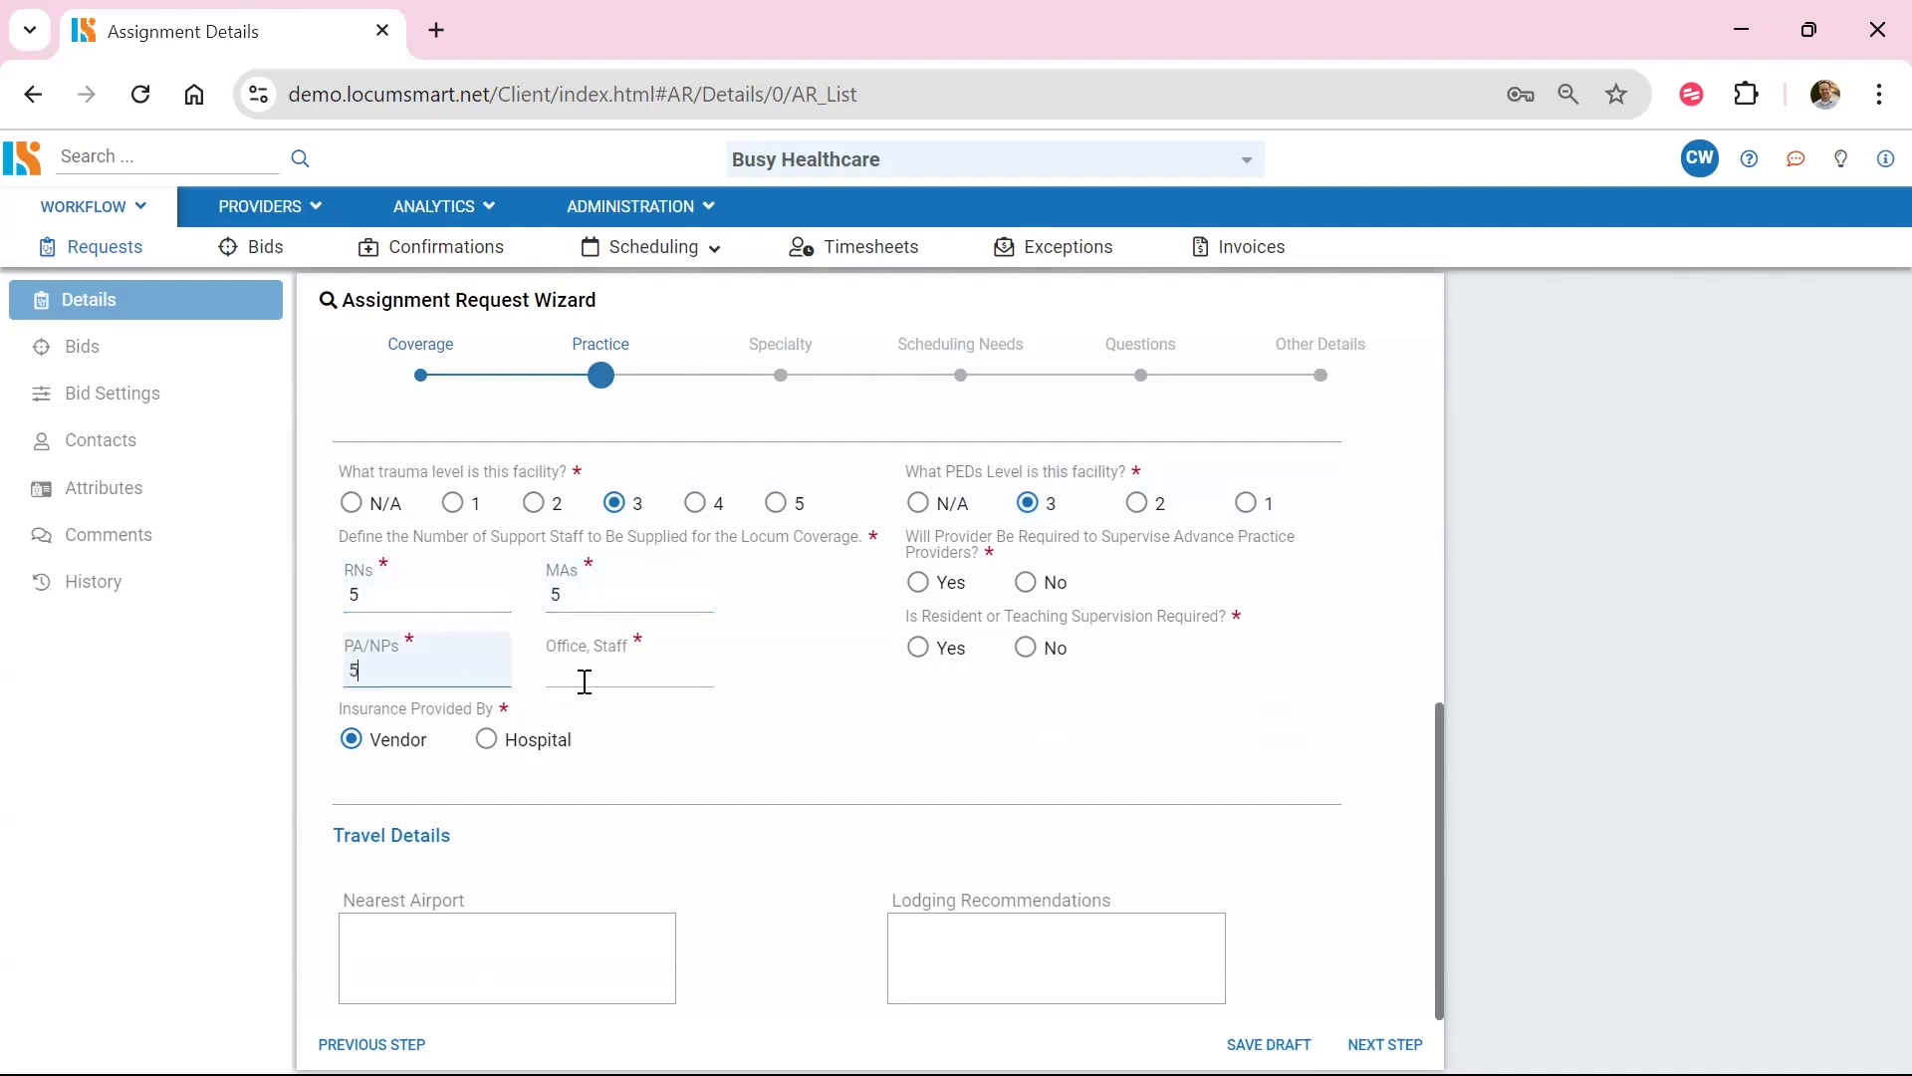
left_click(582, 675)
type("5")
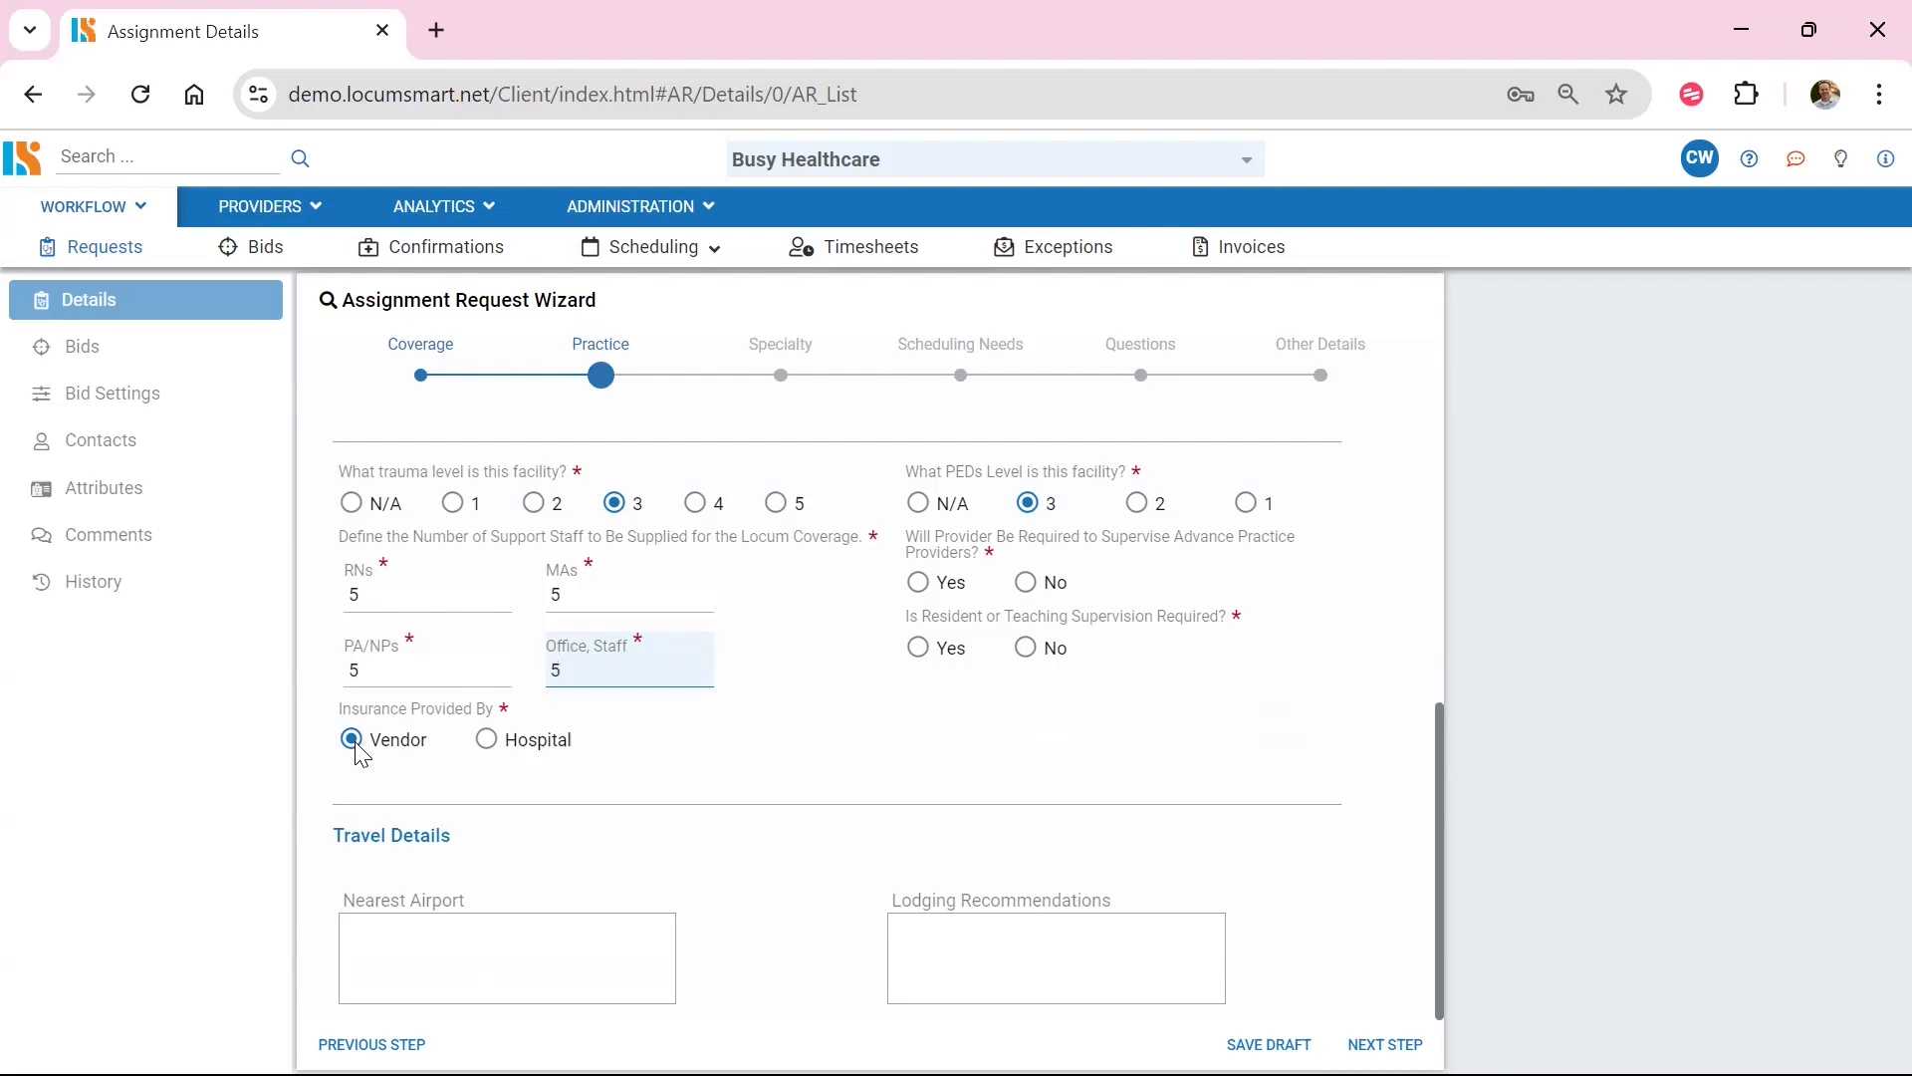
- Answer Yes to supervising advance practice providers and No to resident or teaching supervision
left_click(949, 589)
left_click(907, 650)
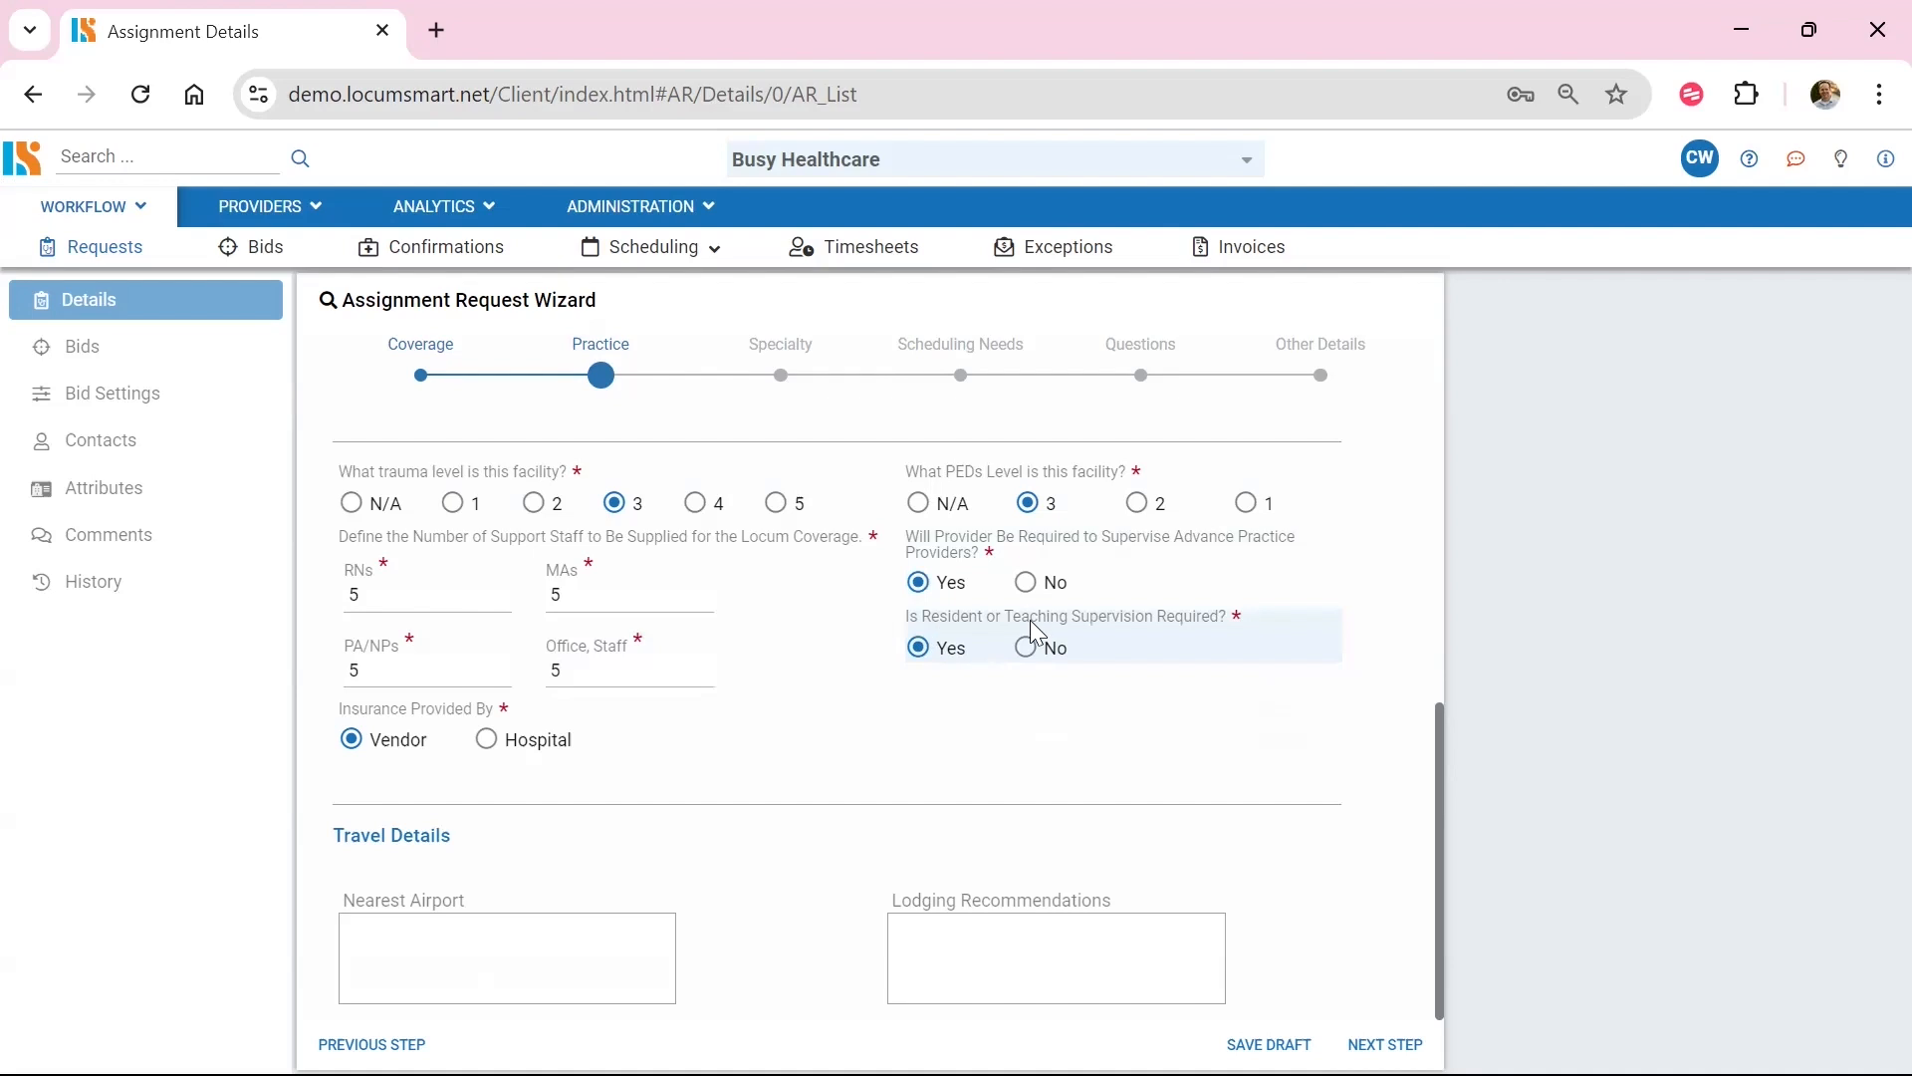
left_click(1026, 650)
- Fill in the travel details with SLC and Delta as nearest airport and "Marriott: CODE" as lodging recommendation
left_click(509, 928)
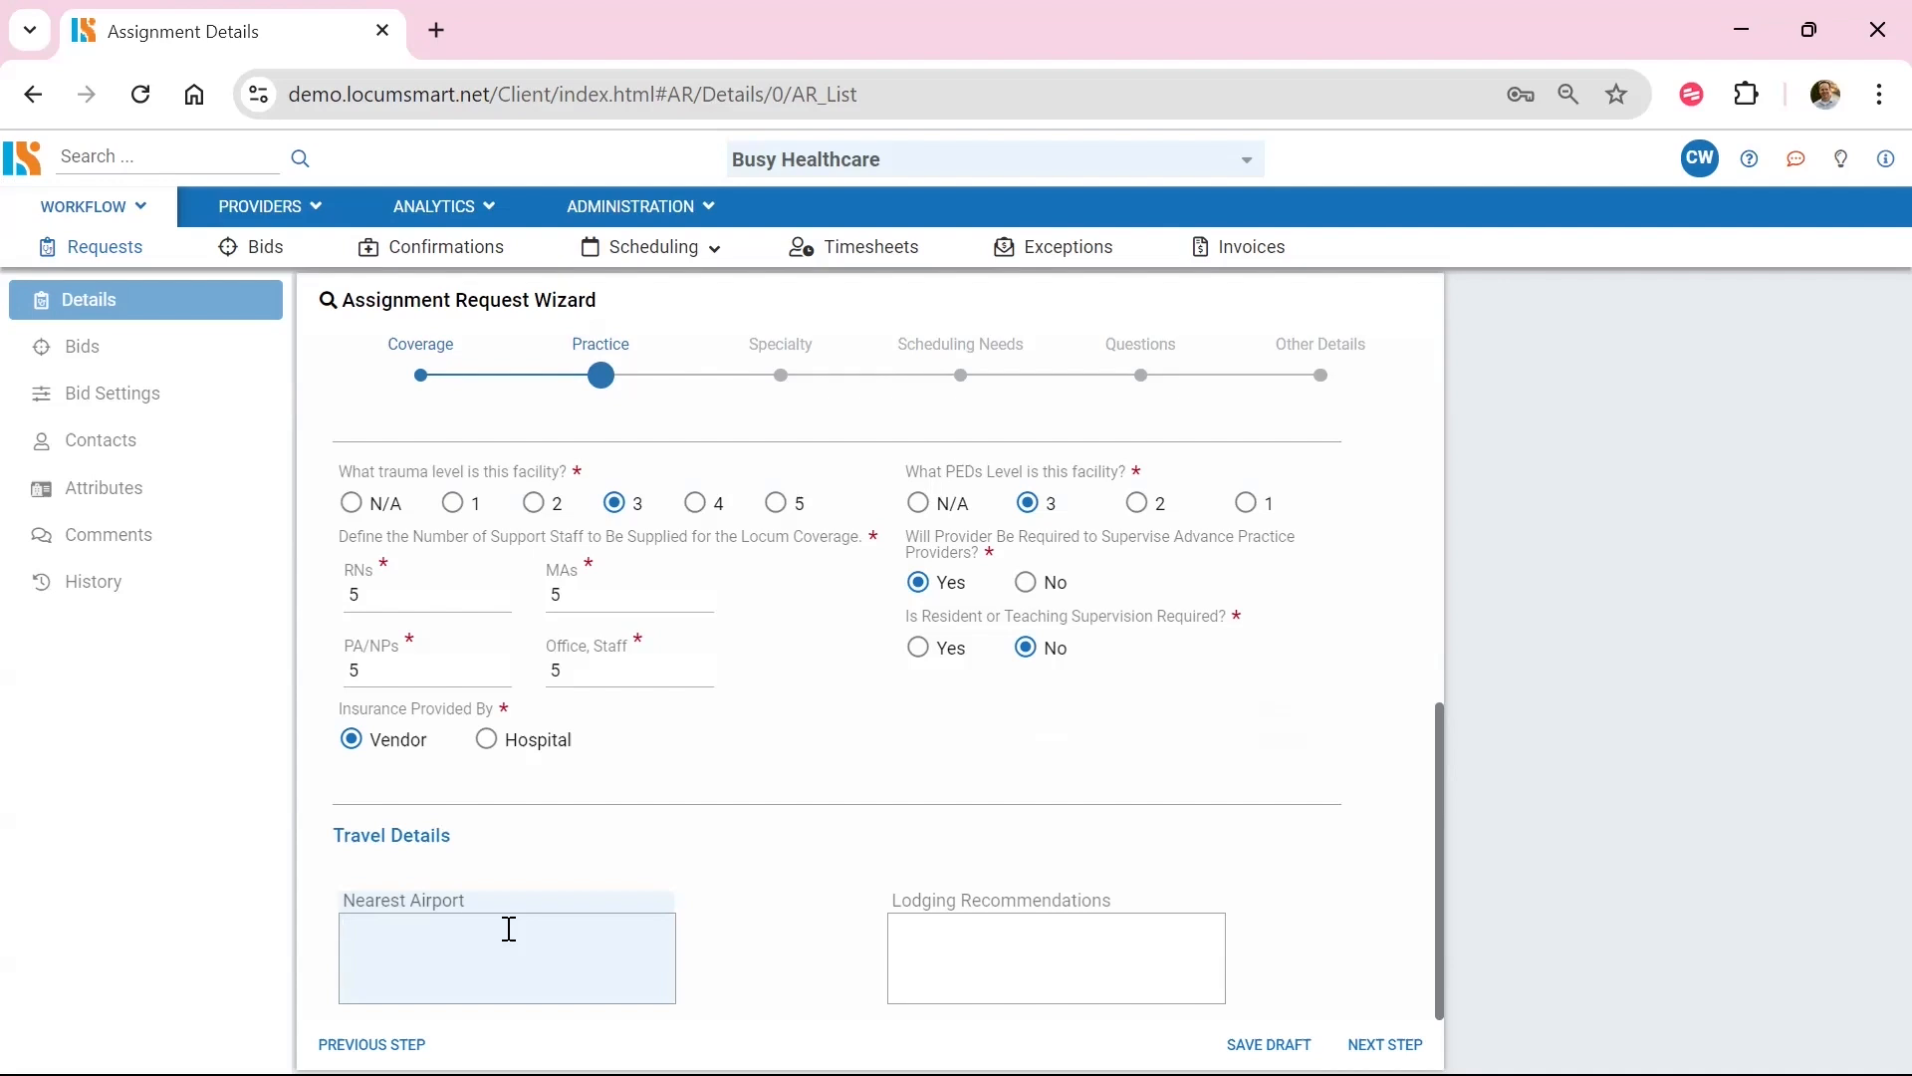
type("SLC")
type("Delta")
left_click(941, 962)
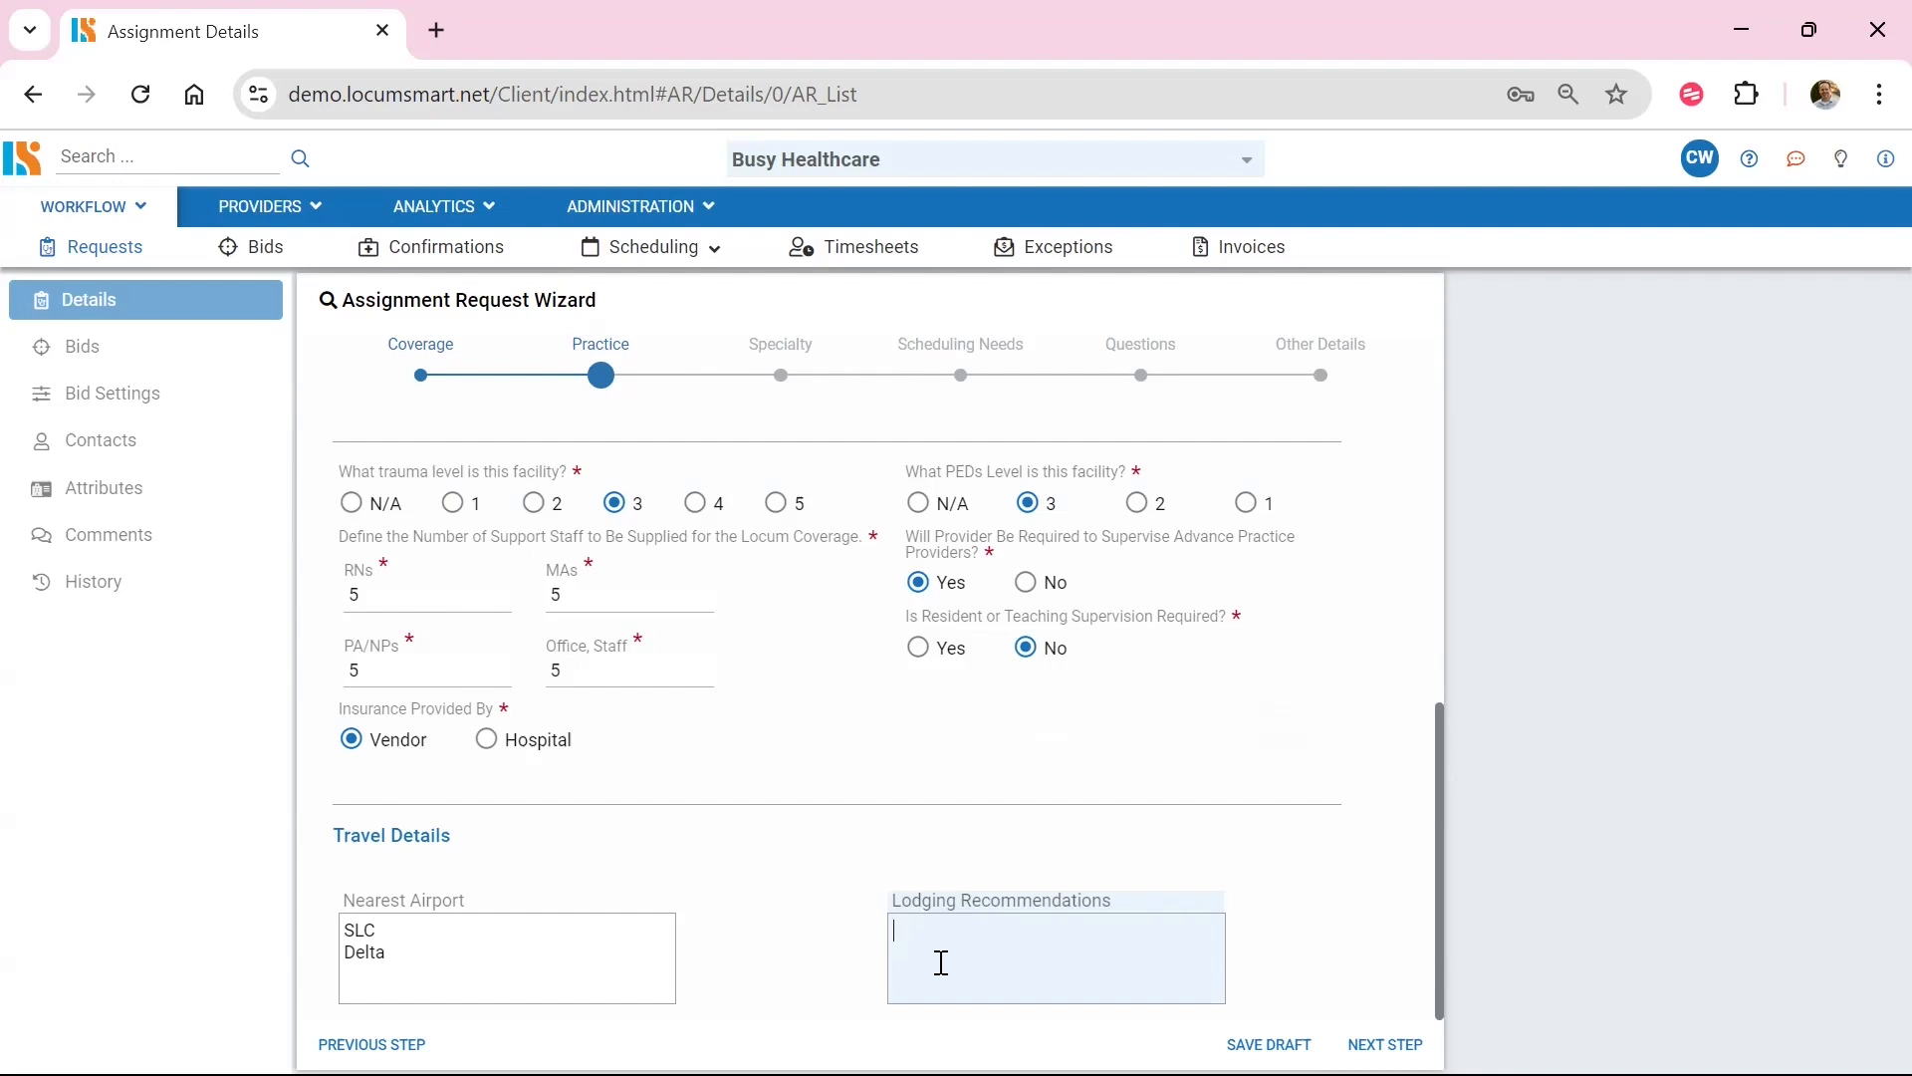
type("Marriott: CODE")
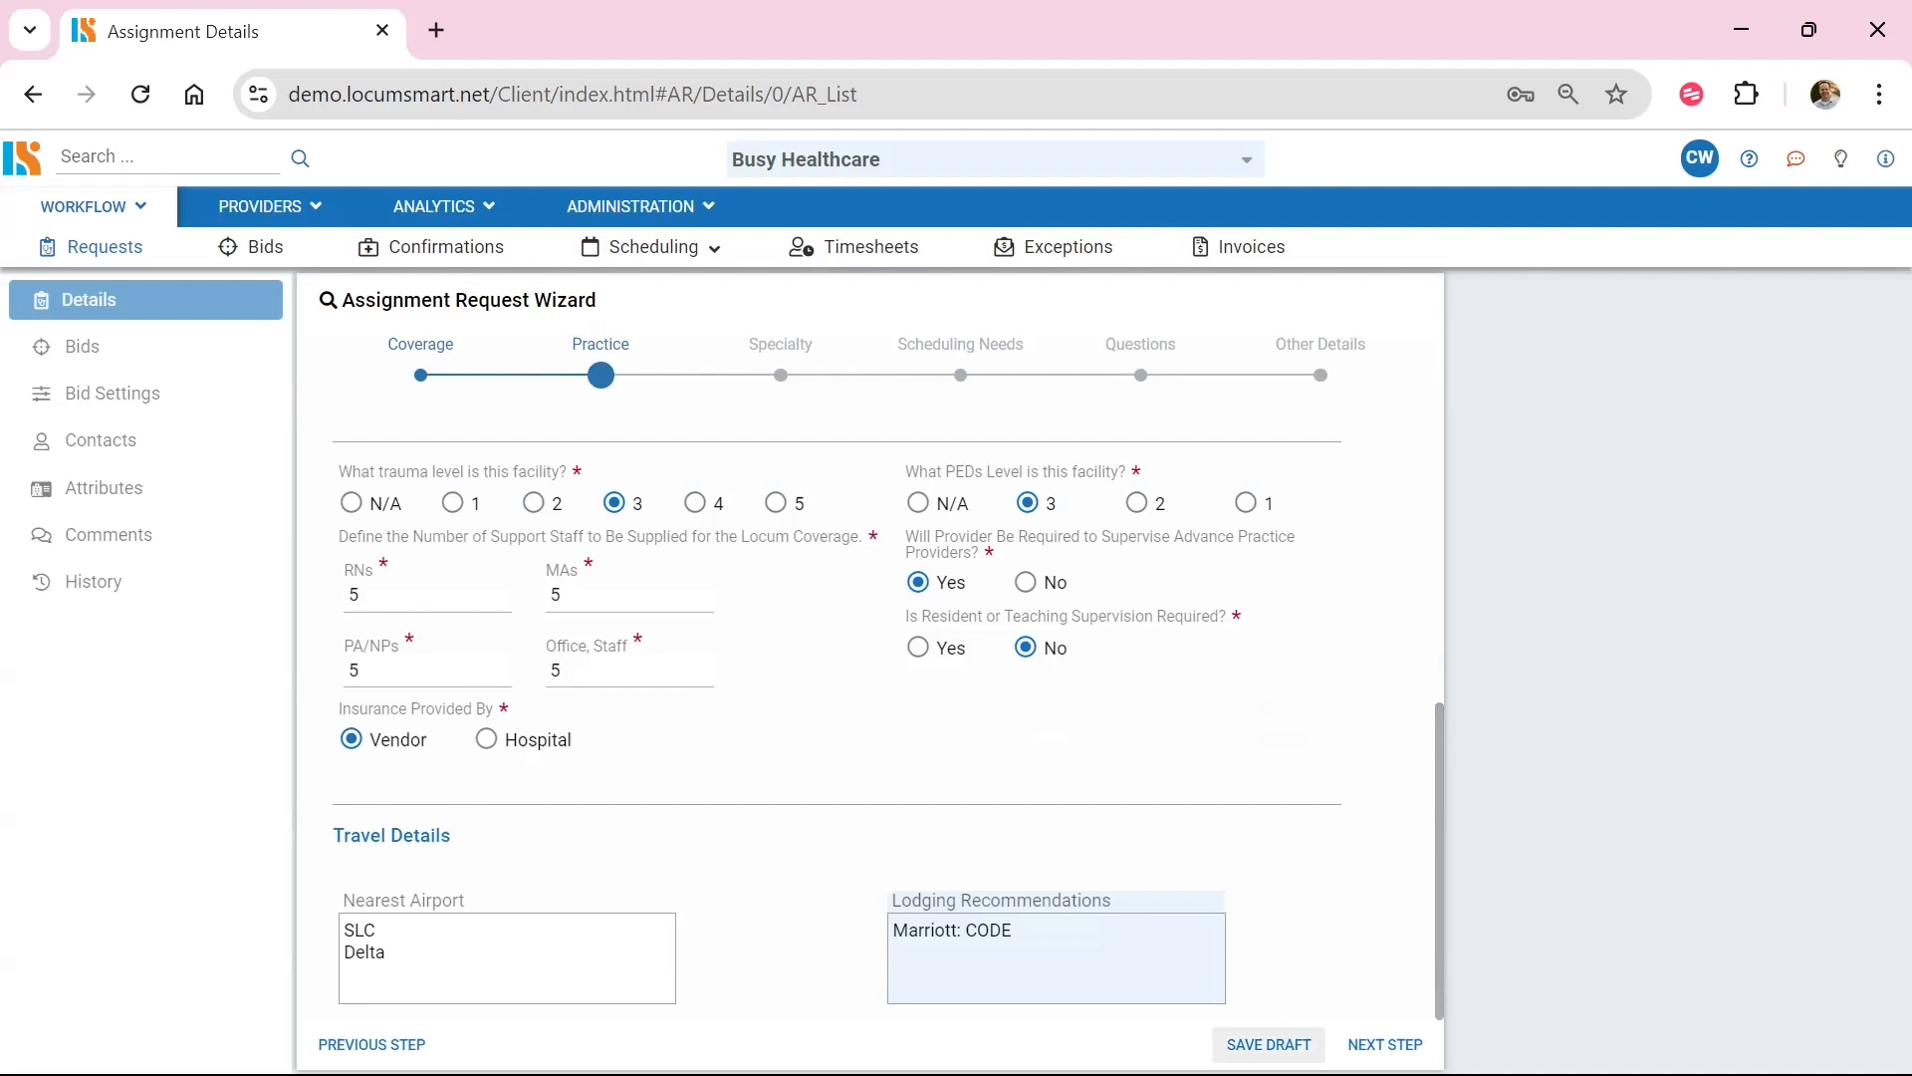
scroll(870, 721, "up", 5)
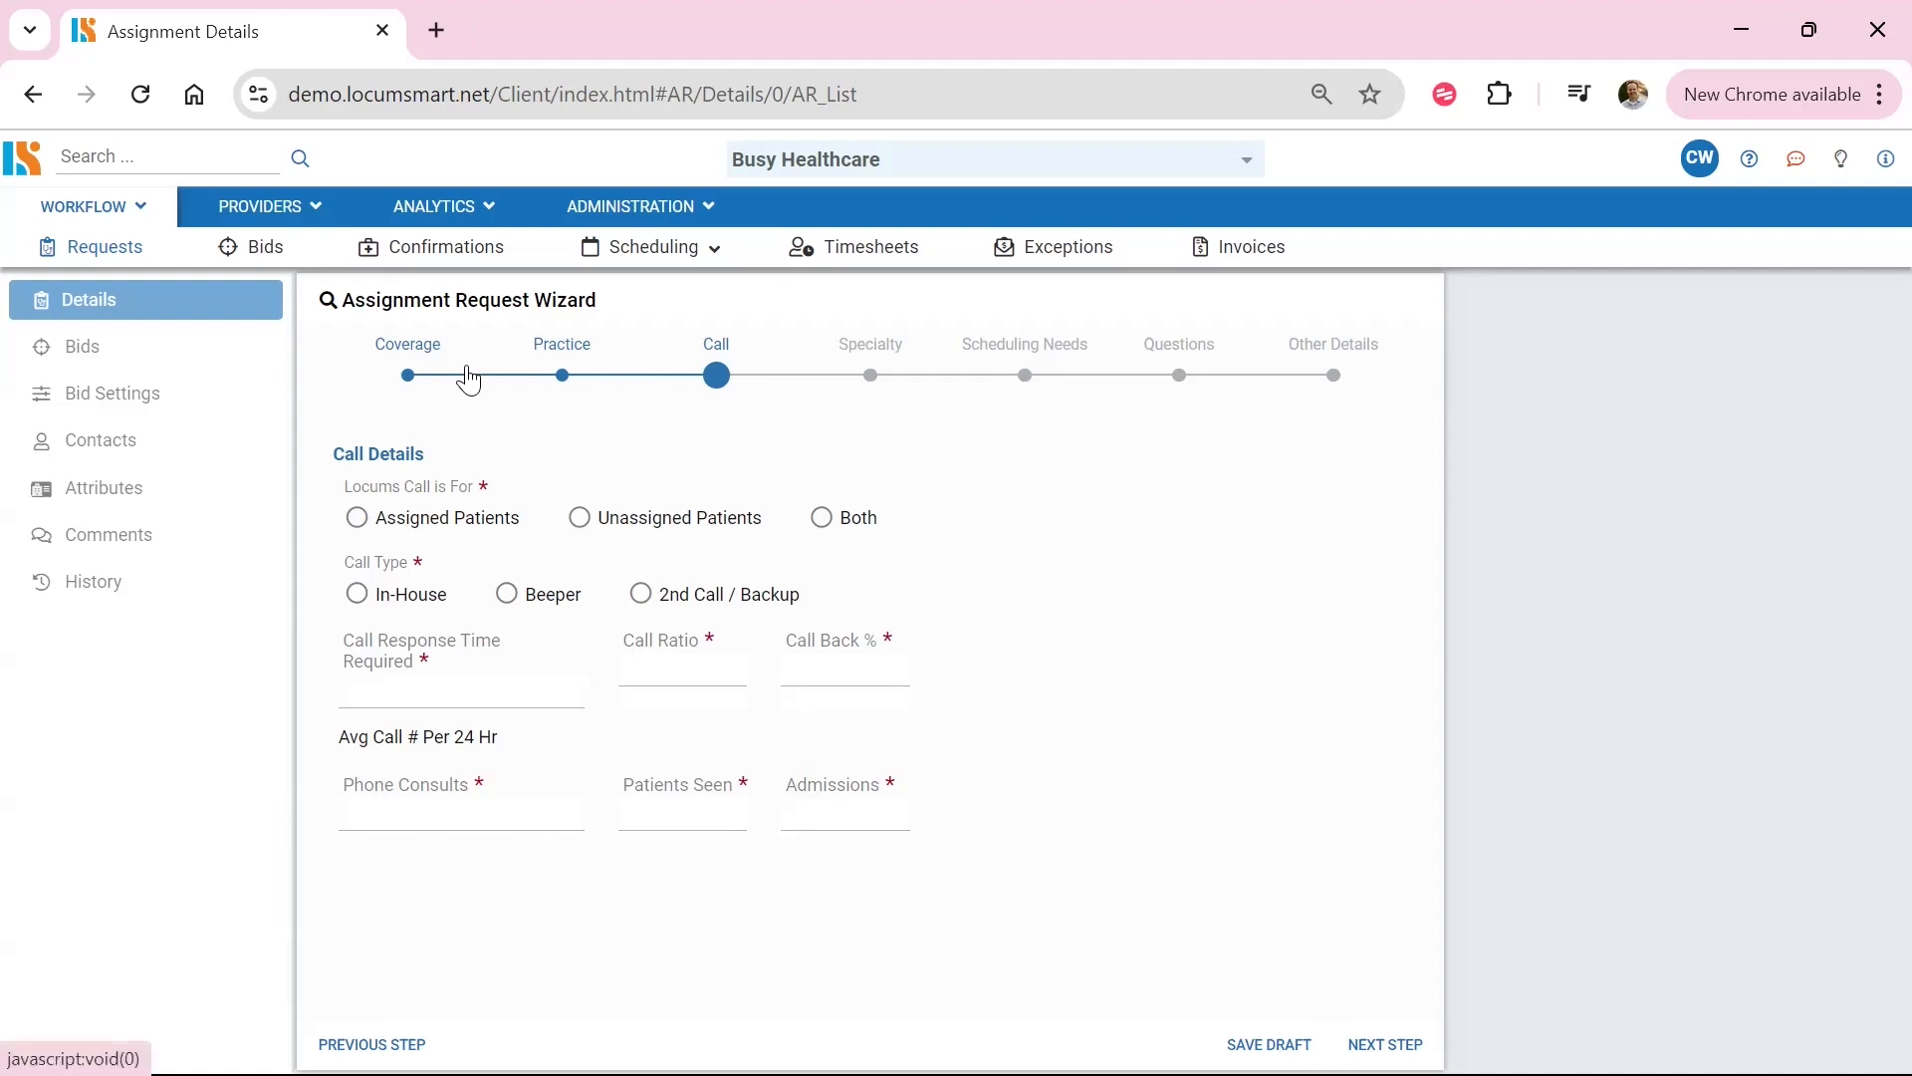
- In the Coverage details, switch the coverage type to No Call and back to Call Only, and return to the Call details
left_click(410, 377)
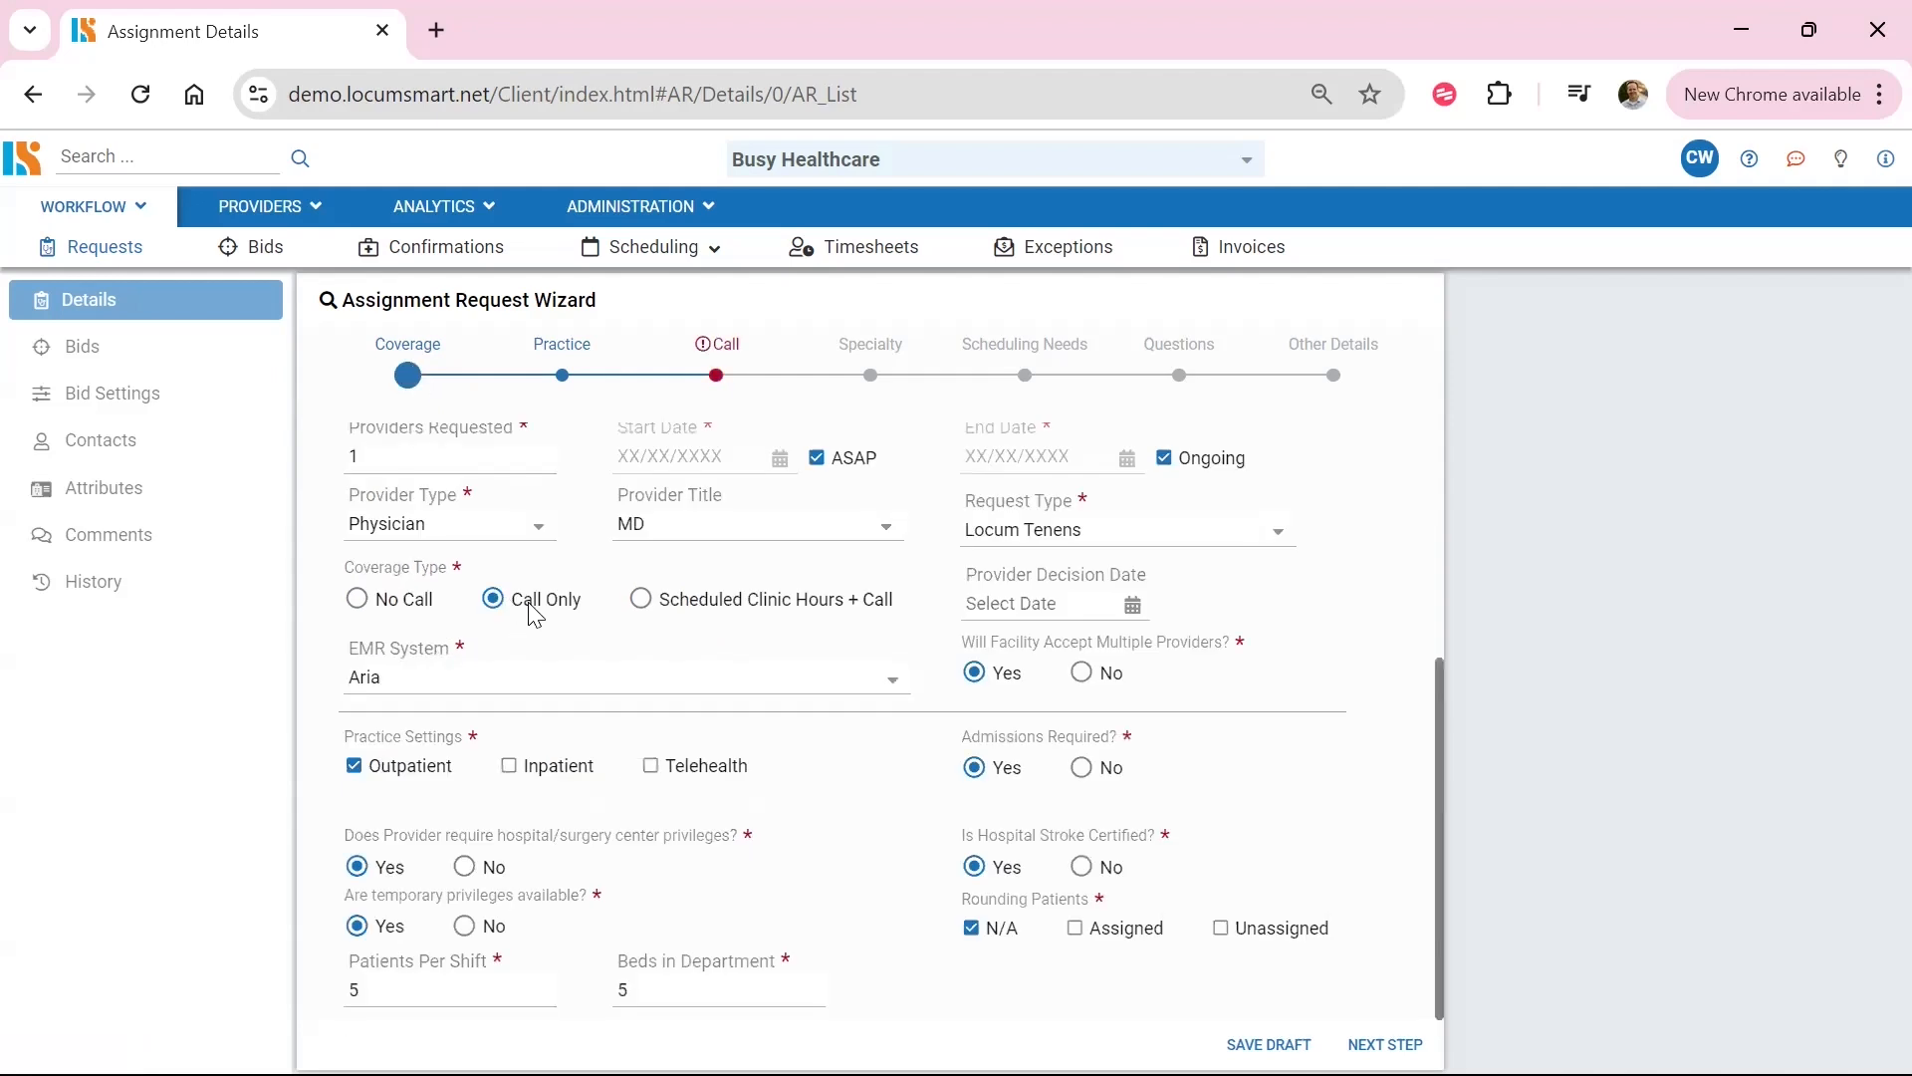
left_click(358, 599)
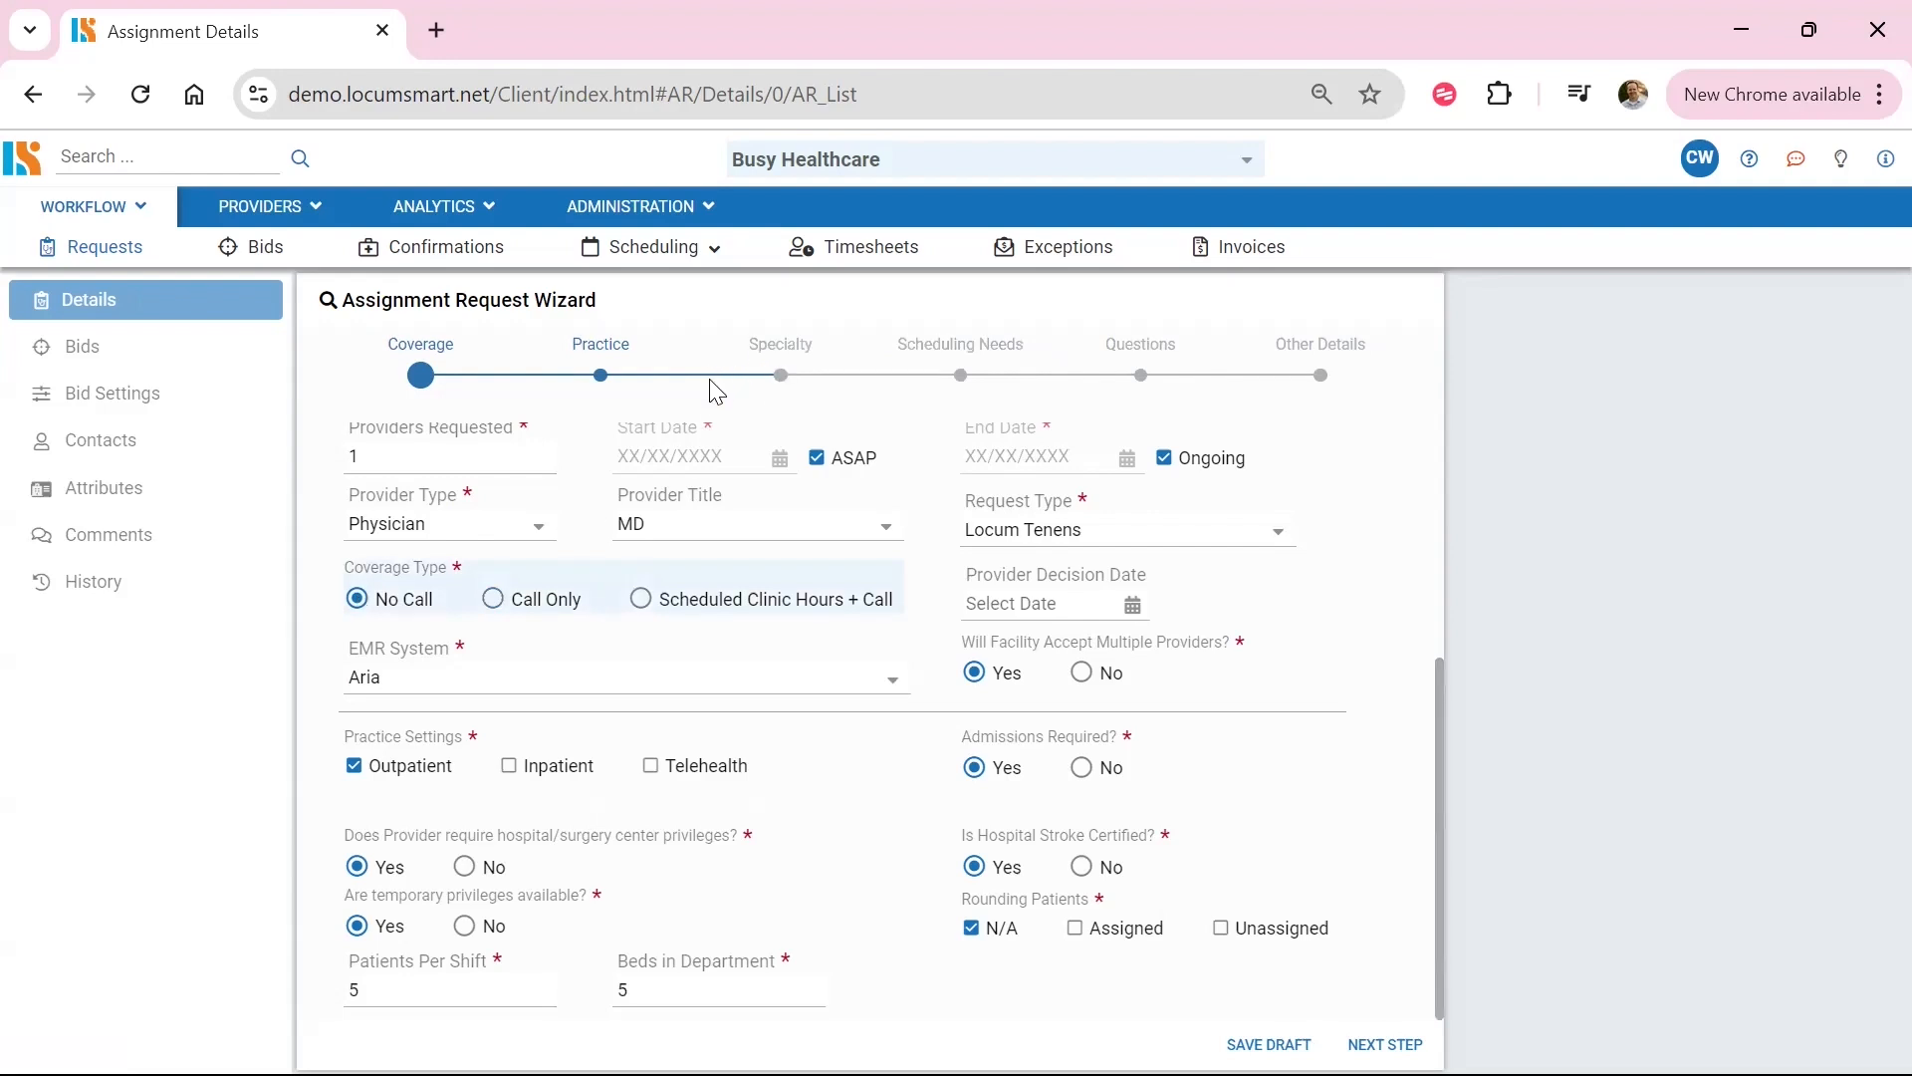
left_click(493, 598)
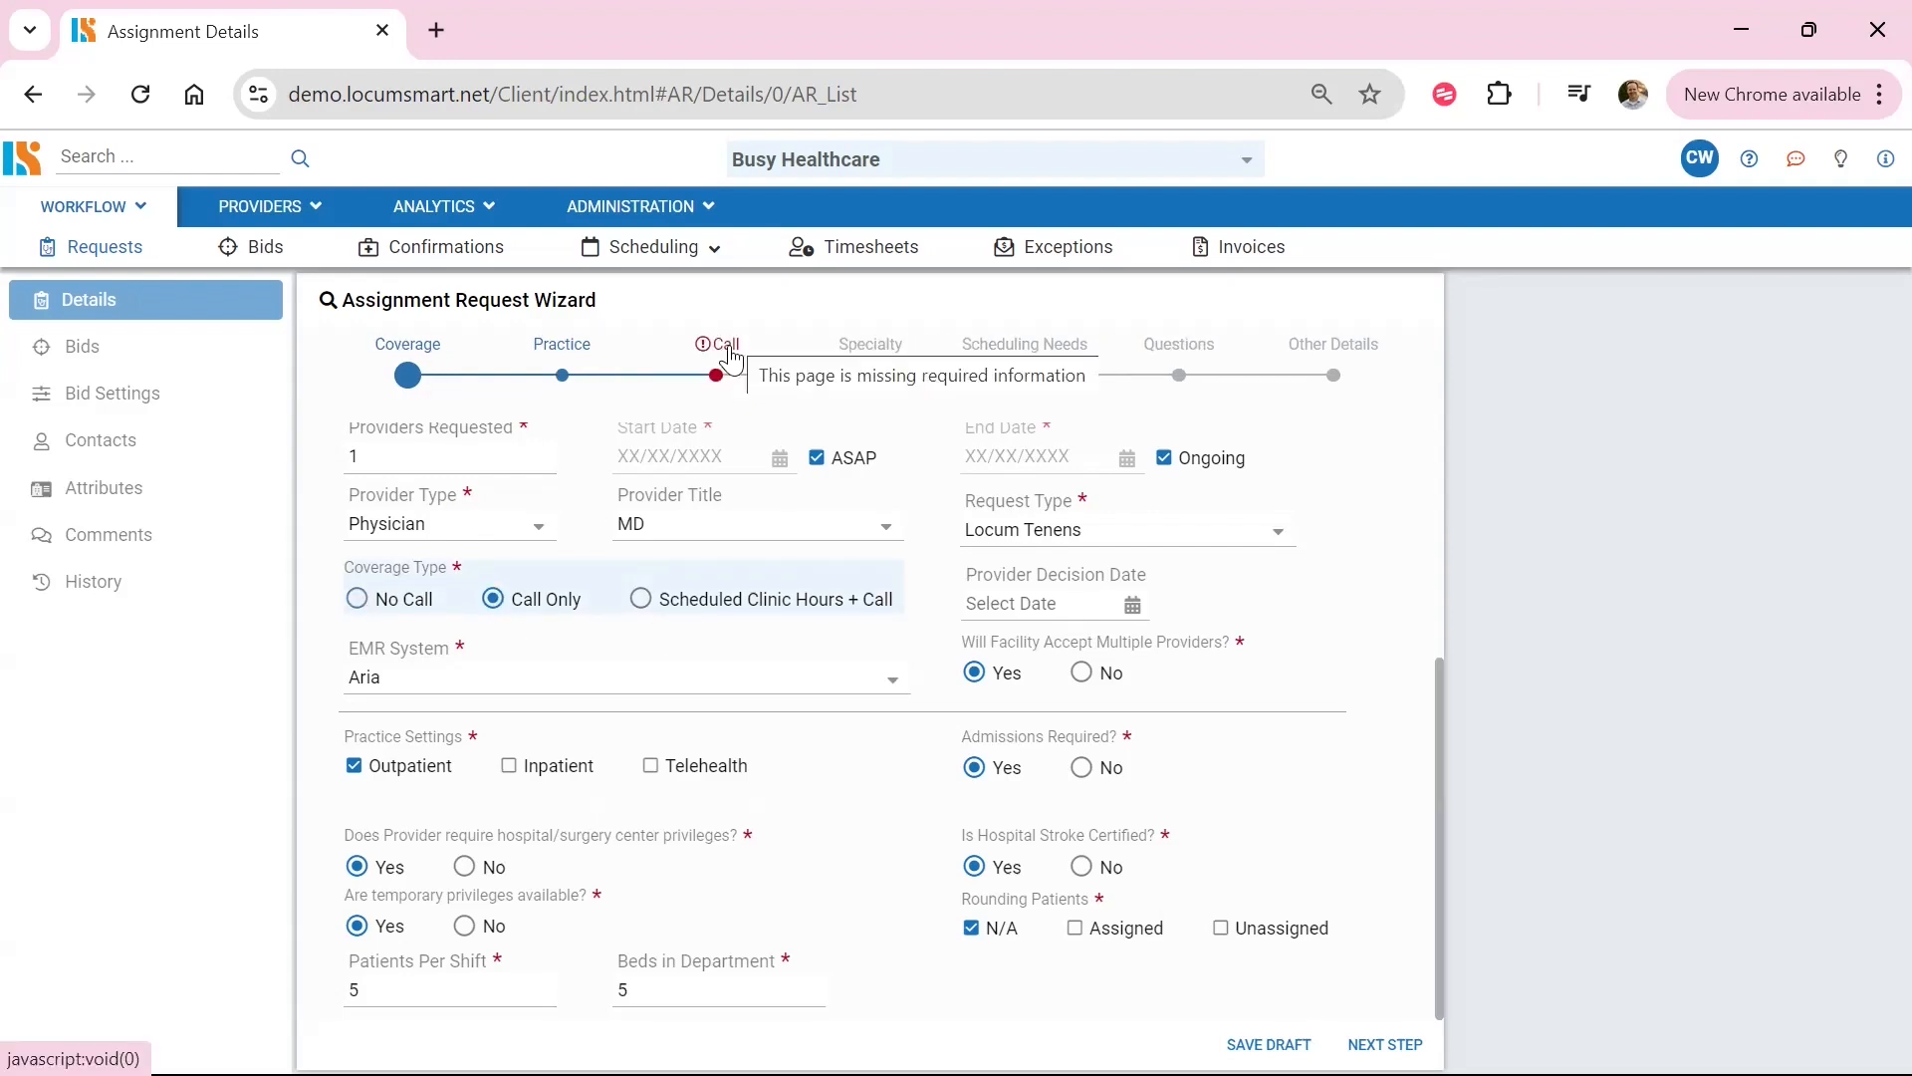
left_click(732, 360)
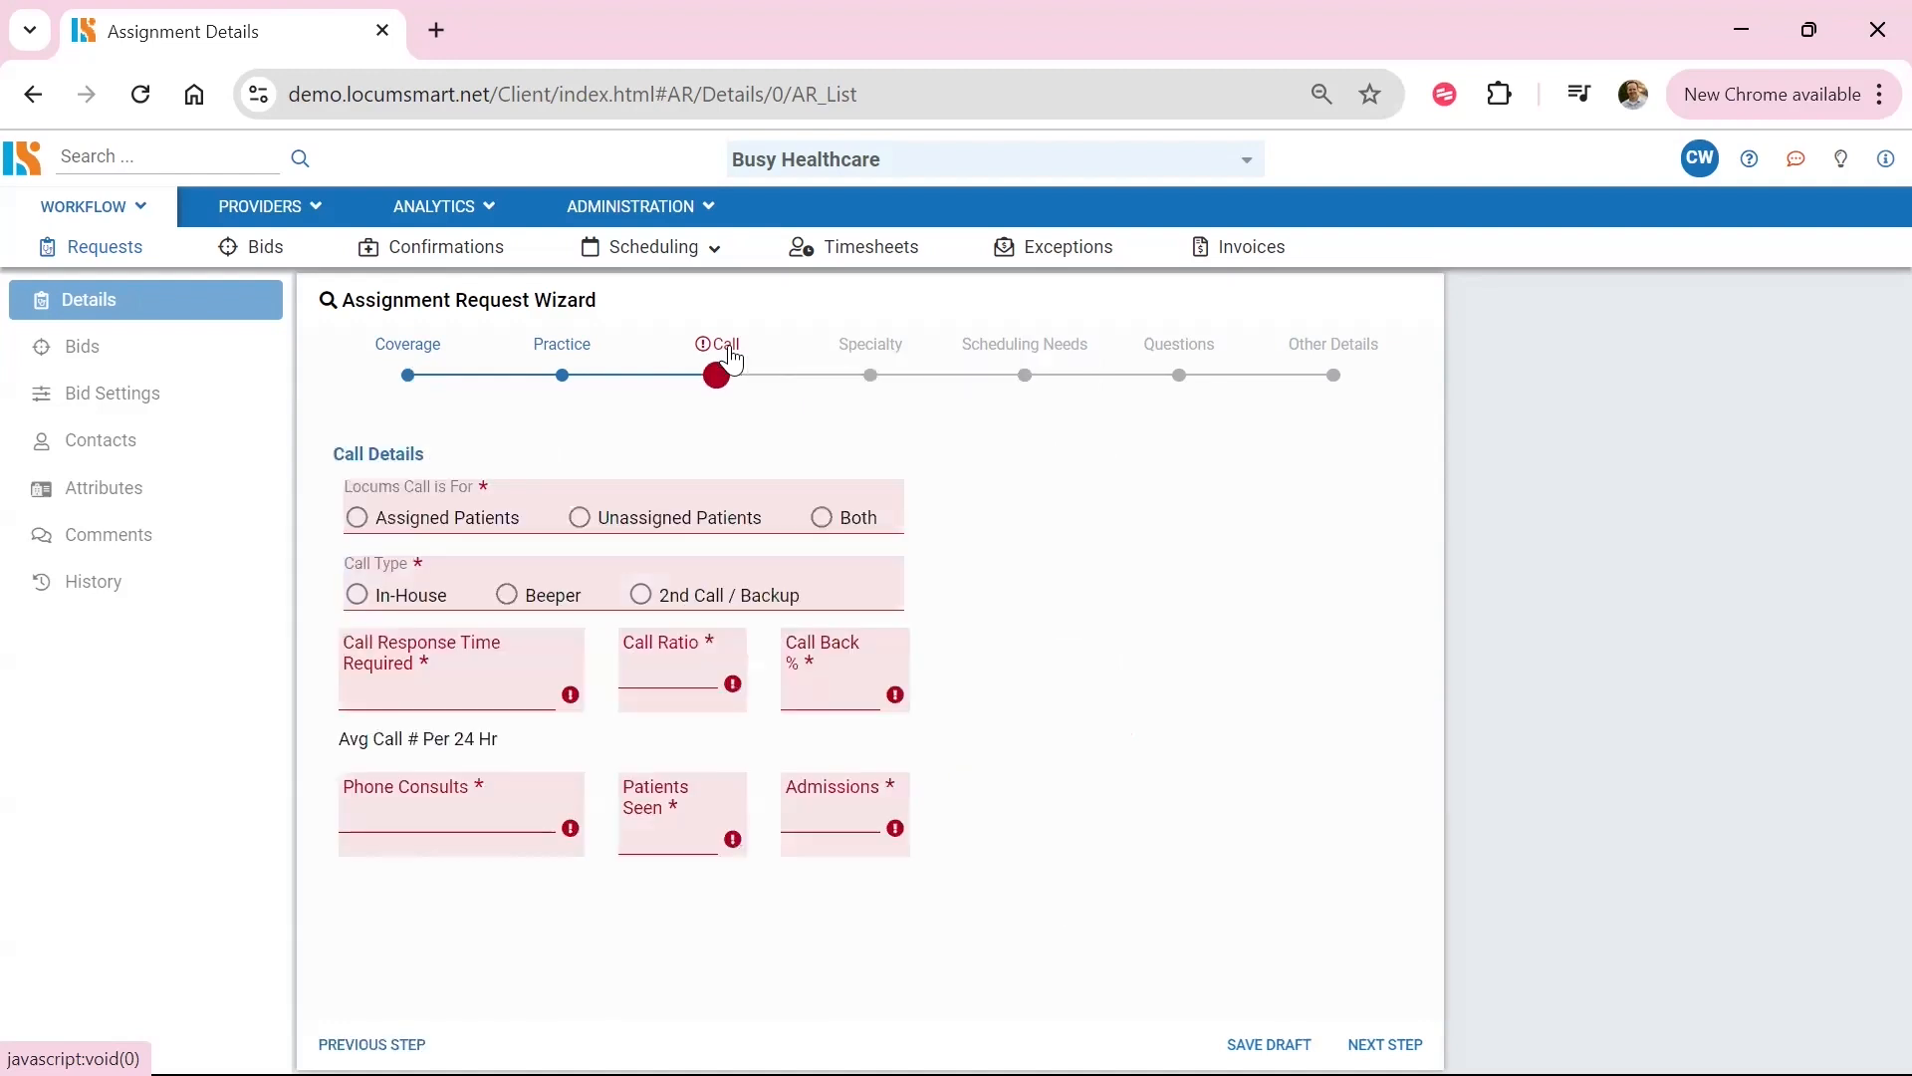
- Set the locums call to Assigned Patients and Beeper, with a 30 min response time, 1:1 call ratio and 5% call back
left_click(359, 517)
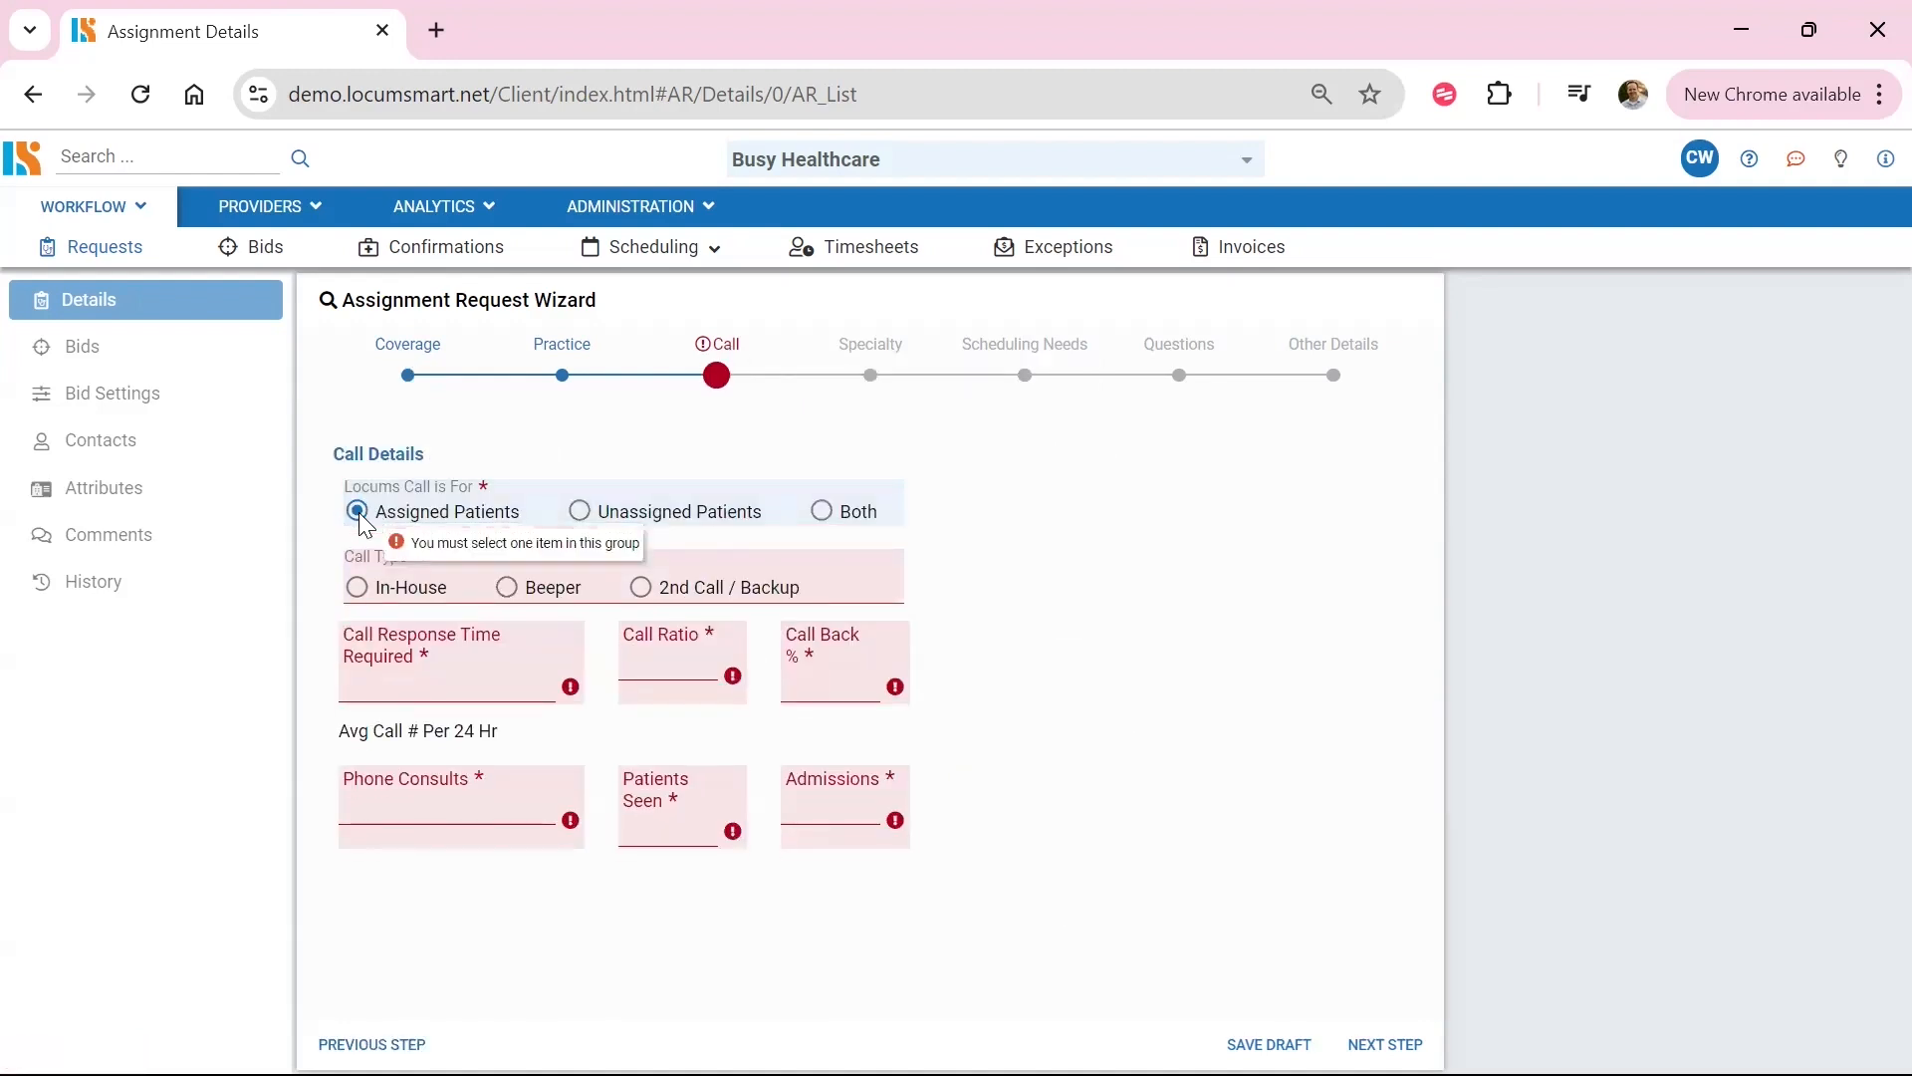
left_click(506, 587)
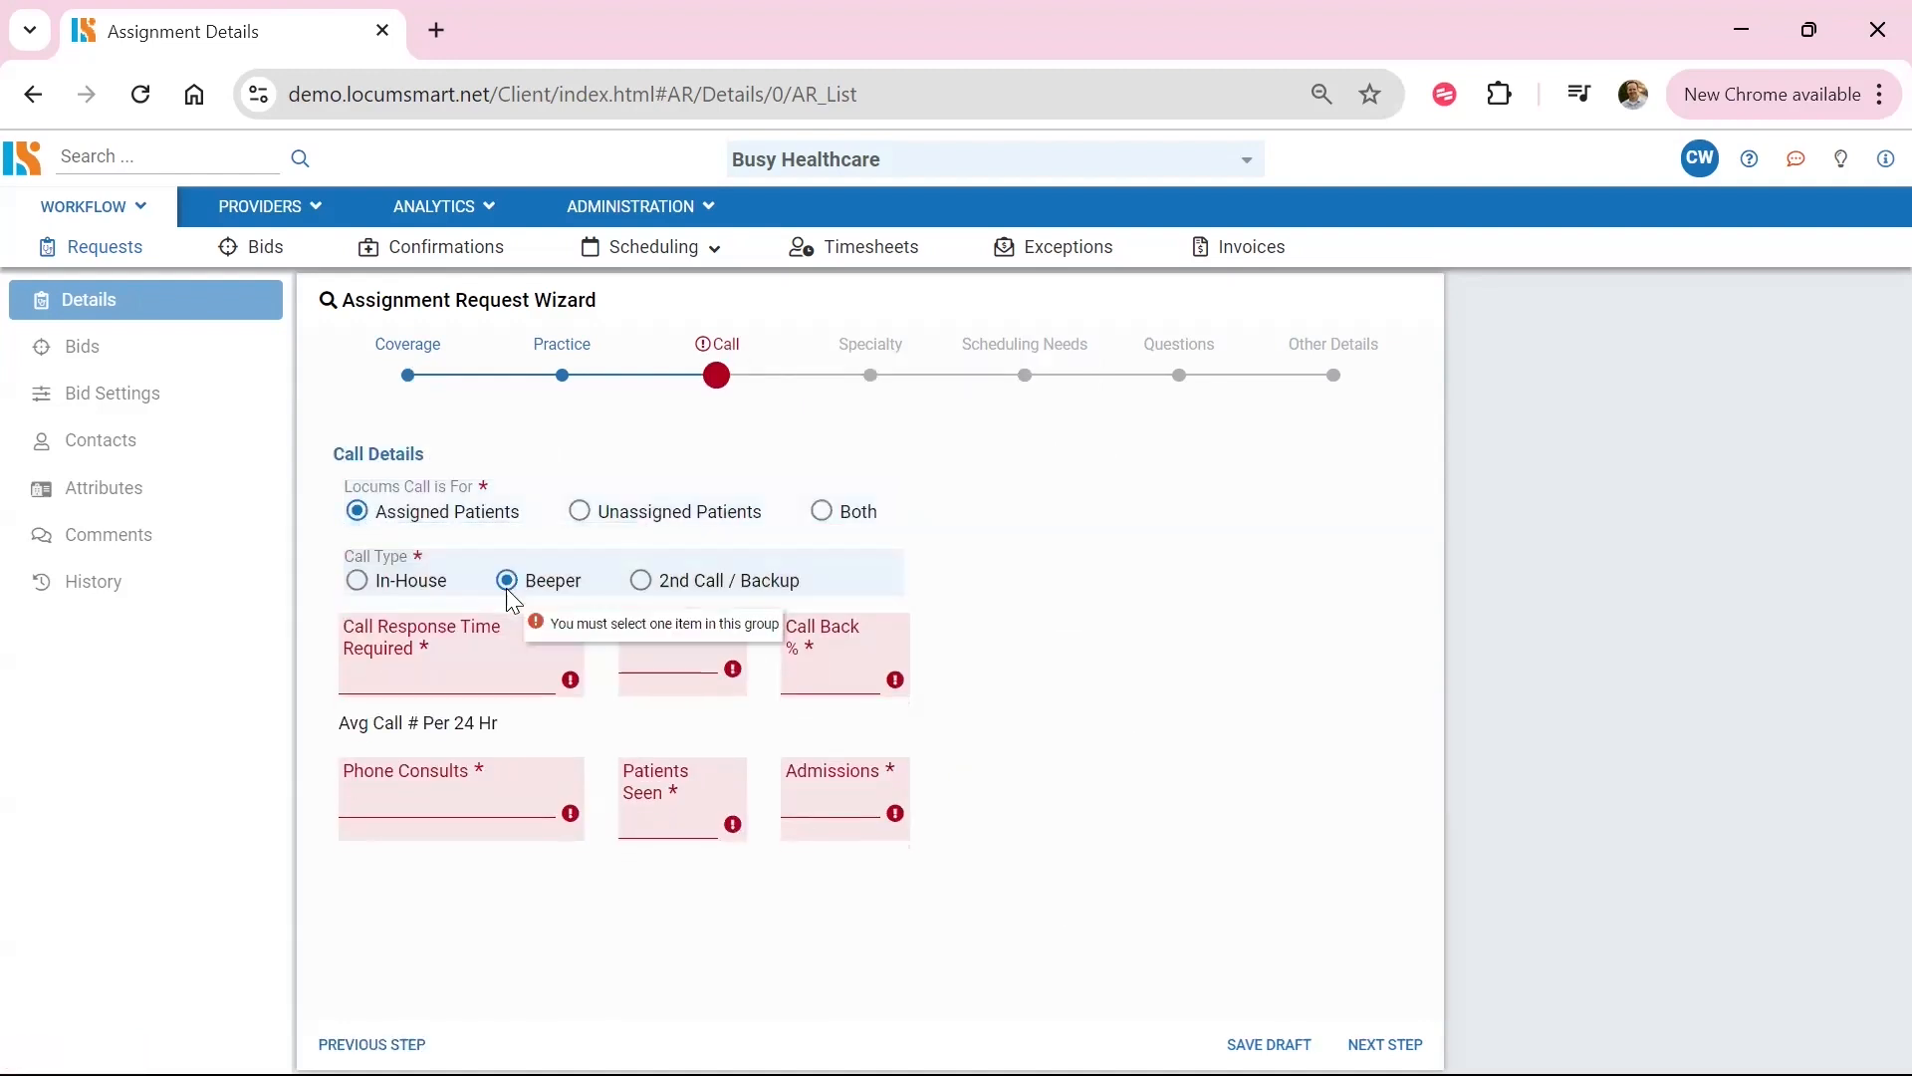
left_click(481, 681)
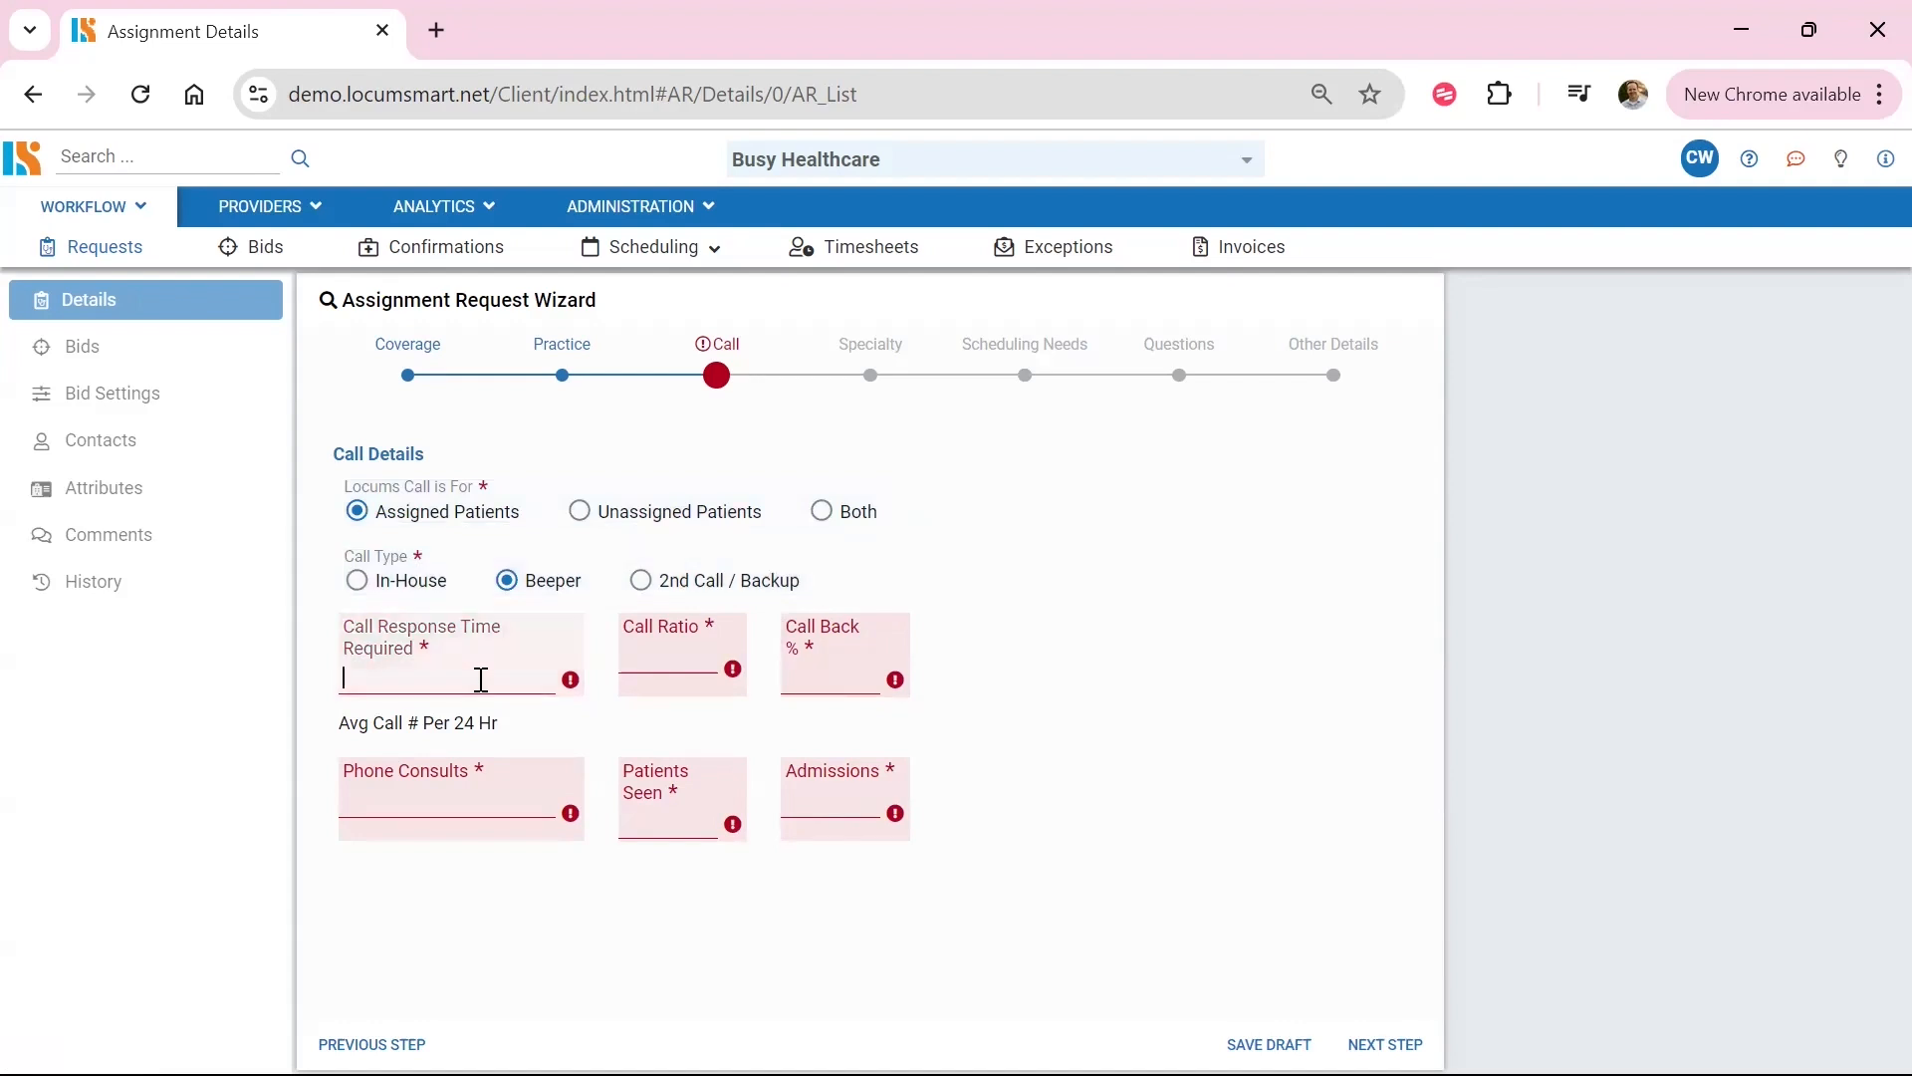
type("30 min")
left_click(667, 656)
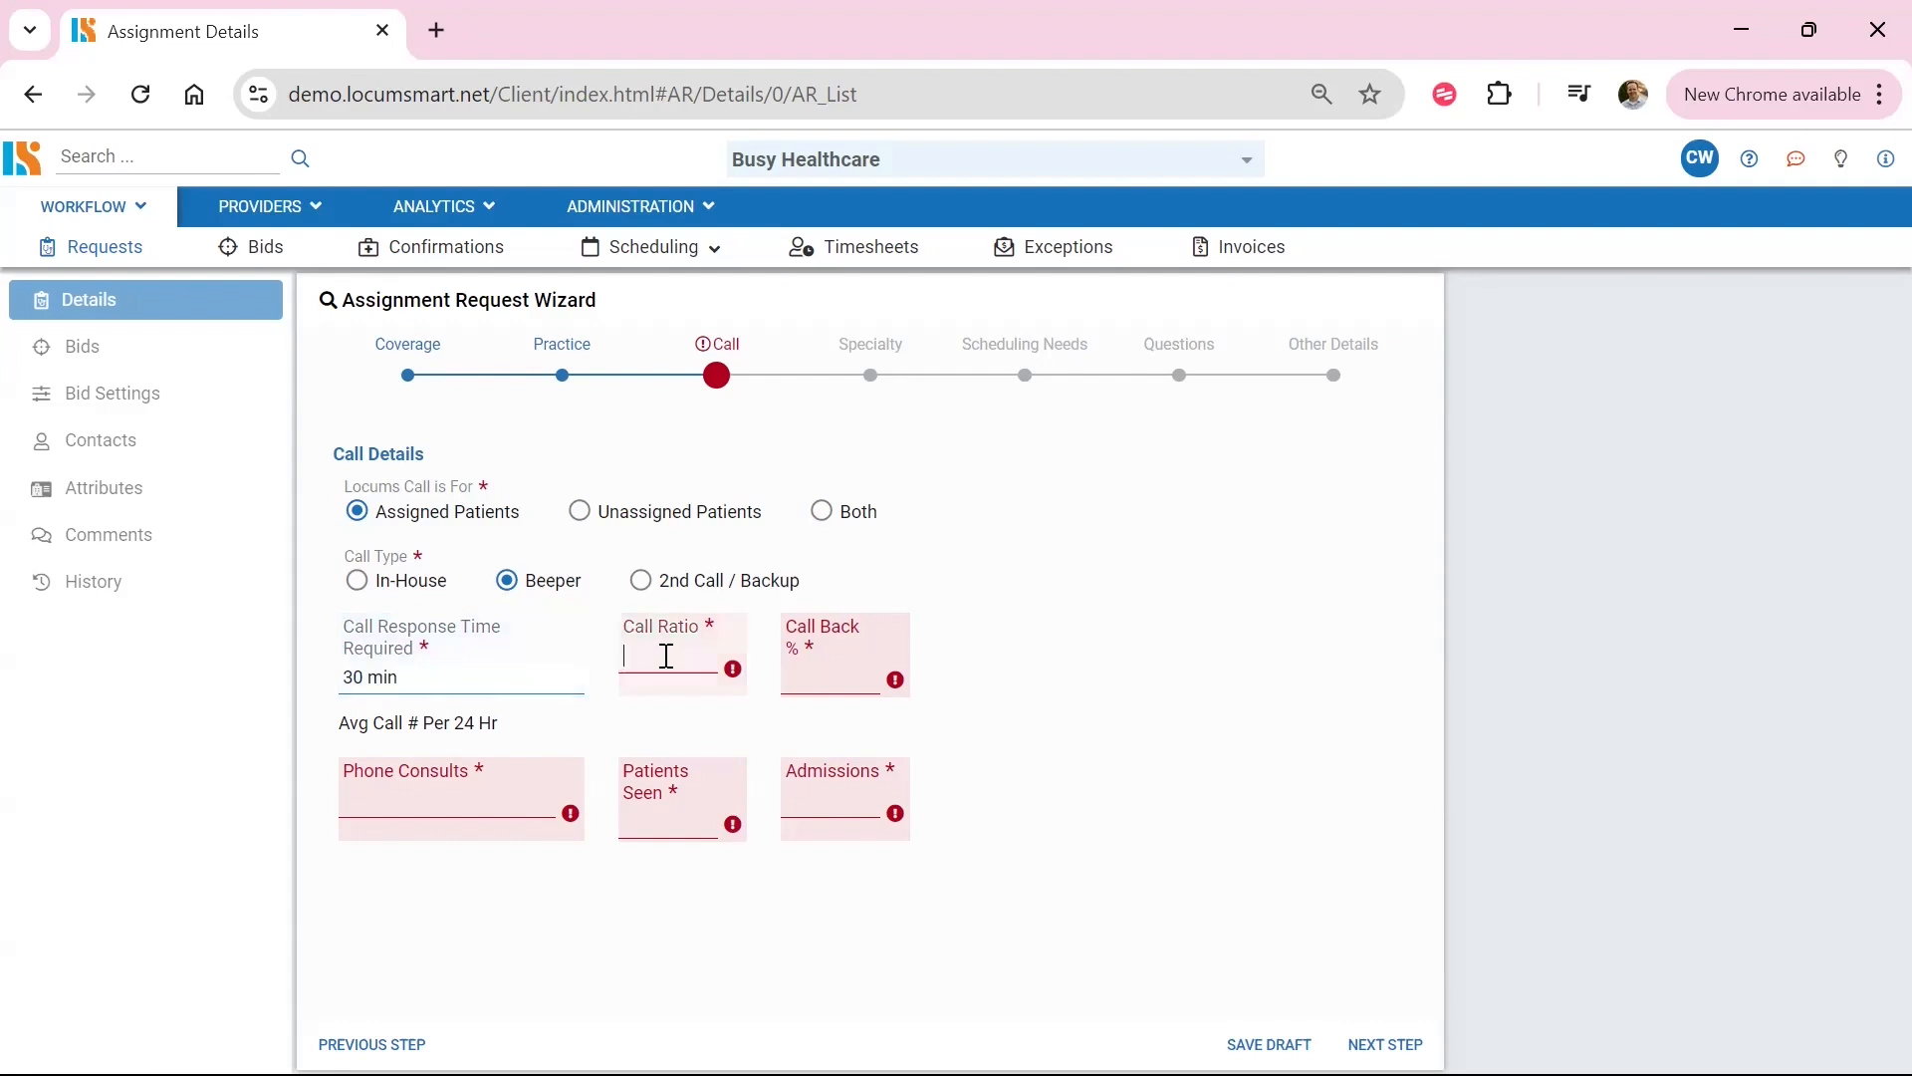
type("1:1")
left_click(851, 685)
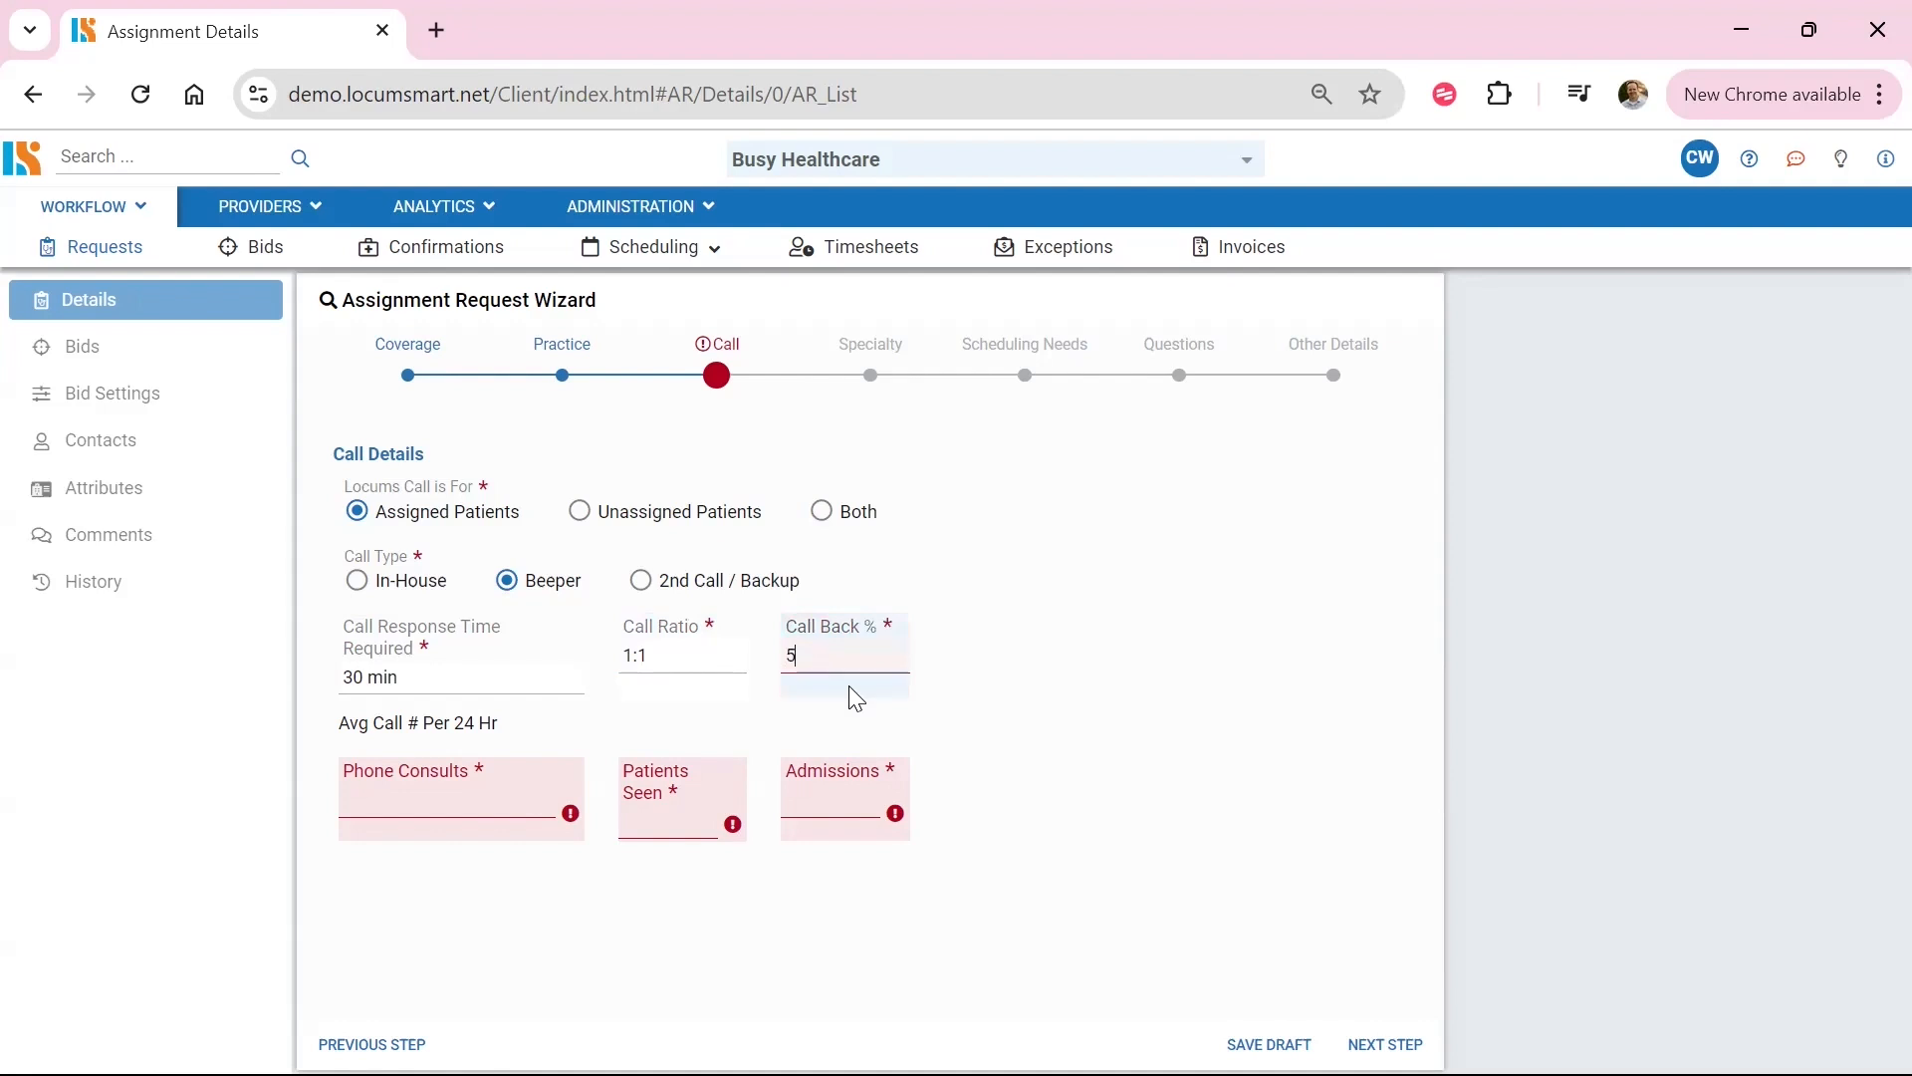
- Set the average calls per 24 hr to 5 phone consults, 6-10 patients seen and 3 admissions, and continue to the following wizard step
left_click(391, 805)
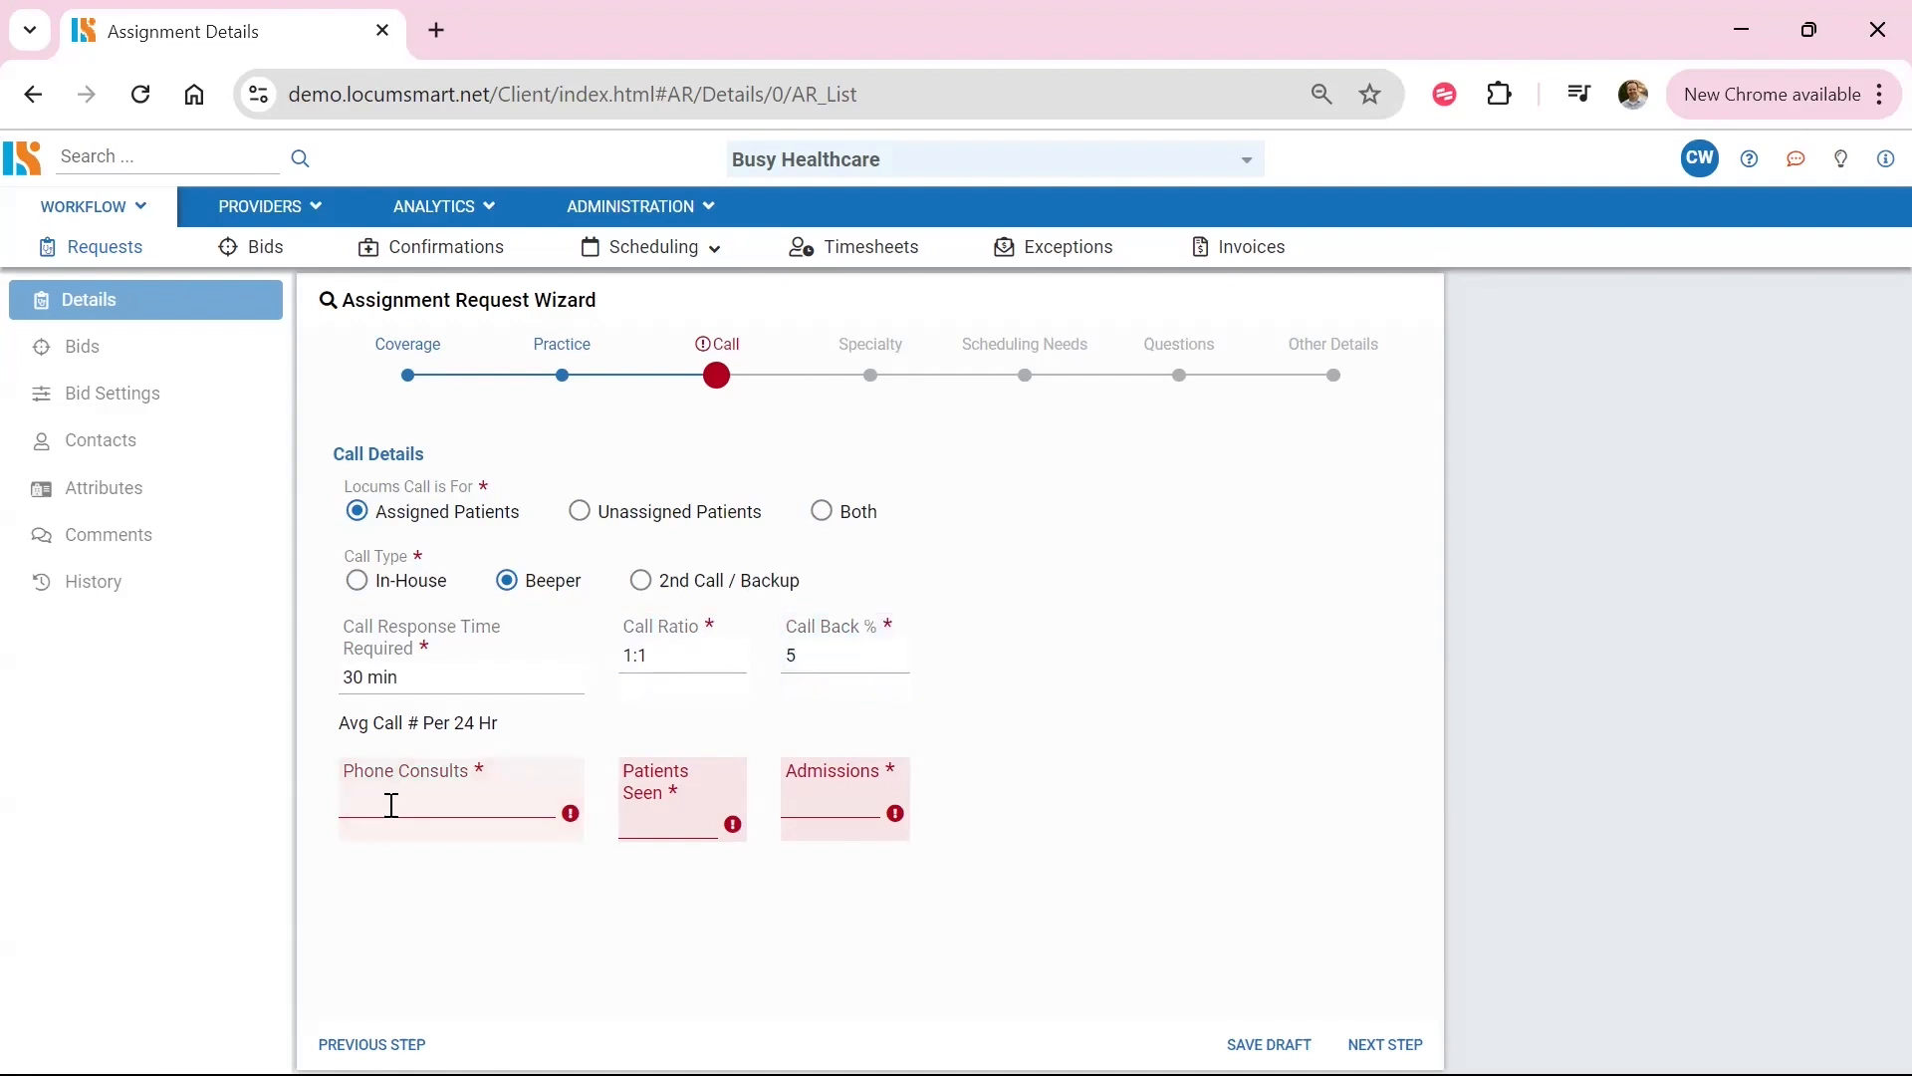
type("5")
left_click(642, 823)
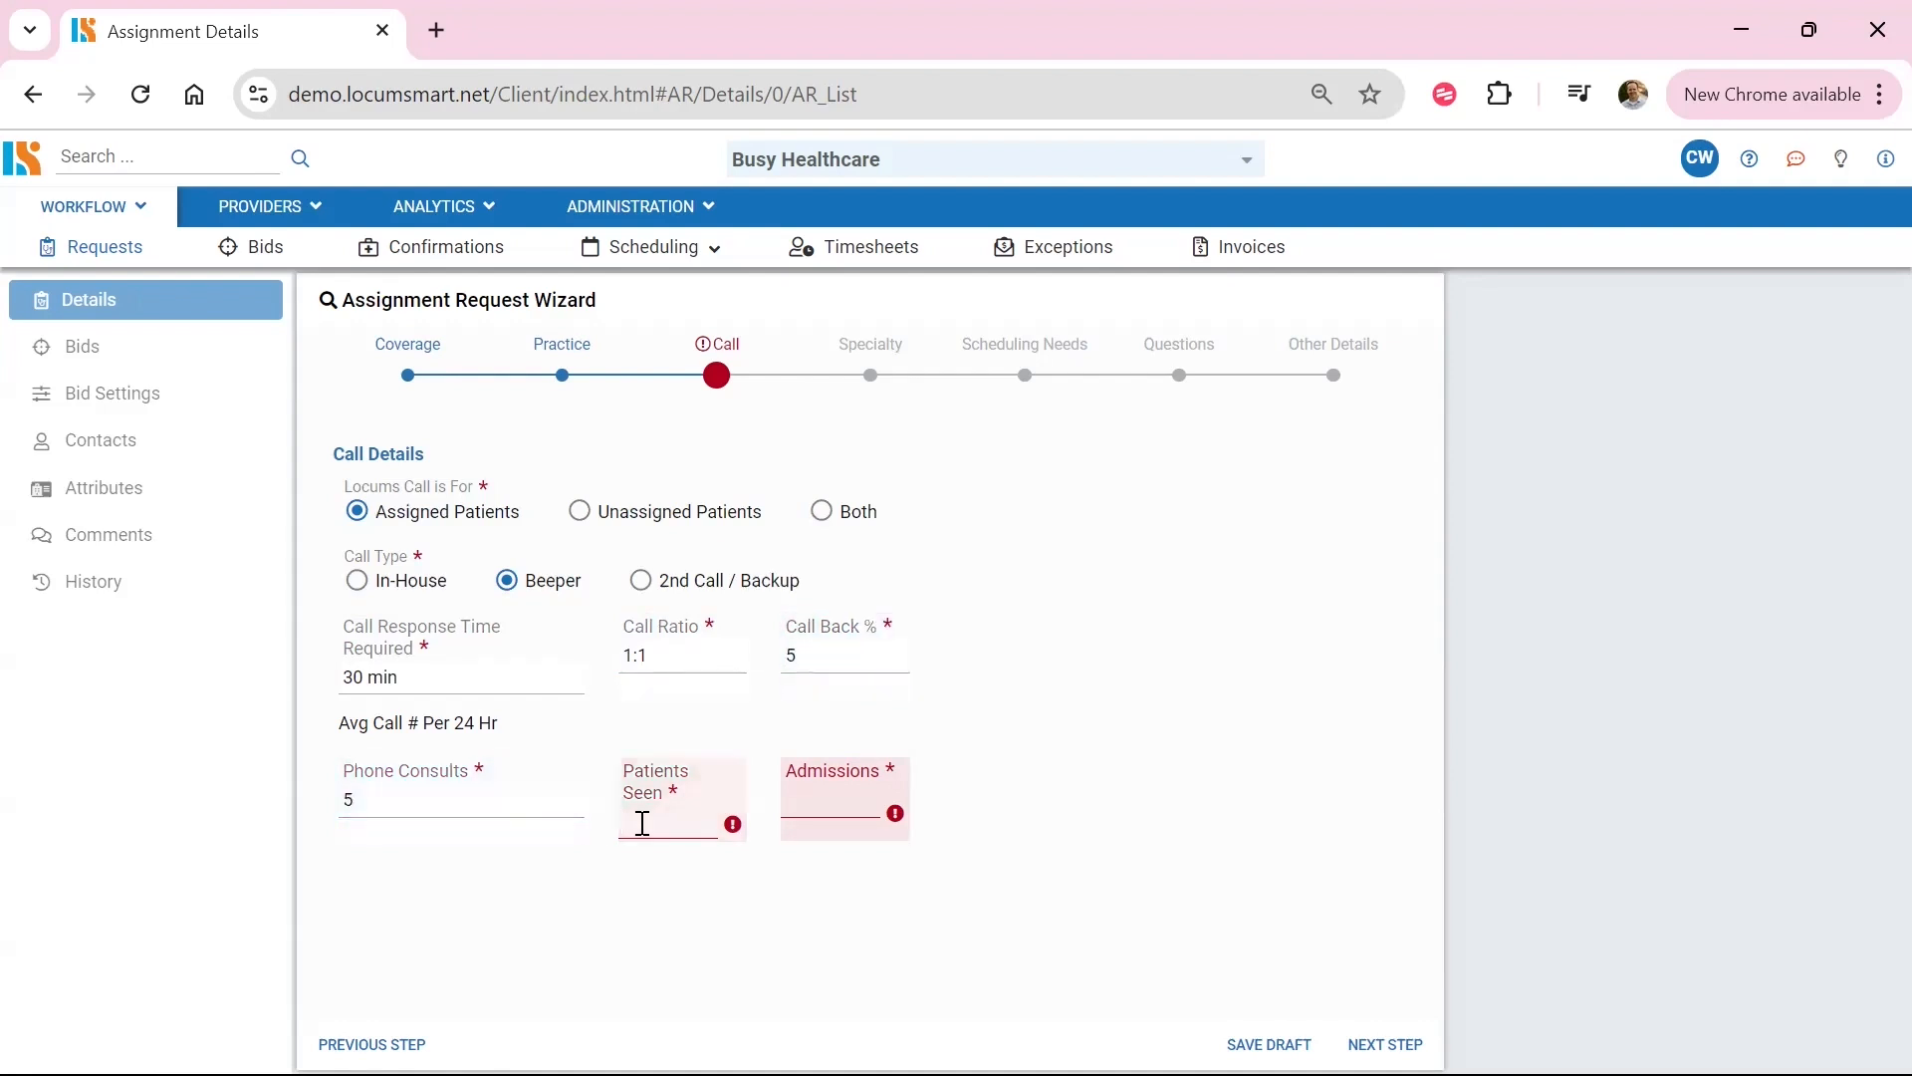
type("6-10")
key("Tab")
type("3")
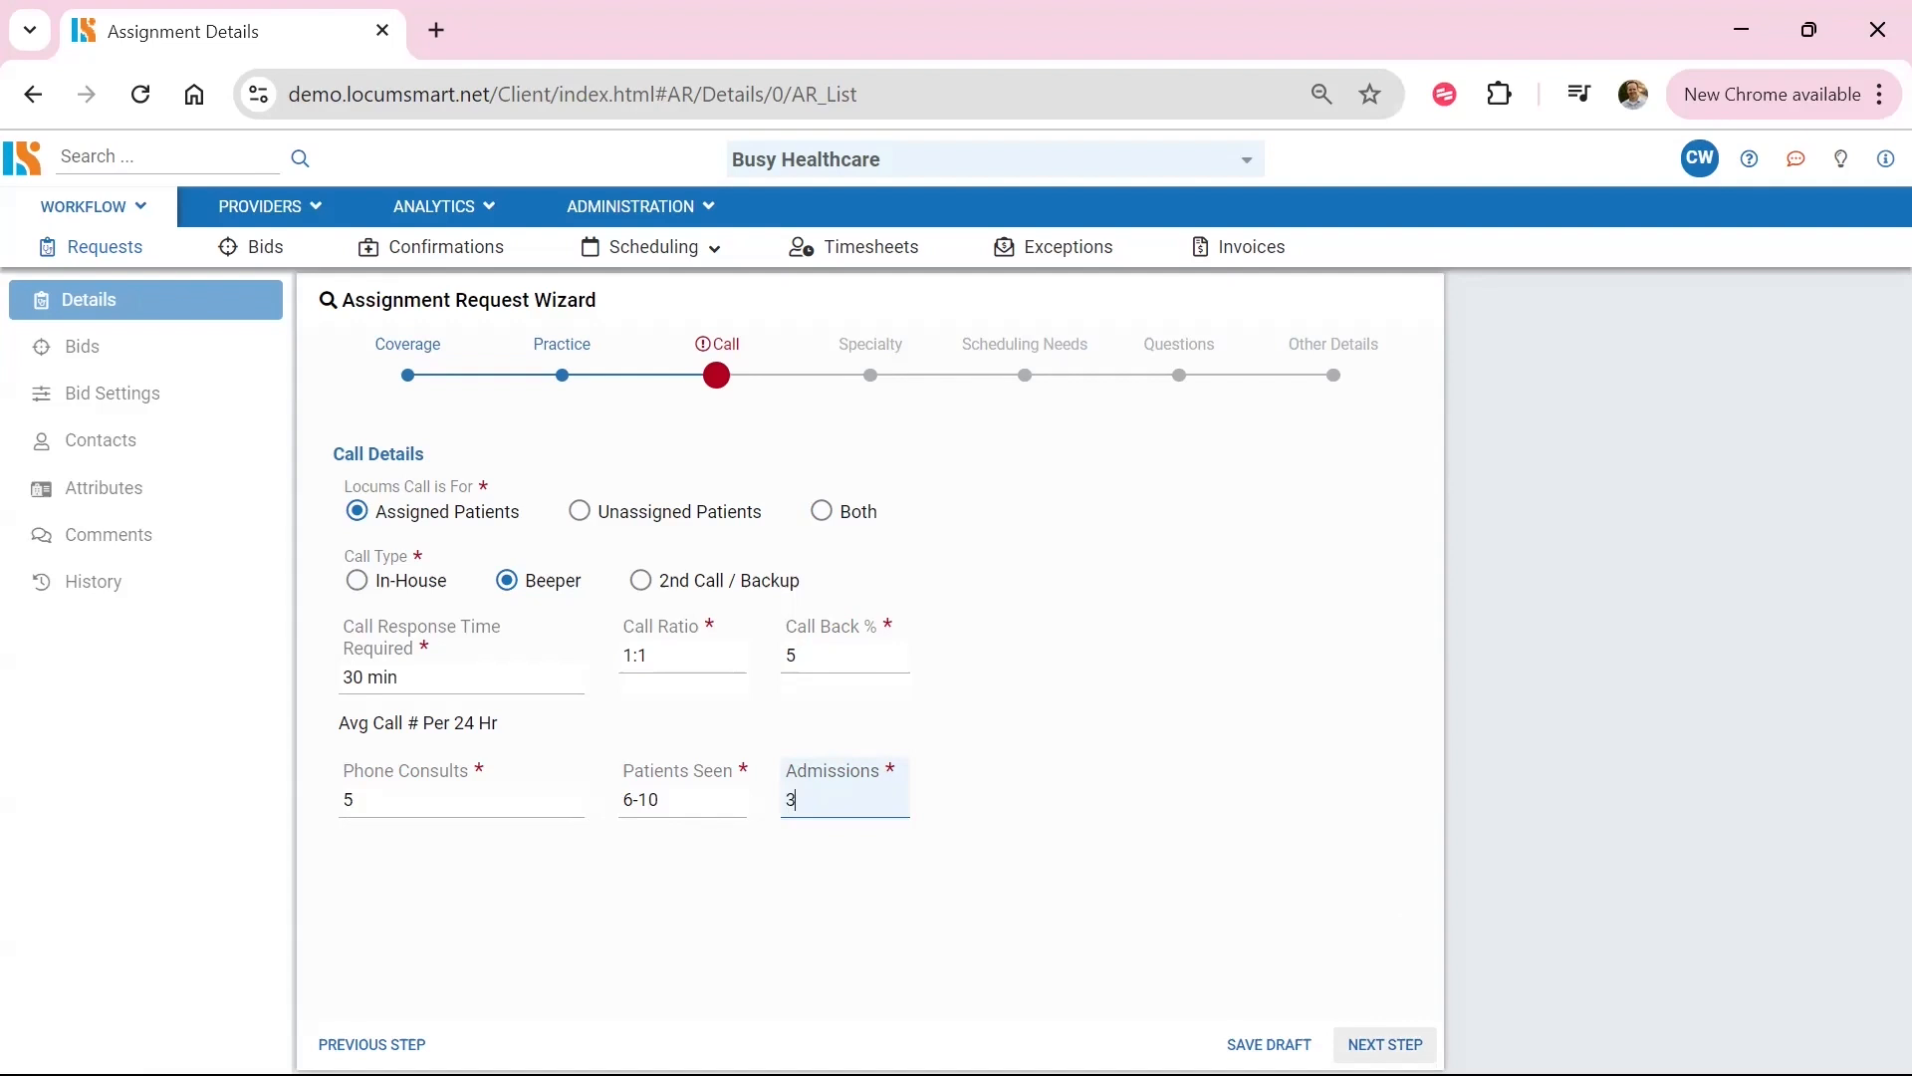
left_click(1386, 1044)
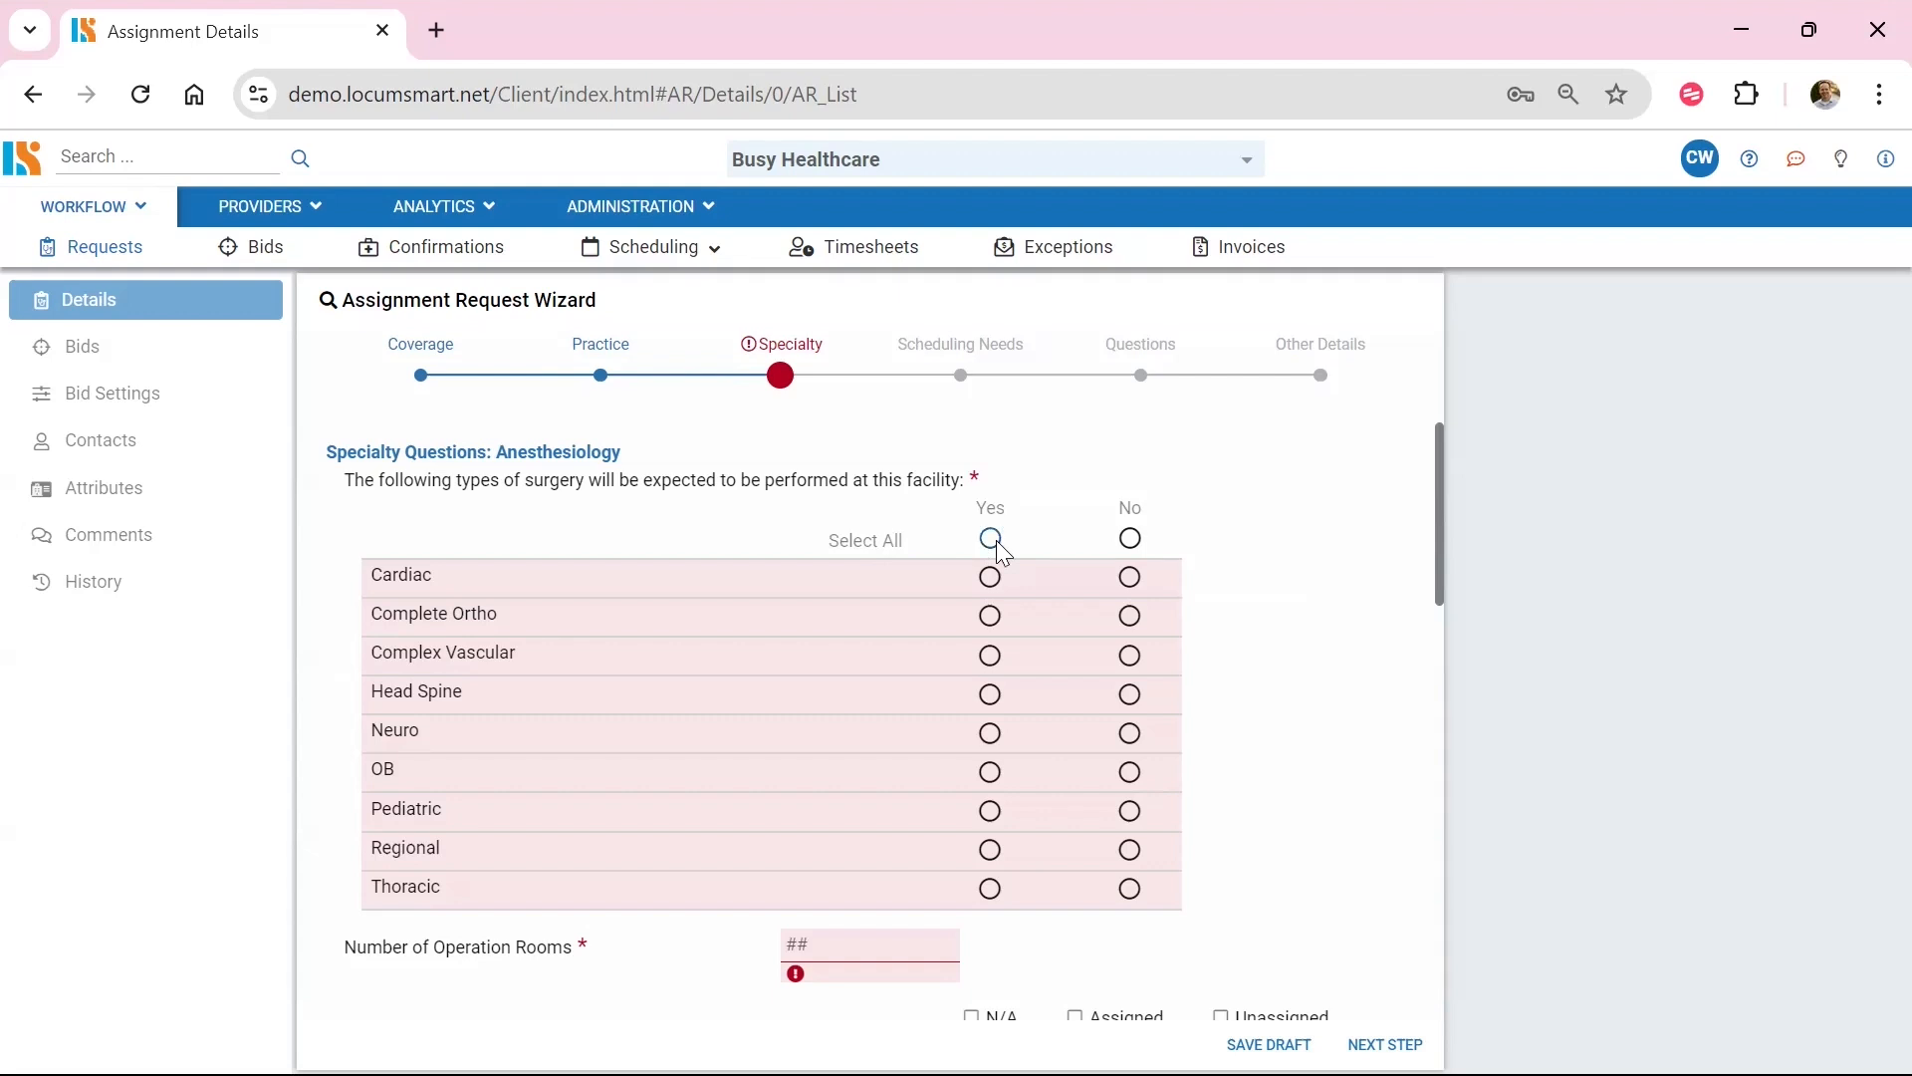
- Answer No for all expected surgery types, and change Cardiac, Complex Vascular, Neuro and Pediatric to Yes
left_click(889, 540)
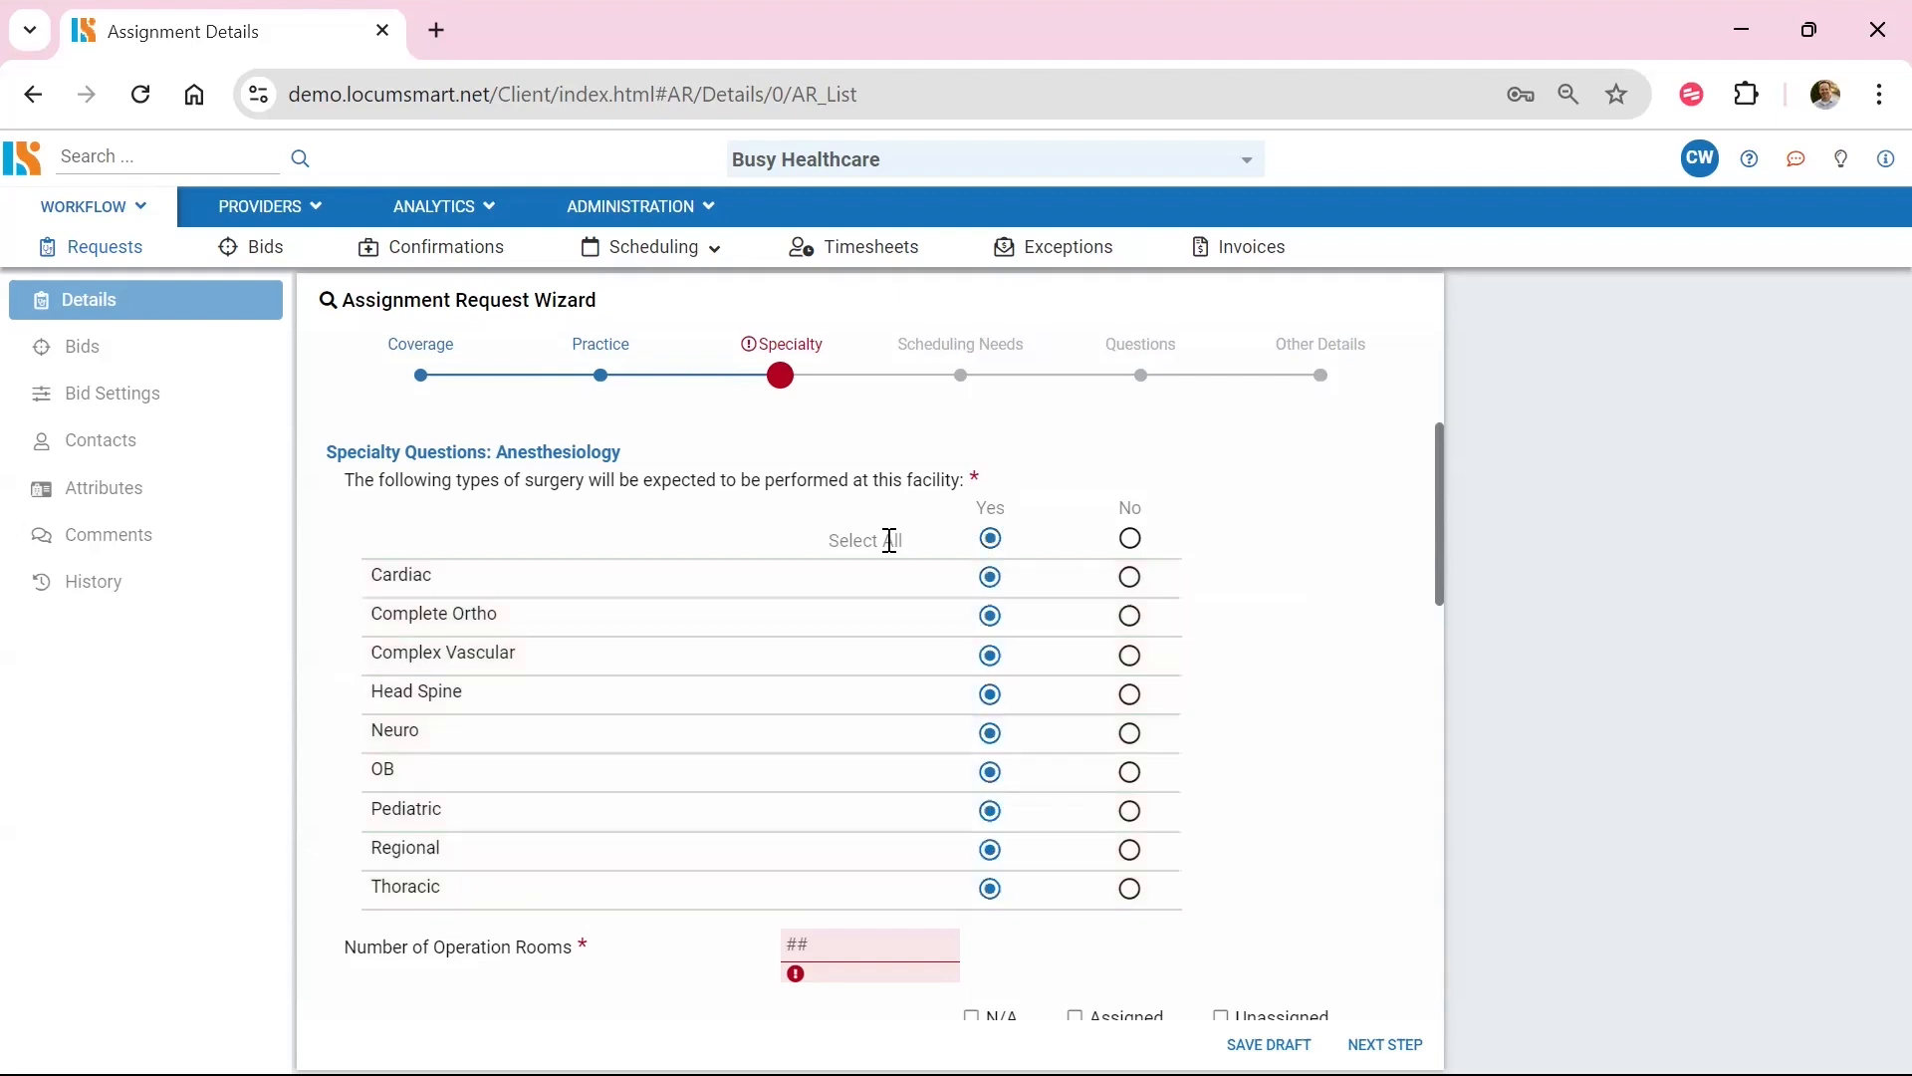
left_click(1131, 540)
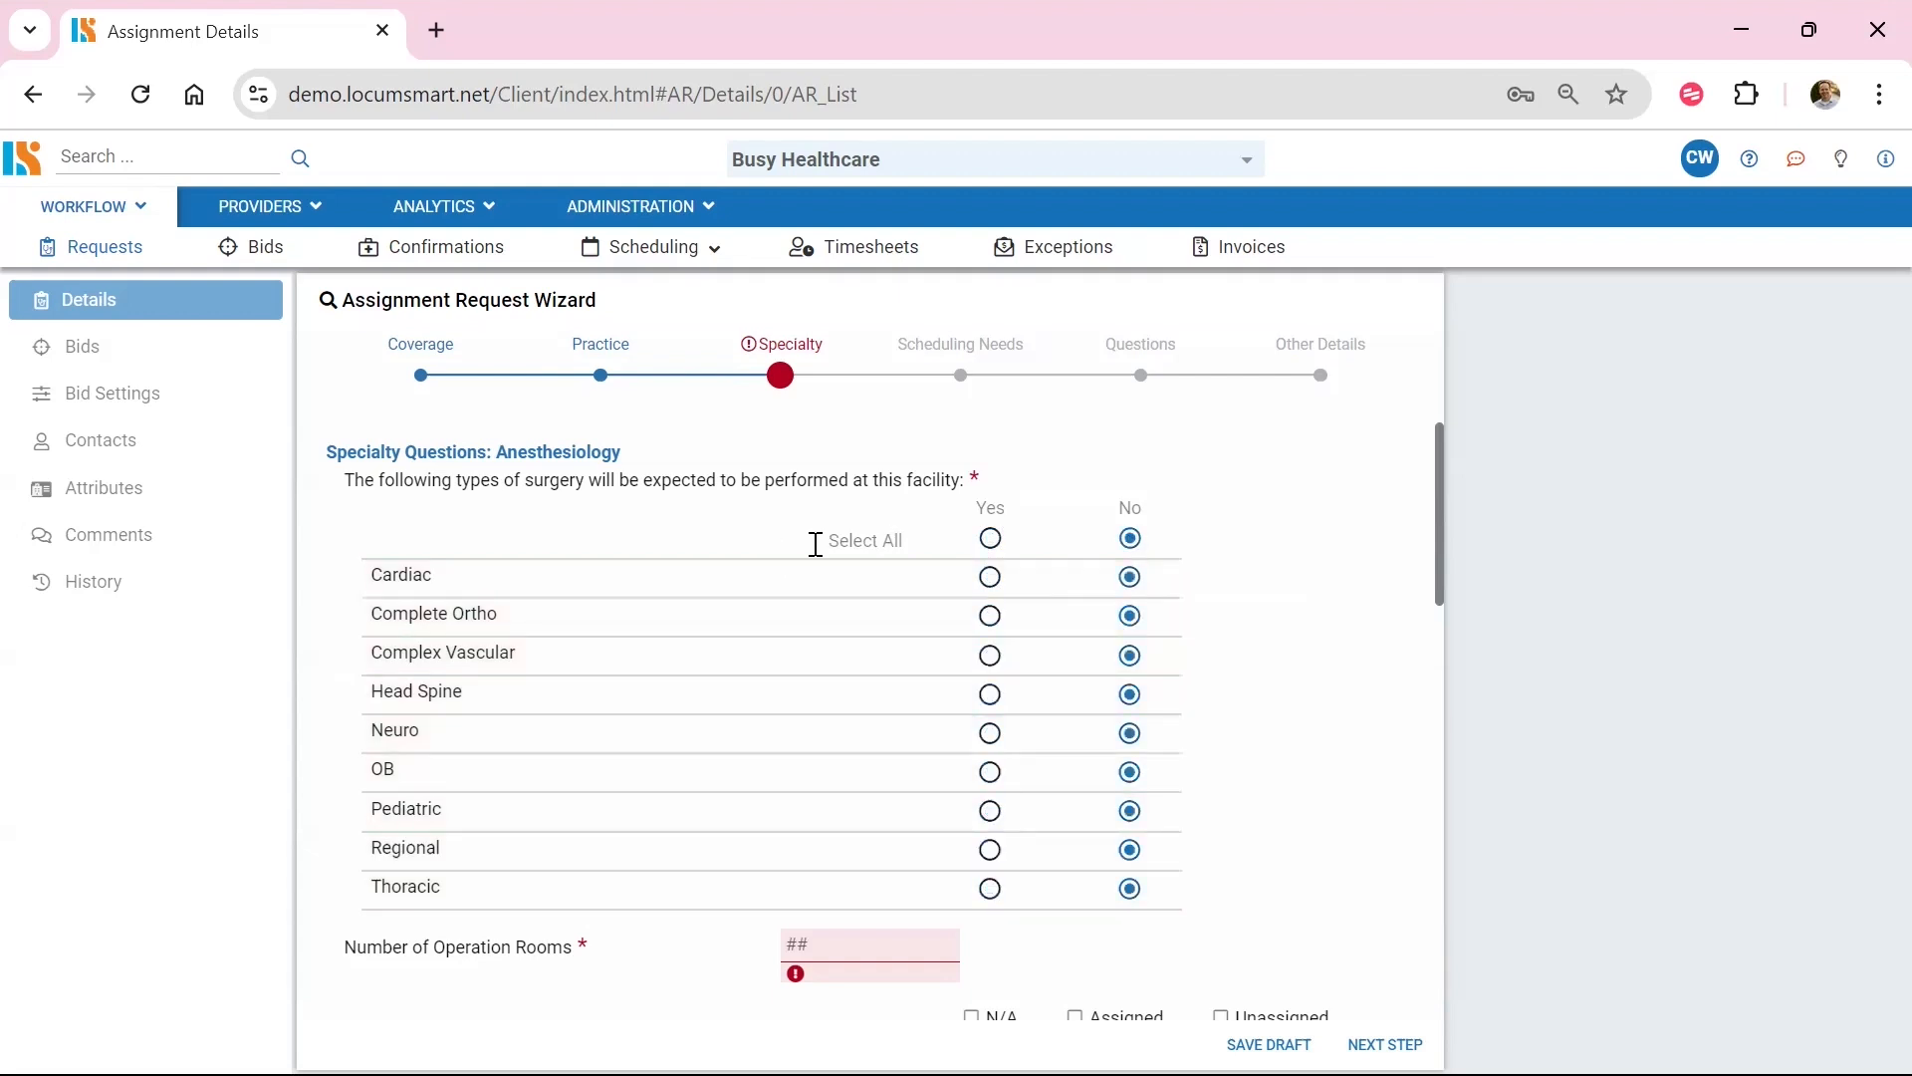
left_click(990, 577)
left_click(990, 655)
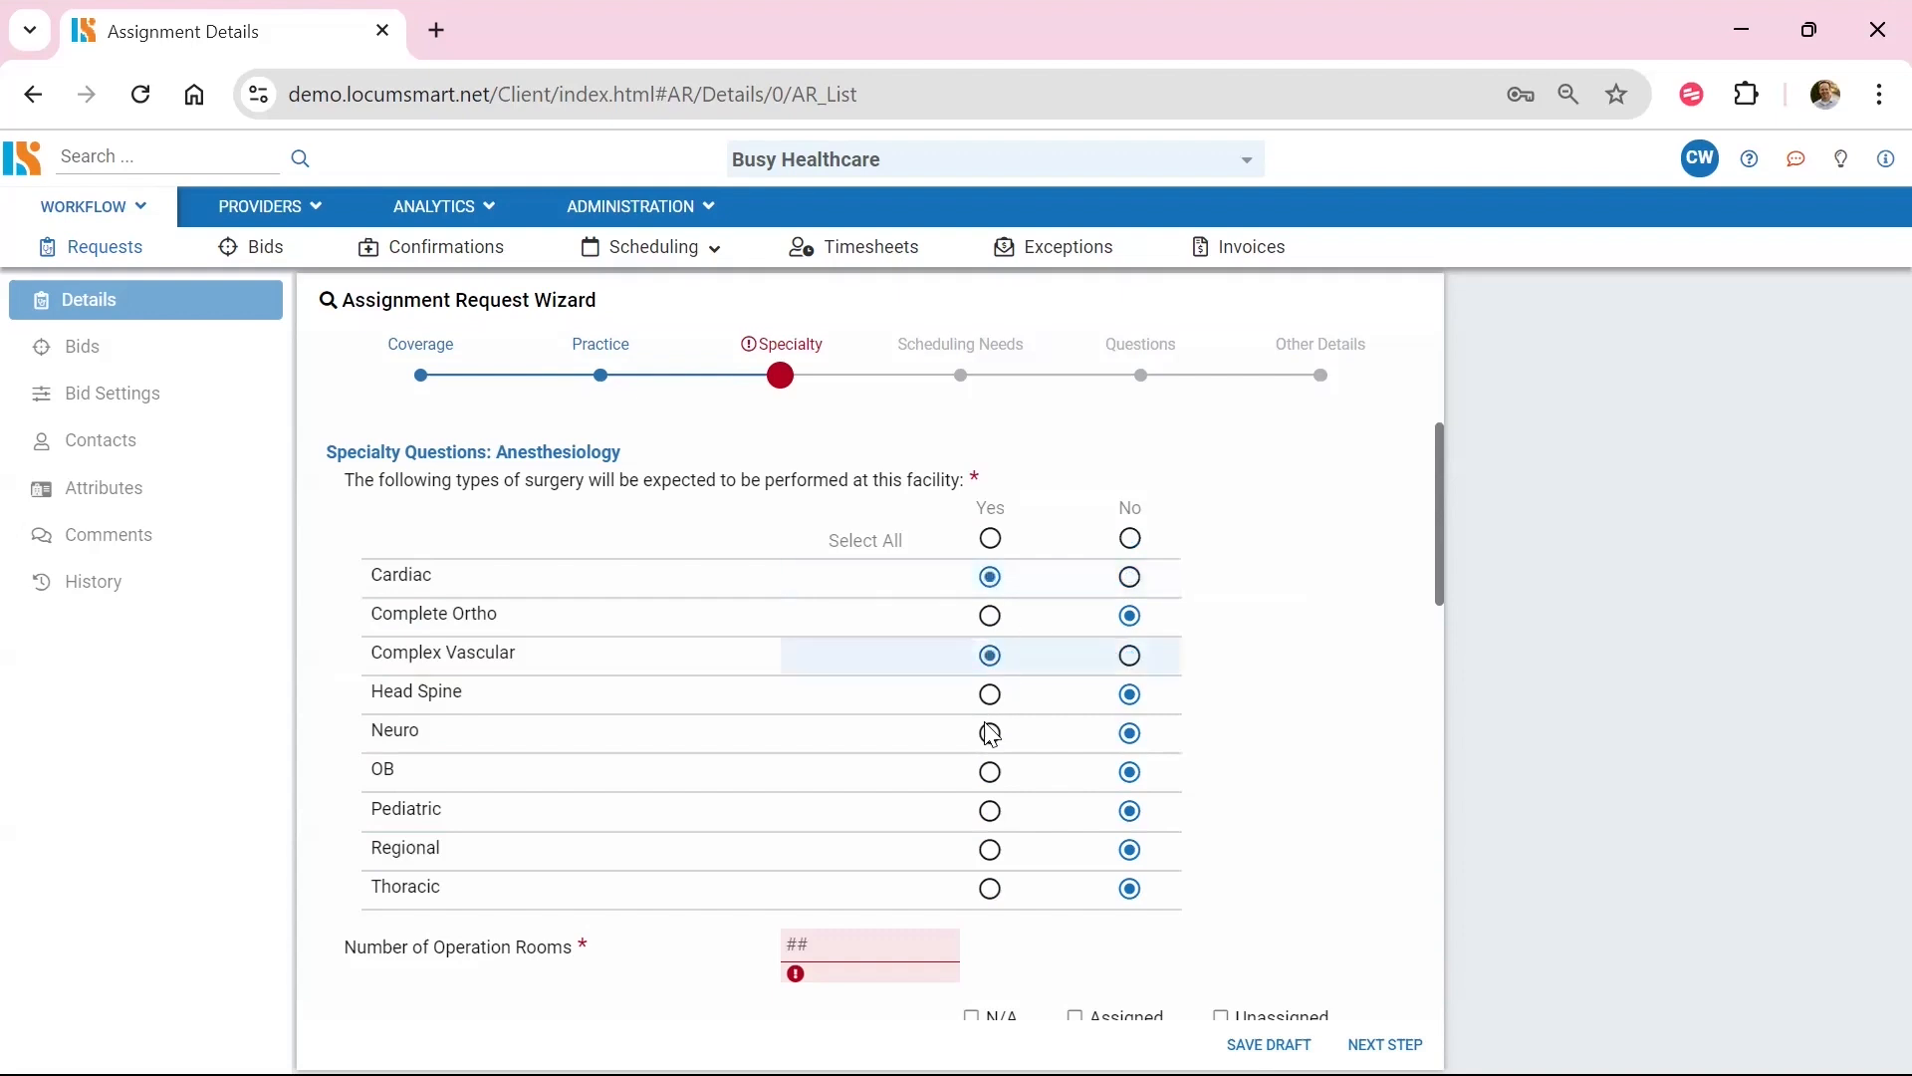
left_click(992, 734)
left_click(990, 811)
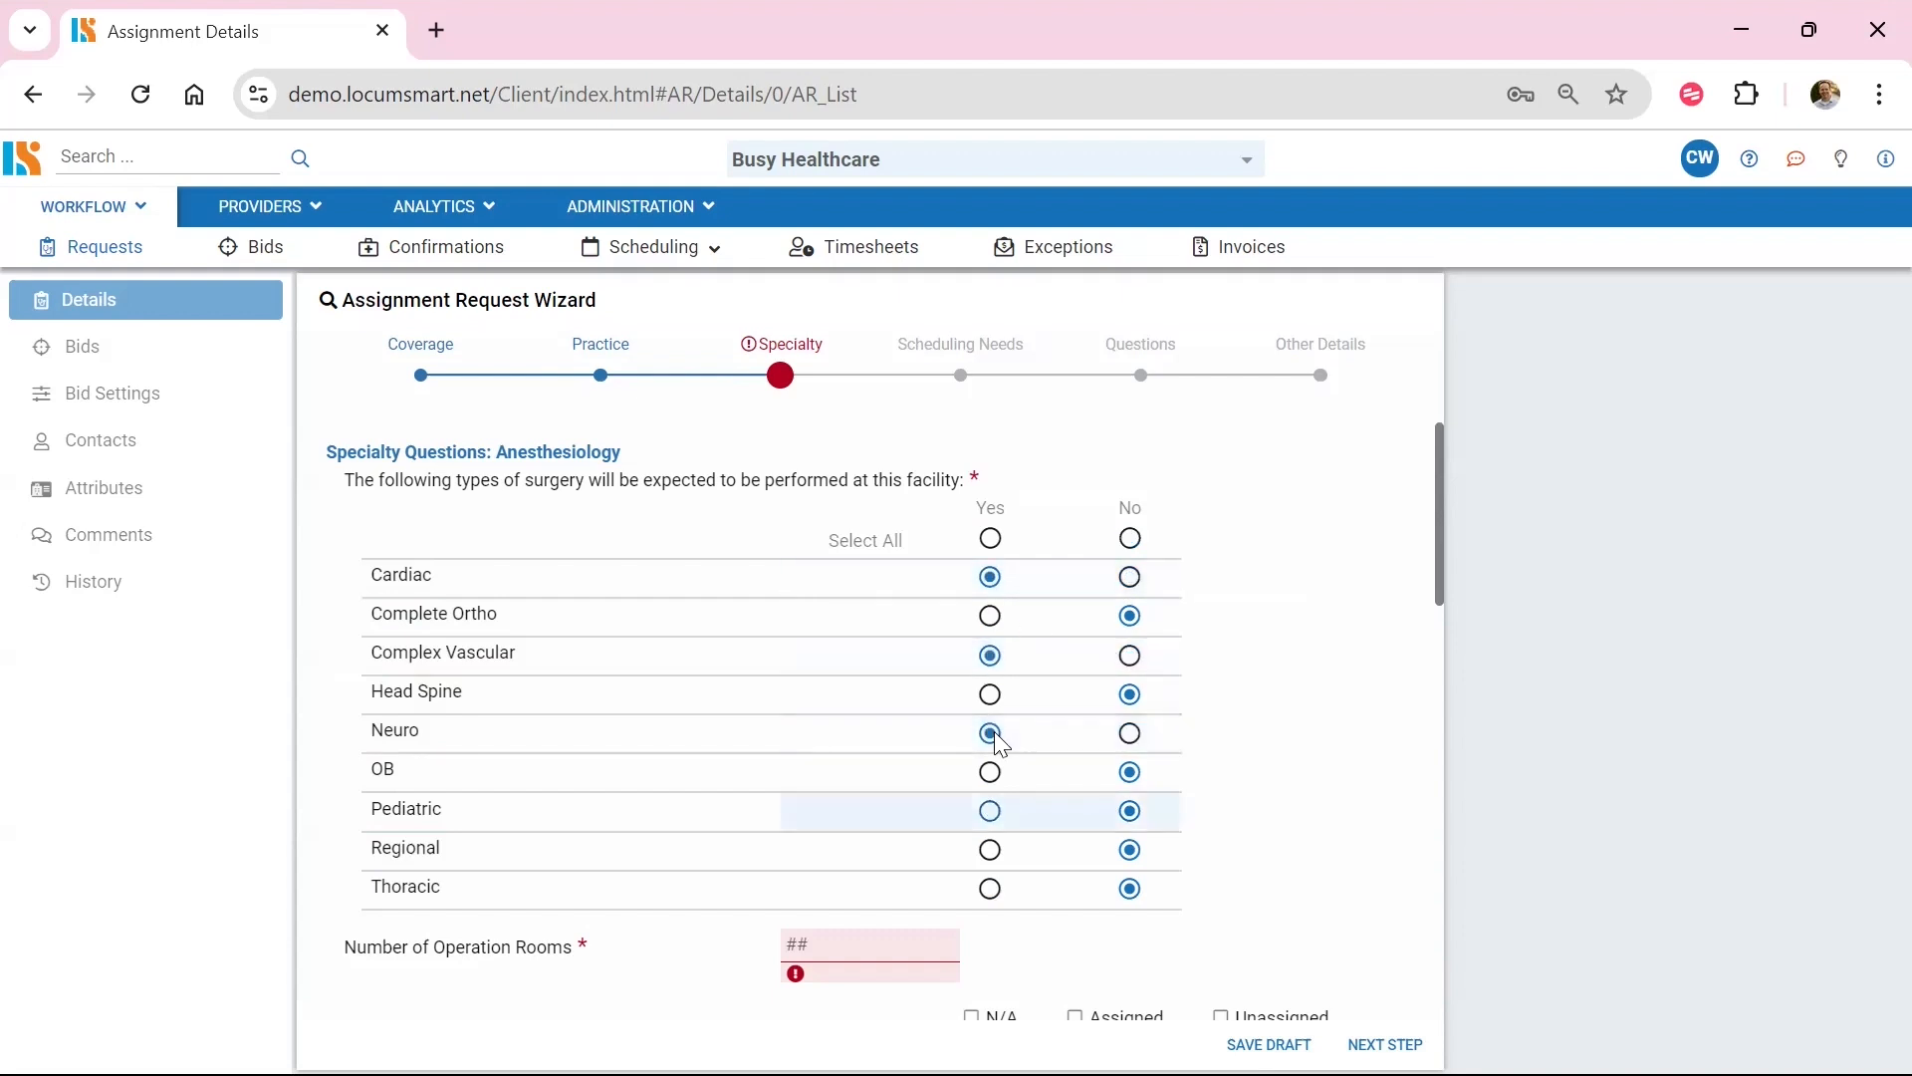
- Set the number of operation rooms to 3
scroll(972, 765, "down", 3)
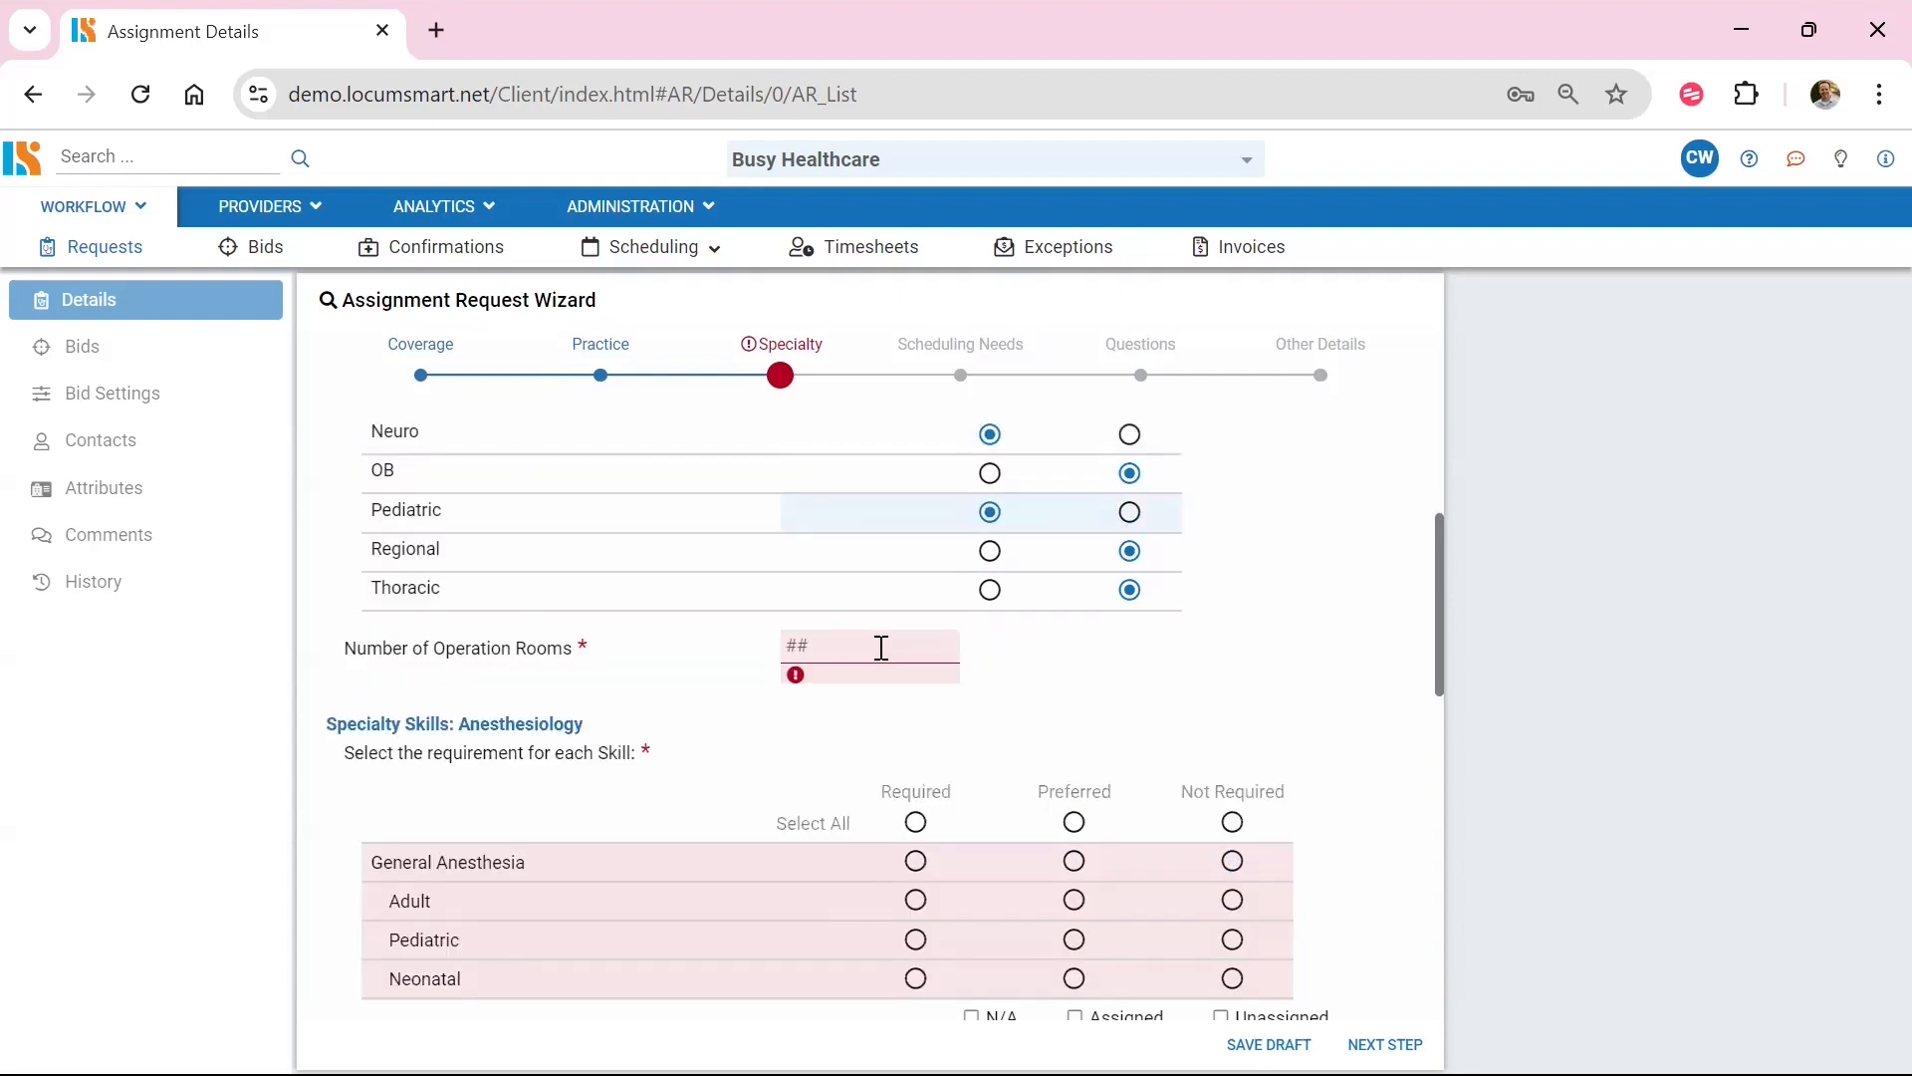
left_click(880, 647)
type("8")
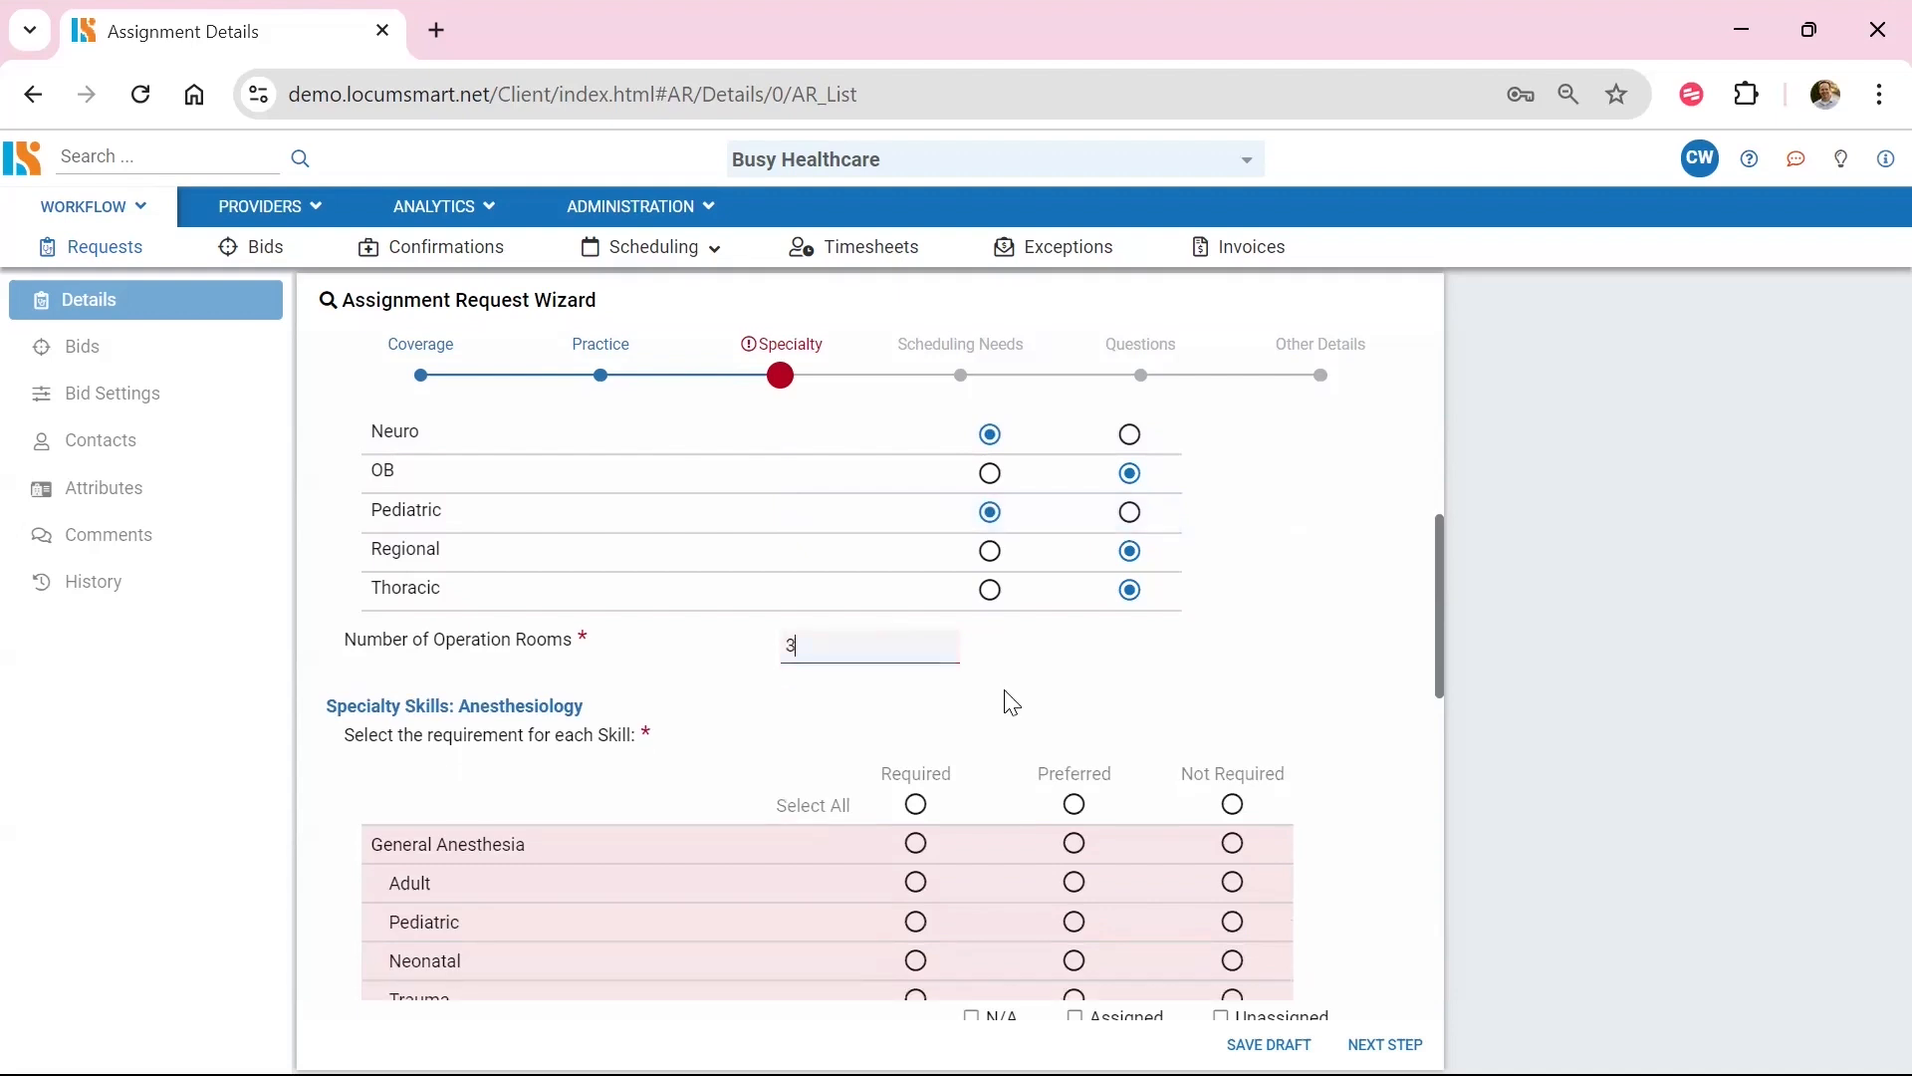
- Apply Required, Preferred and Not Required to all anesthesiology skills in turn, and settle on Required for all of them
scroll(1005, 691, "down", 3)
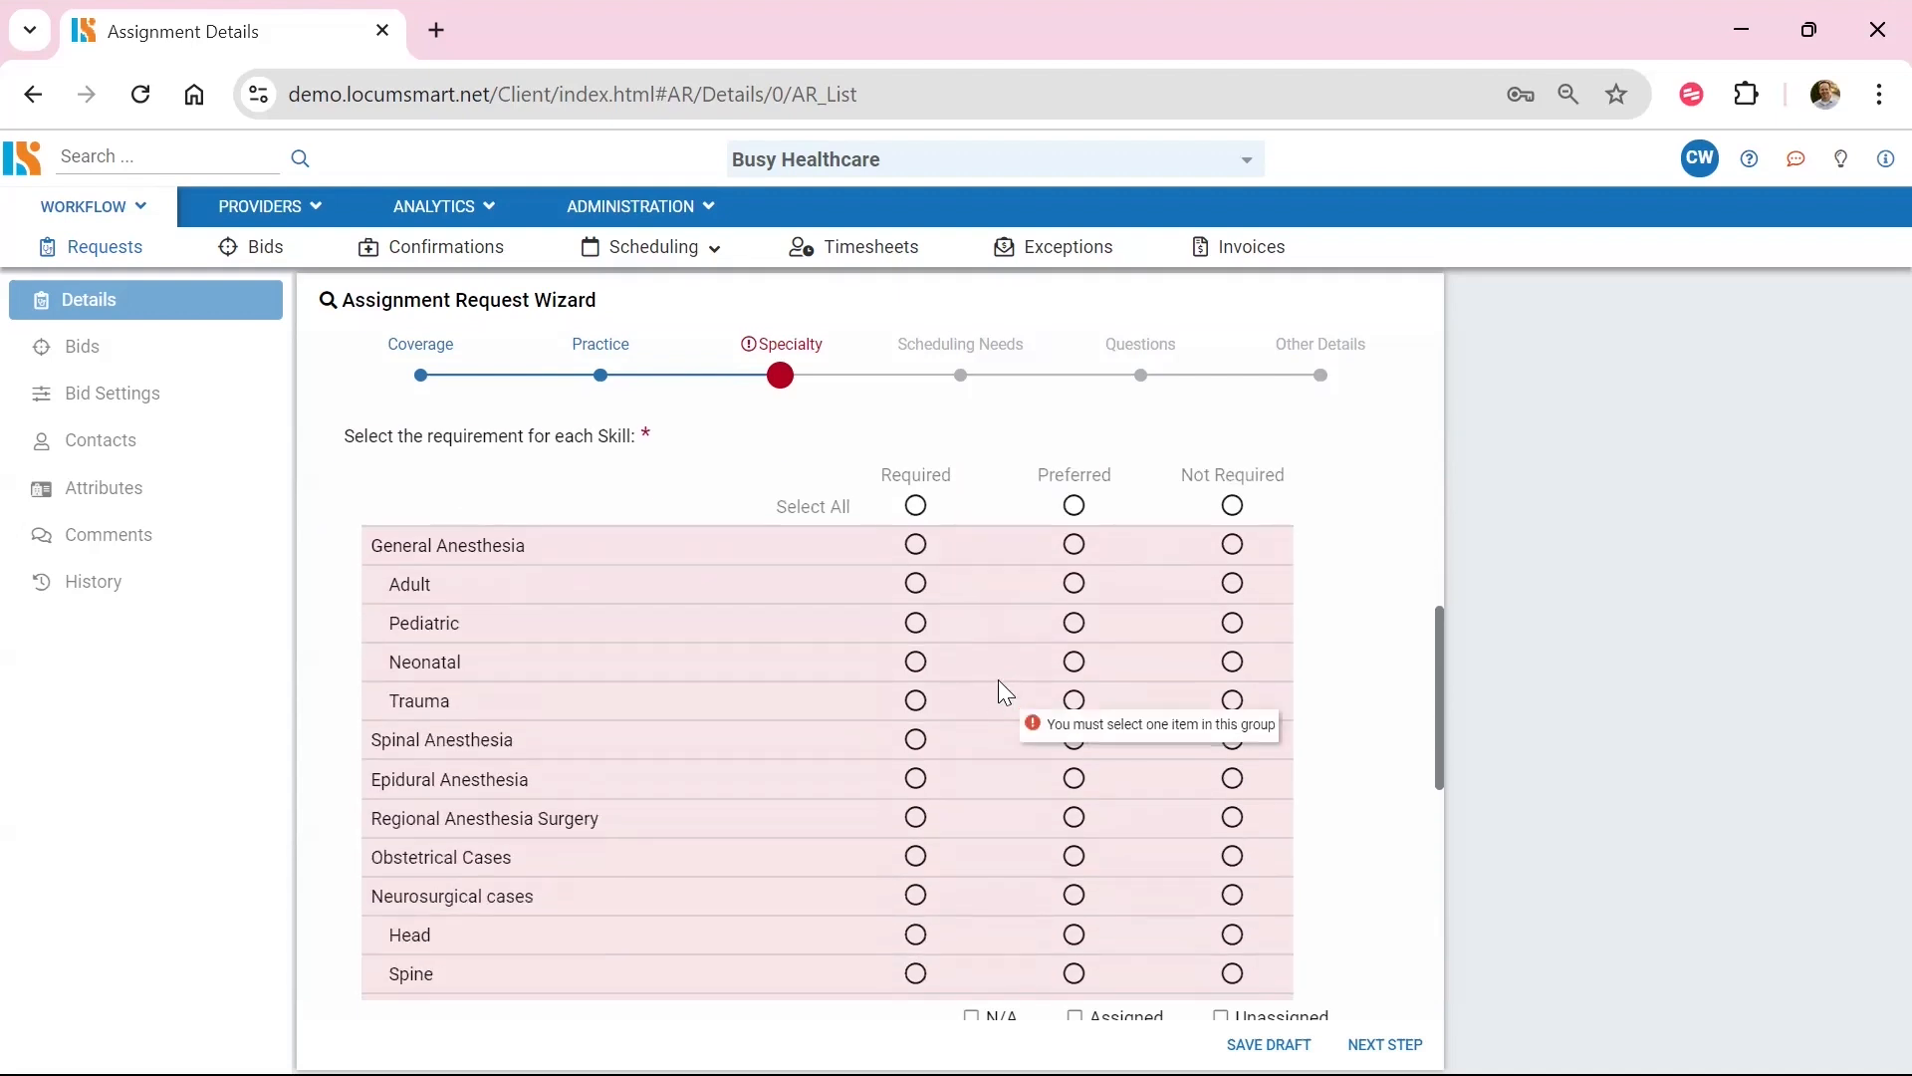
scroll(997, 679, "up", 1)
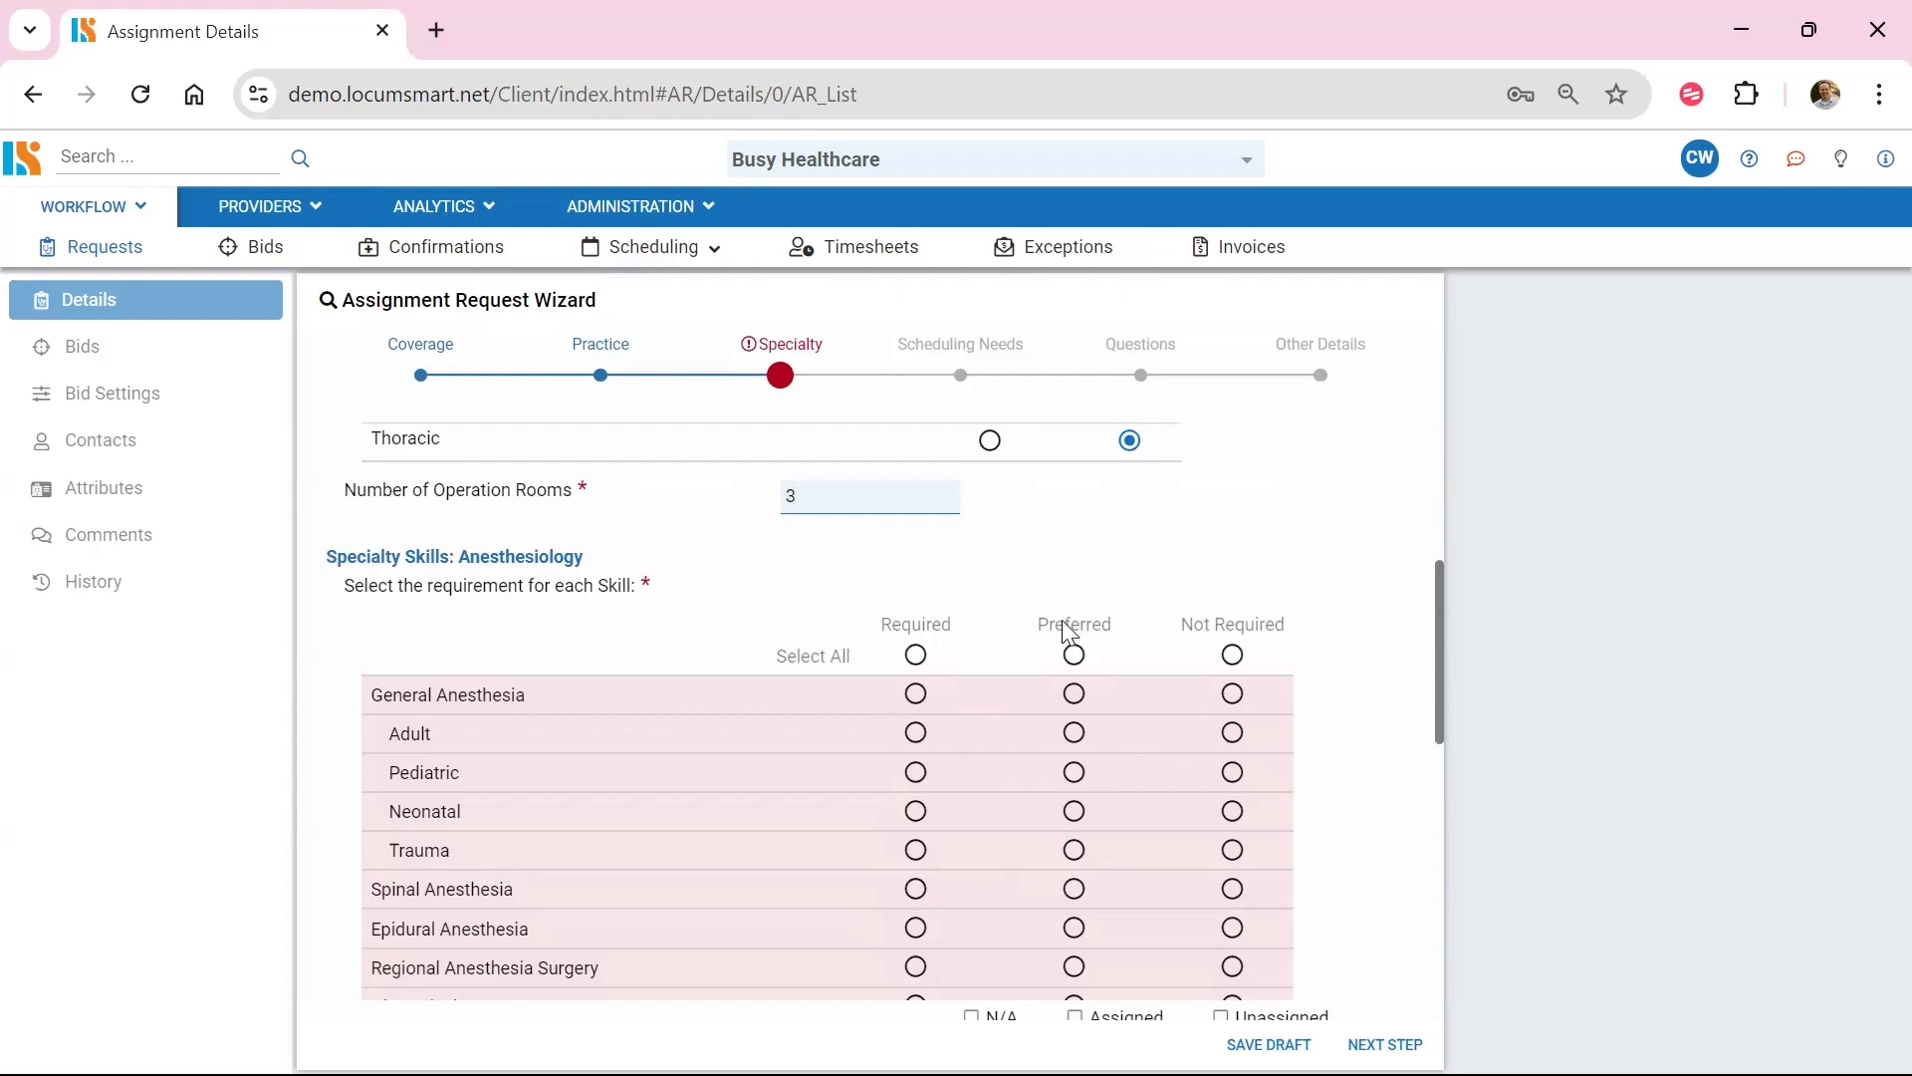
scroll(982, 677, "down", 1)
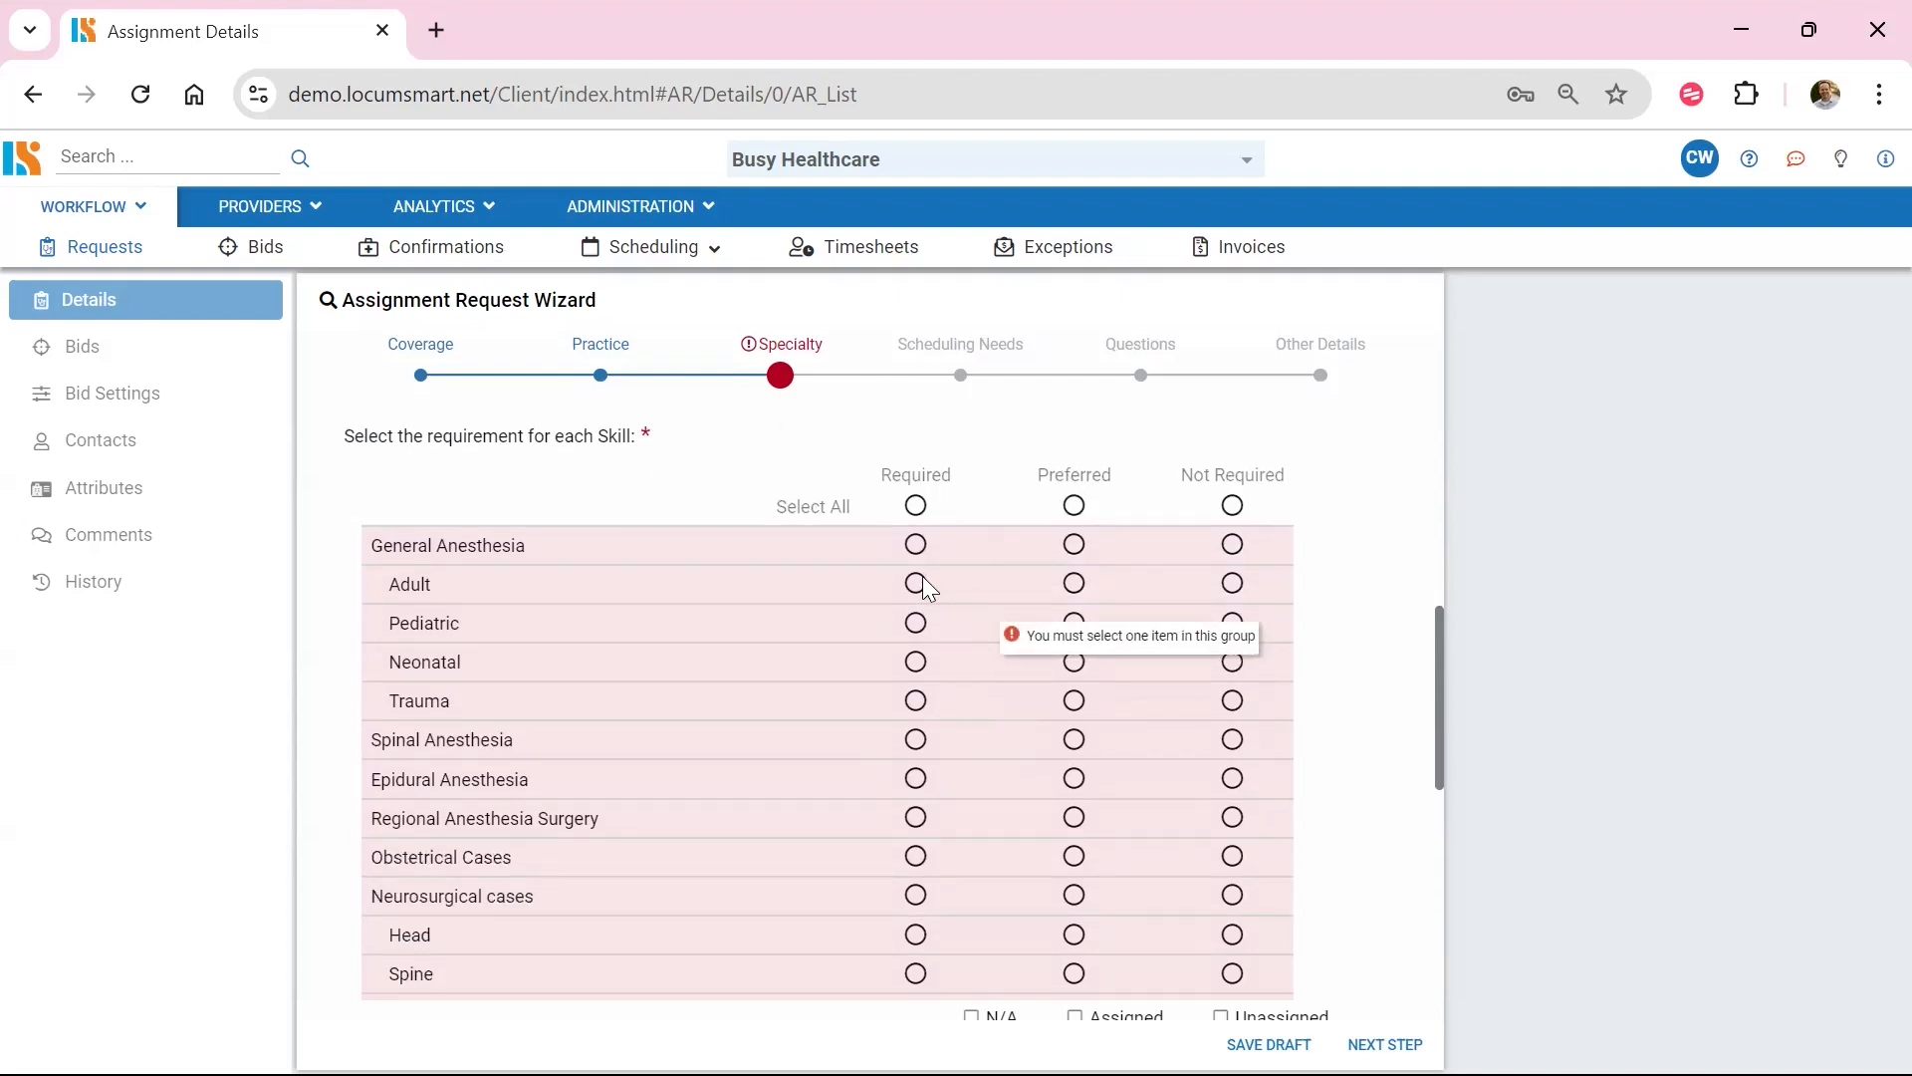
left_click(916, 507)
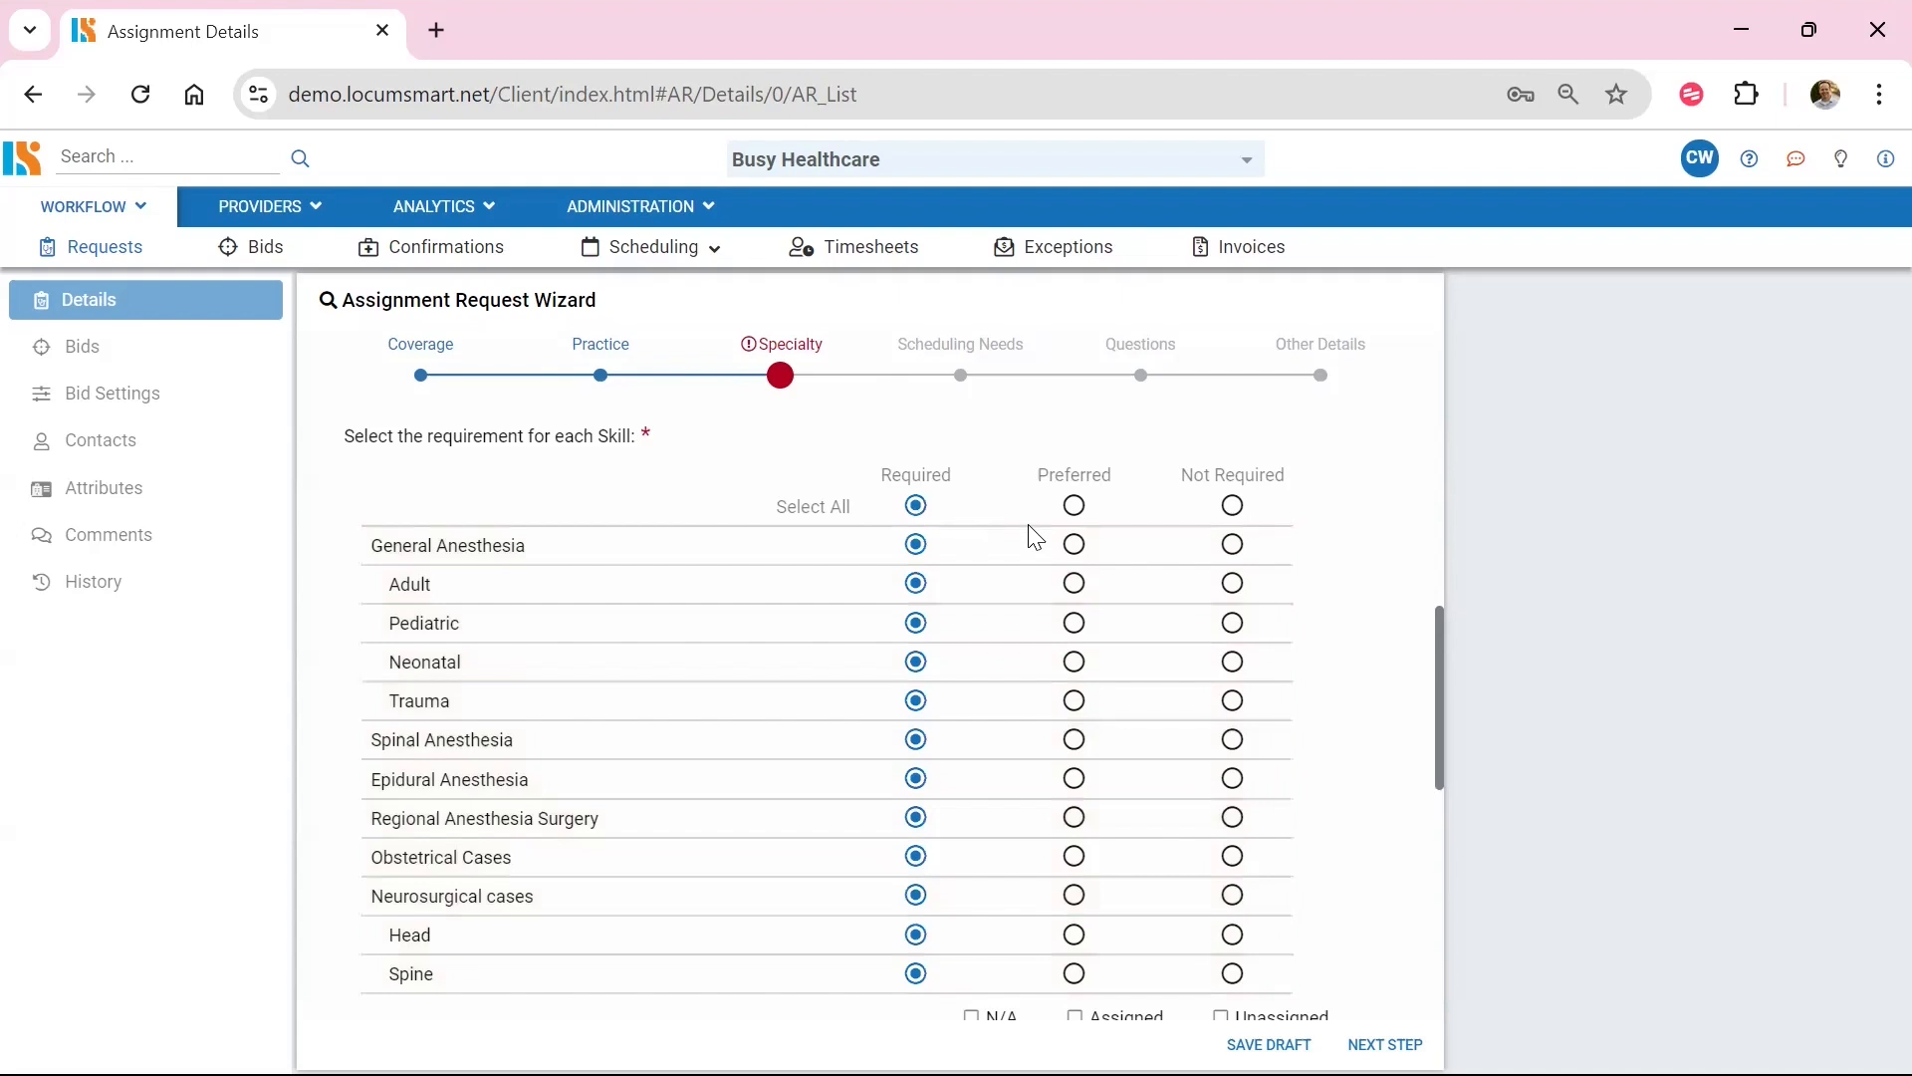
left_click(1074, 506)
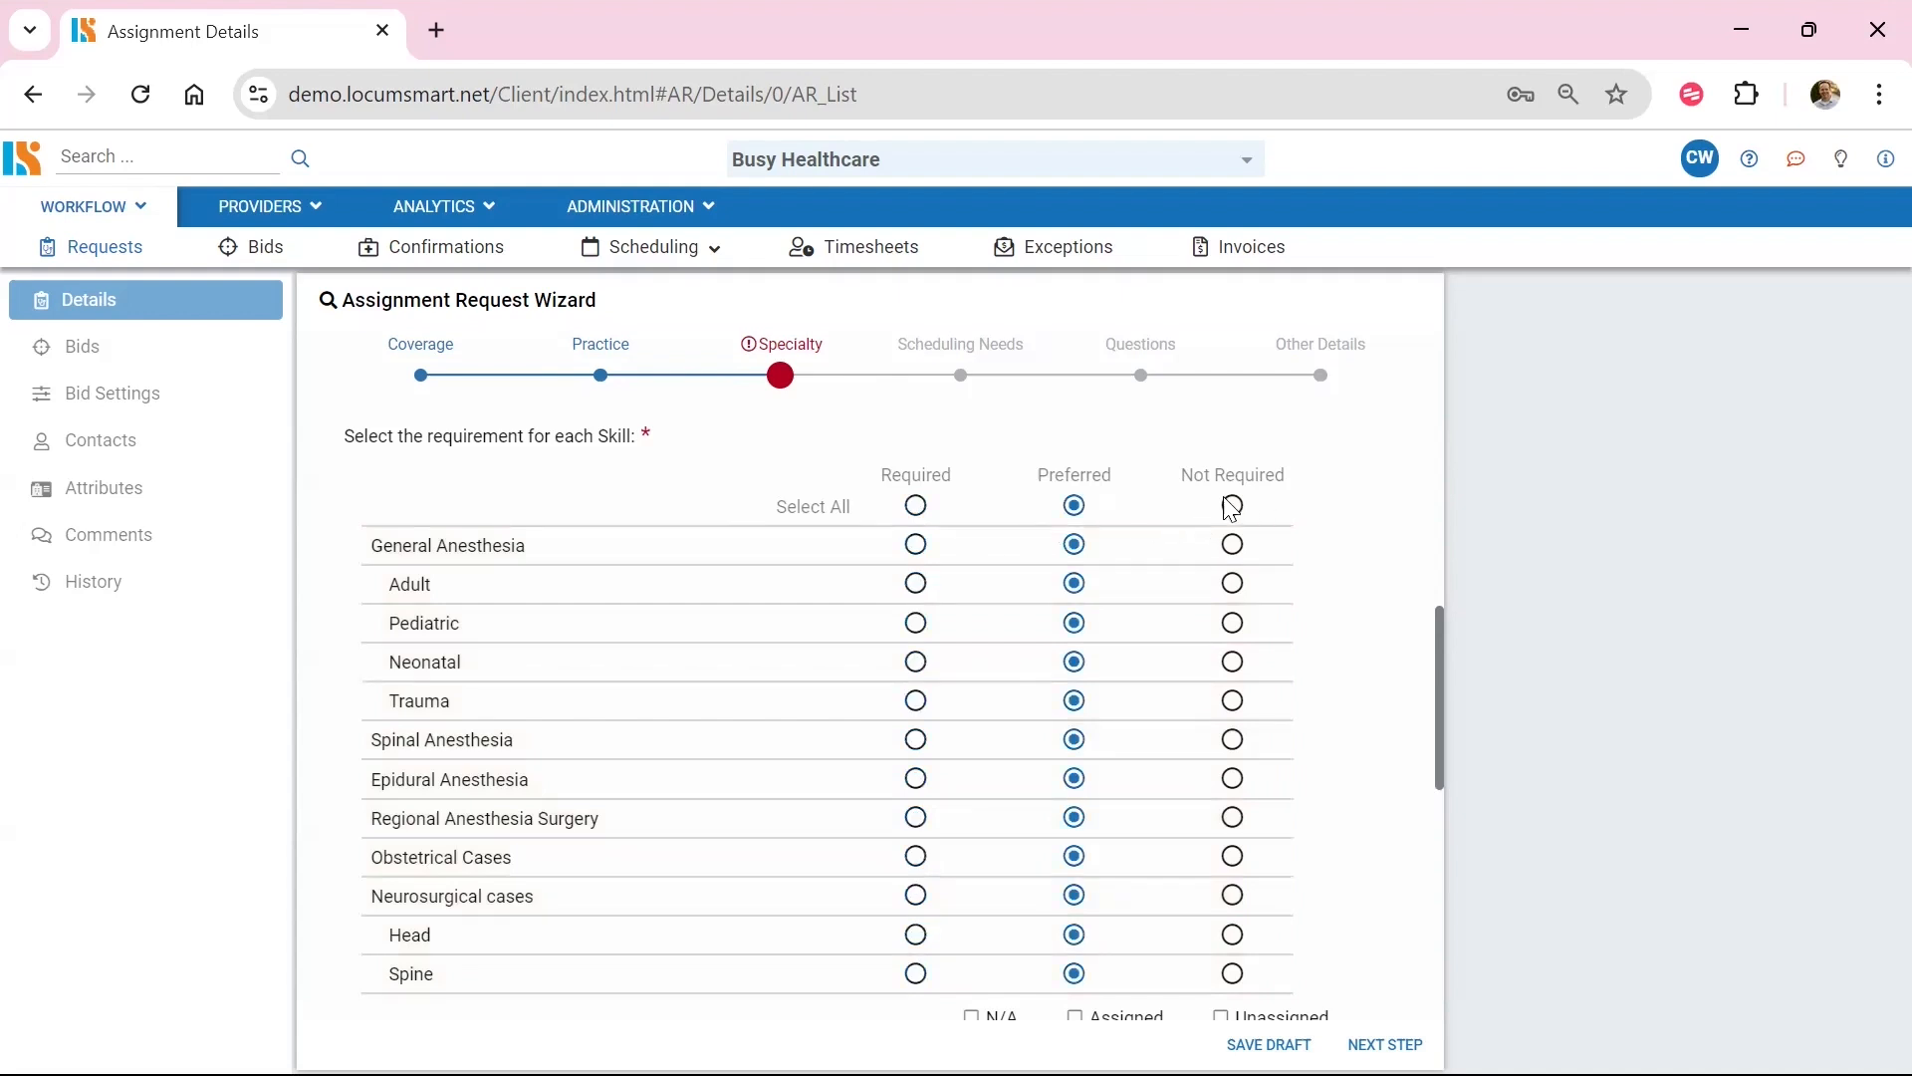
left_click(1232, 505)
left_click(917, 505)
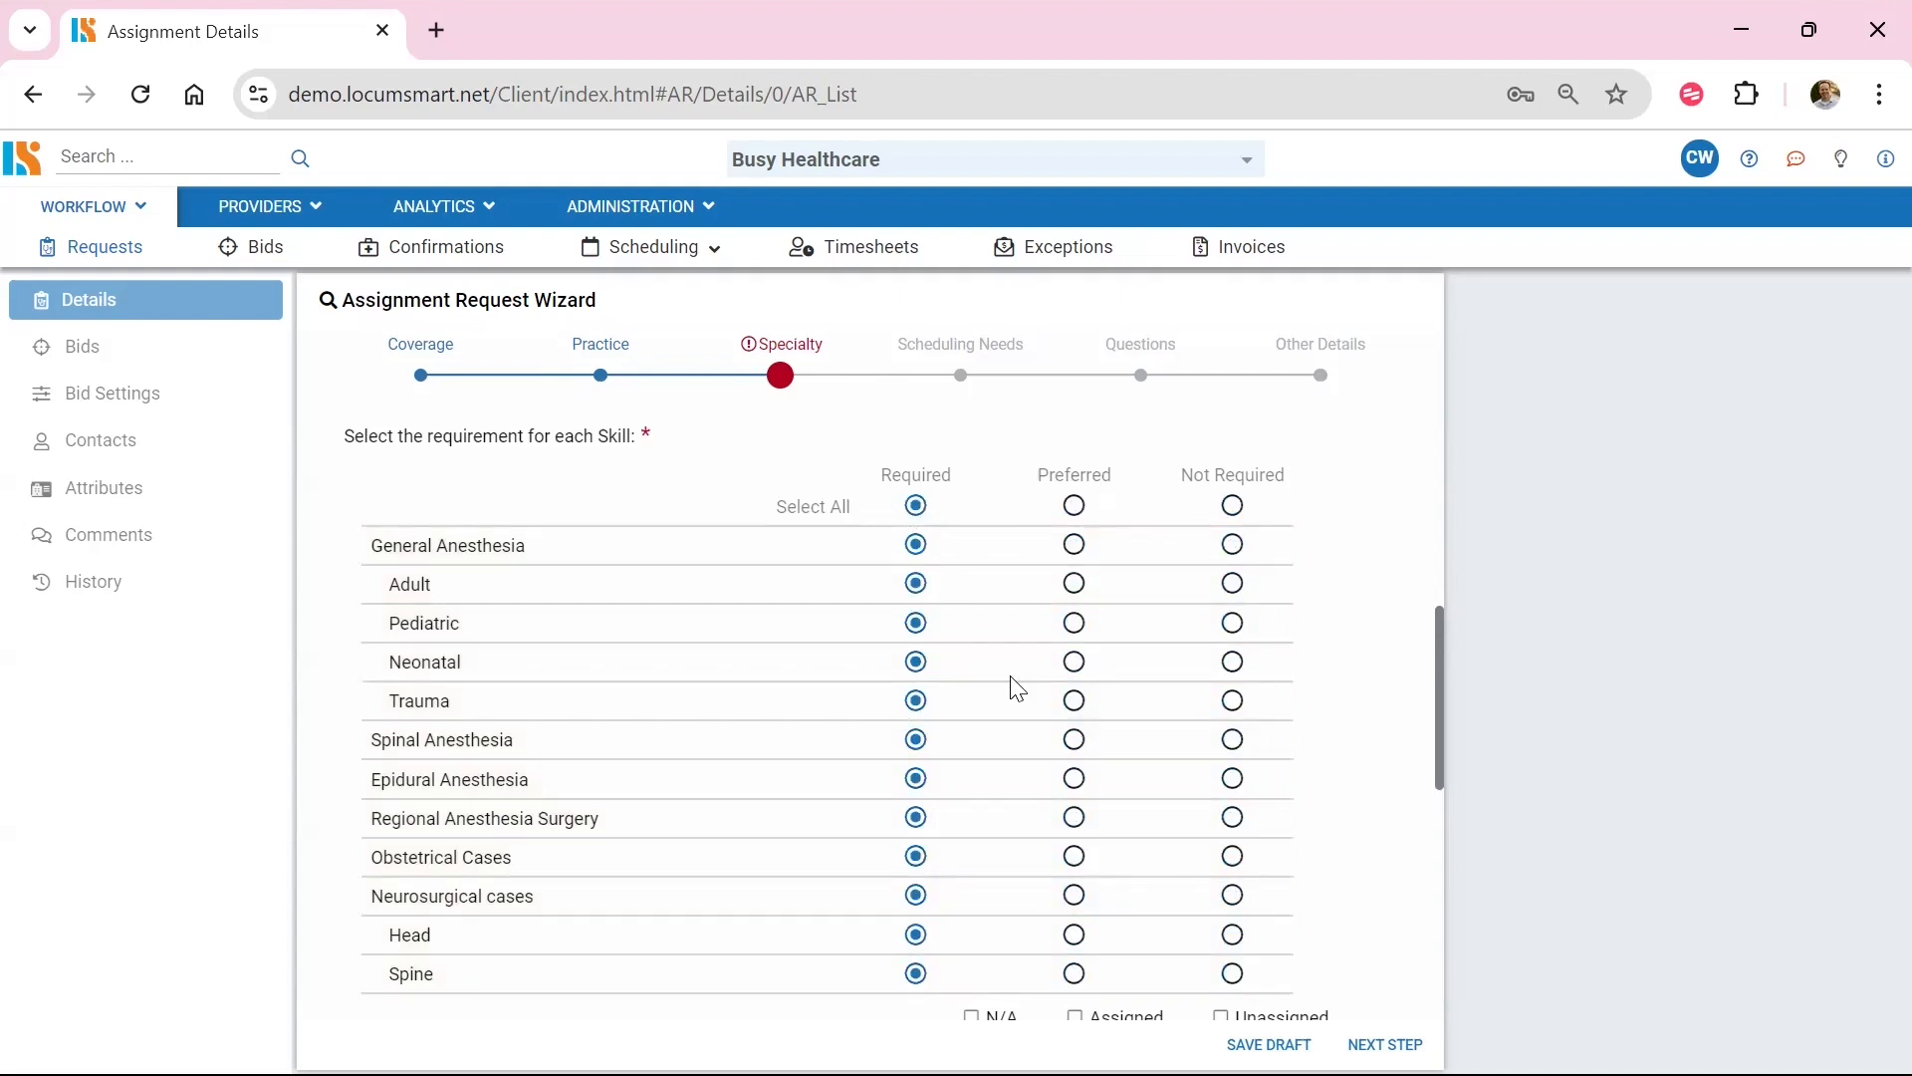
- Change the Adult, Trauma and Neurosurgical cases skills to Preferred and Epidural Anesthesia to Not Required
left_click(1074, 584)
left_click(1075, 701)
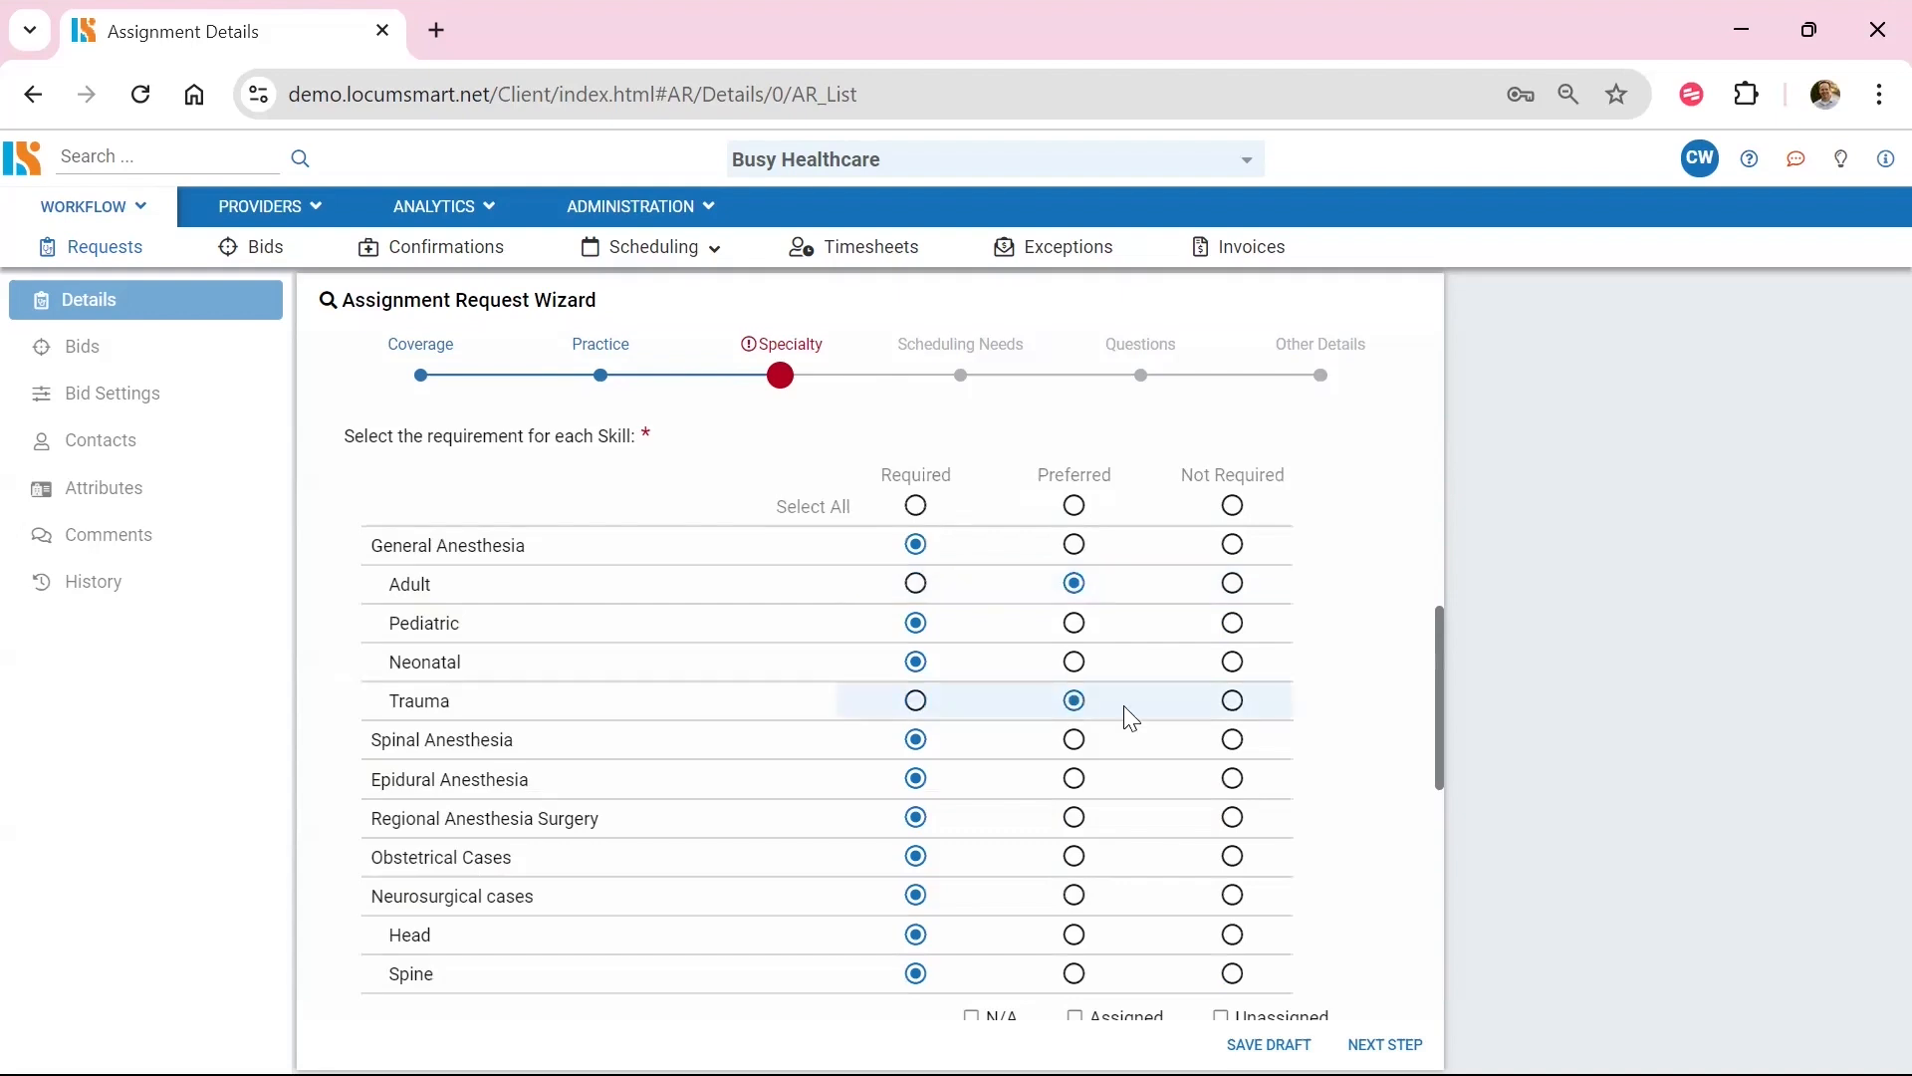
left_click(1232, 778)
left_click(1074, 894)
scroll(1127, 717, "down", 2)
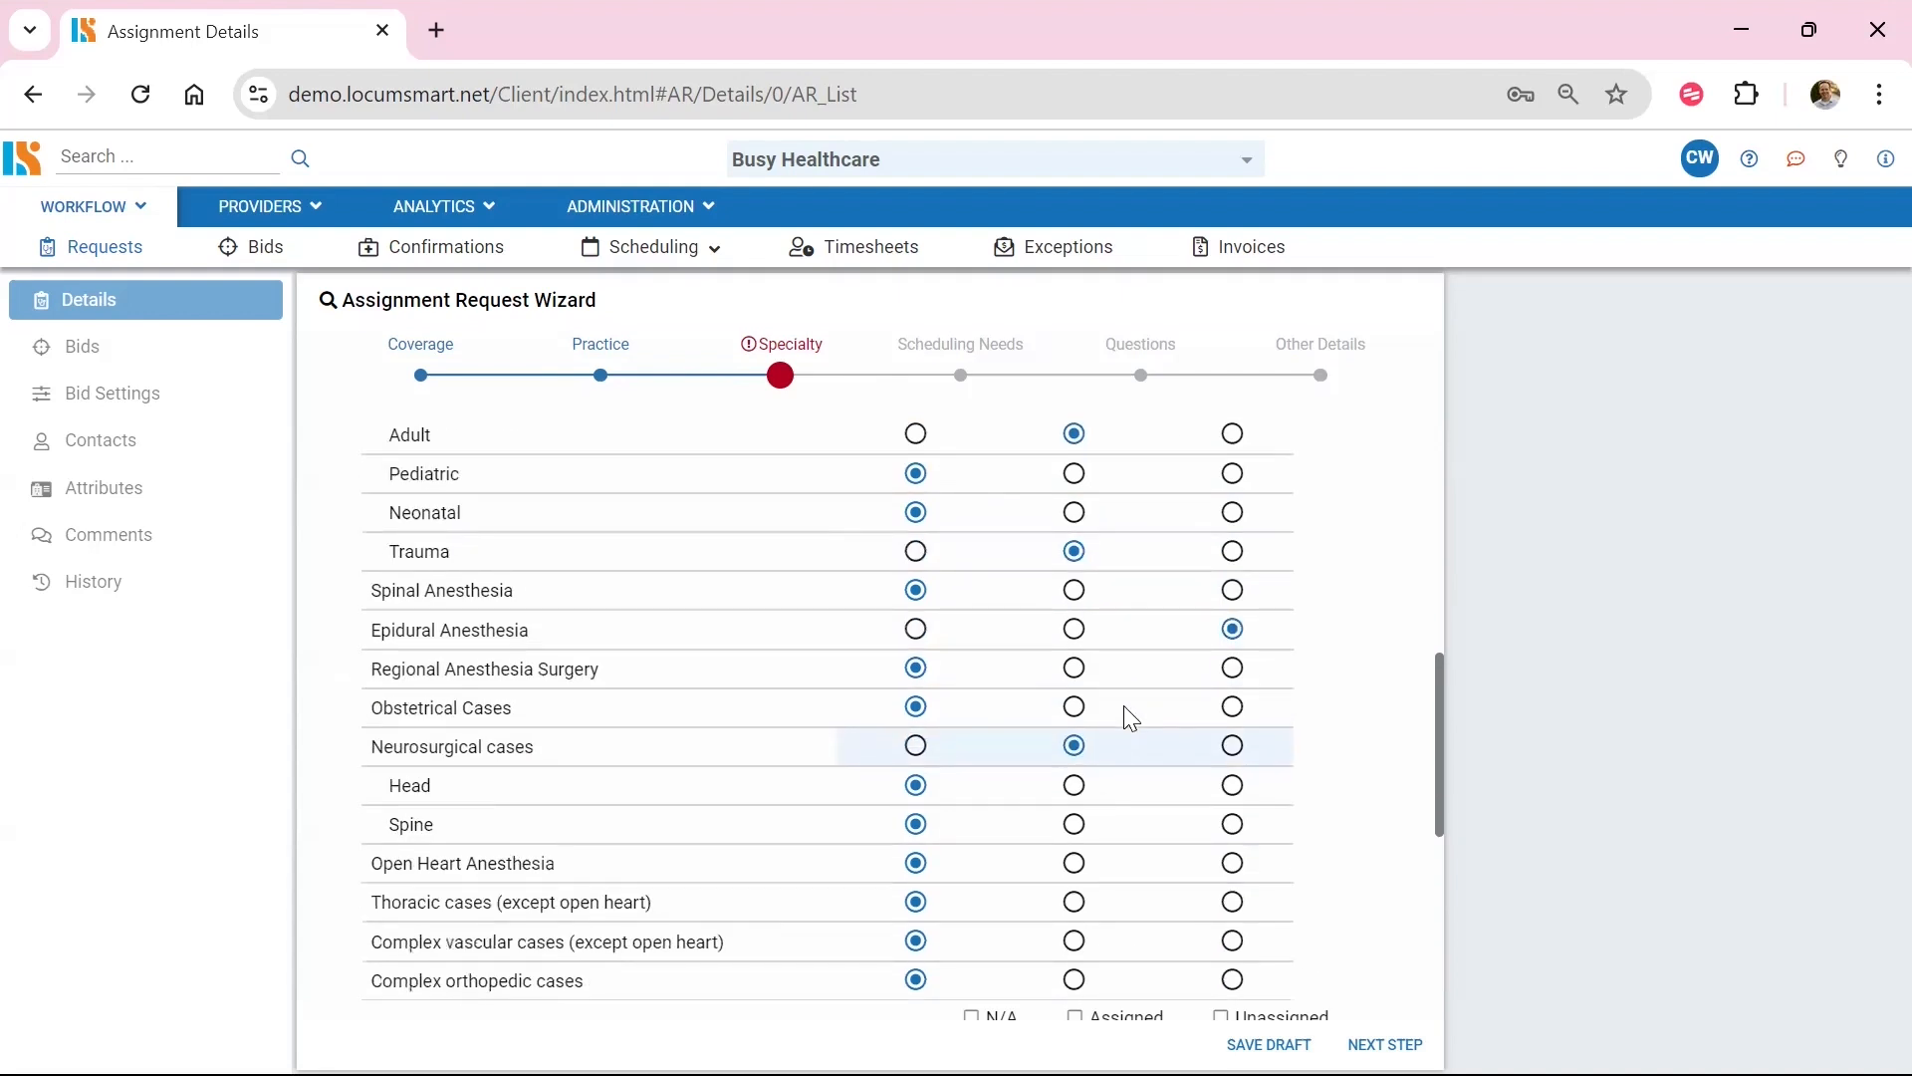
scroll(1356, 831, "down", 8)
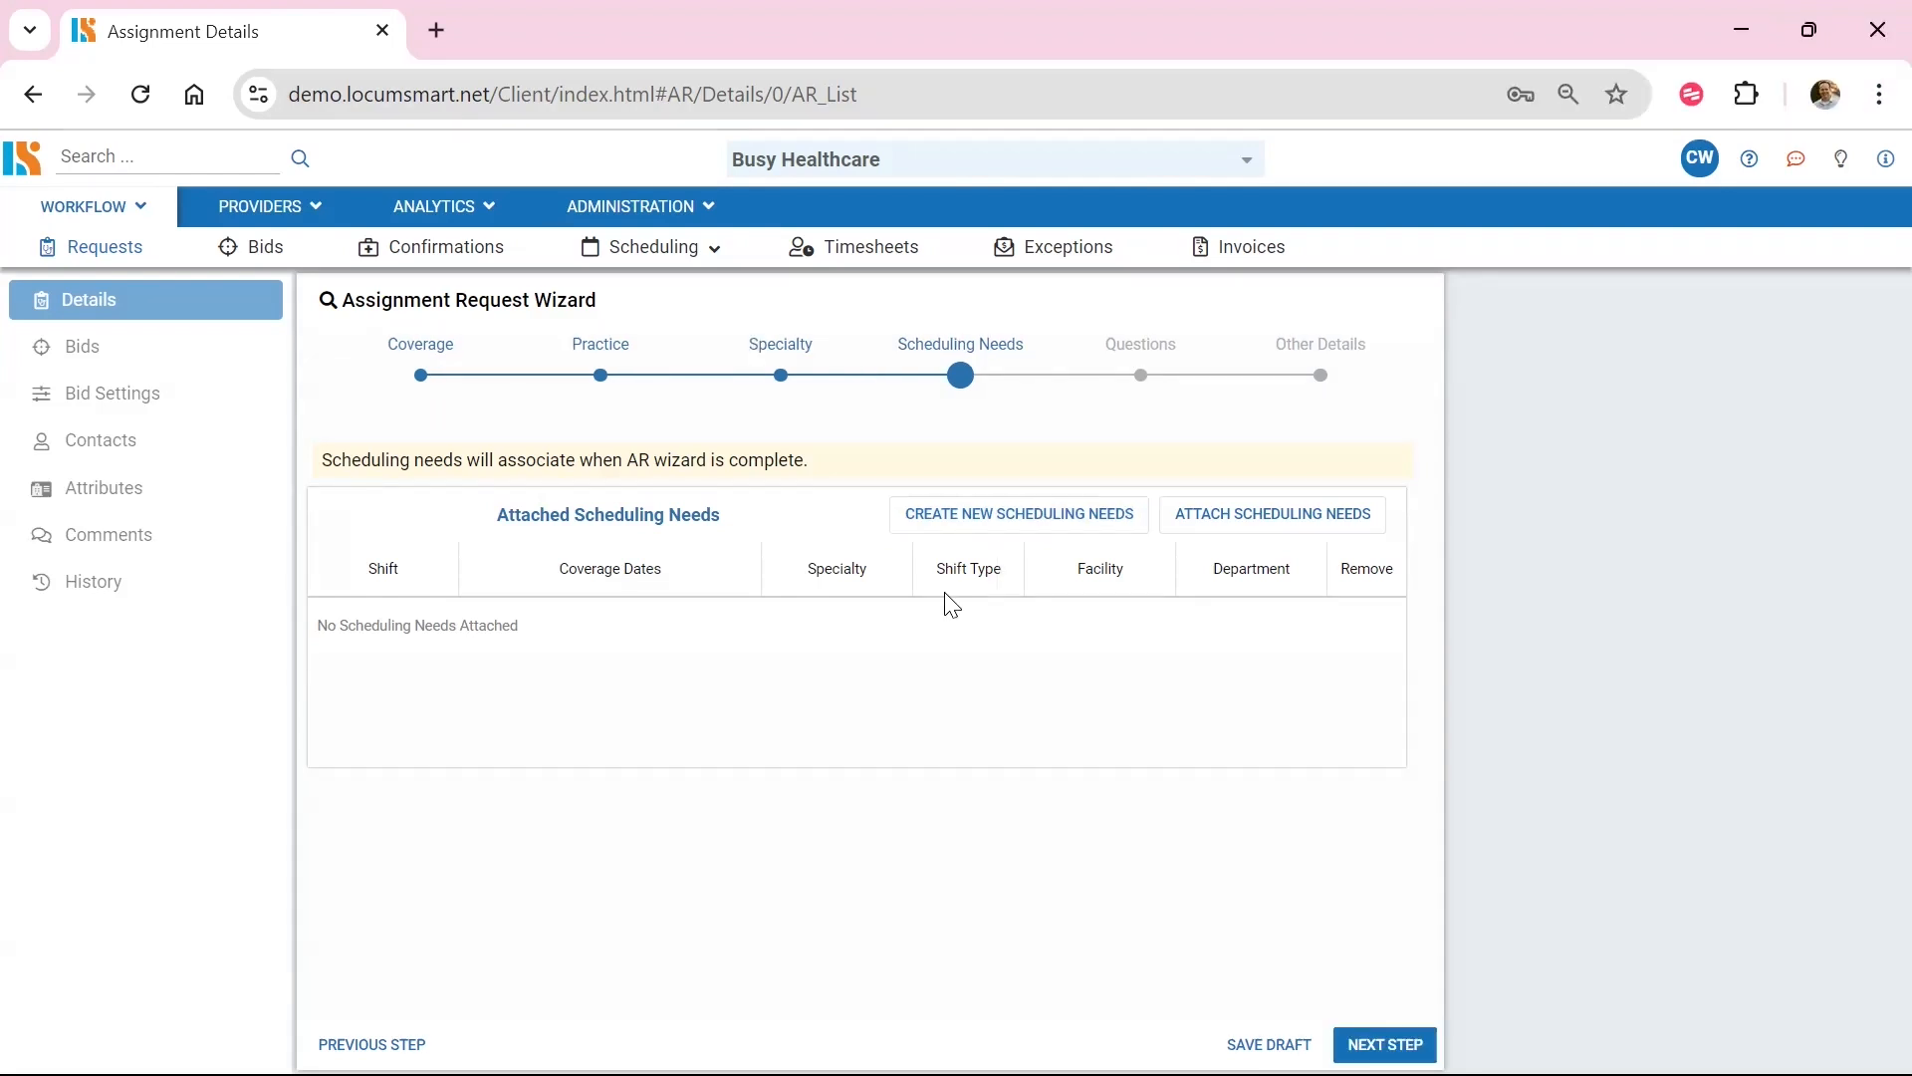
- Create a new scheduling need for Facility 1016 with specialty Anesthesiology and department 110
left_click(994, 525)
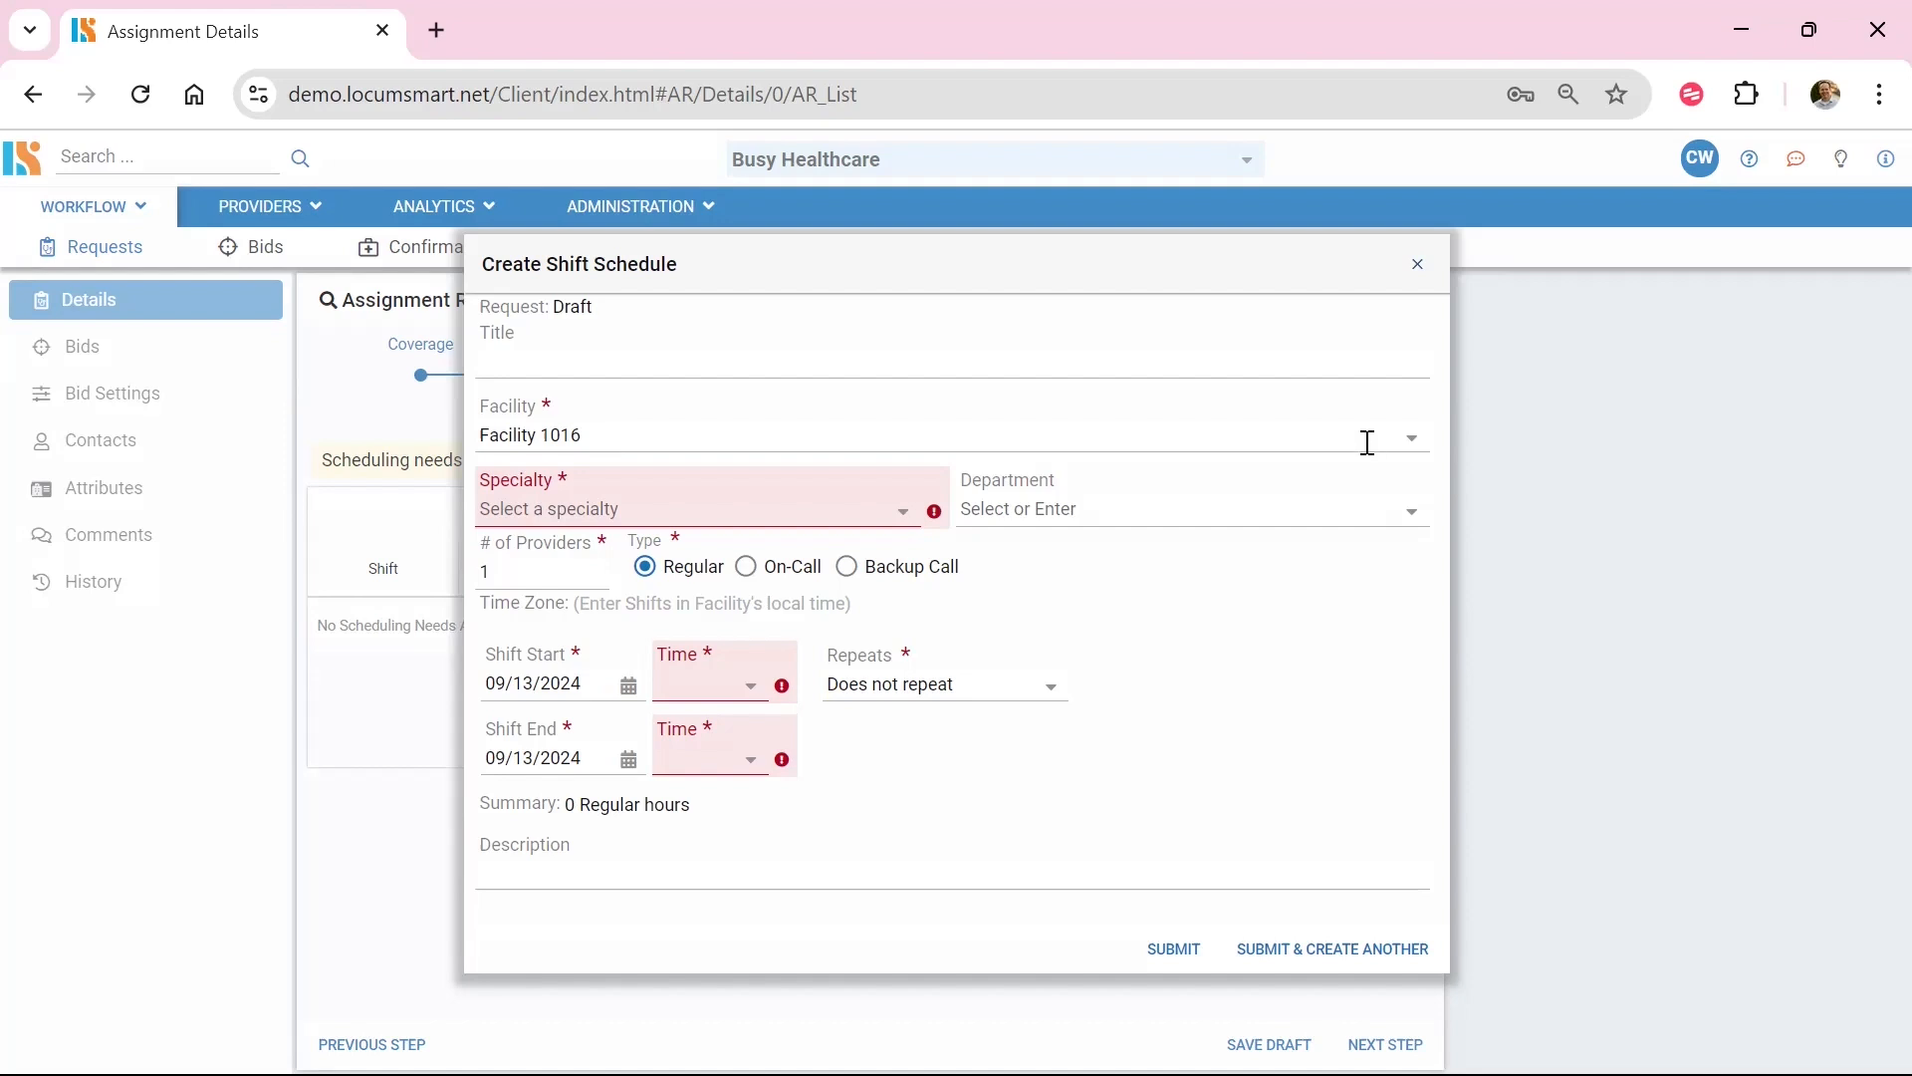
left_click(1406, 444)
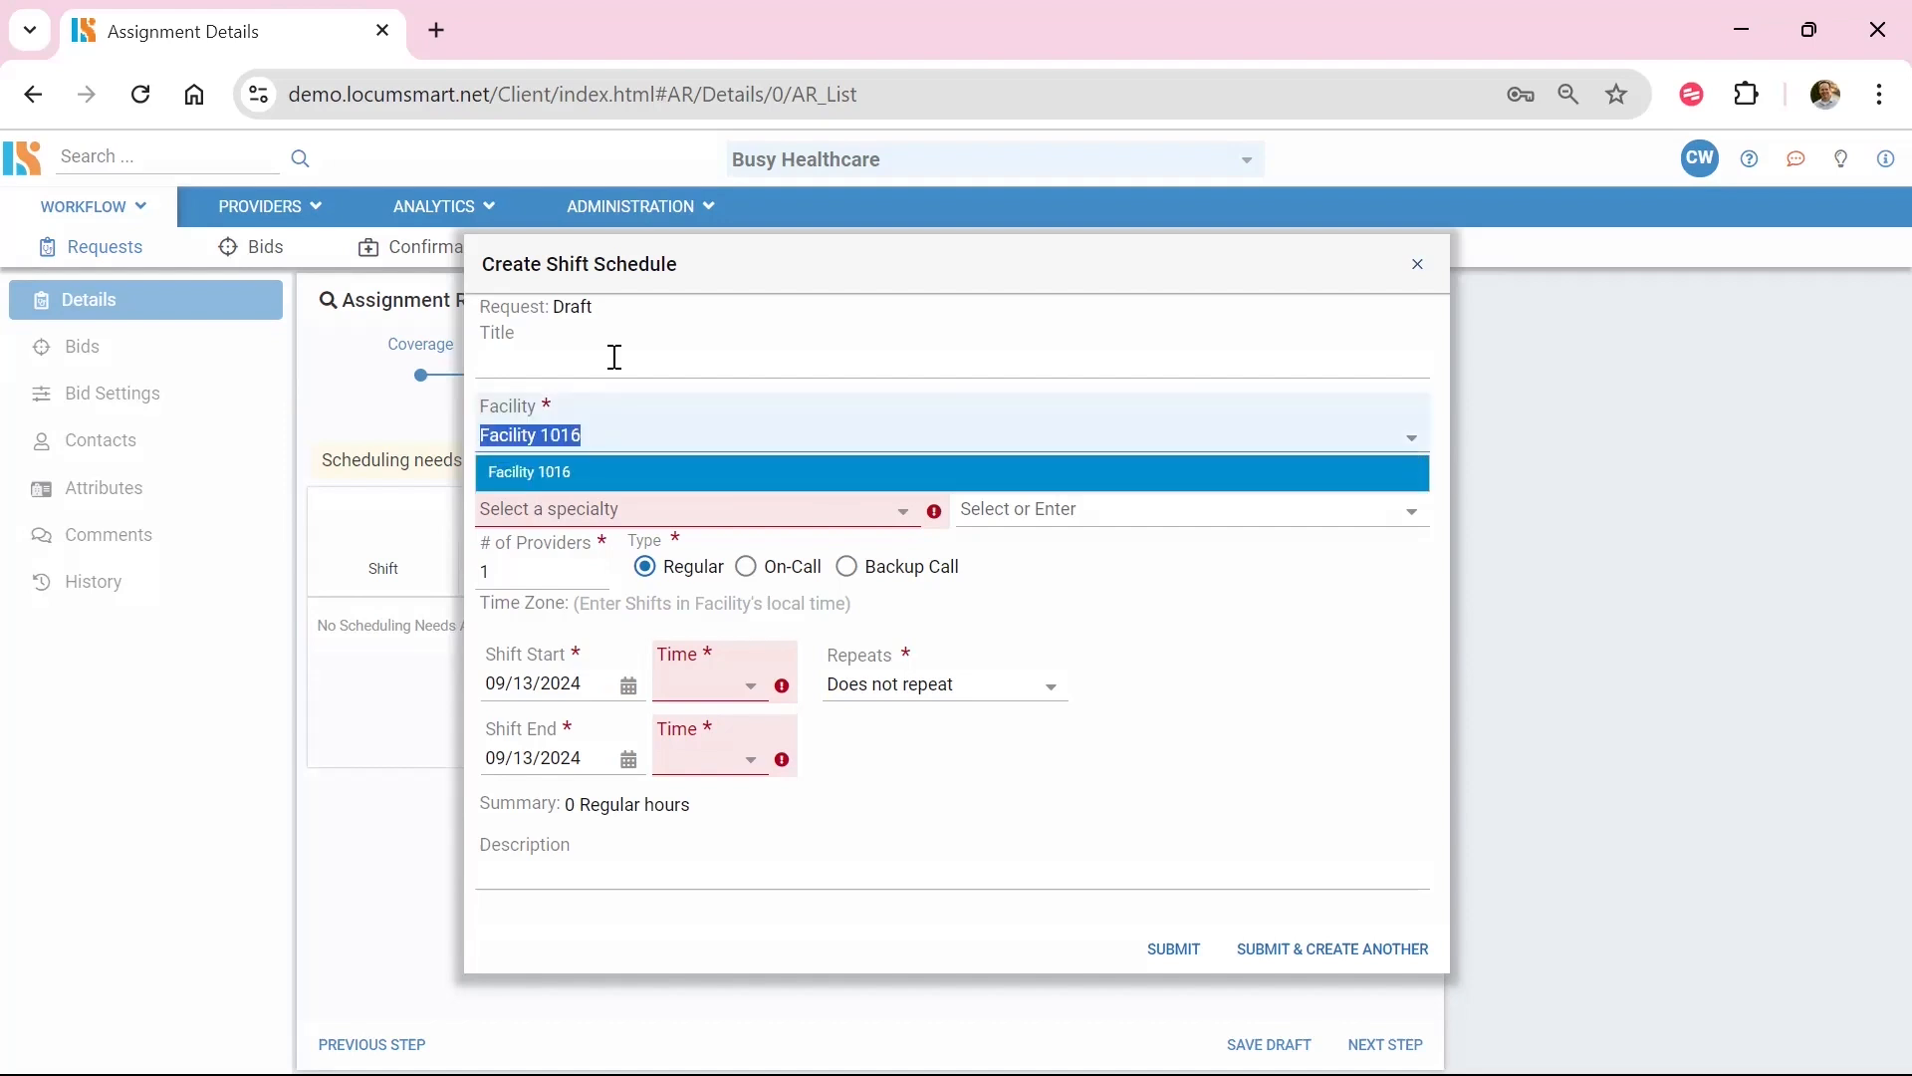
left_click(650, 442)
left_click(702, 396)
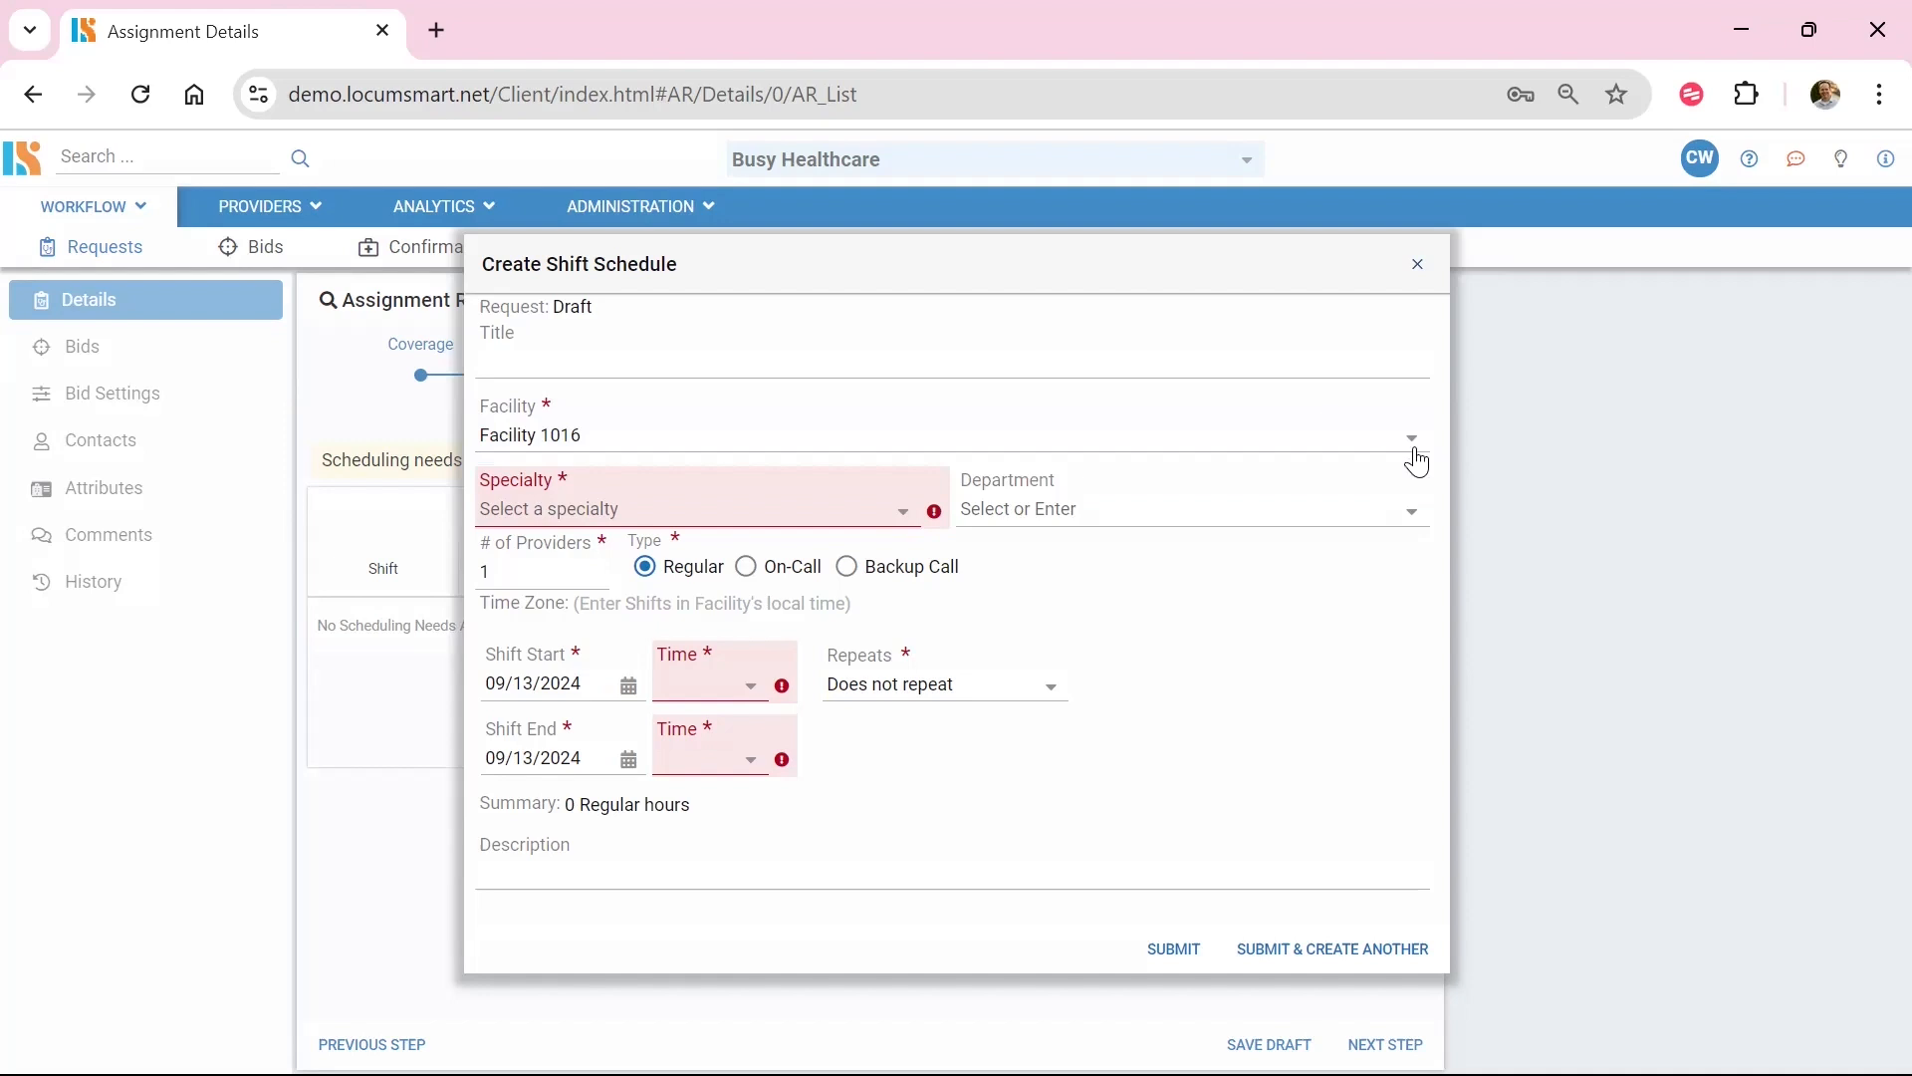
left_click(902, 512)
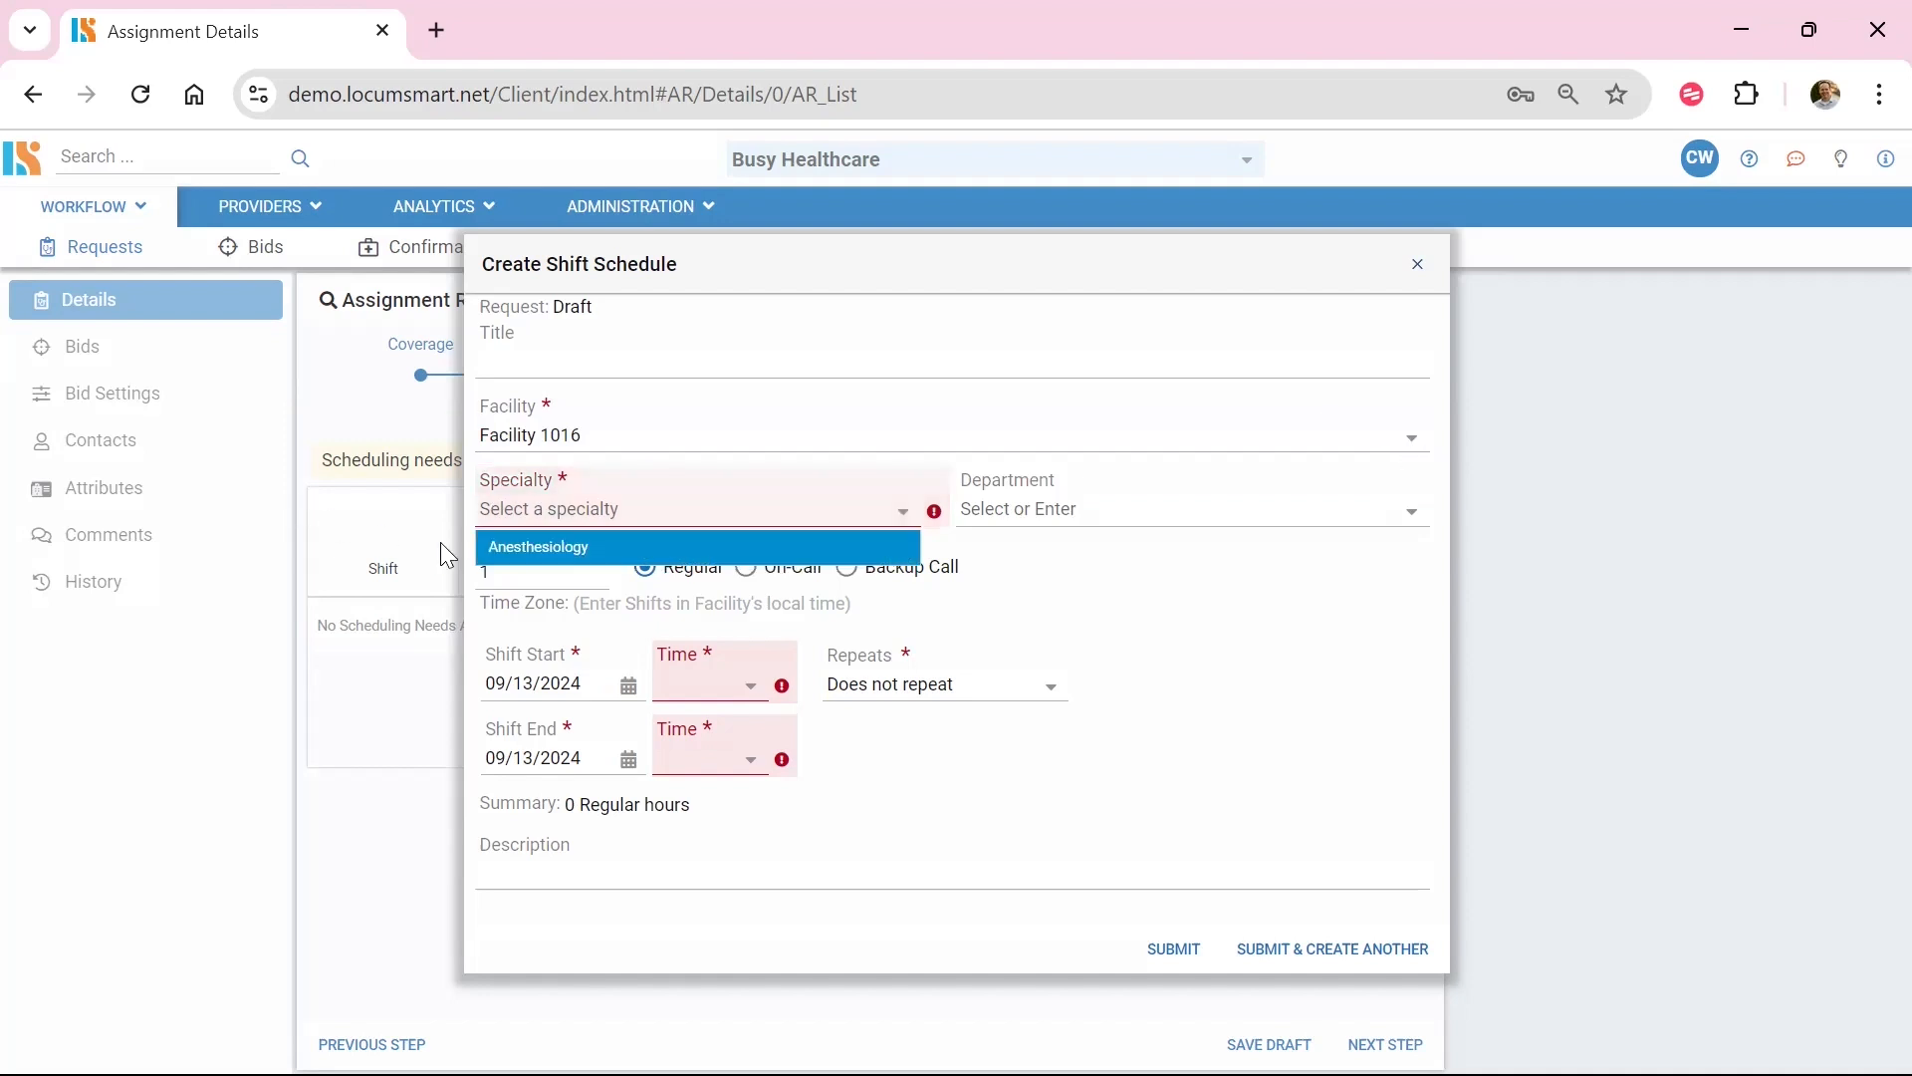
left_click(523, 556)
left_click(1412, 514)
- Keep the number of providers at 1, and switch the shift type to On-Call and back to Regular
left_click(565, 574)
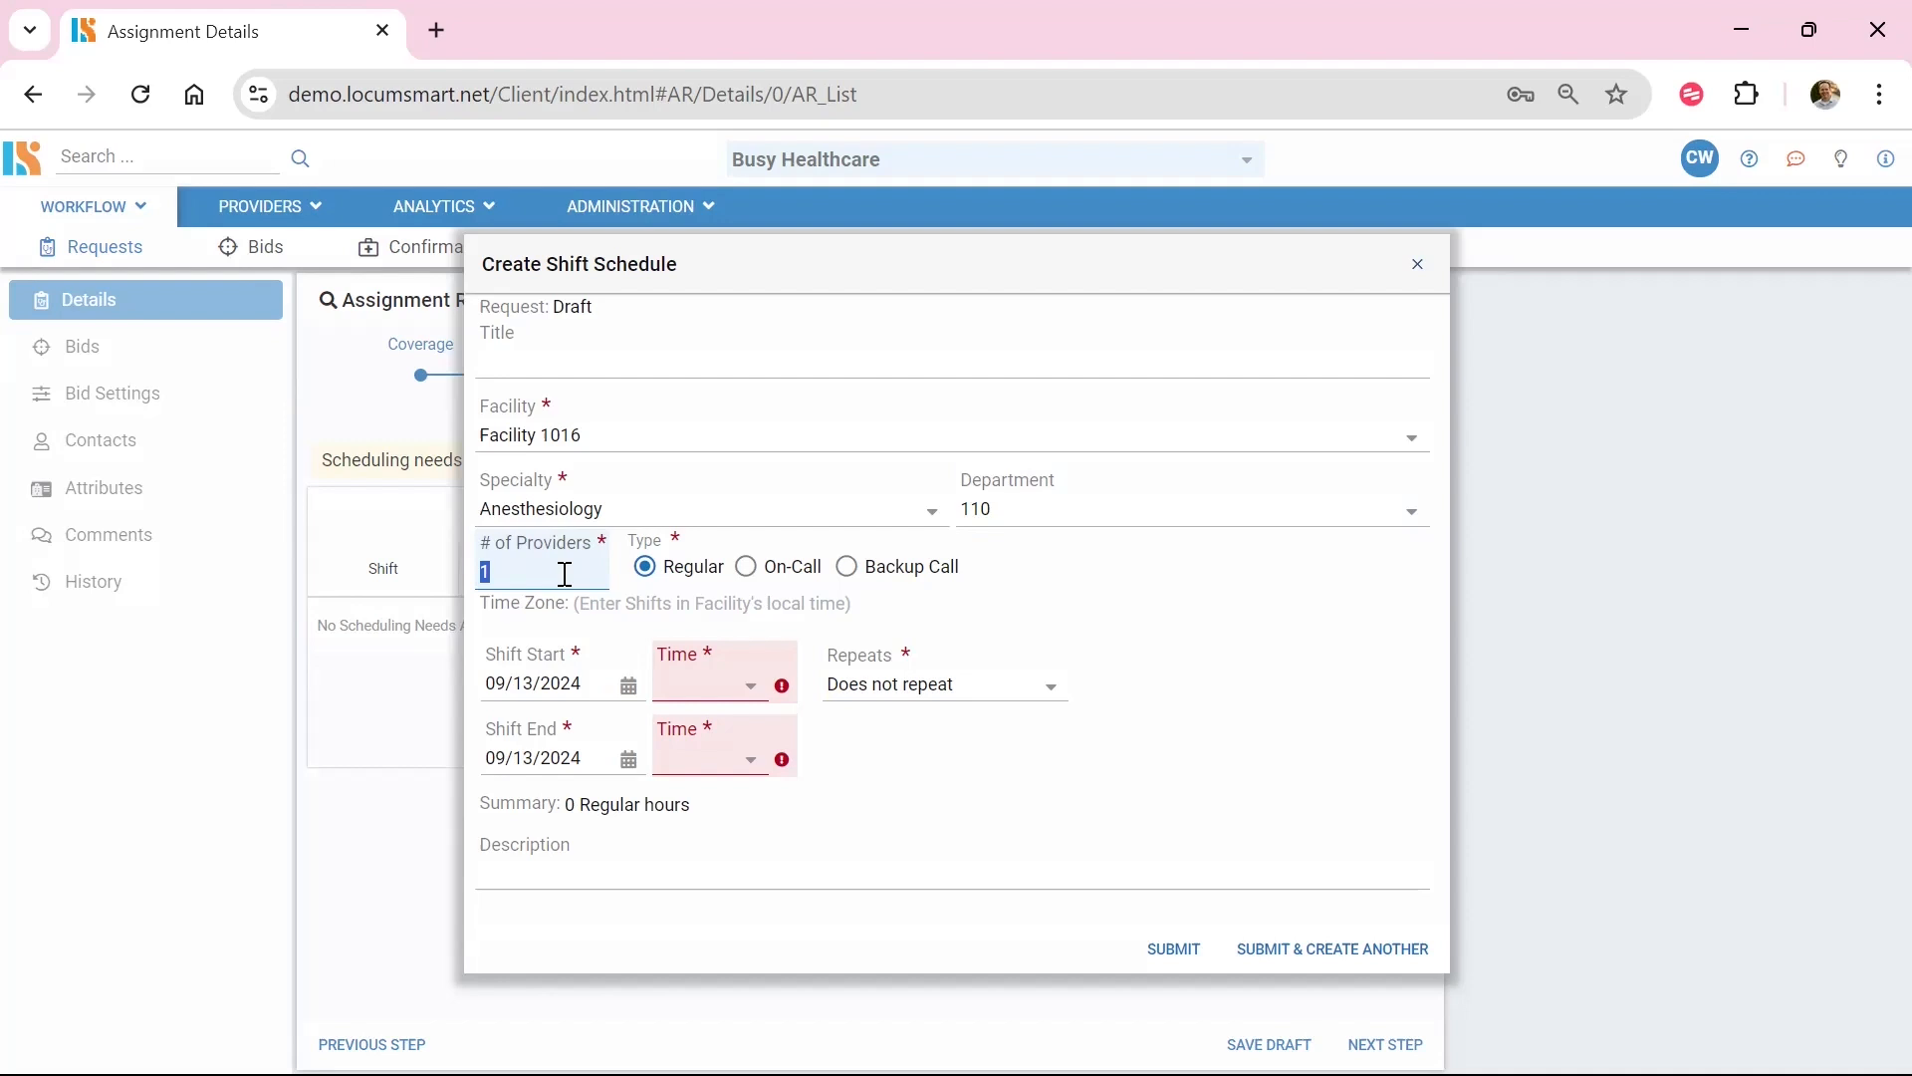
left_click(565, 575)
left_click(746, 568)
left_click(648, 569)
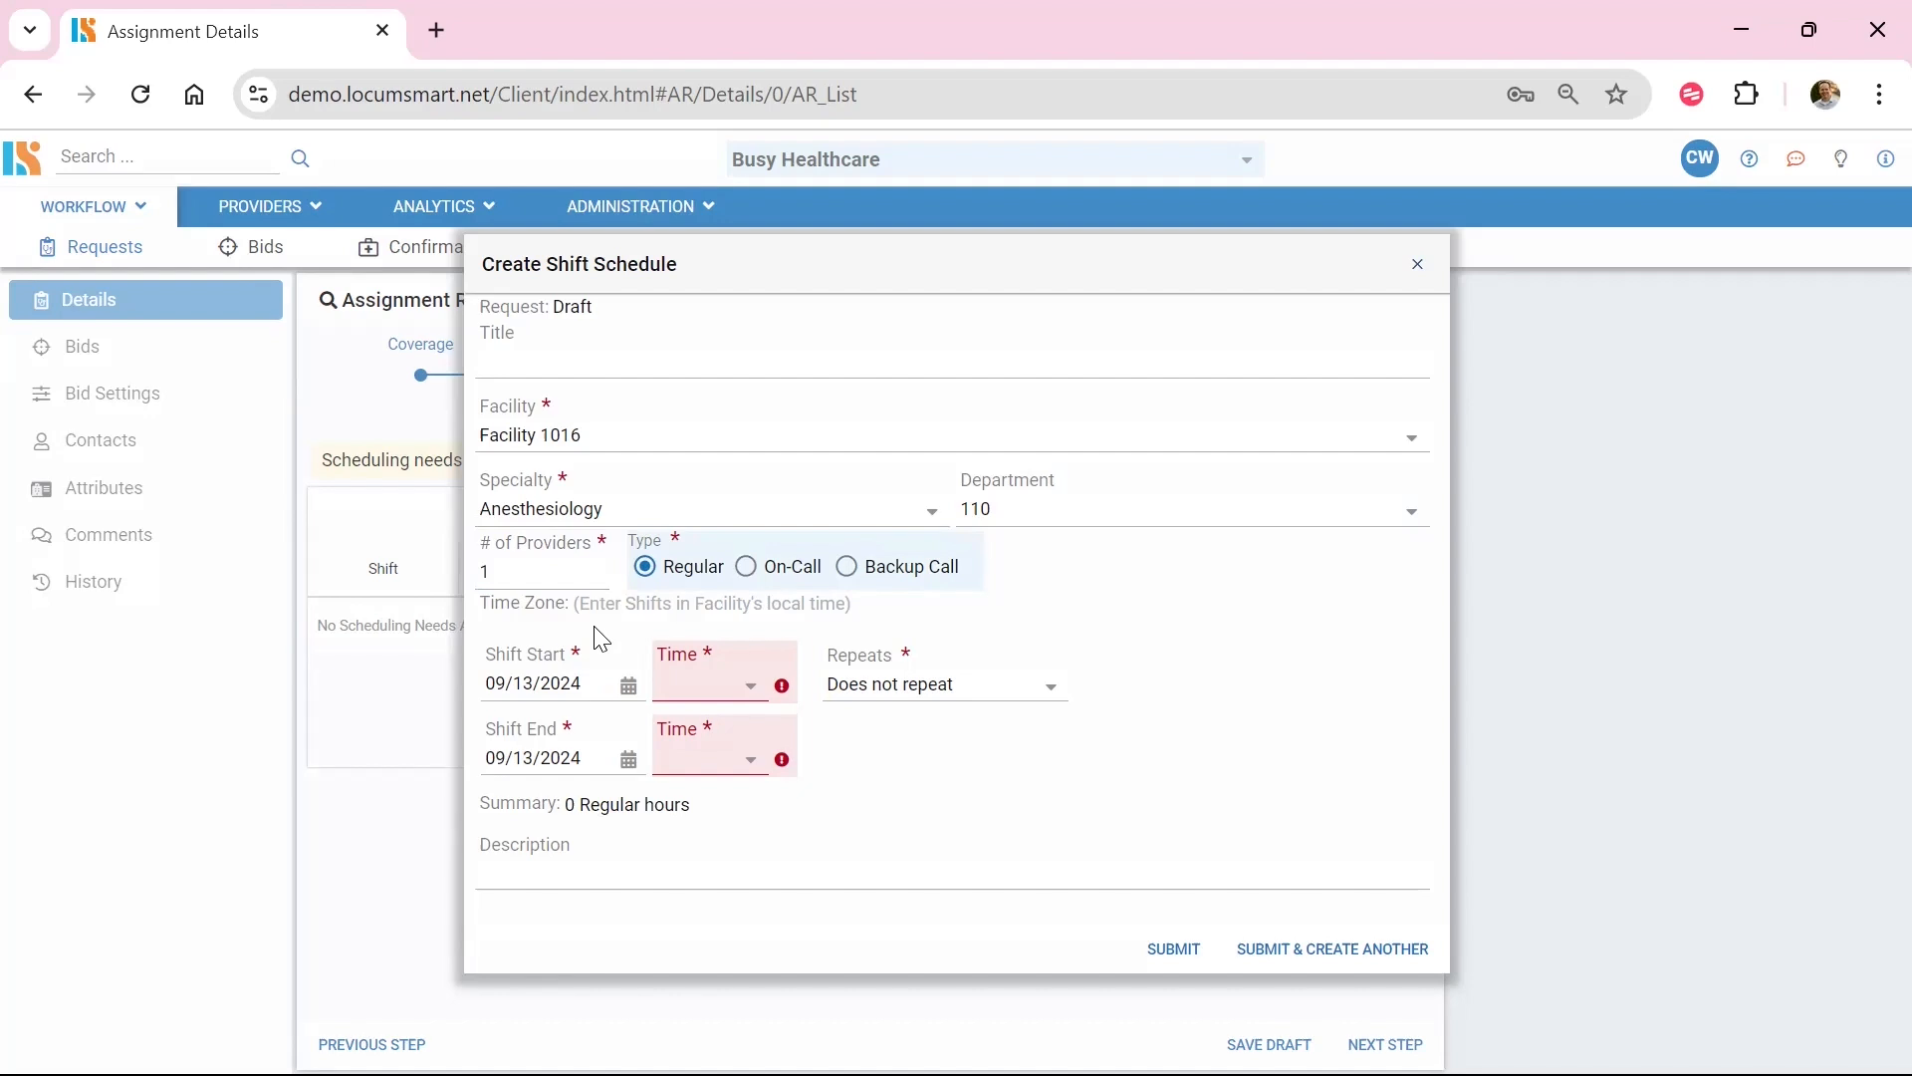
- Set the shift start to 09/23/2024 at 6:00 AM
left_click(628, 687)
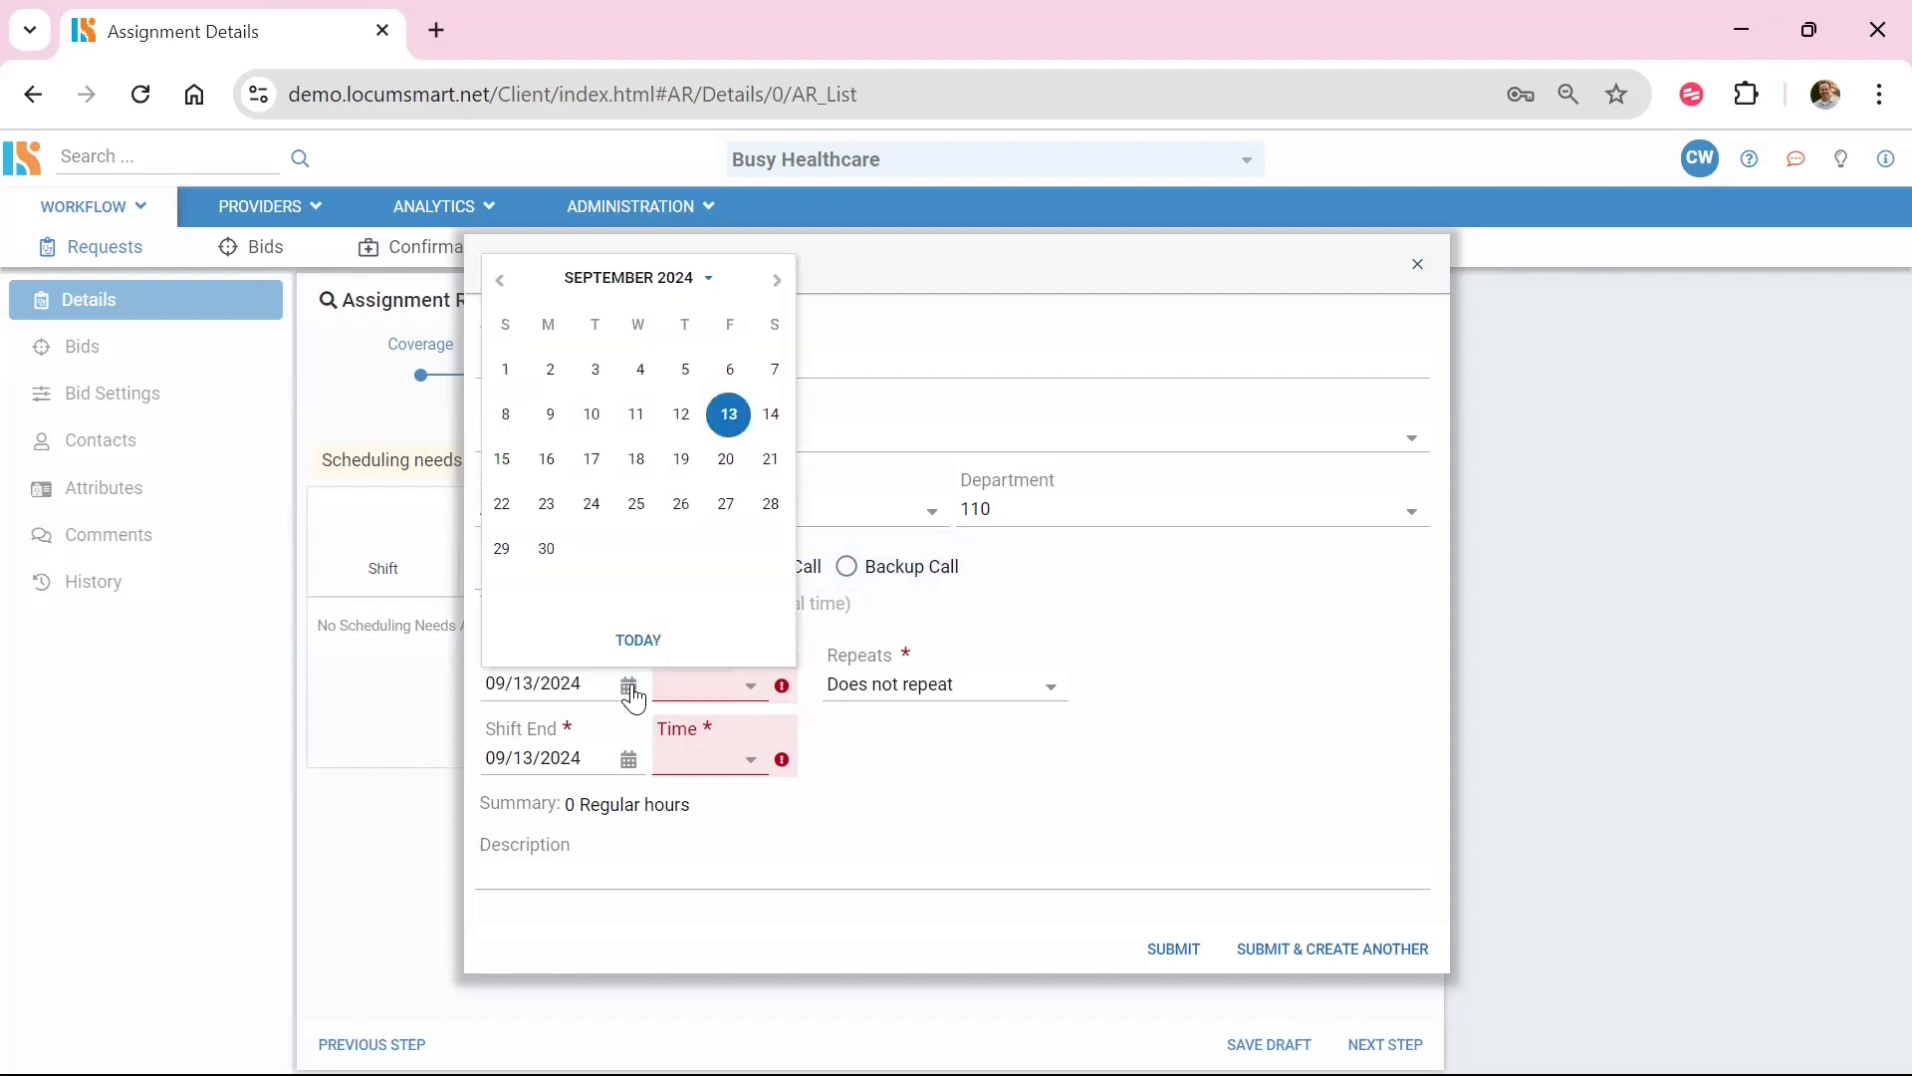
left_click(546, 503)
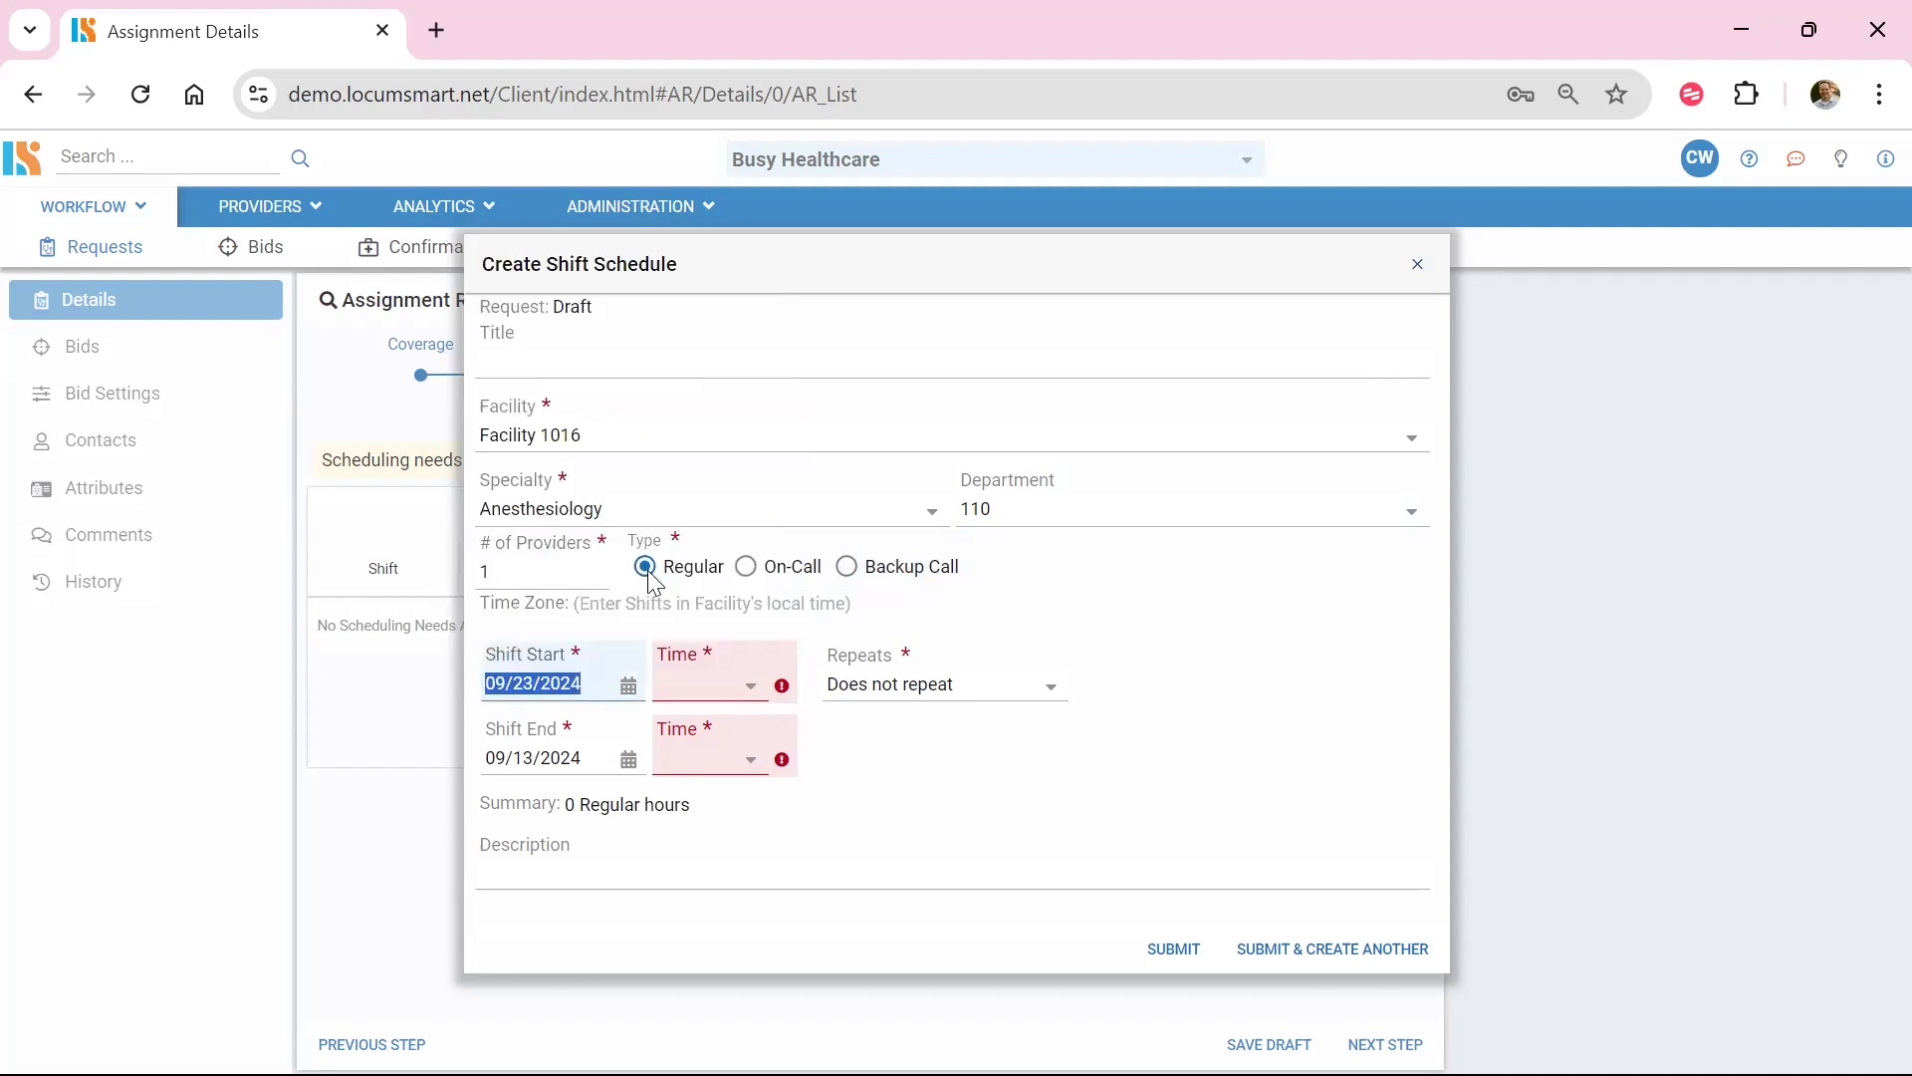
left_click(736, 690)
scroll(705, 857, "down", 7)
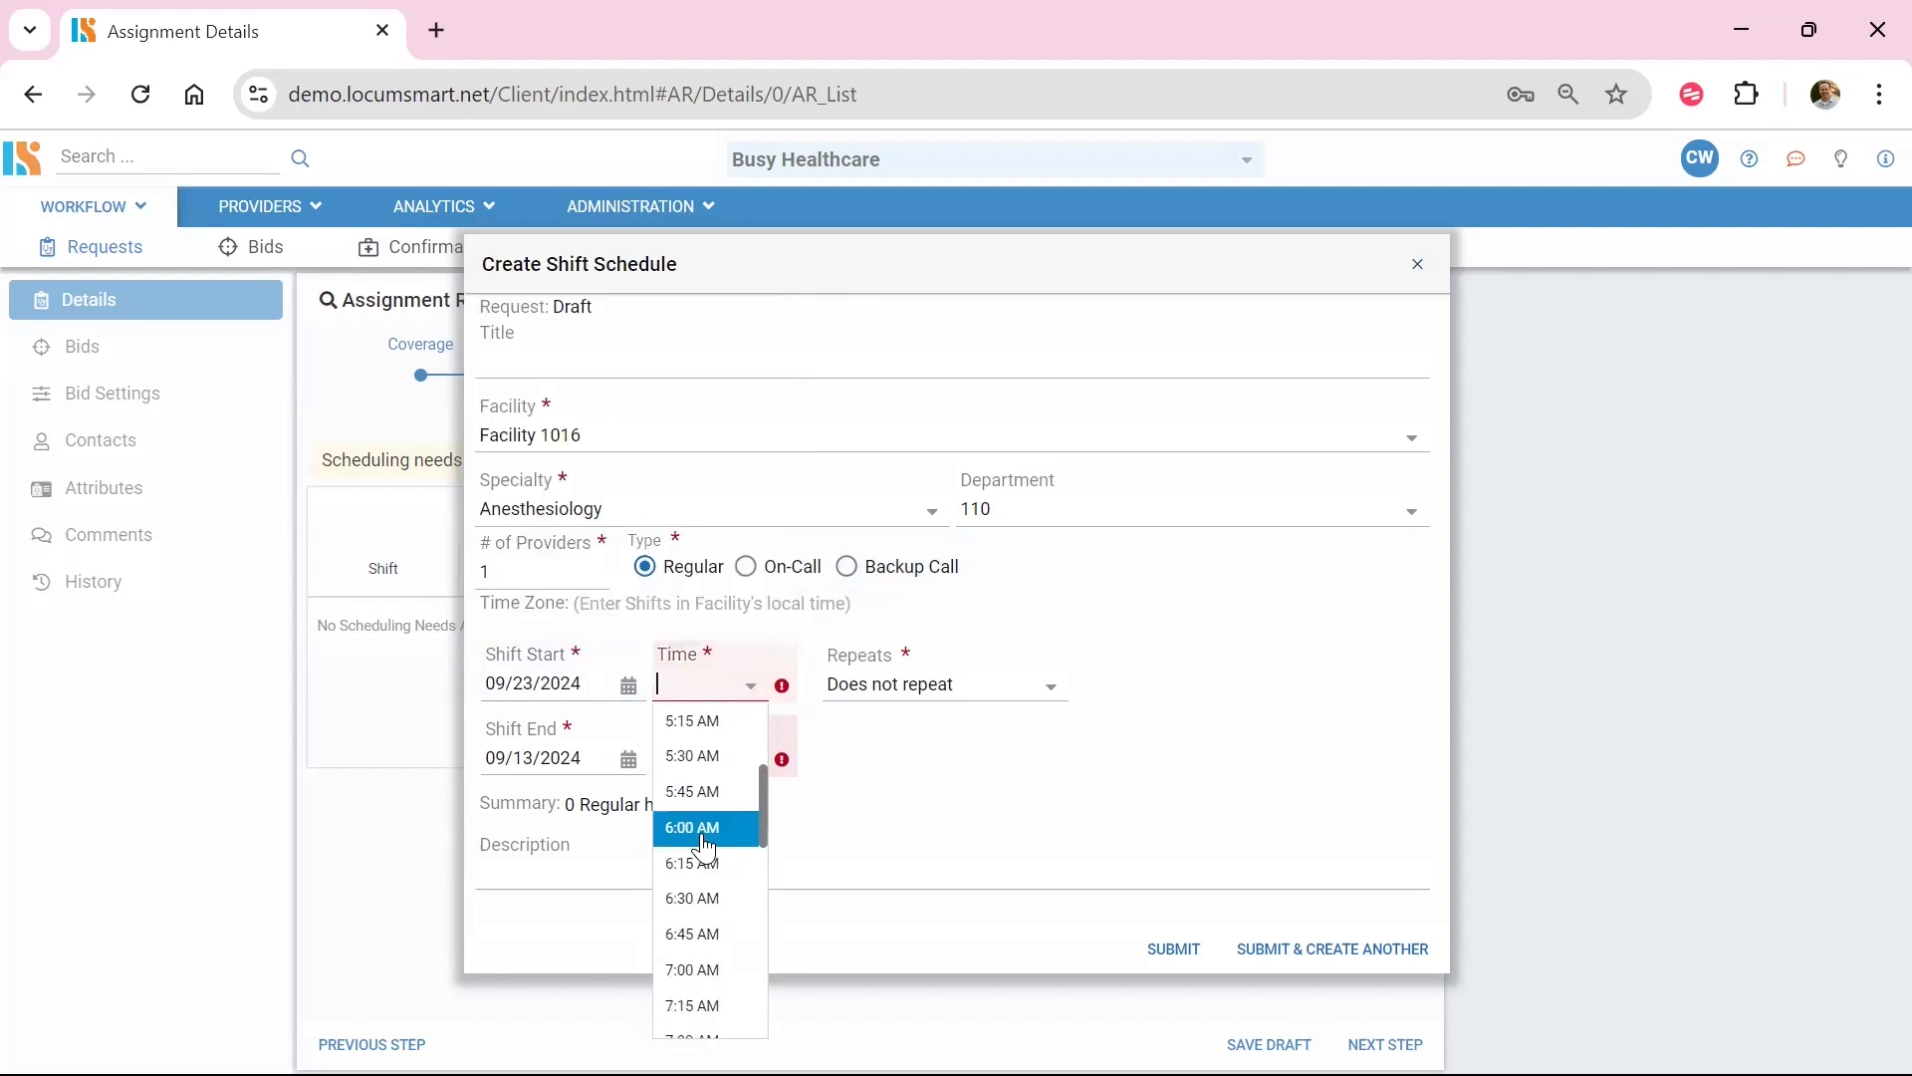
left_click(697, 827)
- Set the shift end to 09/23/2024 at 6:00 PM
left_click(628, 760)
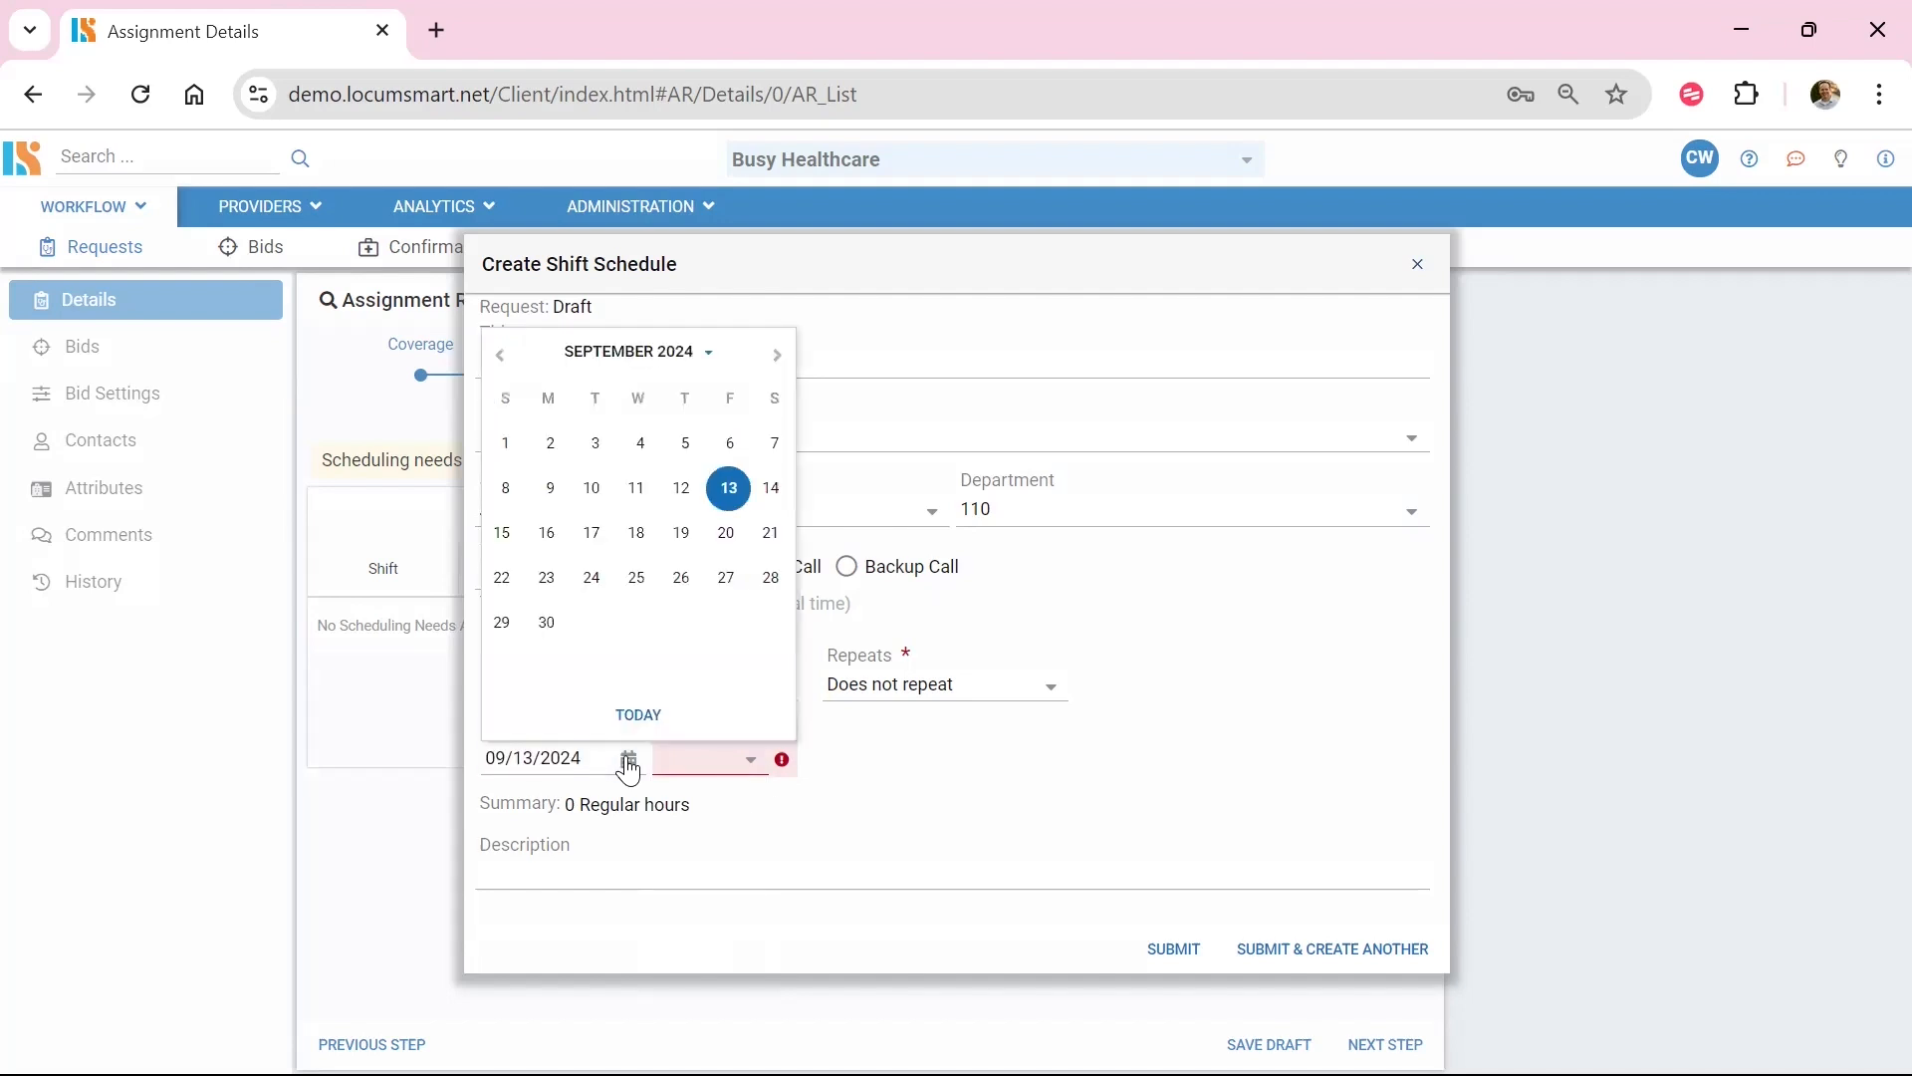
left_click(546, 578)
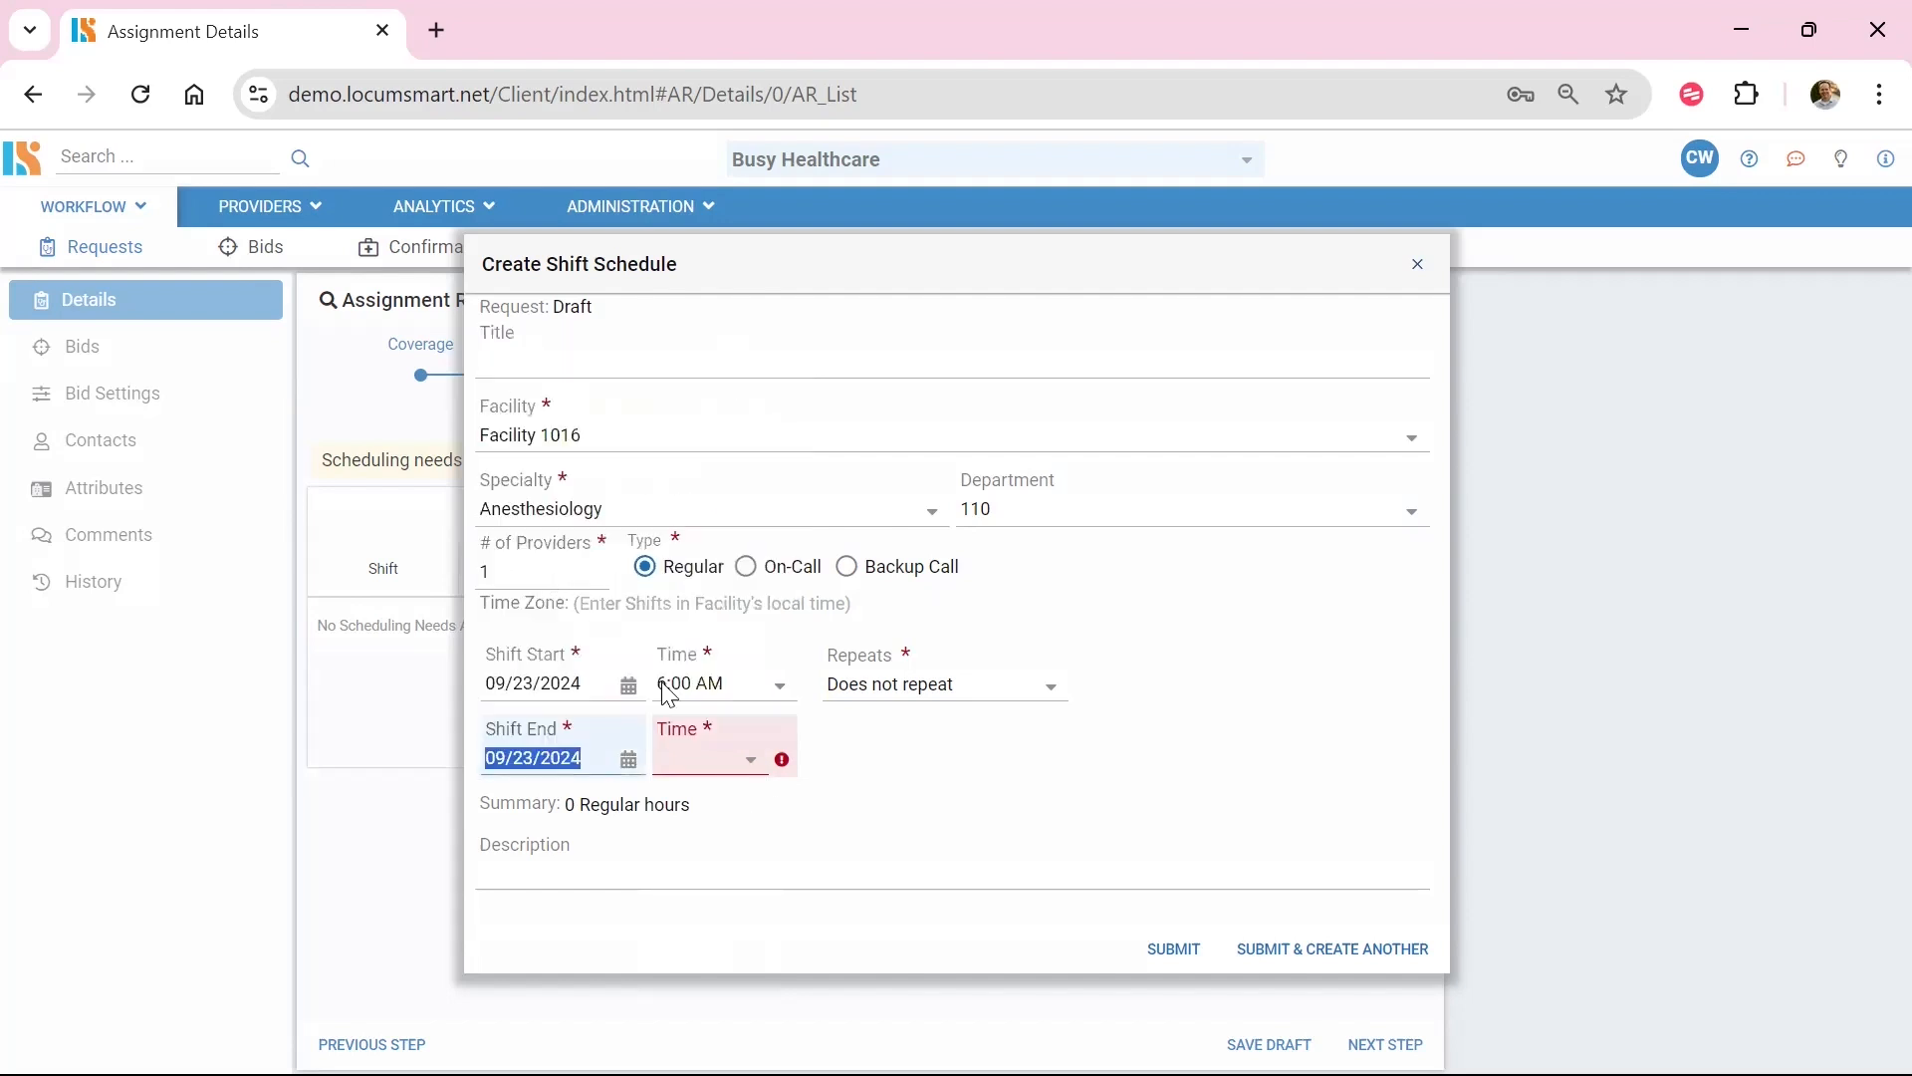
left_click(755, 767)
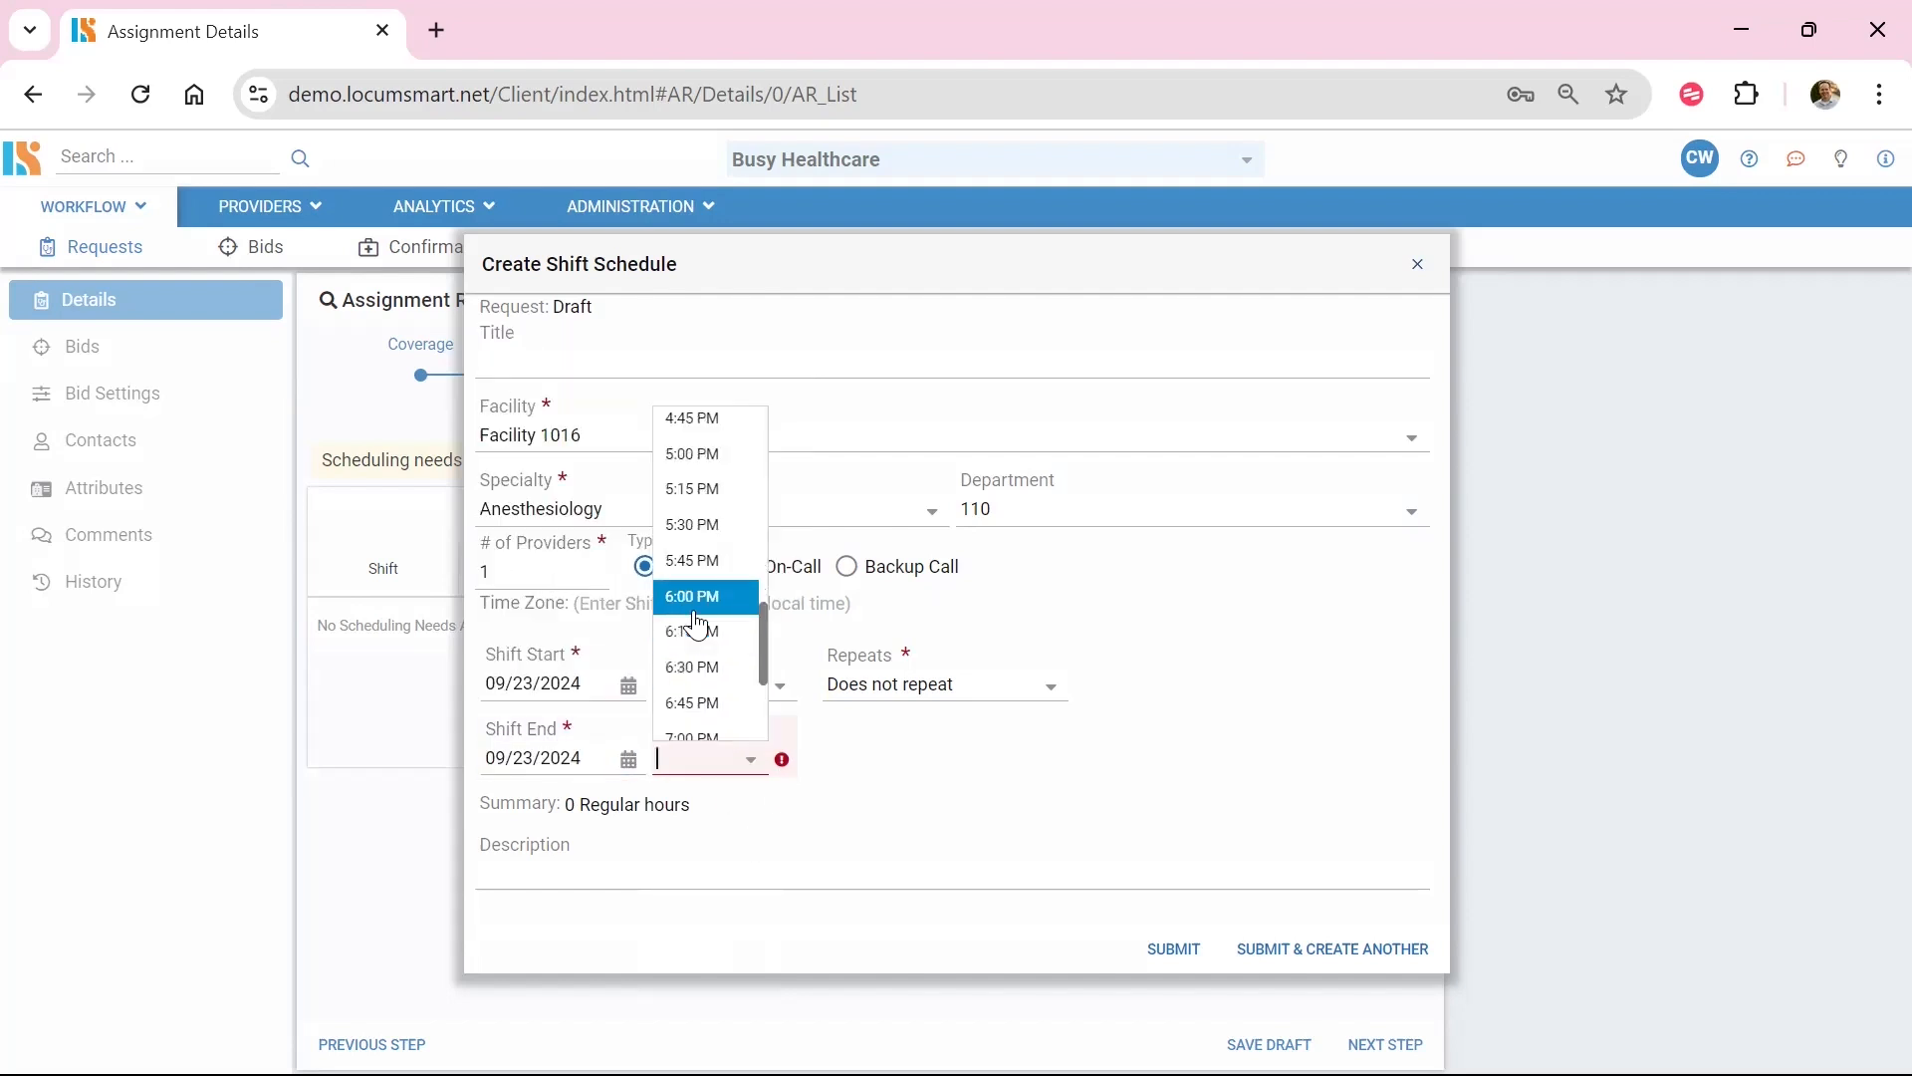
left_click(696, 611)
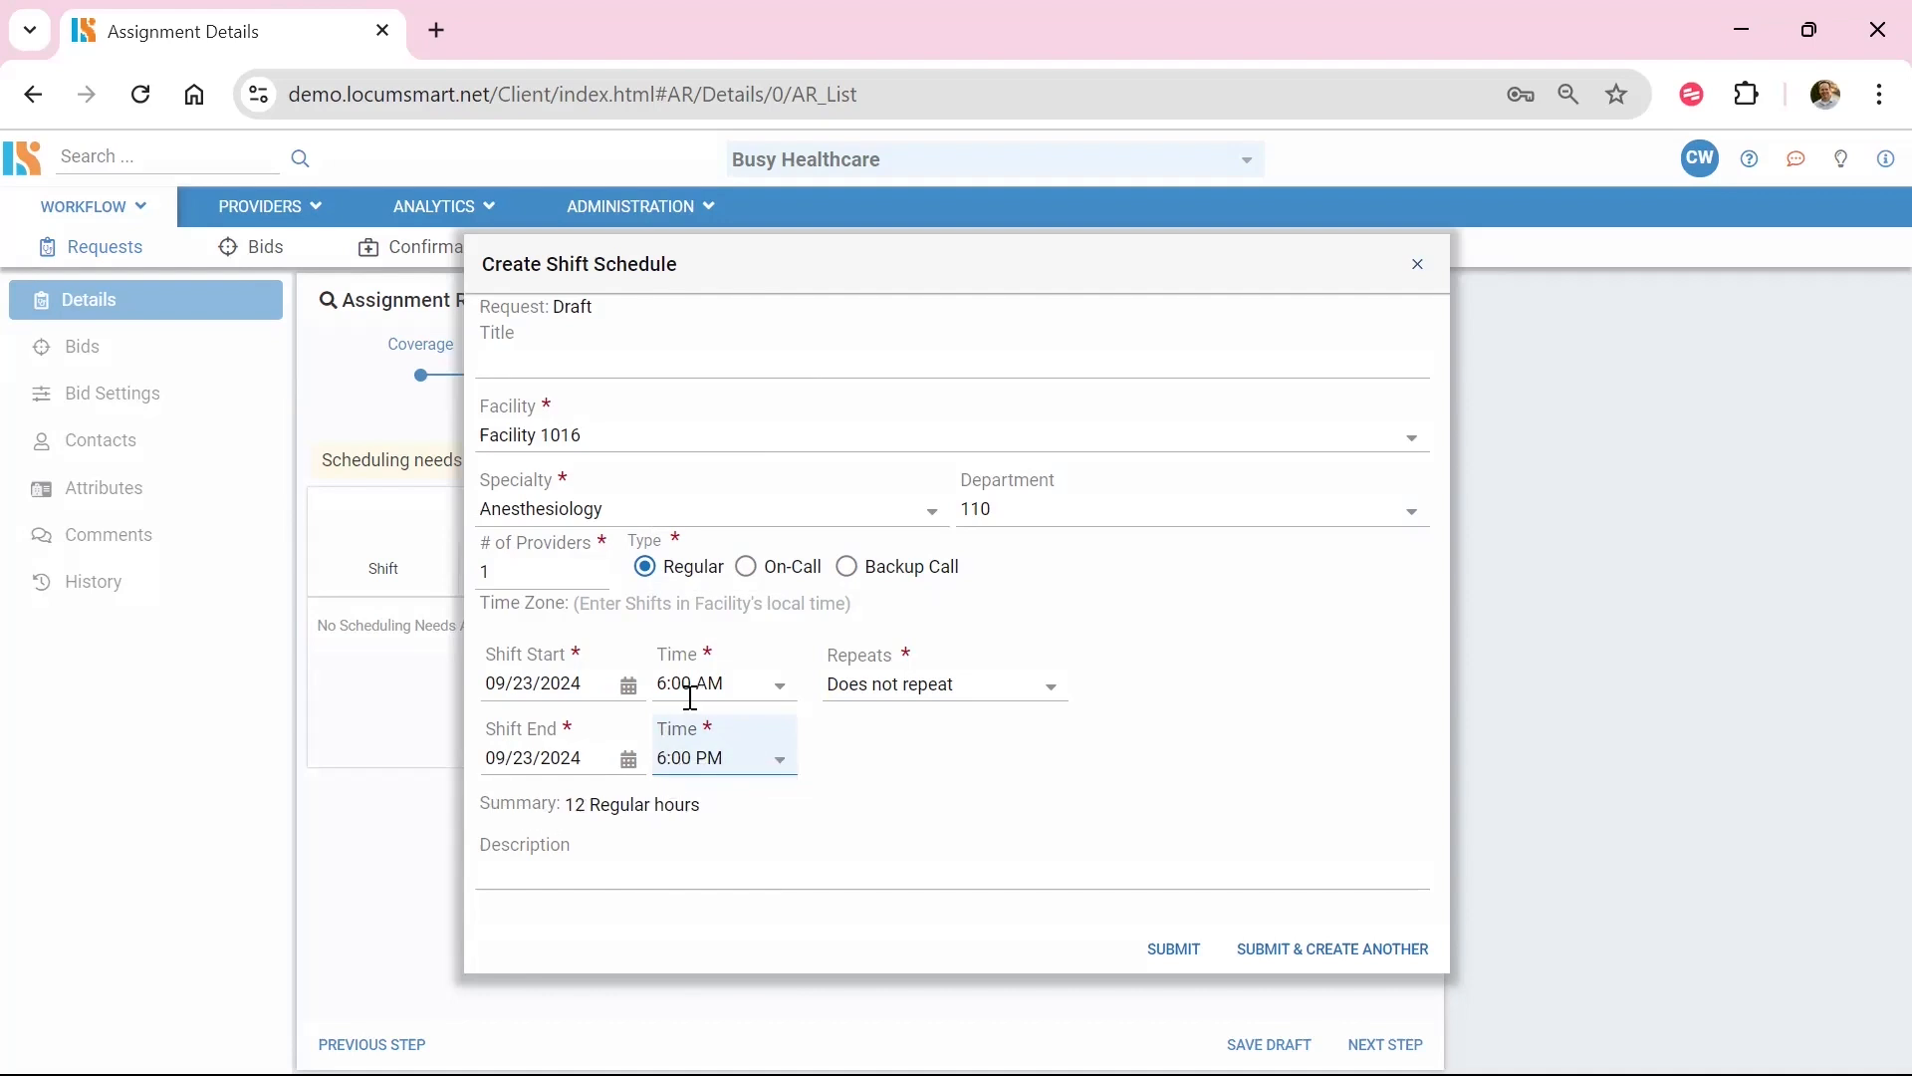
- Set the shift to repeat Every Weekday (Mon-Fri)
left_click(554, 844)
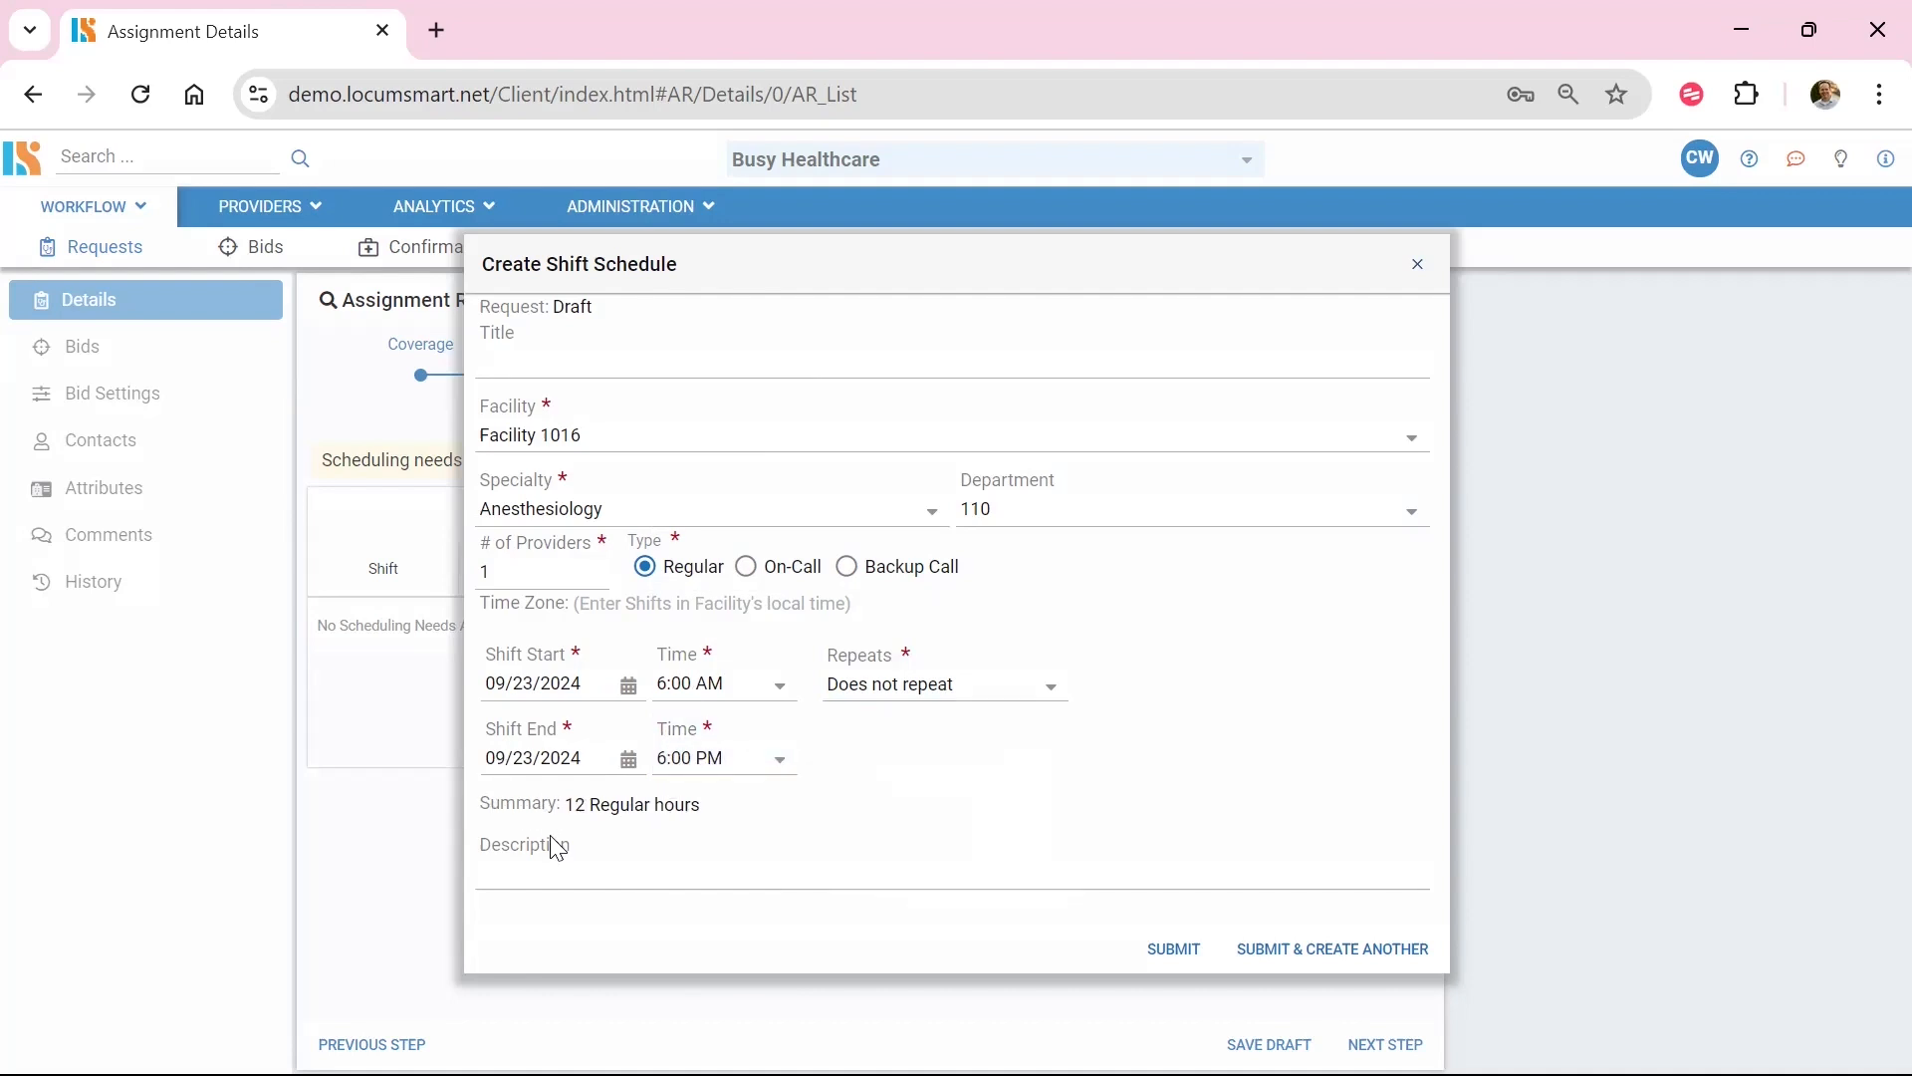
left_click(1051, 697)
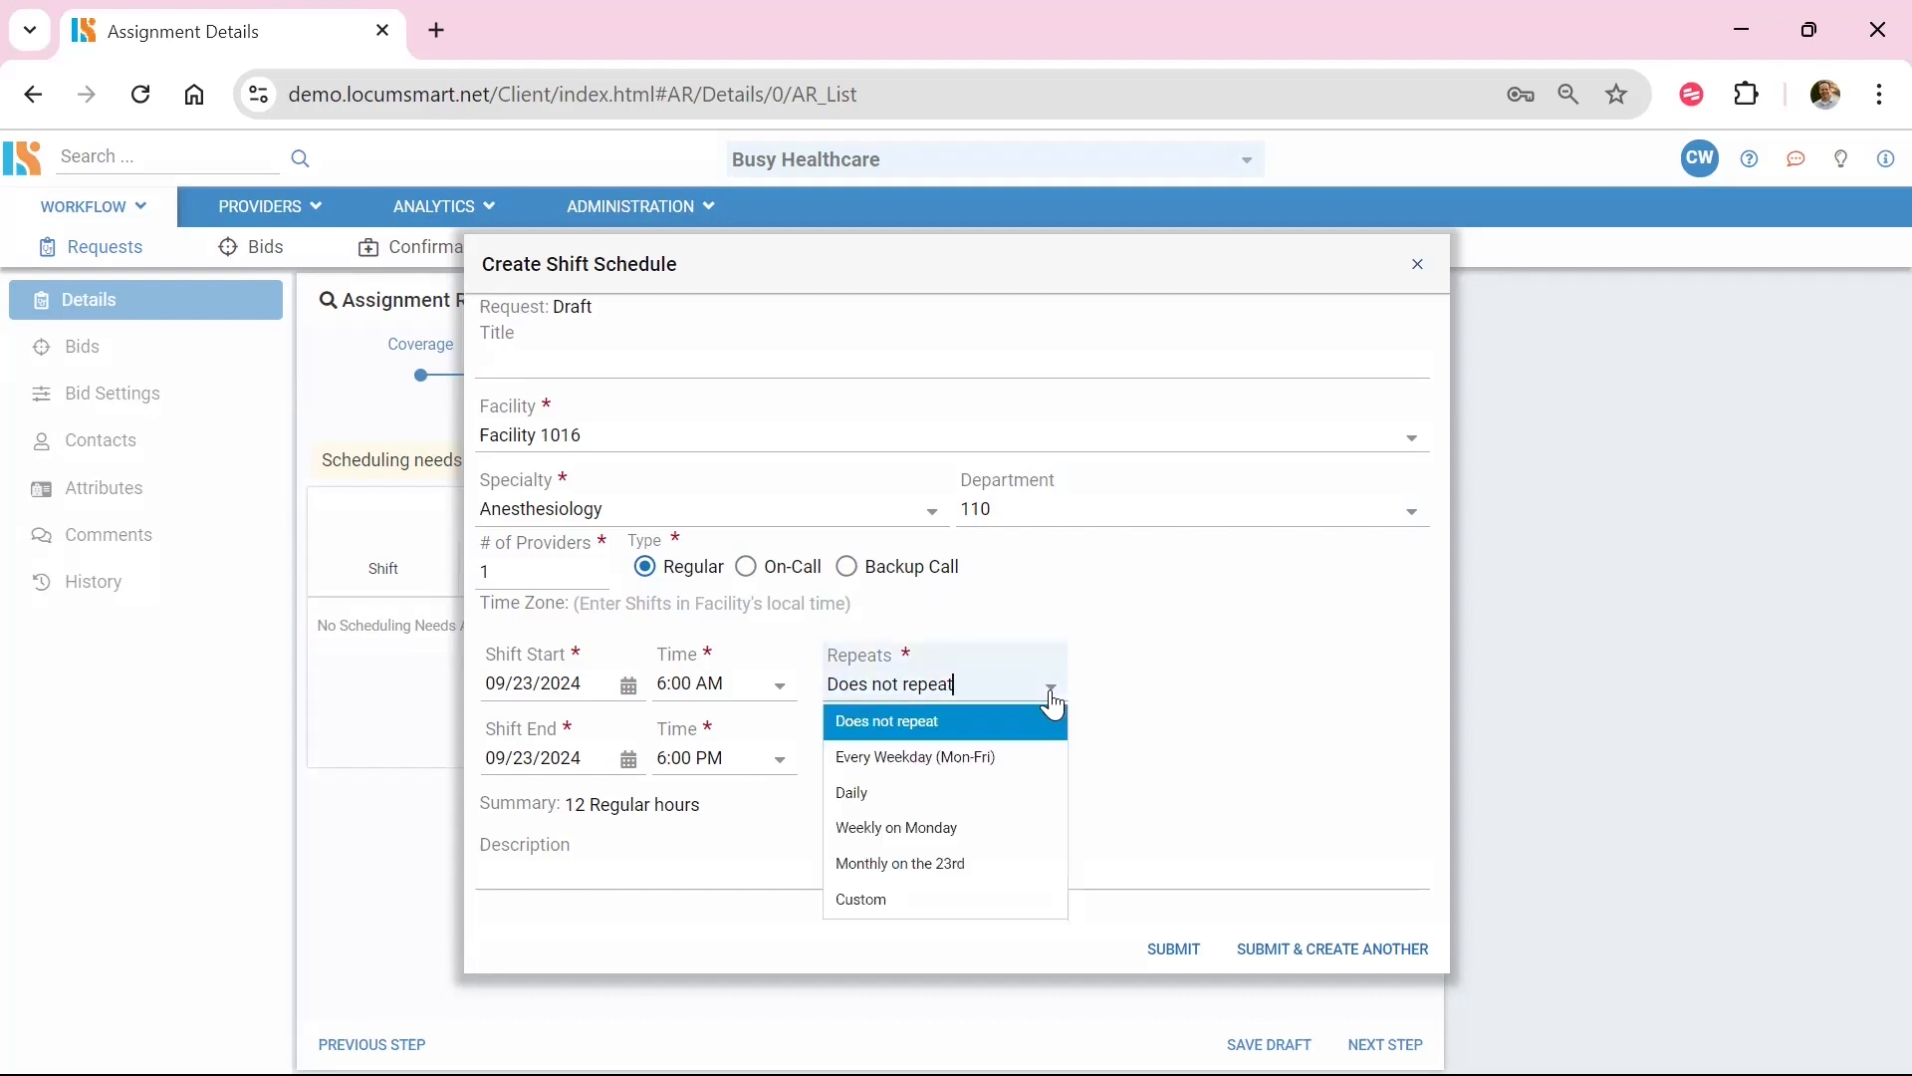
left_click(919, 768)
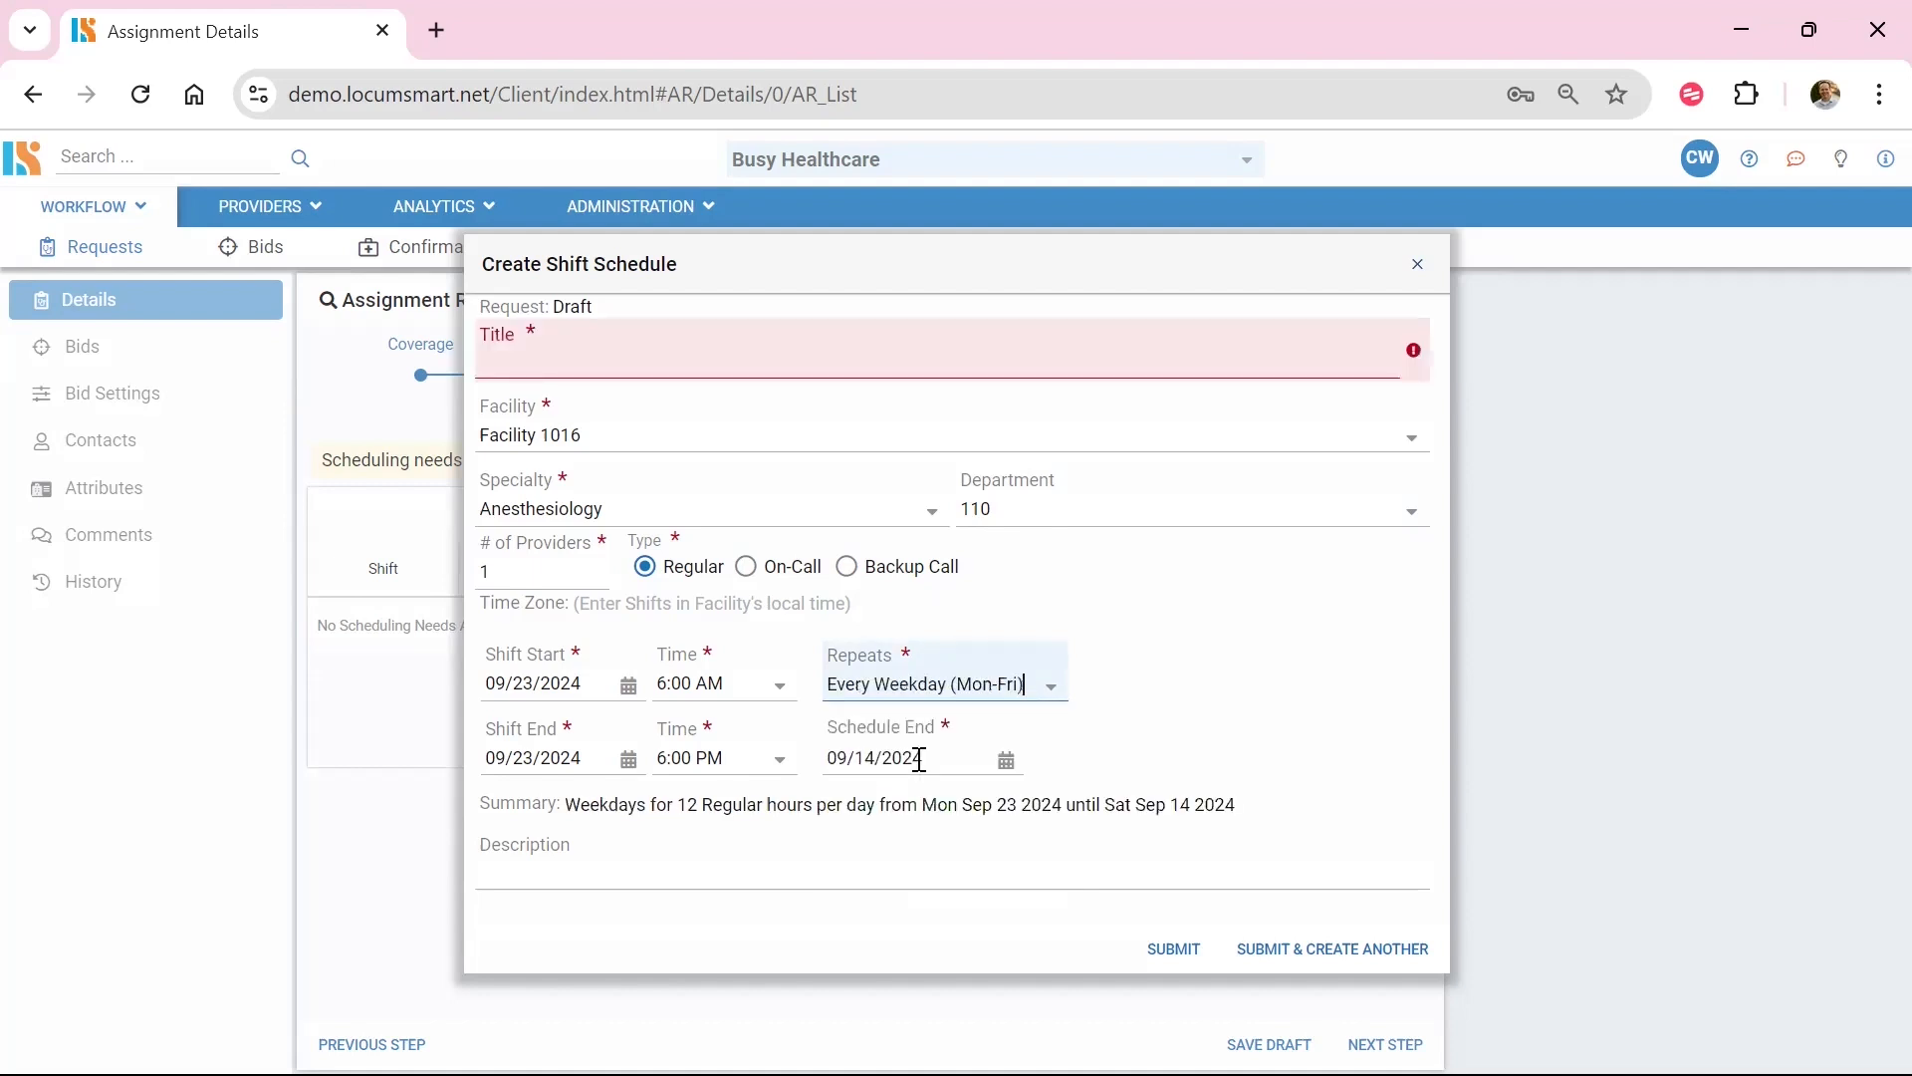
- Set the schedule end date of the weekday shift to 11/29/2024
left_click(1006, 760)
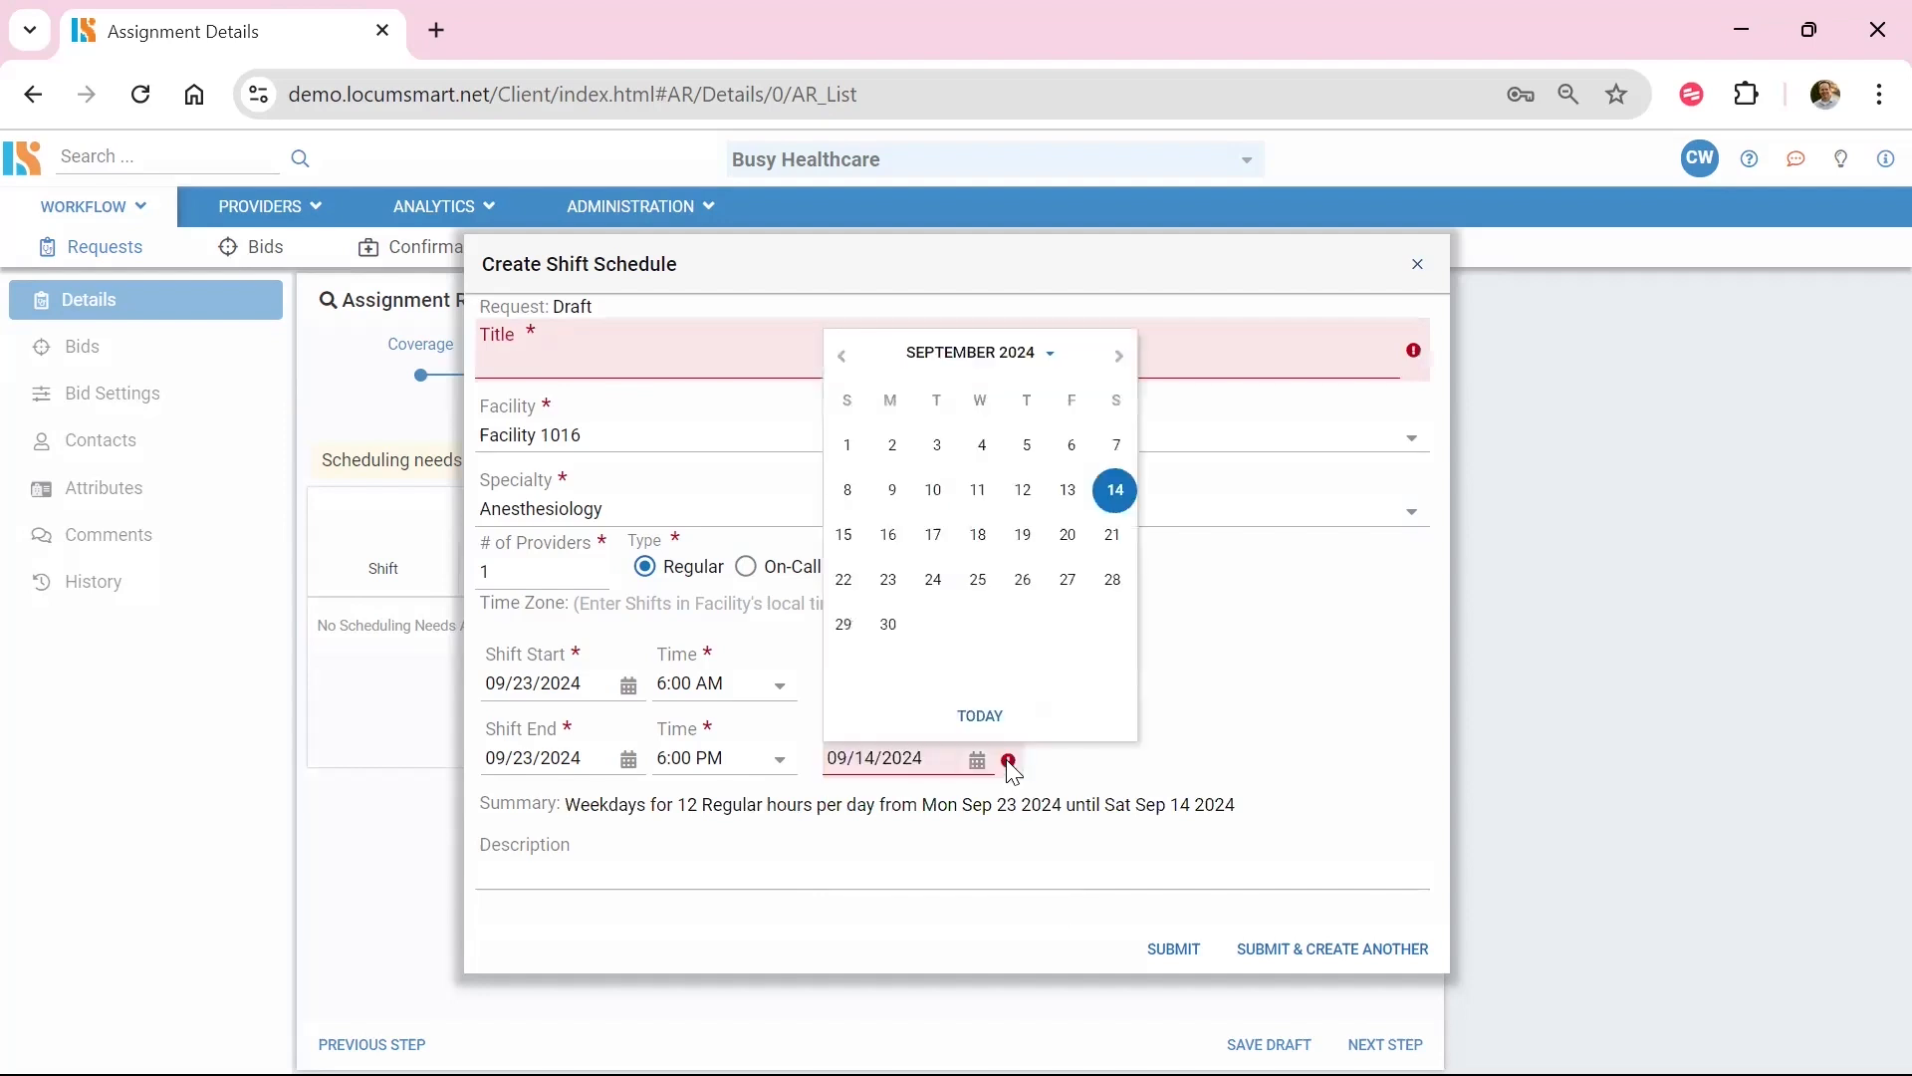
left_click(1117, 358)
left_click(1118, 359)
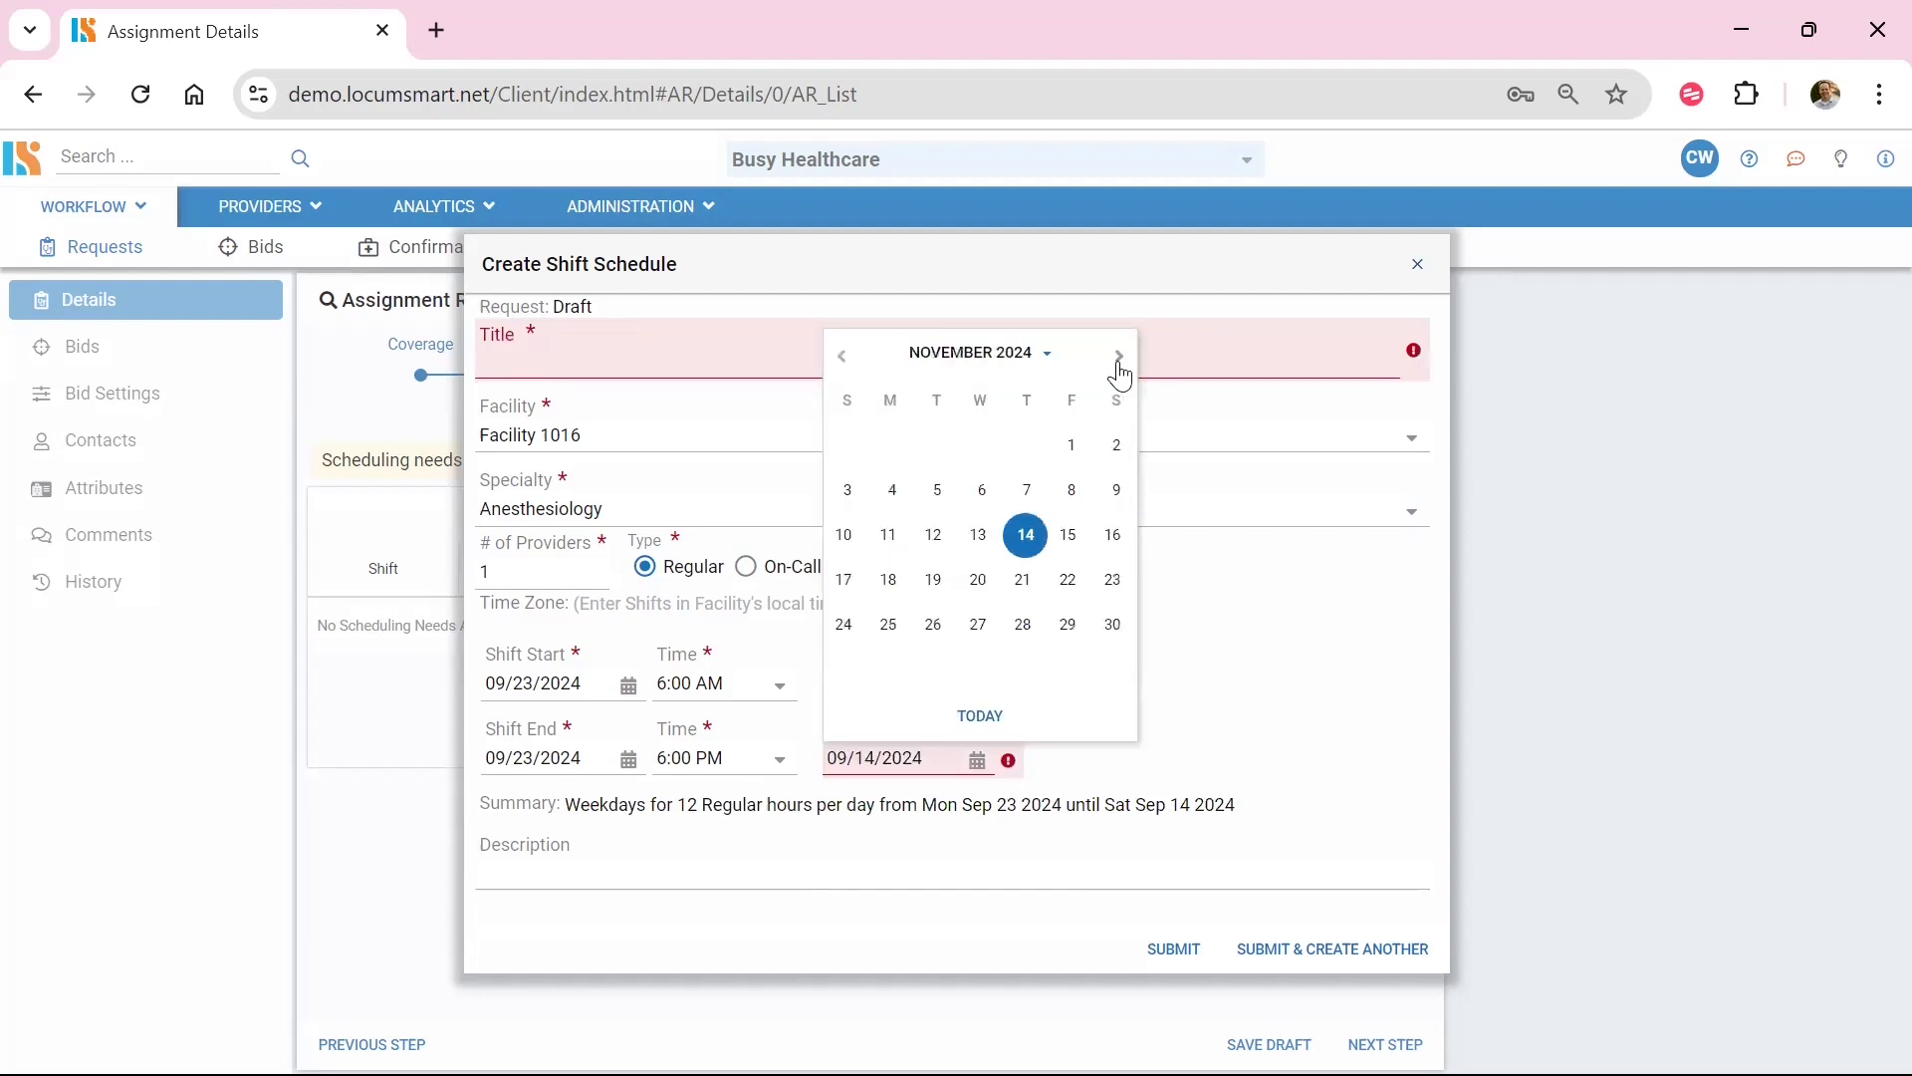
left_click(1069, 624)
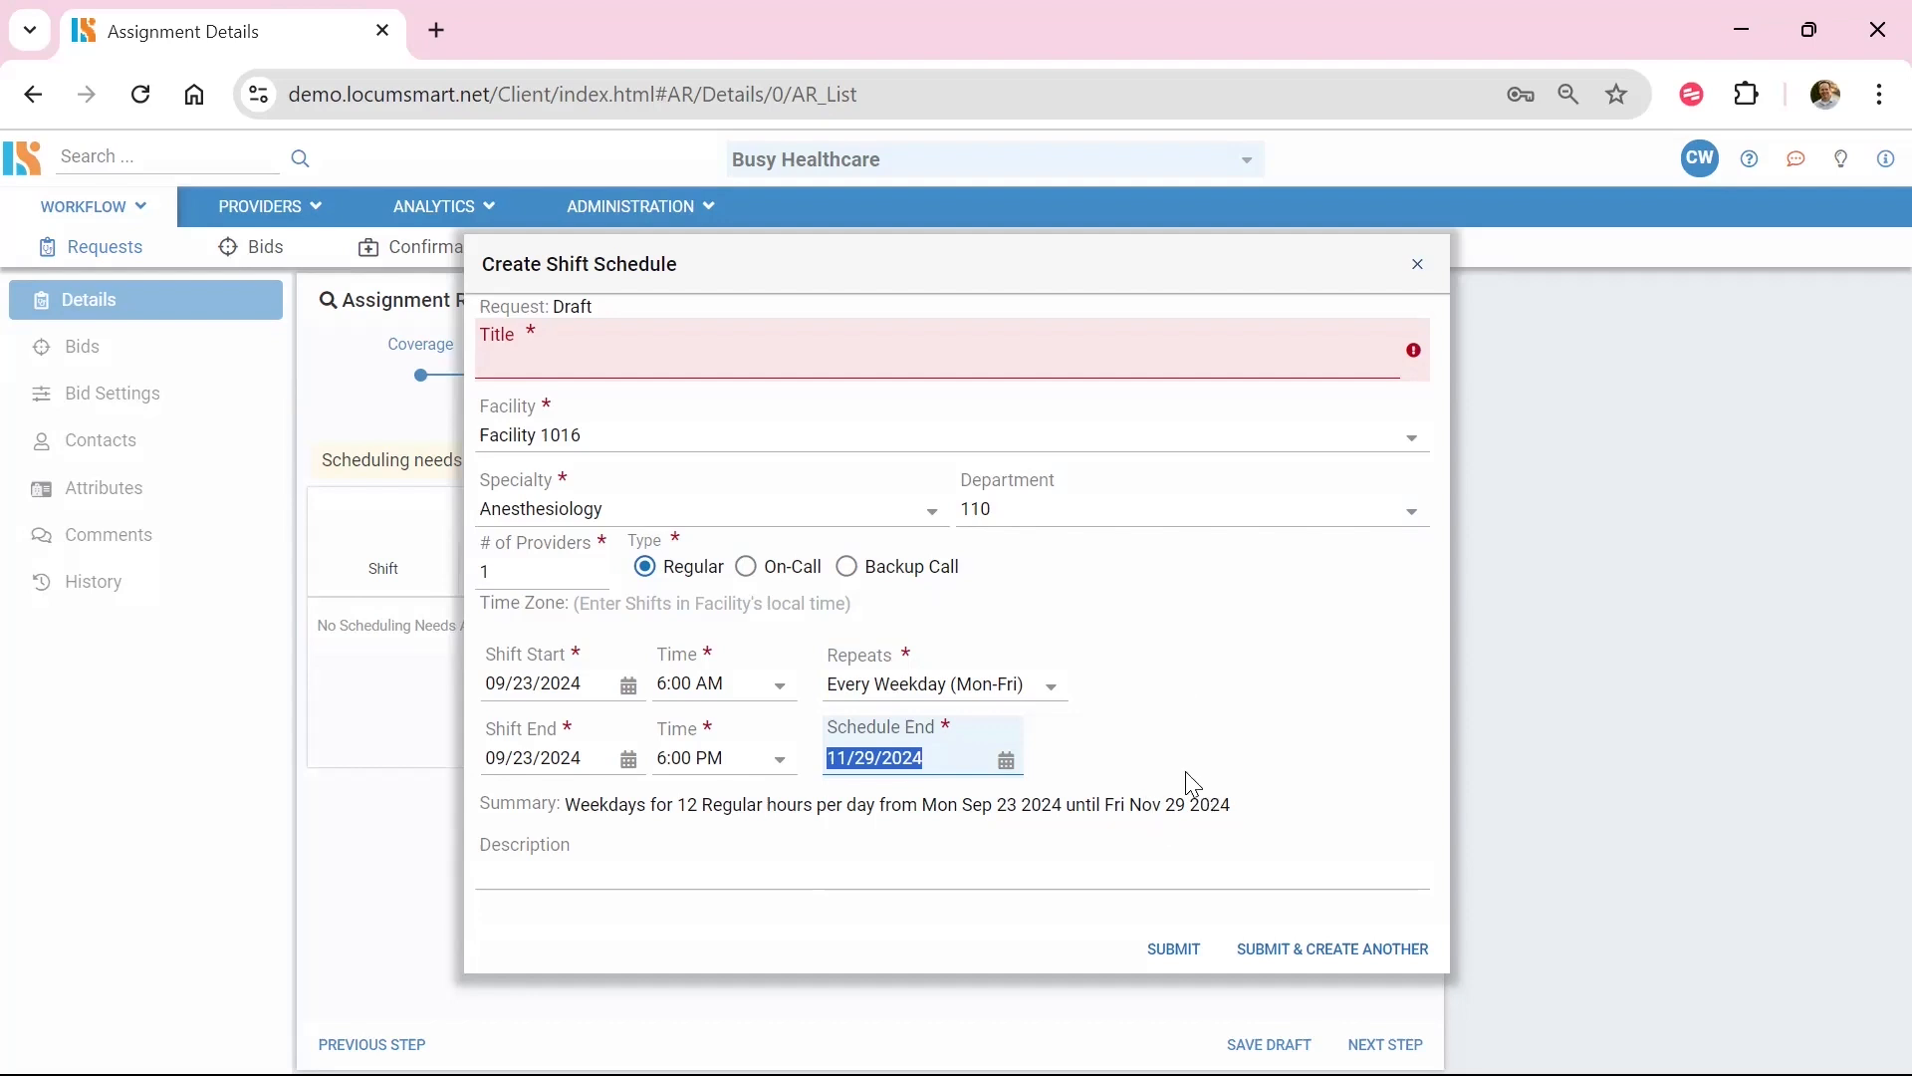
- Title the shift schedule "Anesthesiology Mon - Fri (6:00AM - 6:00PM)" and submit it
left_click(650, 347)
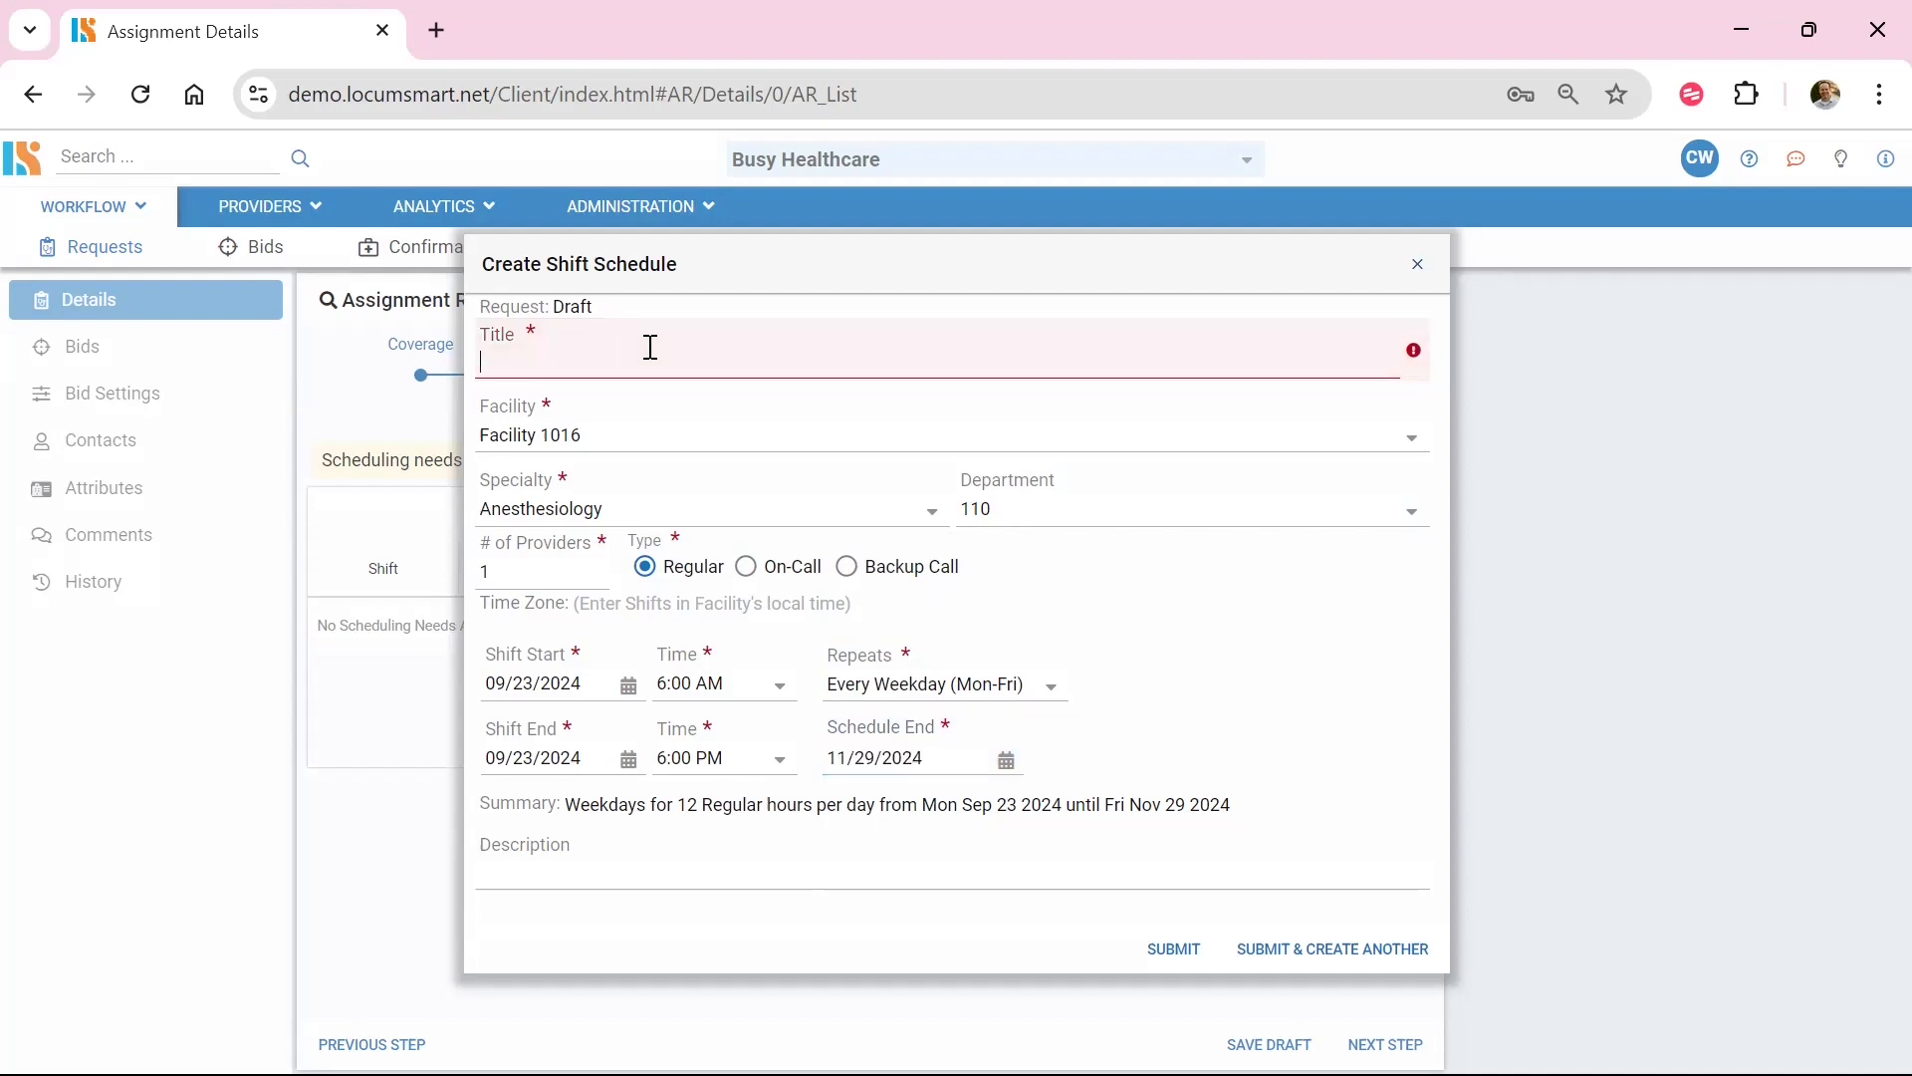
type("Anesthesiologoy")
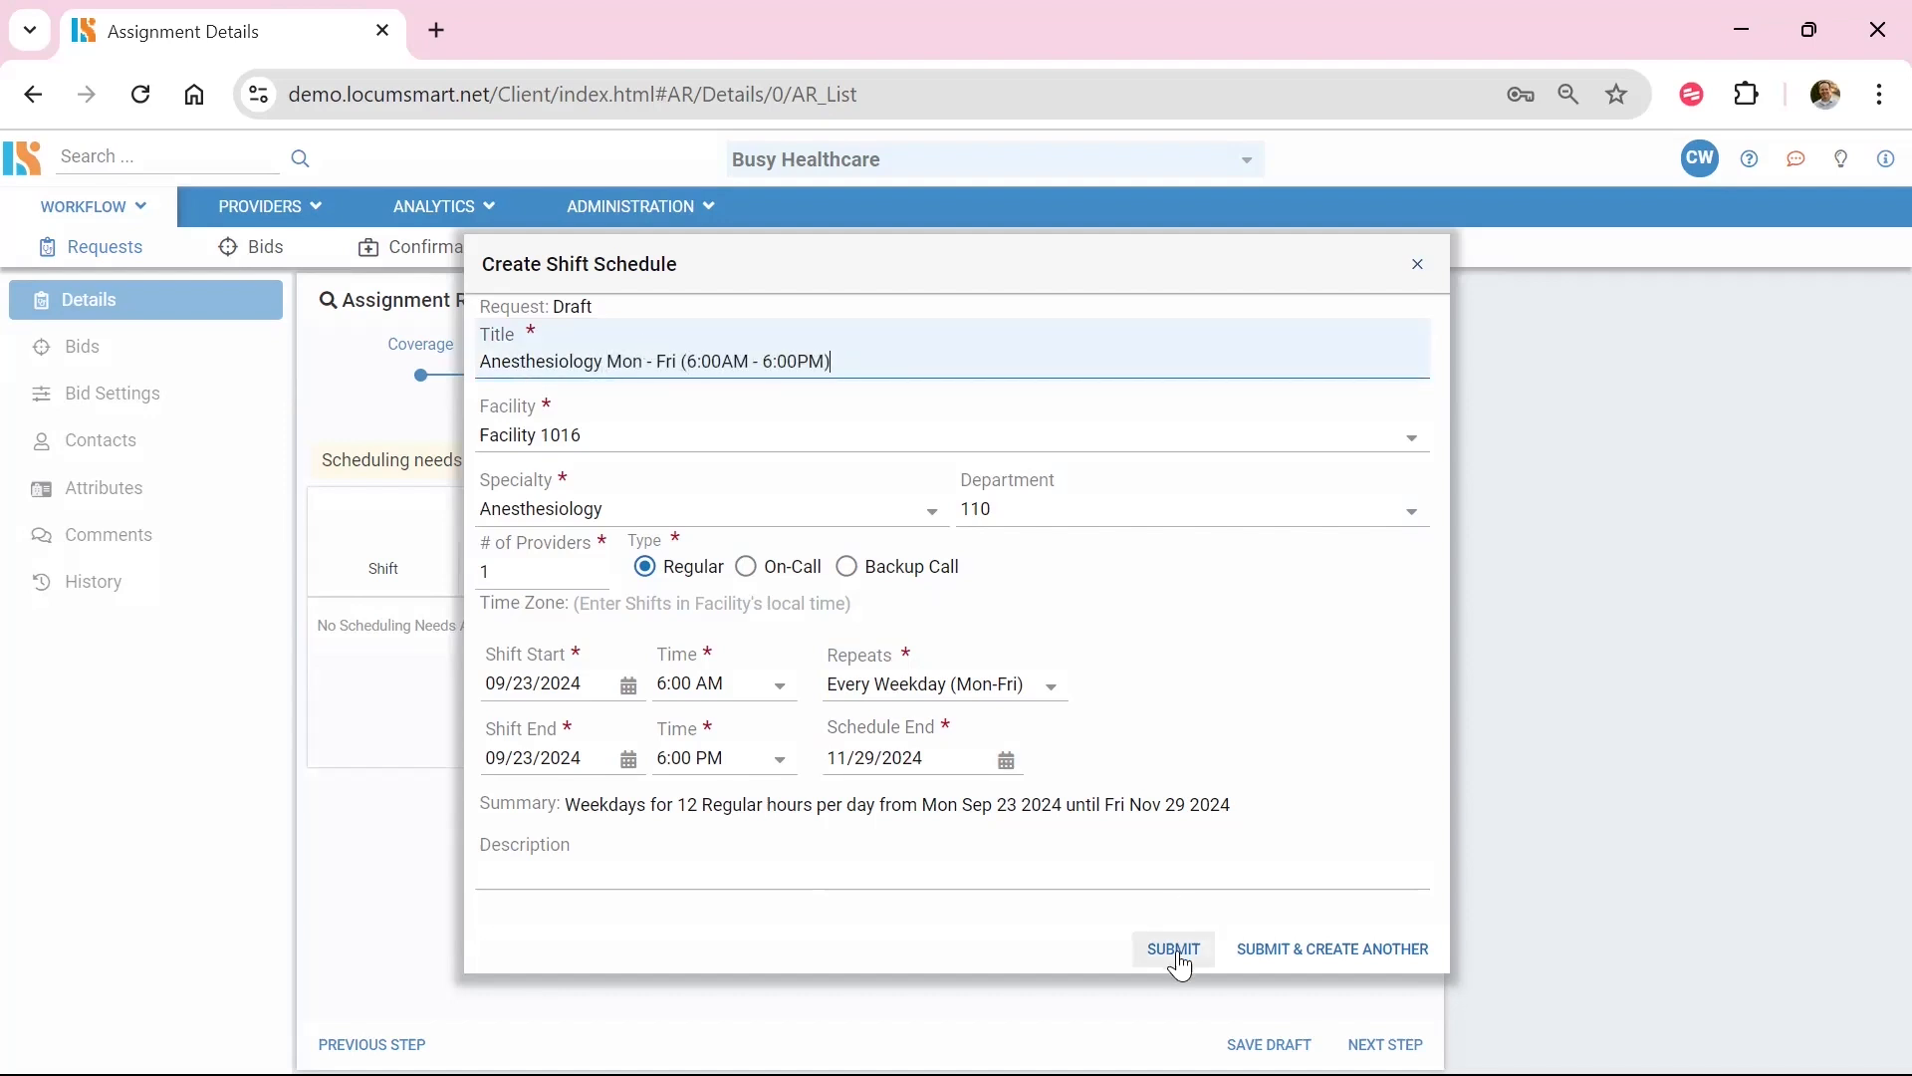
left_click(1176, 955)
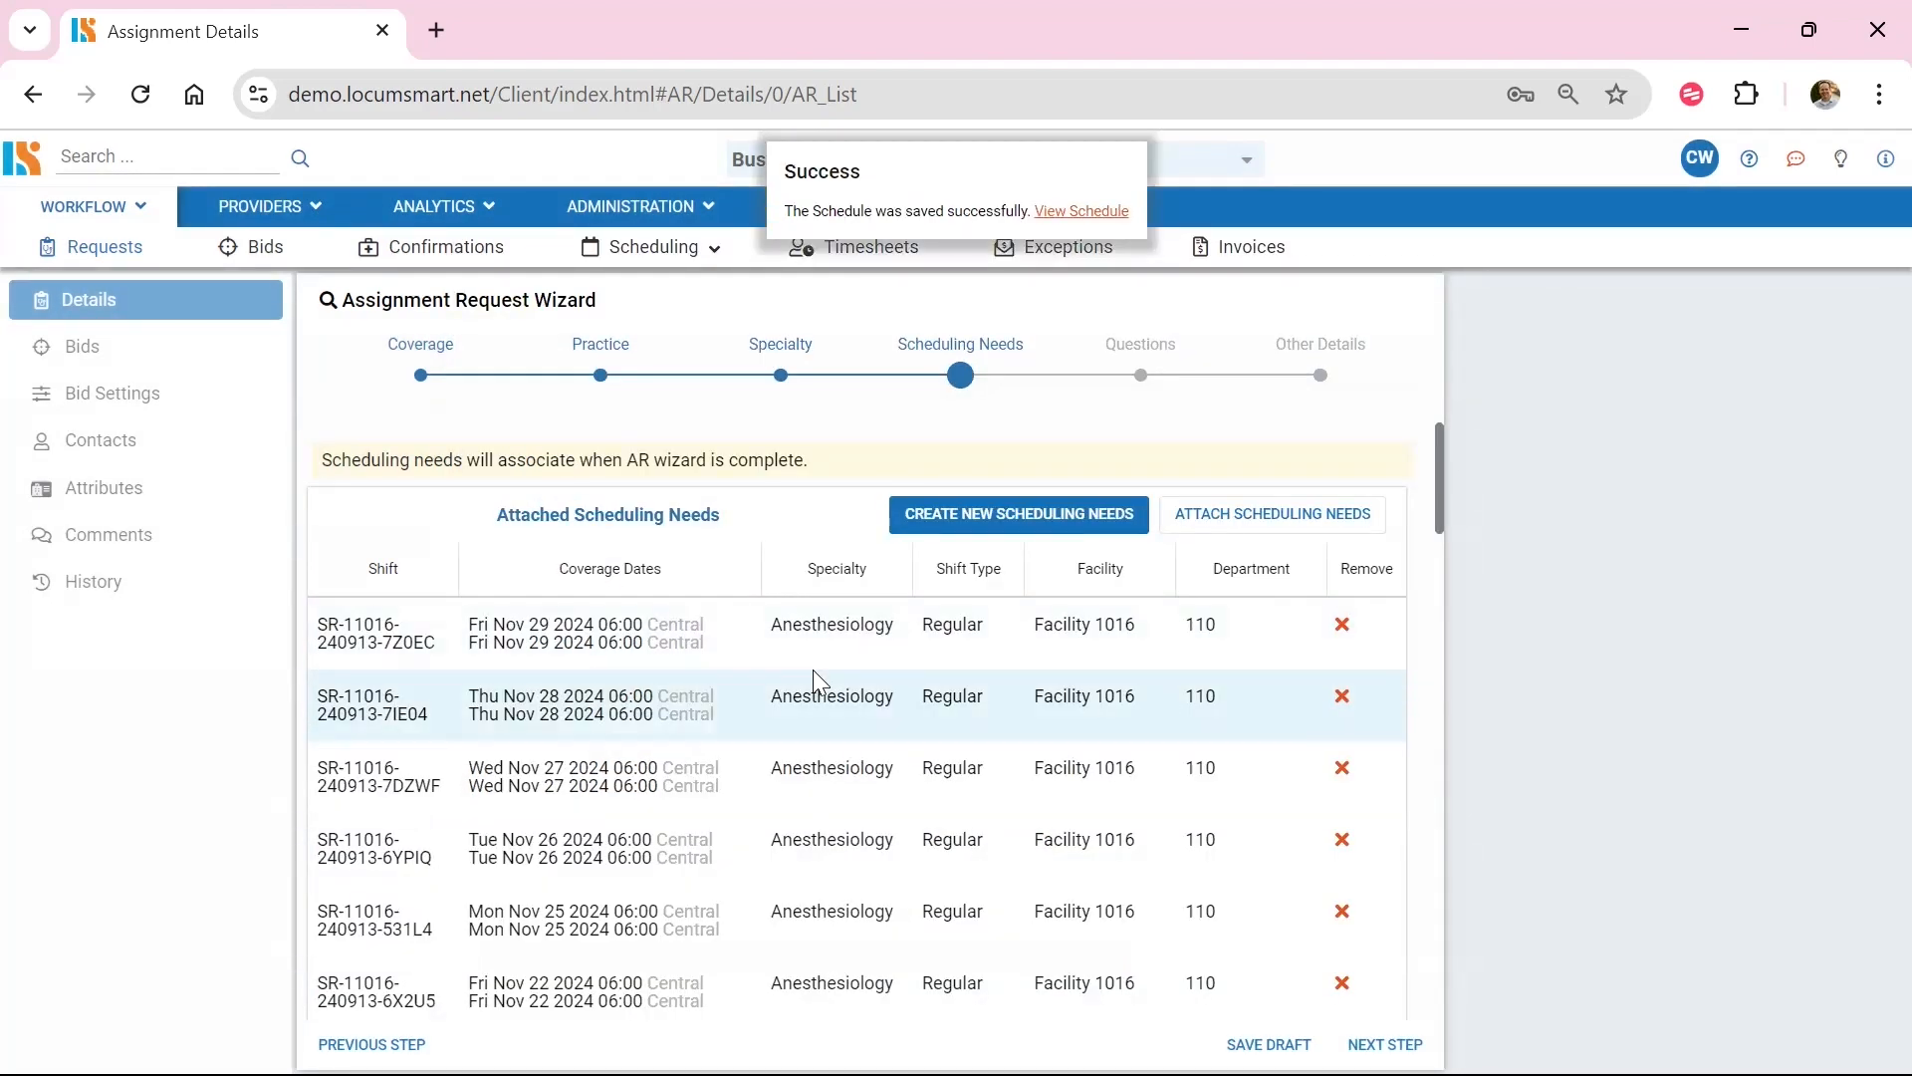
- Review the attached scheduling needs, and start a new one with the specialty Anesthesiology
scroll(898, 705, "down", 3)
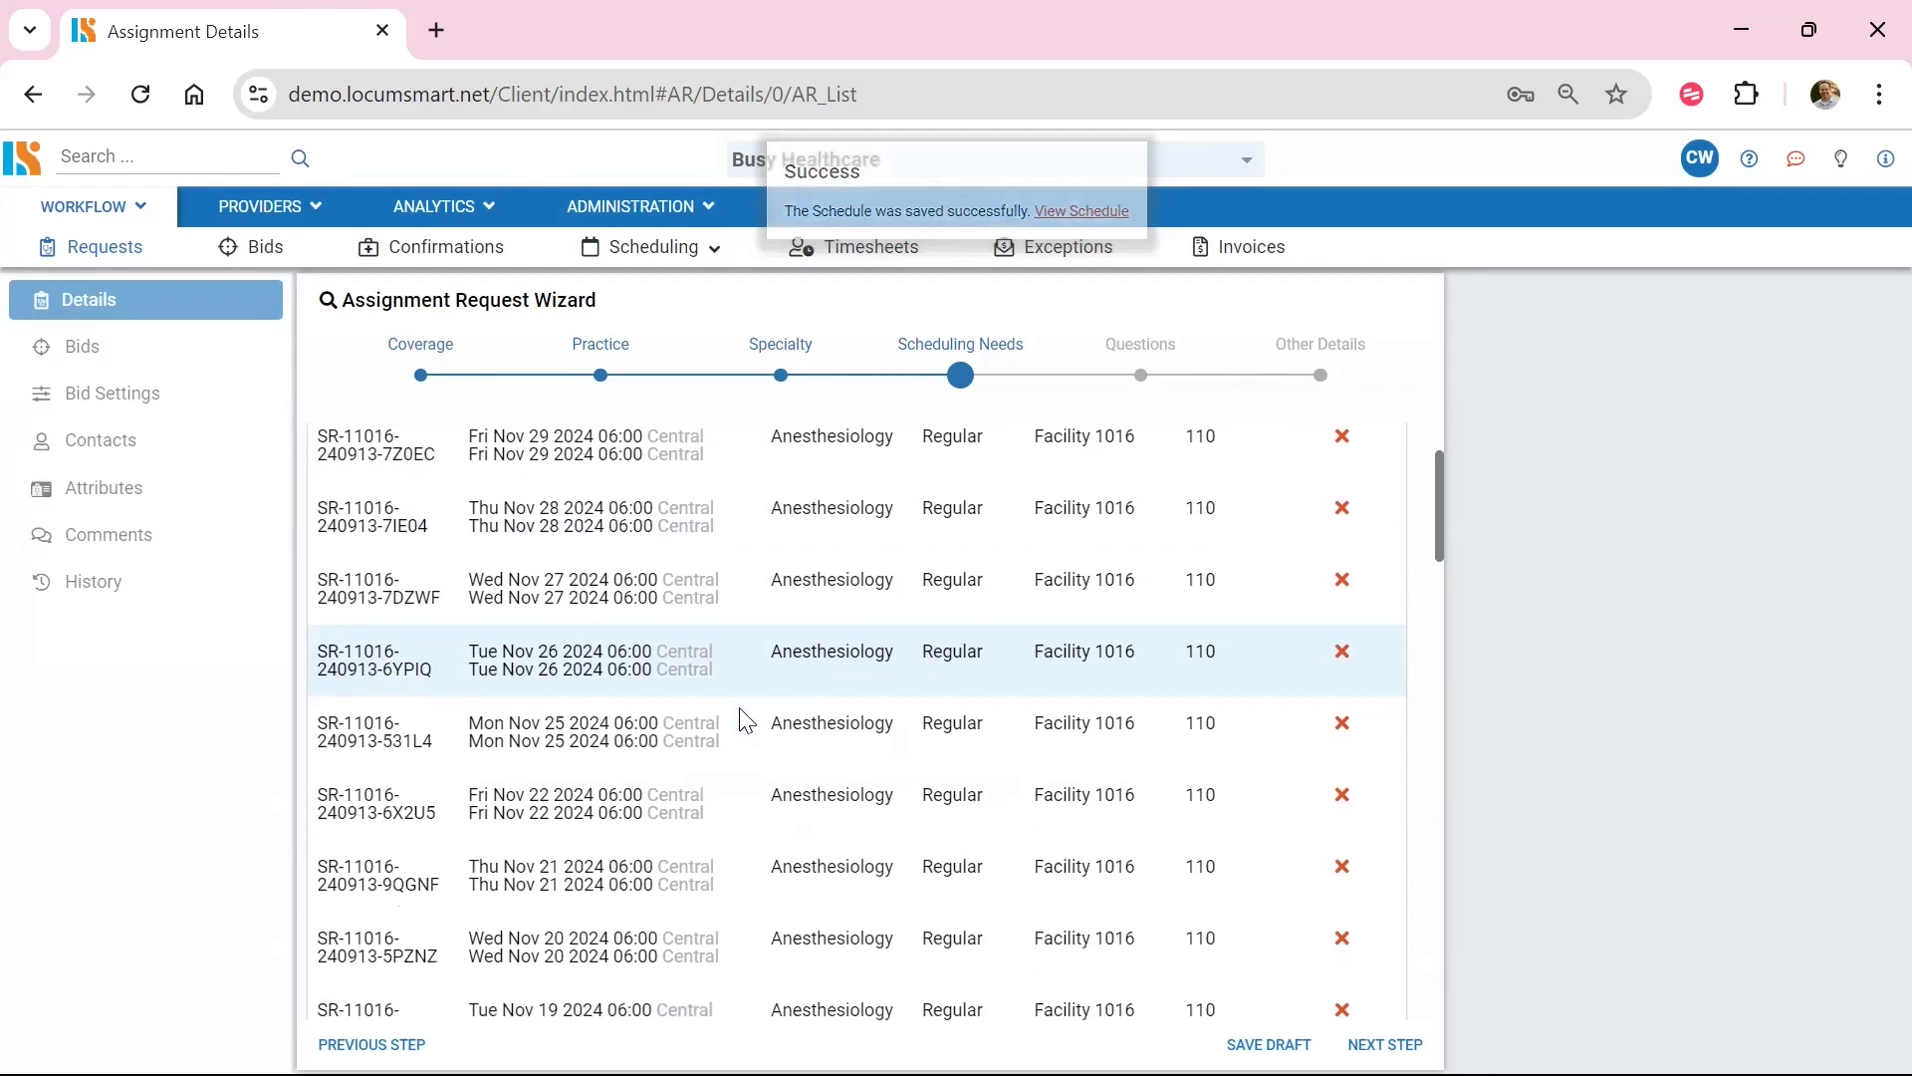
scroll(833, 707, "down", 10)
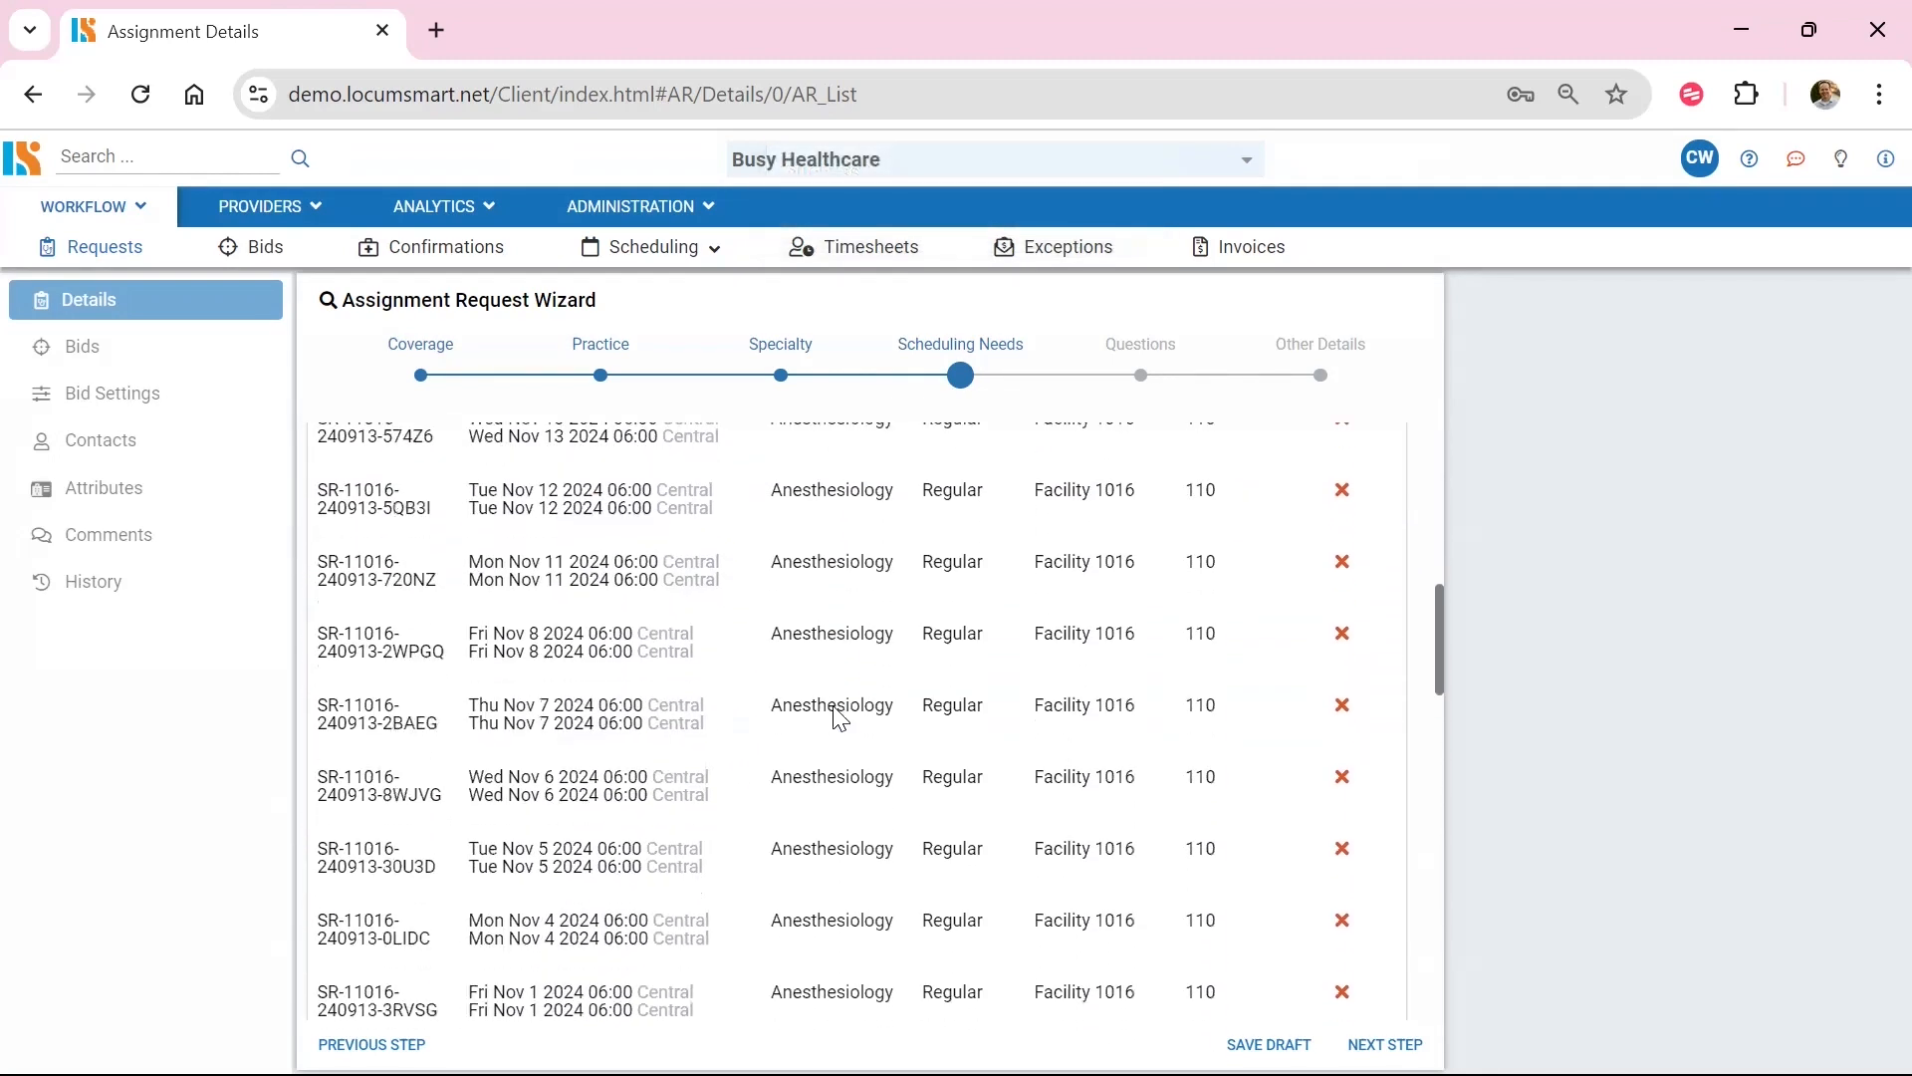
scroll(833, 707, "down", 15)
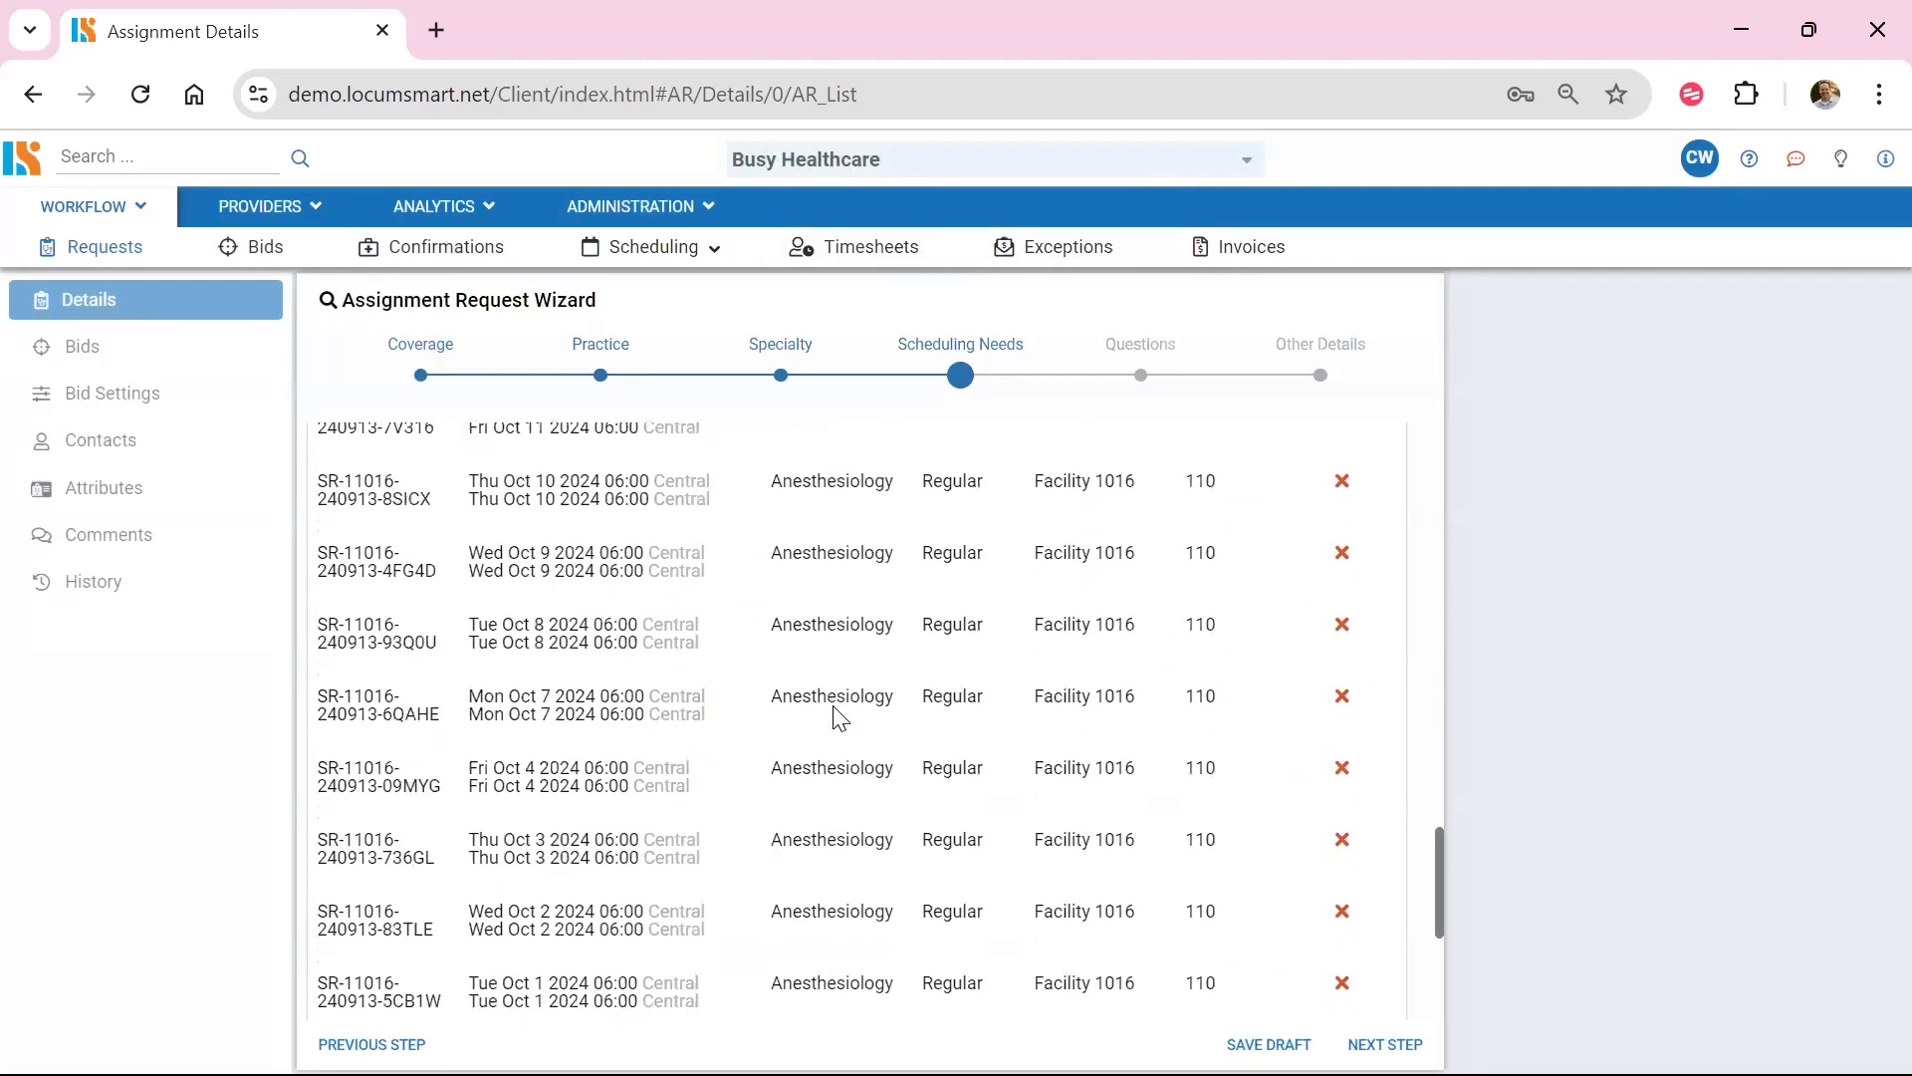
scroll(841, 717, "up", 20)
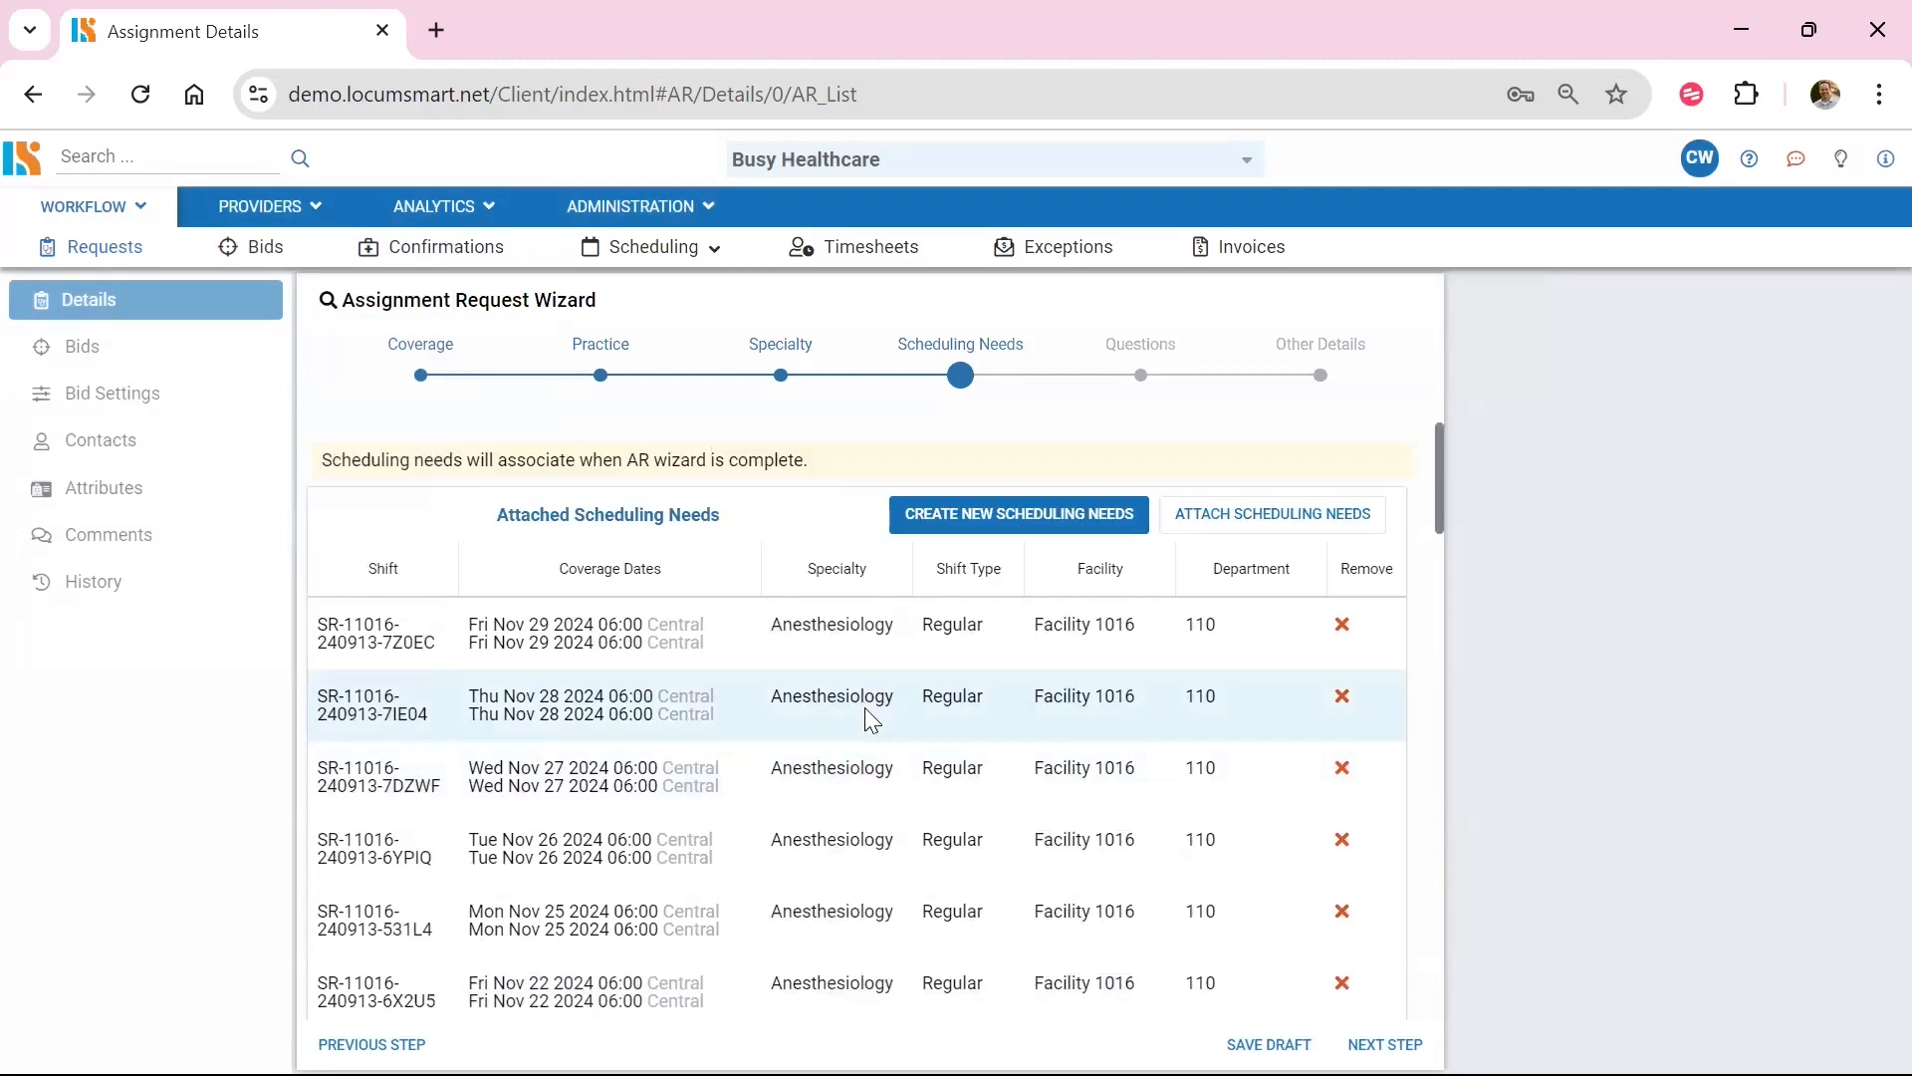
left_click(958, 528)
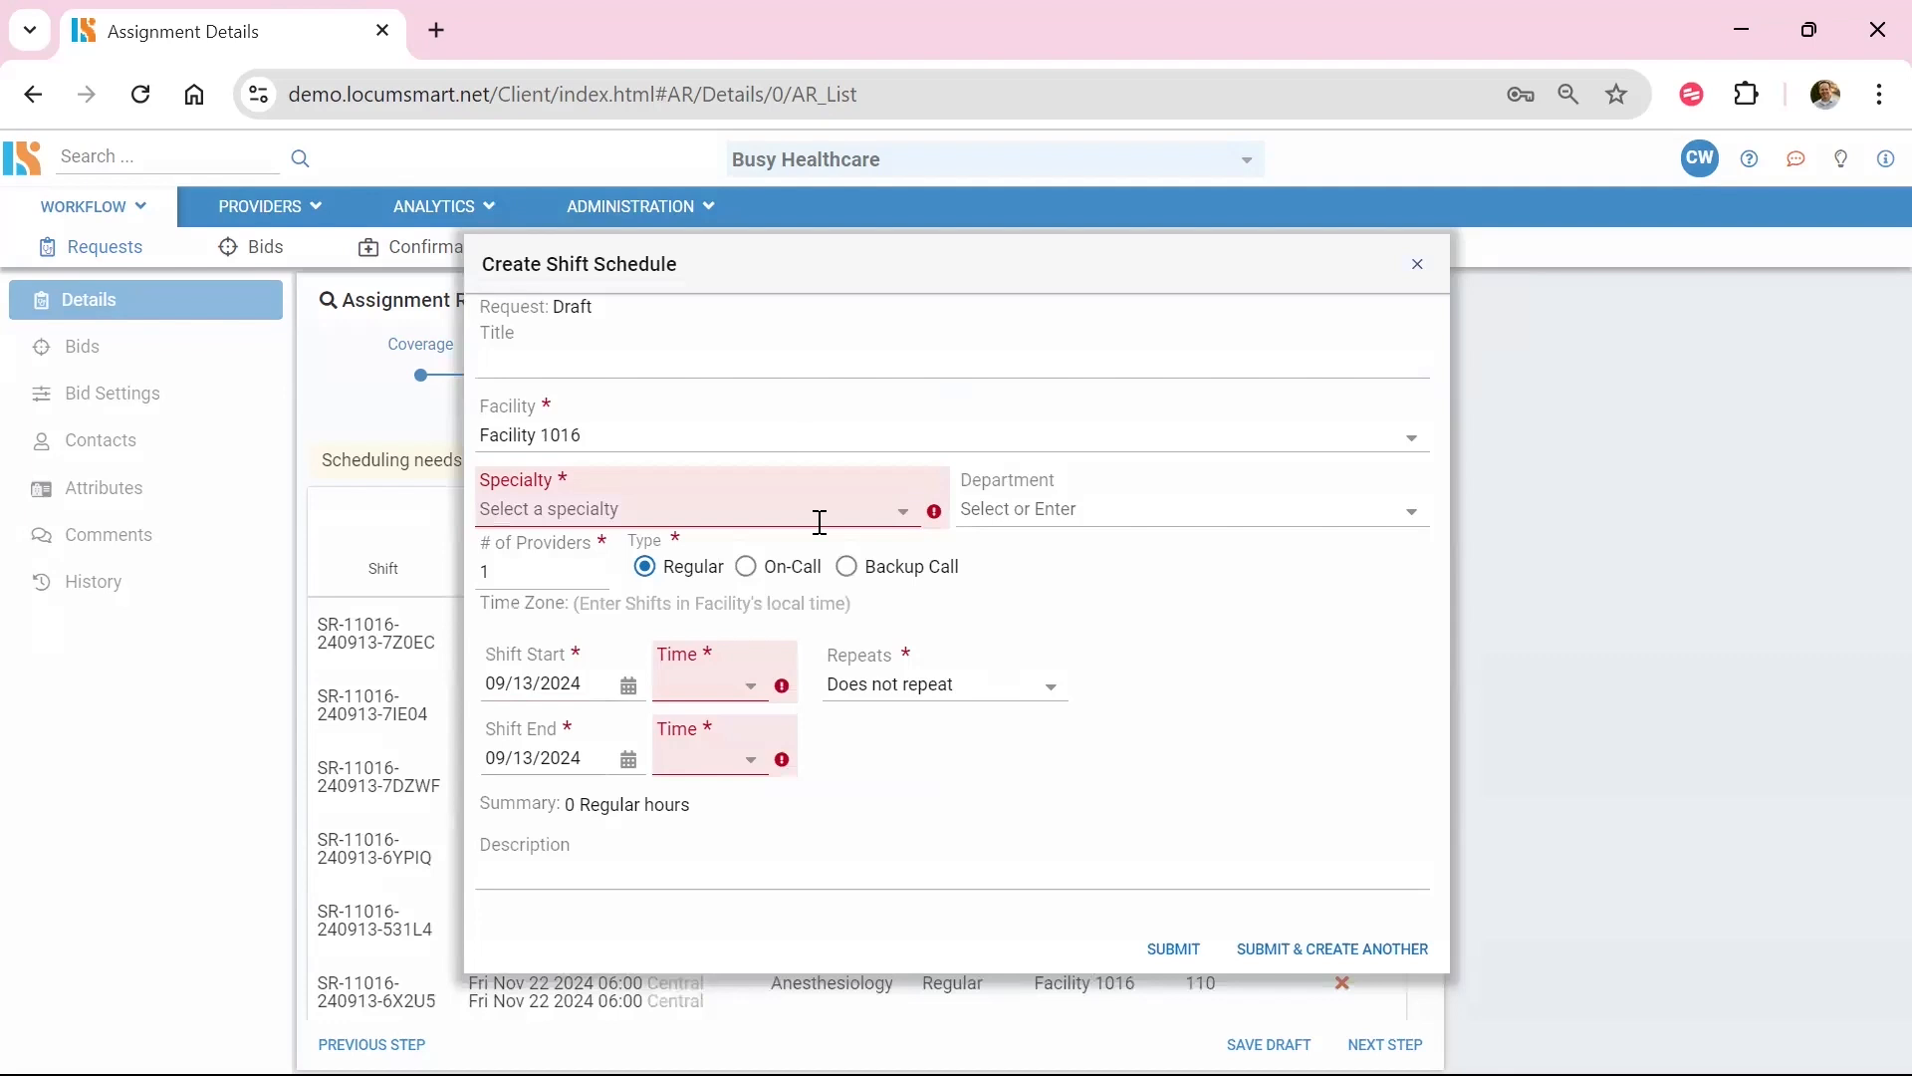
left_click(908, 521)
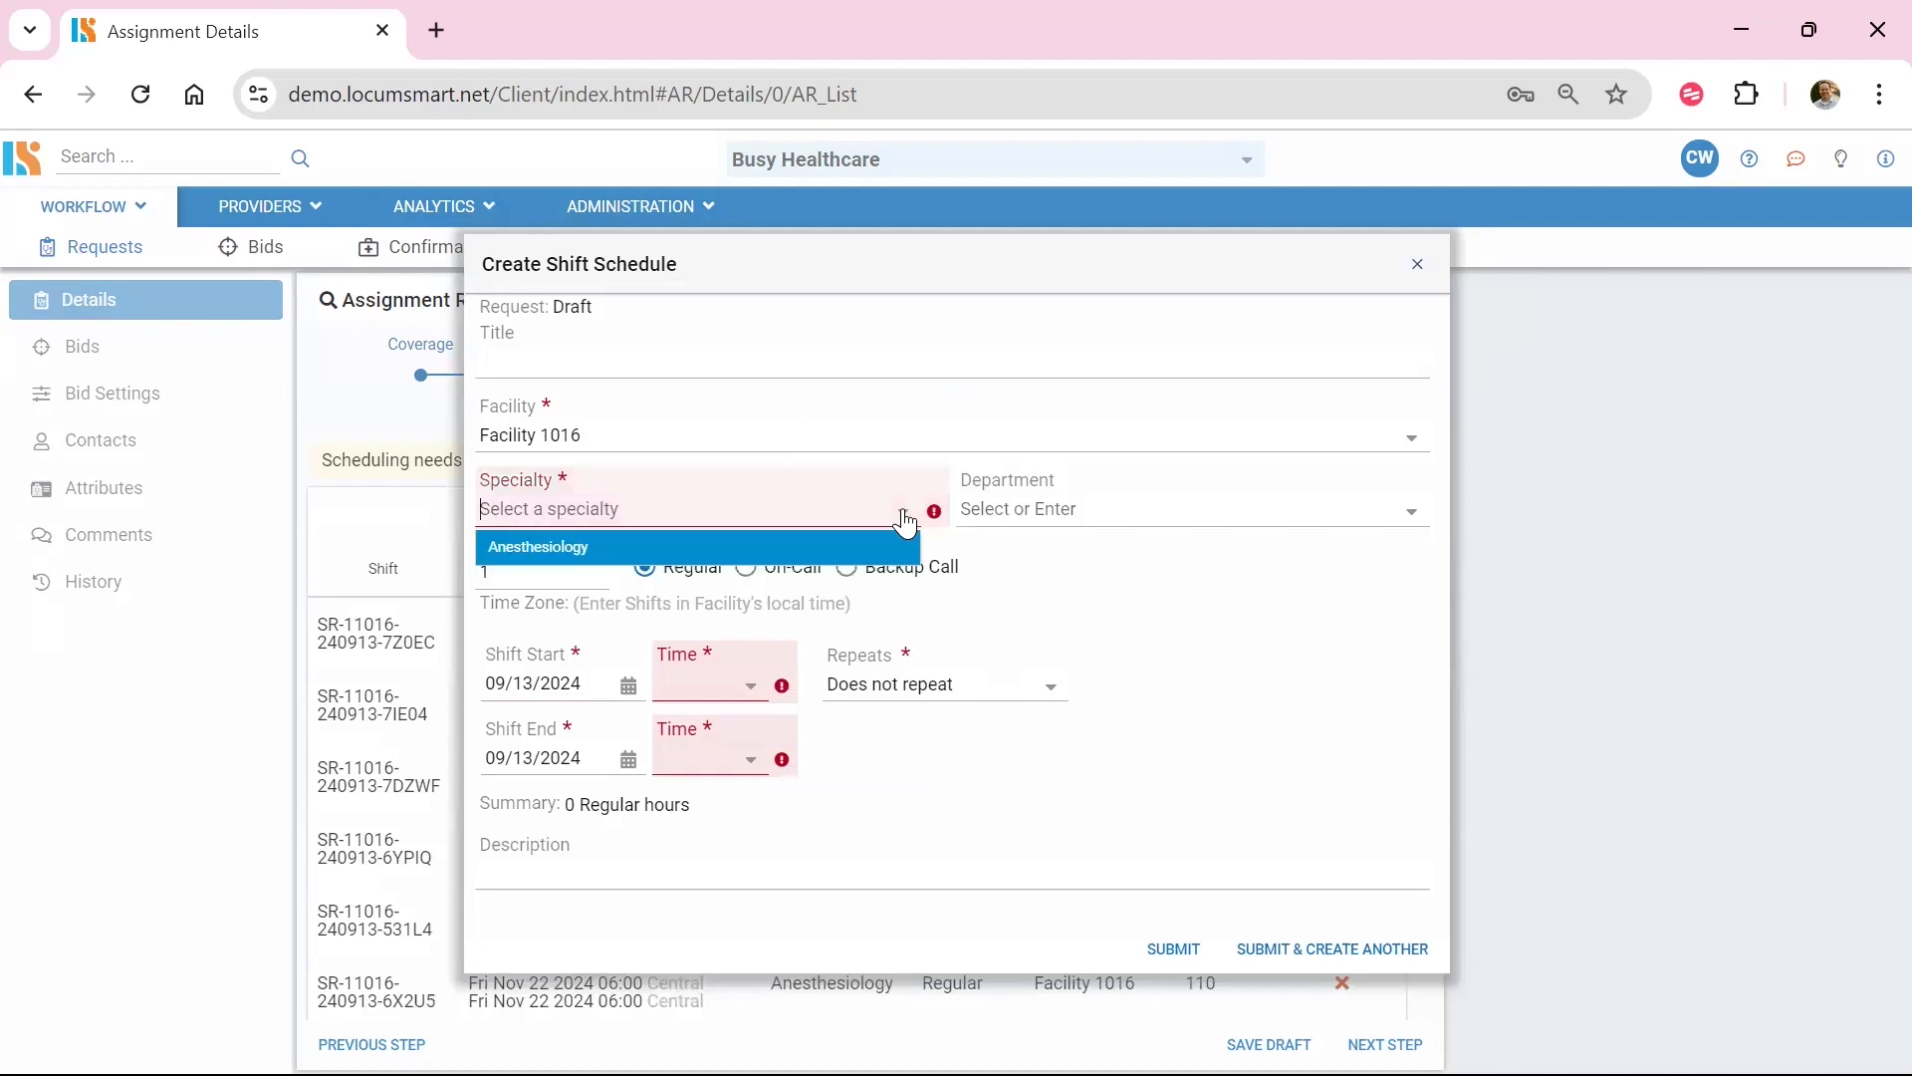
left_click(619, 546)
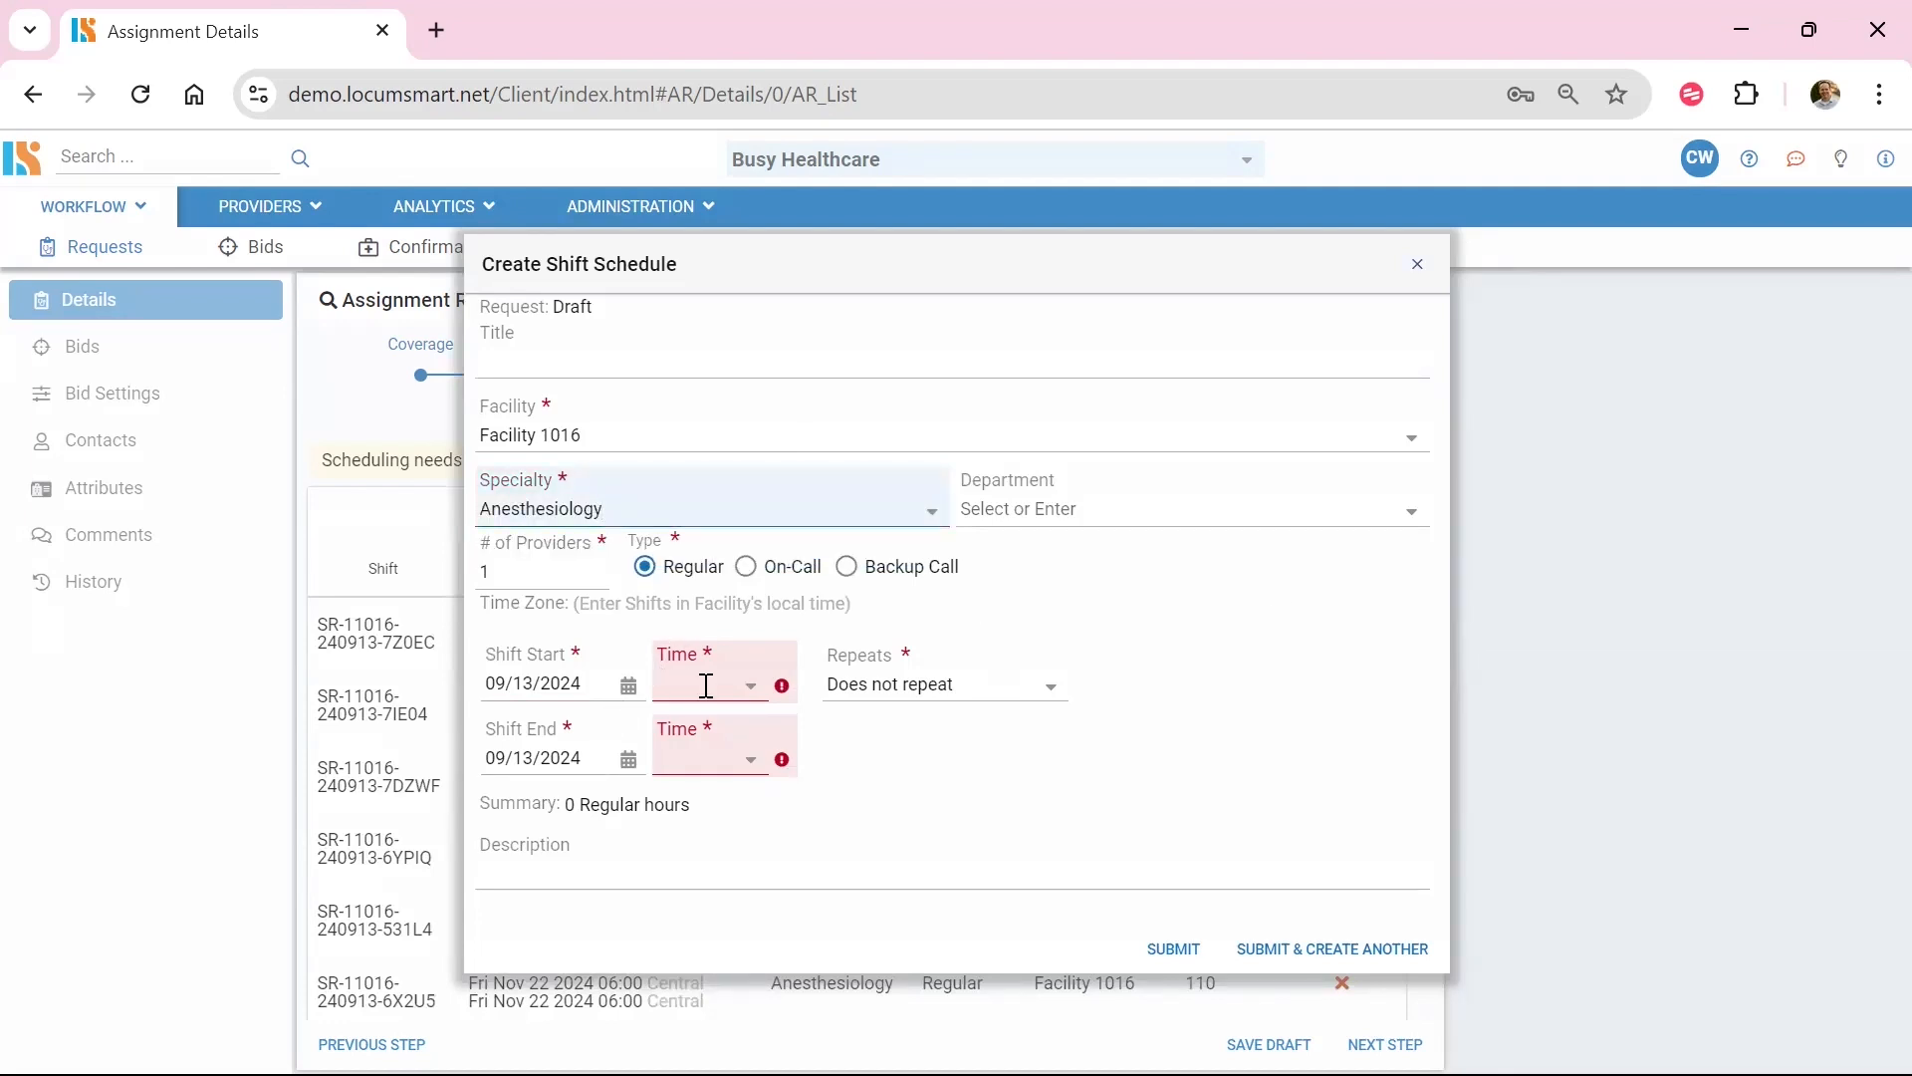
- Set the new shift's start to 10/05/2024 at 2:00 AM
left_click(627, 685)
left_click(778, 280)
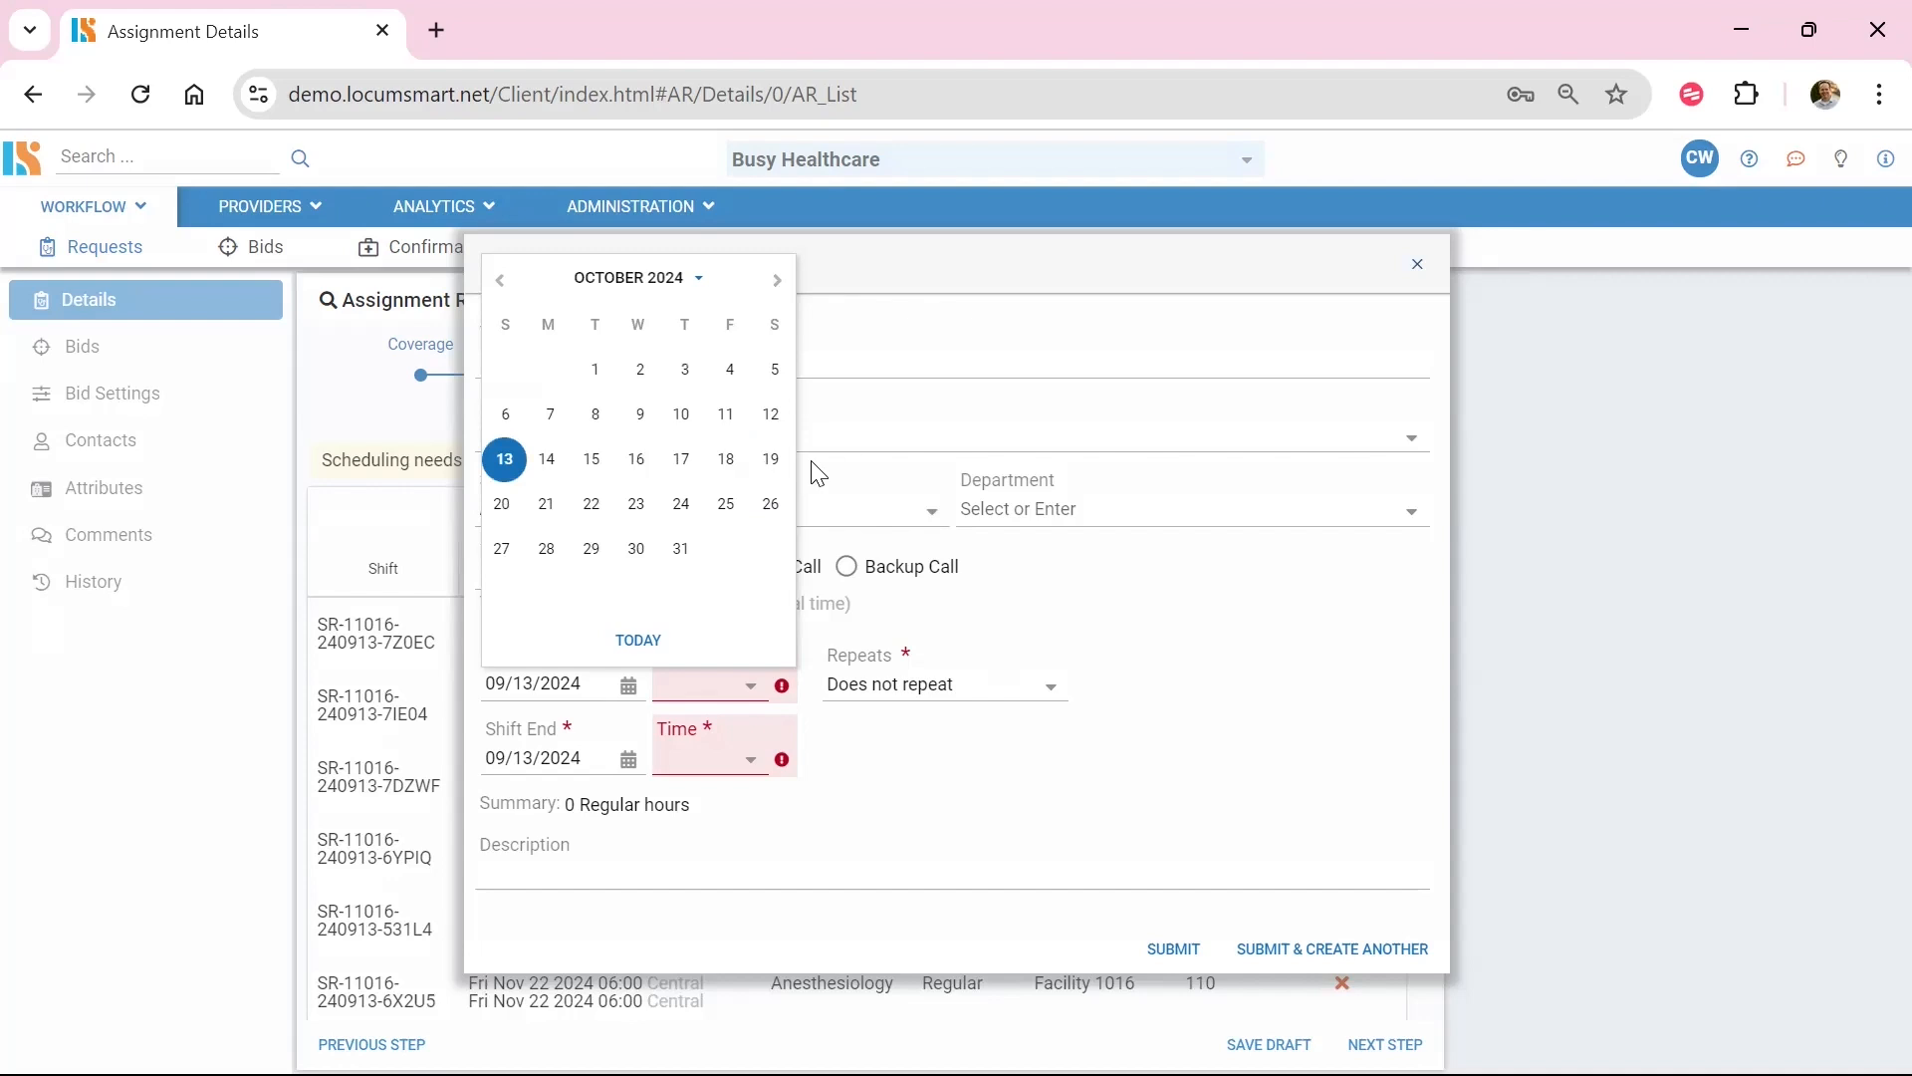
left_click(776, 379)
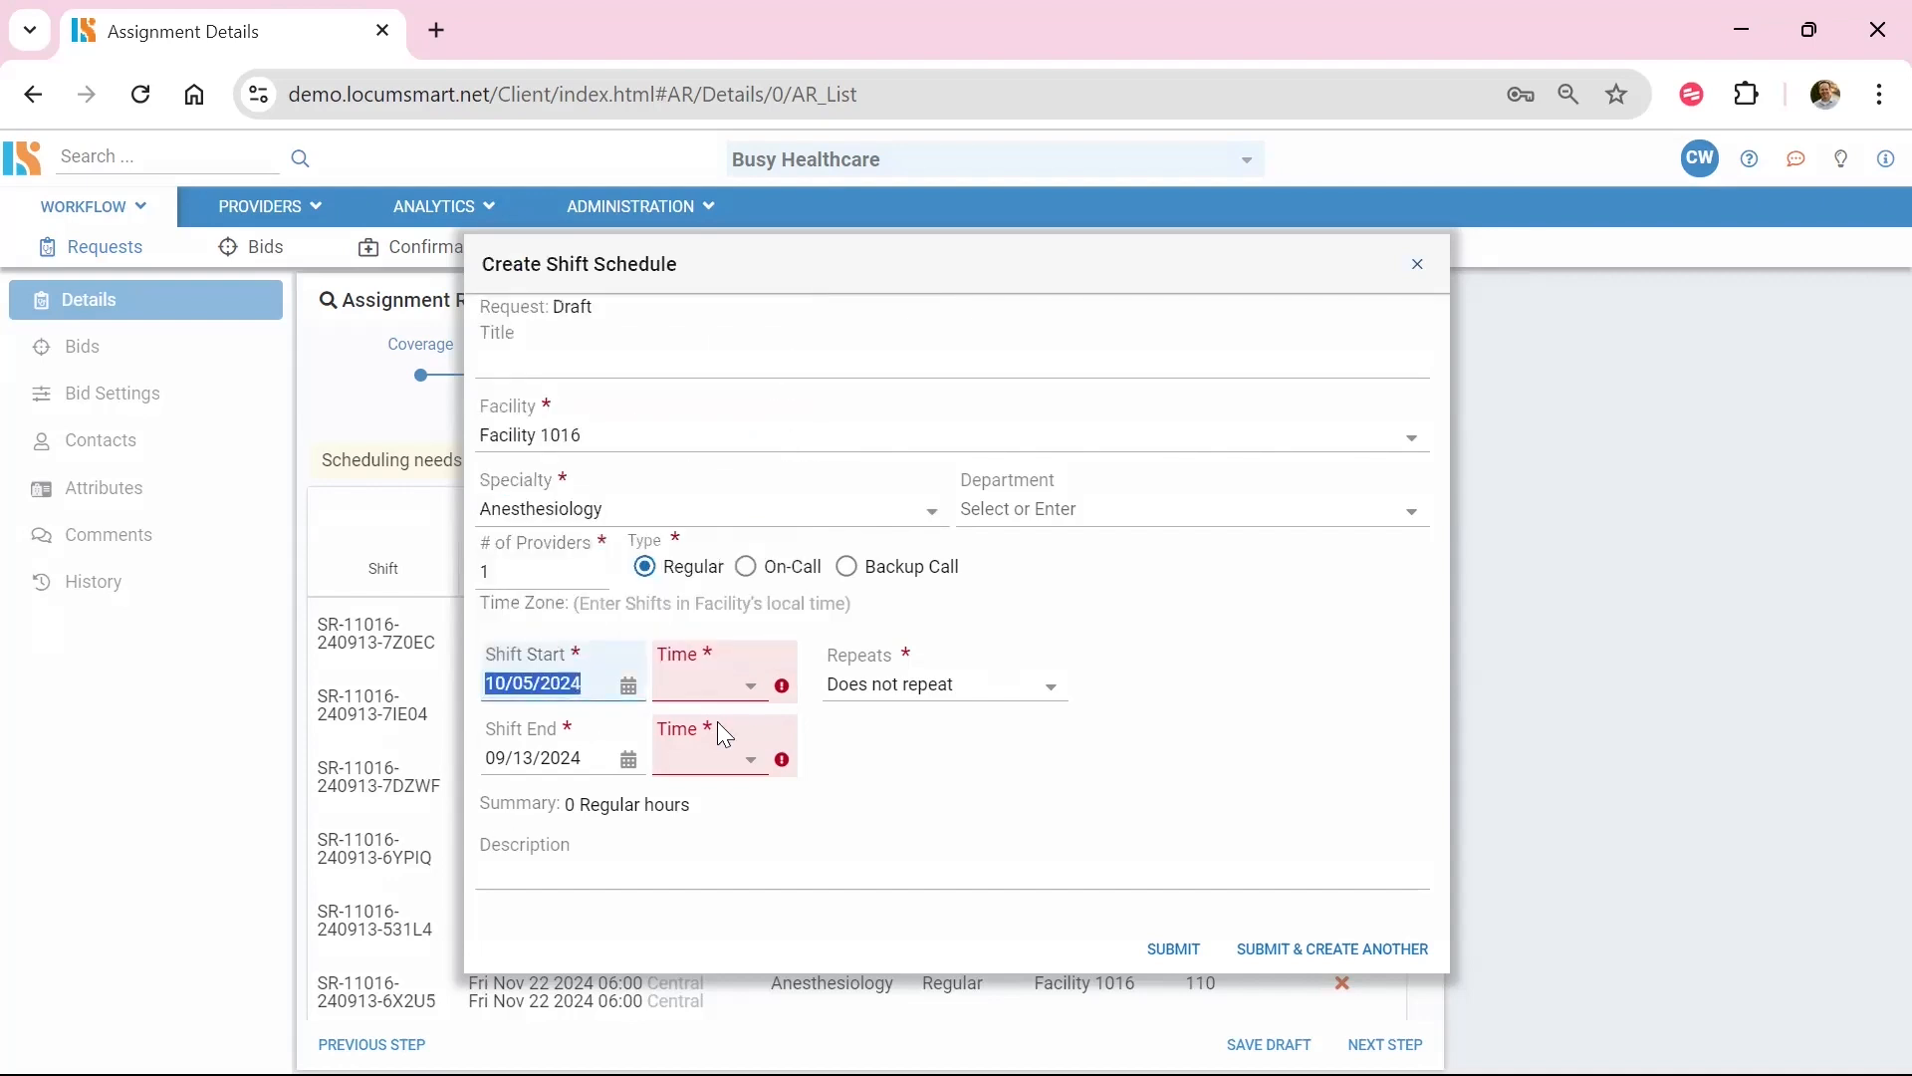
left_click(710, 685)
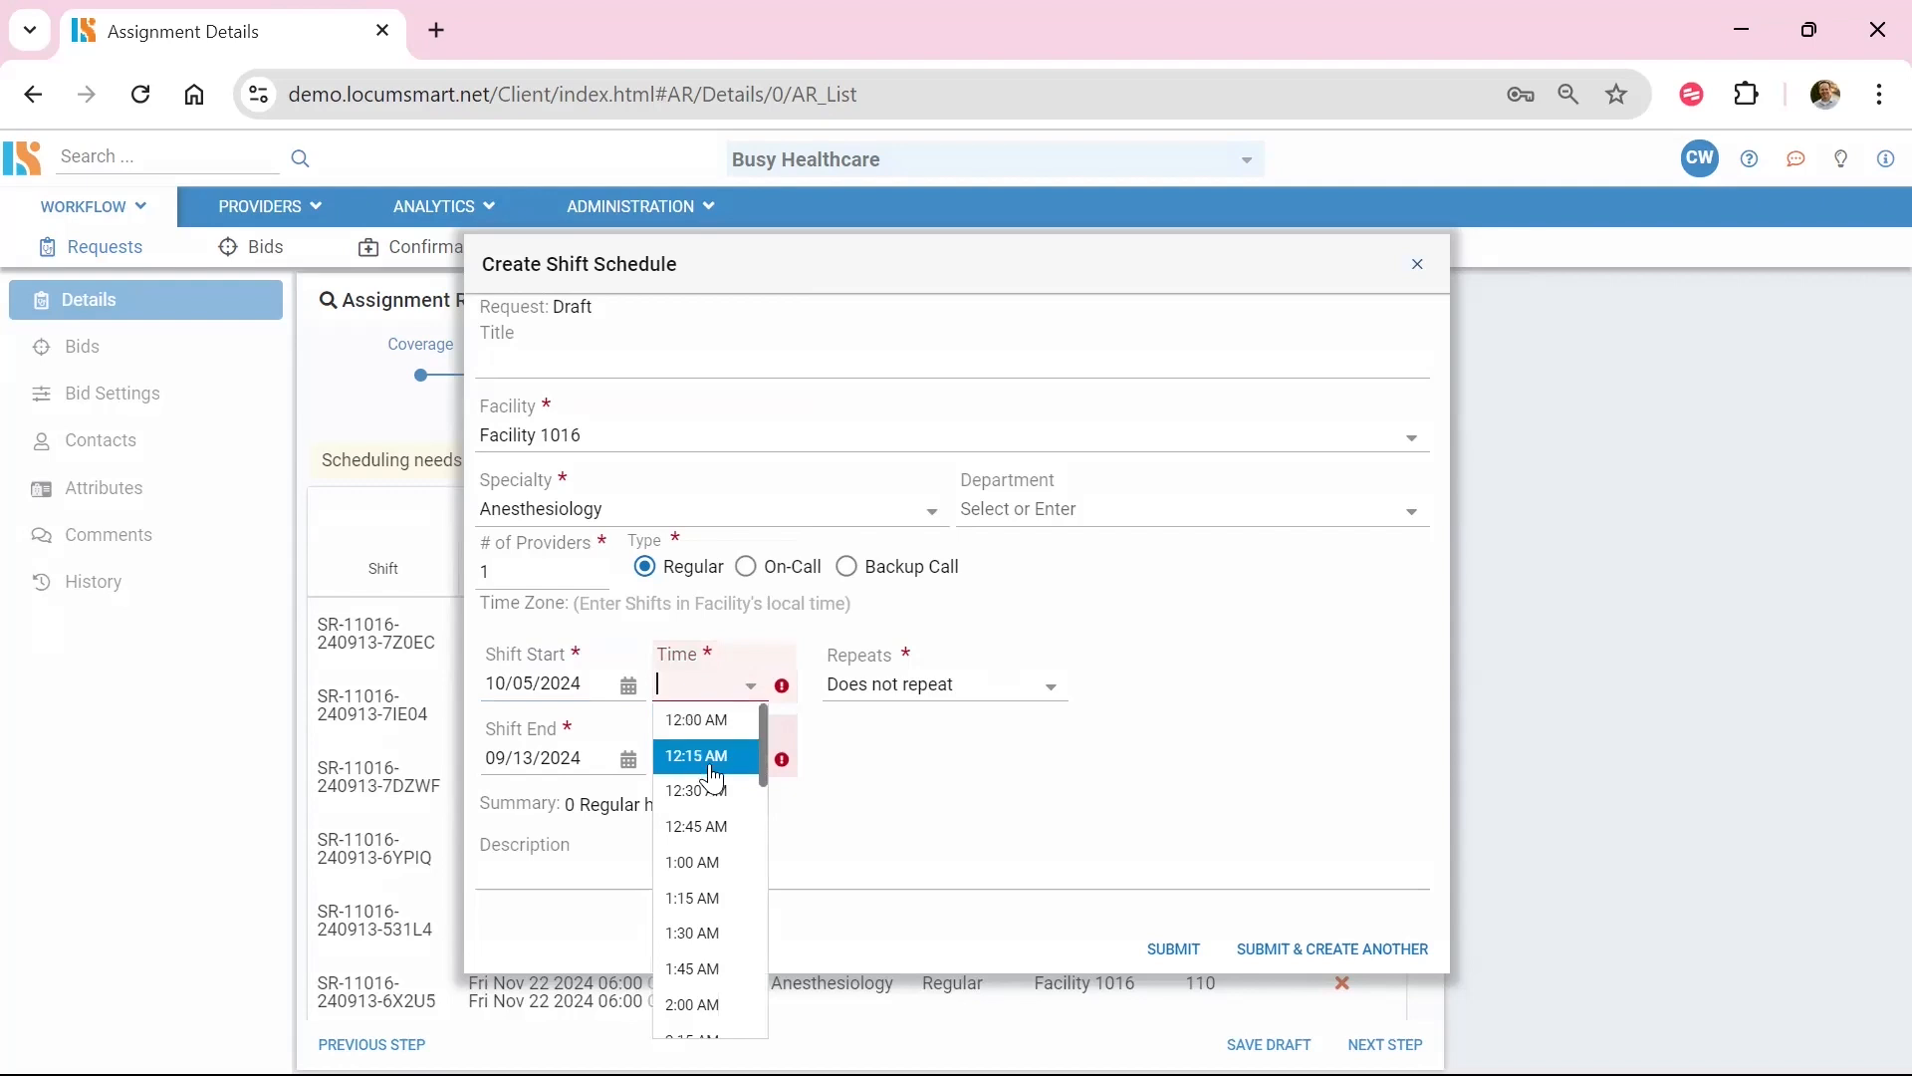
scroll(712, 837, "down", 2)
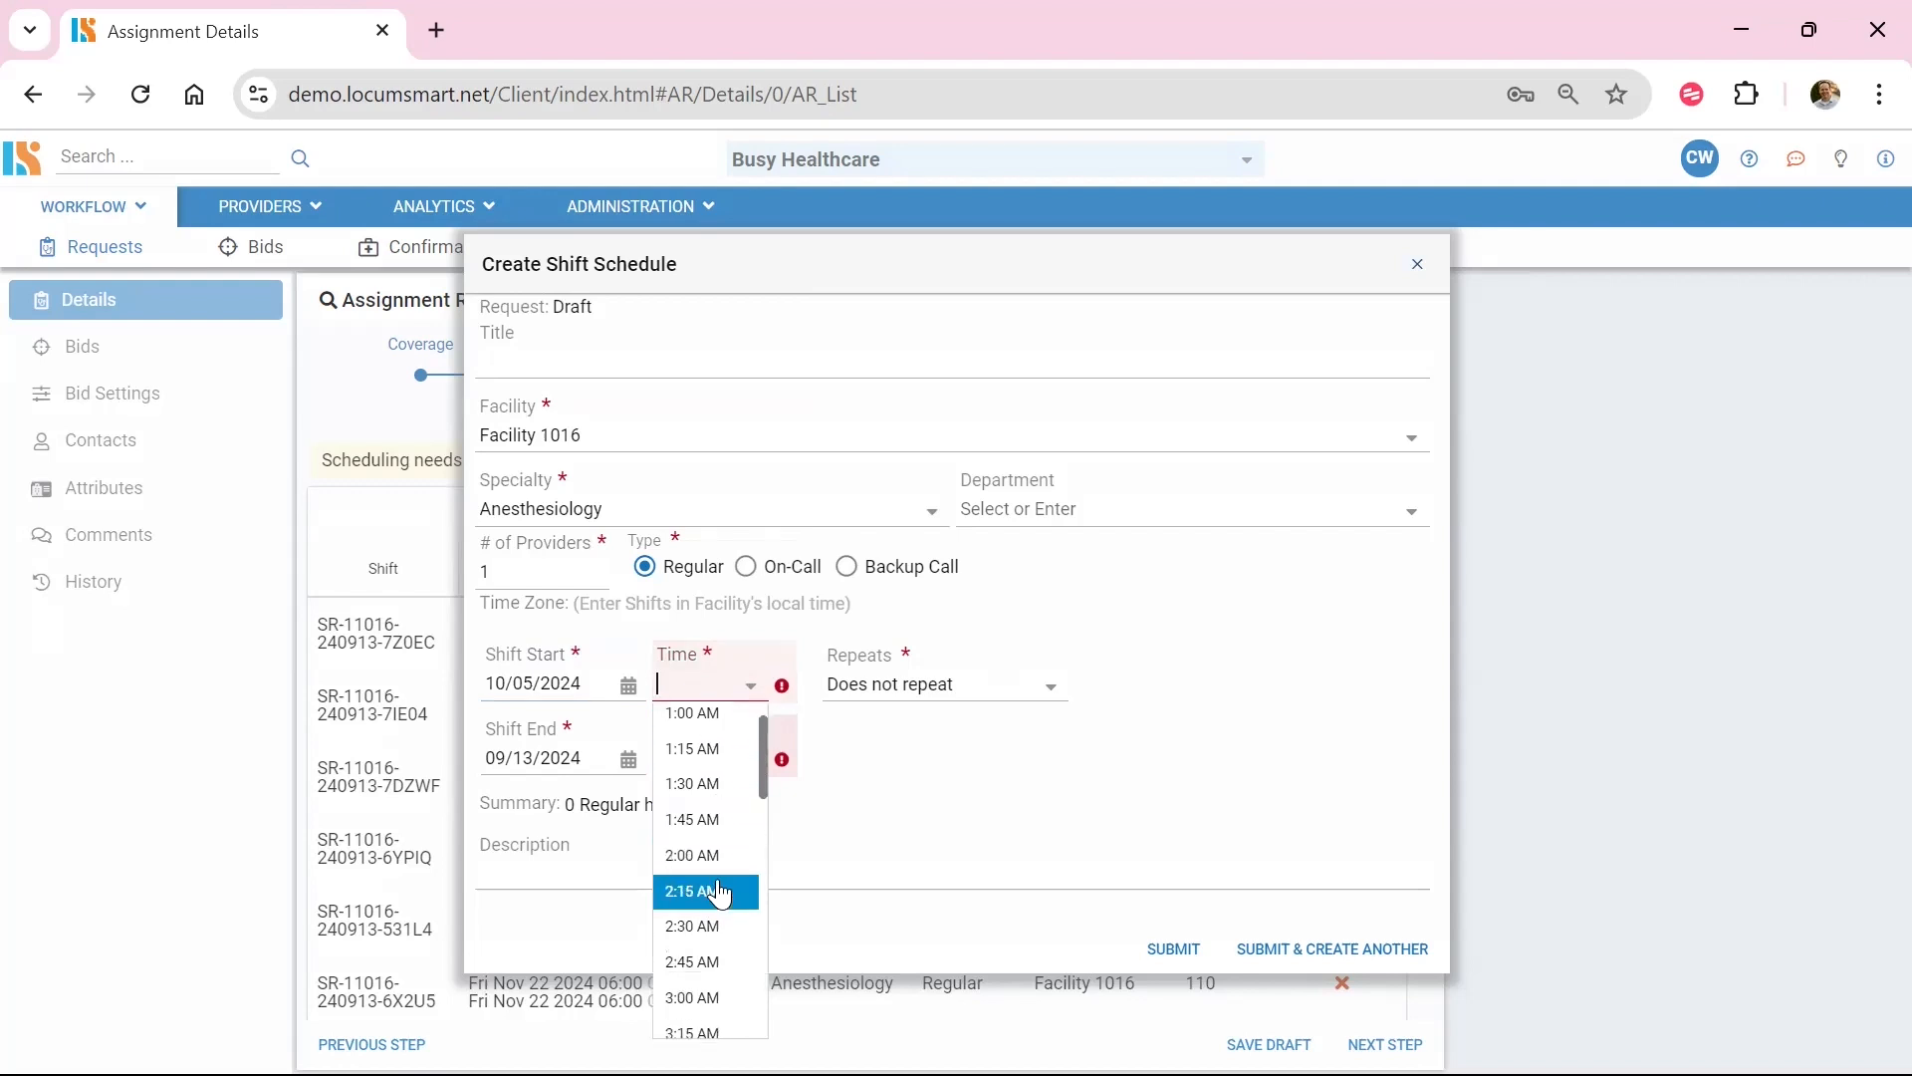
left_click(709, 854)
- Set the shift end to 10/05/2024 at 2:00 PM, and submit the shift while continuing with another one
left_click(629, 760)
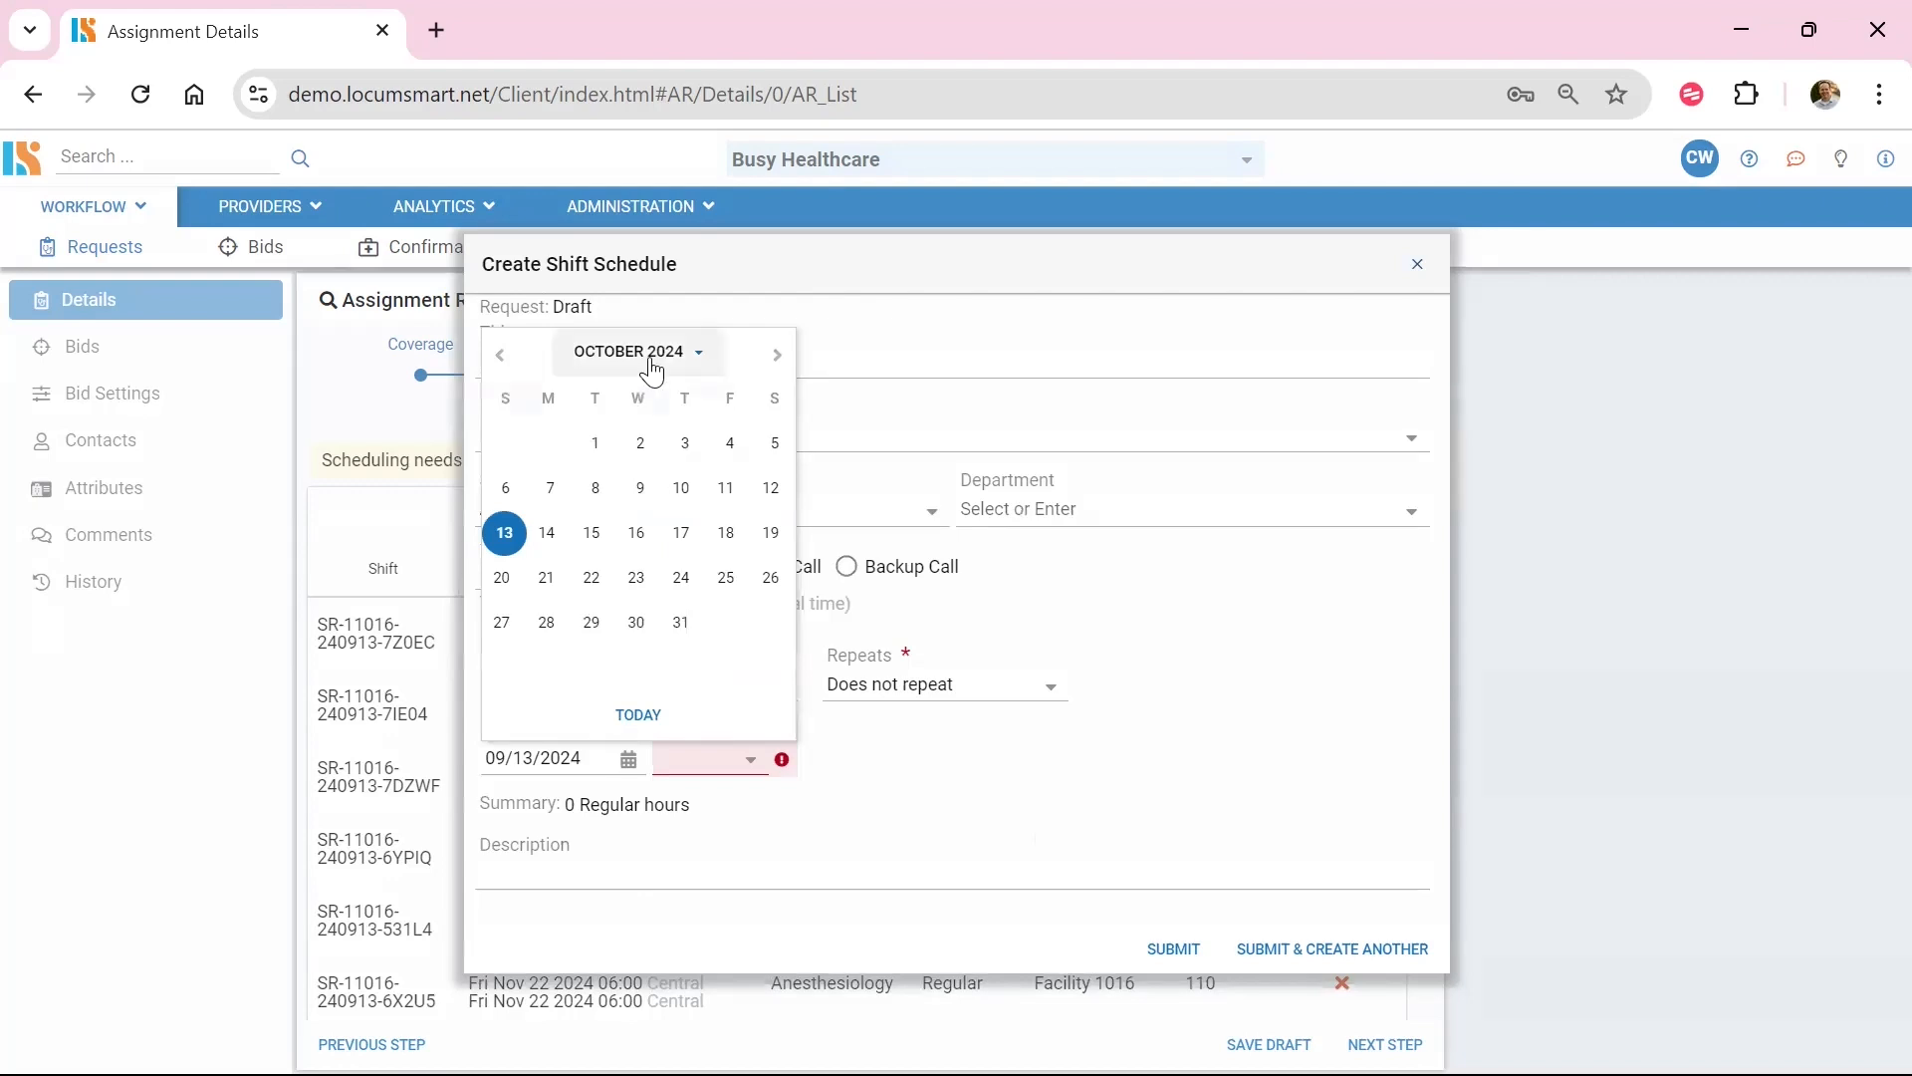
left_click(776, 443)
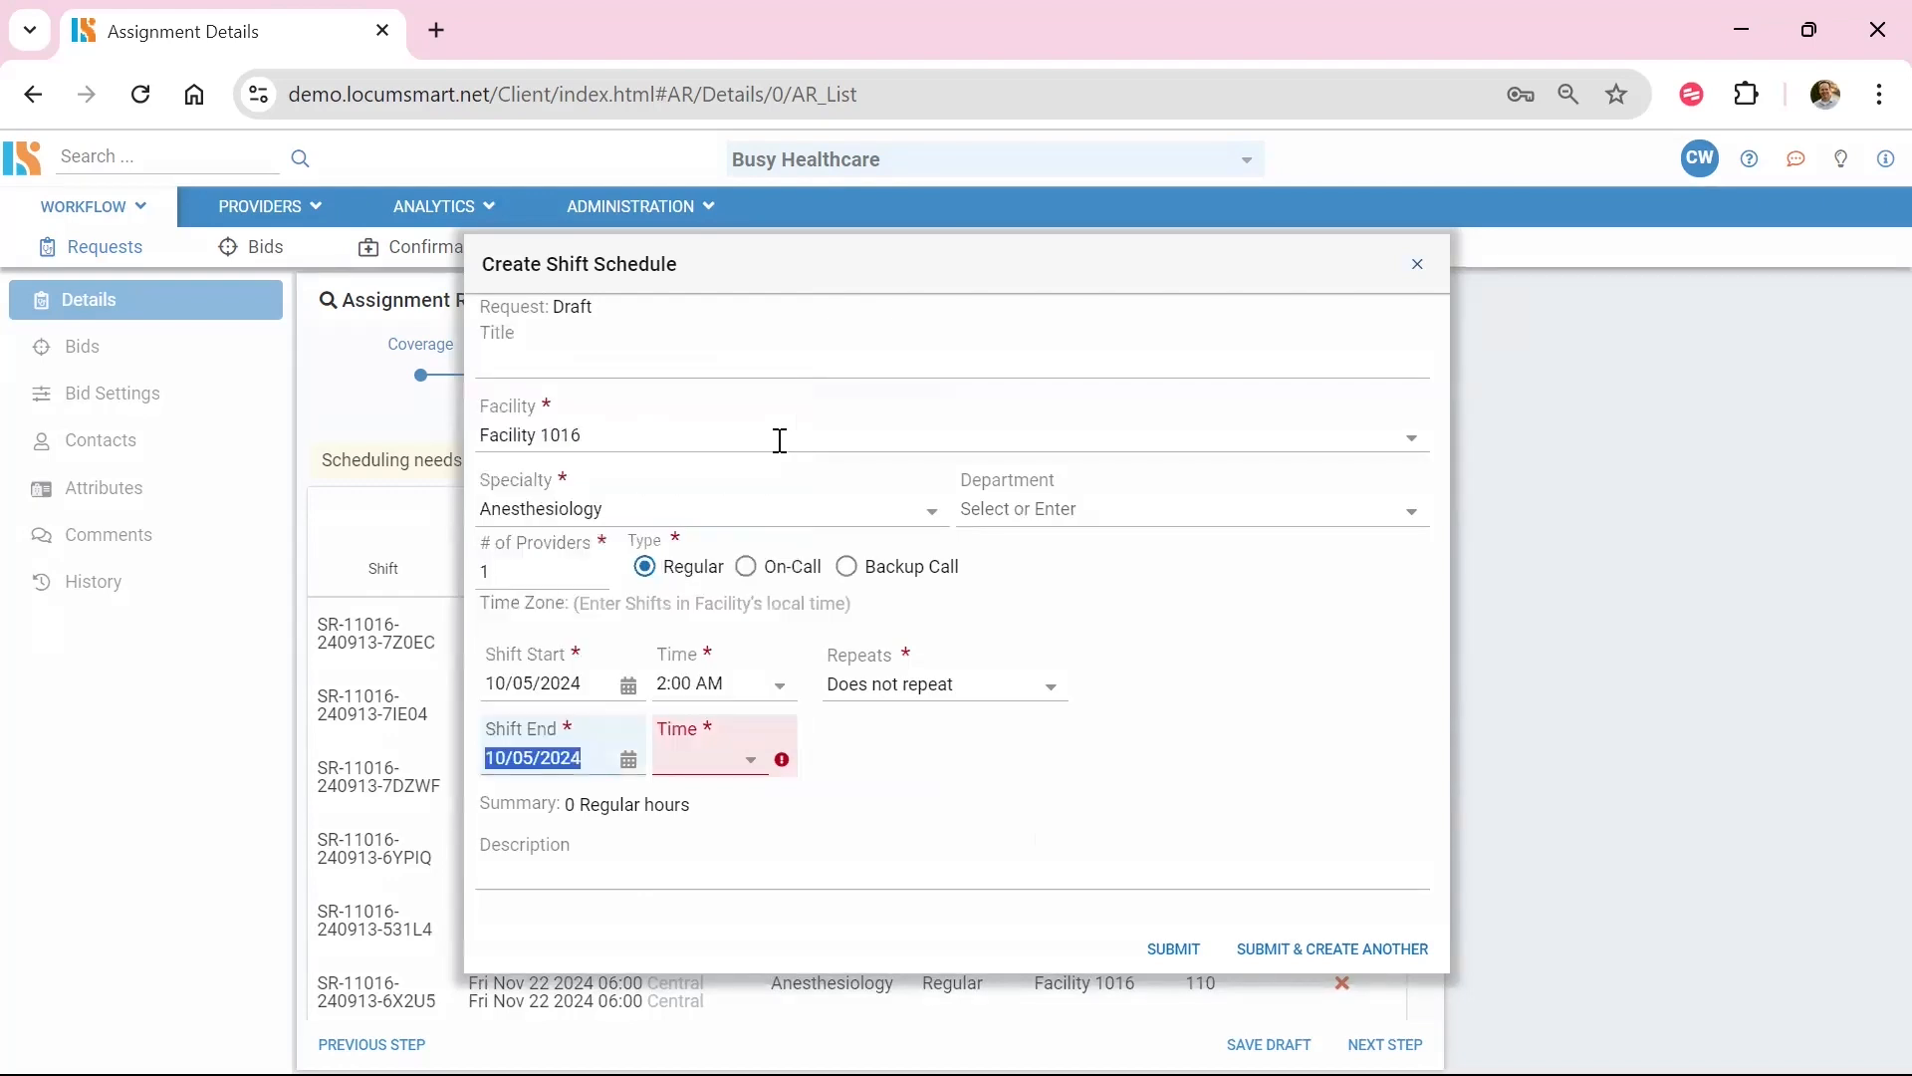
left_click(670, 767)
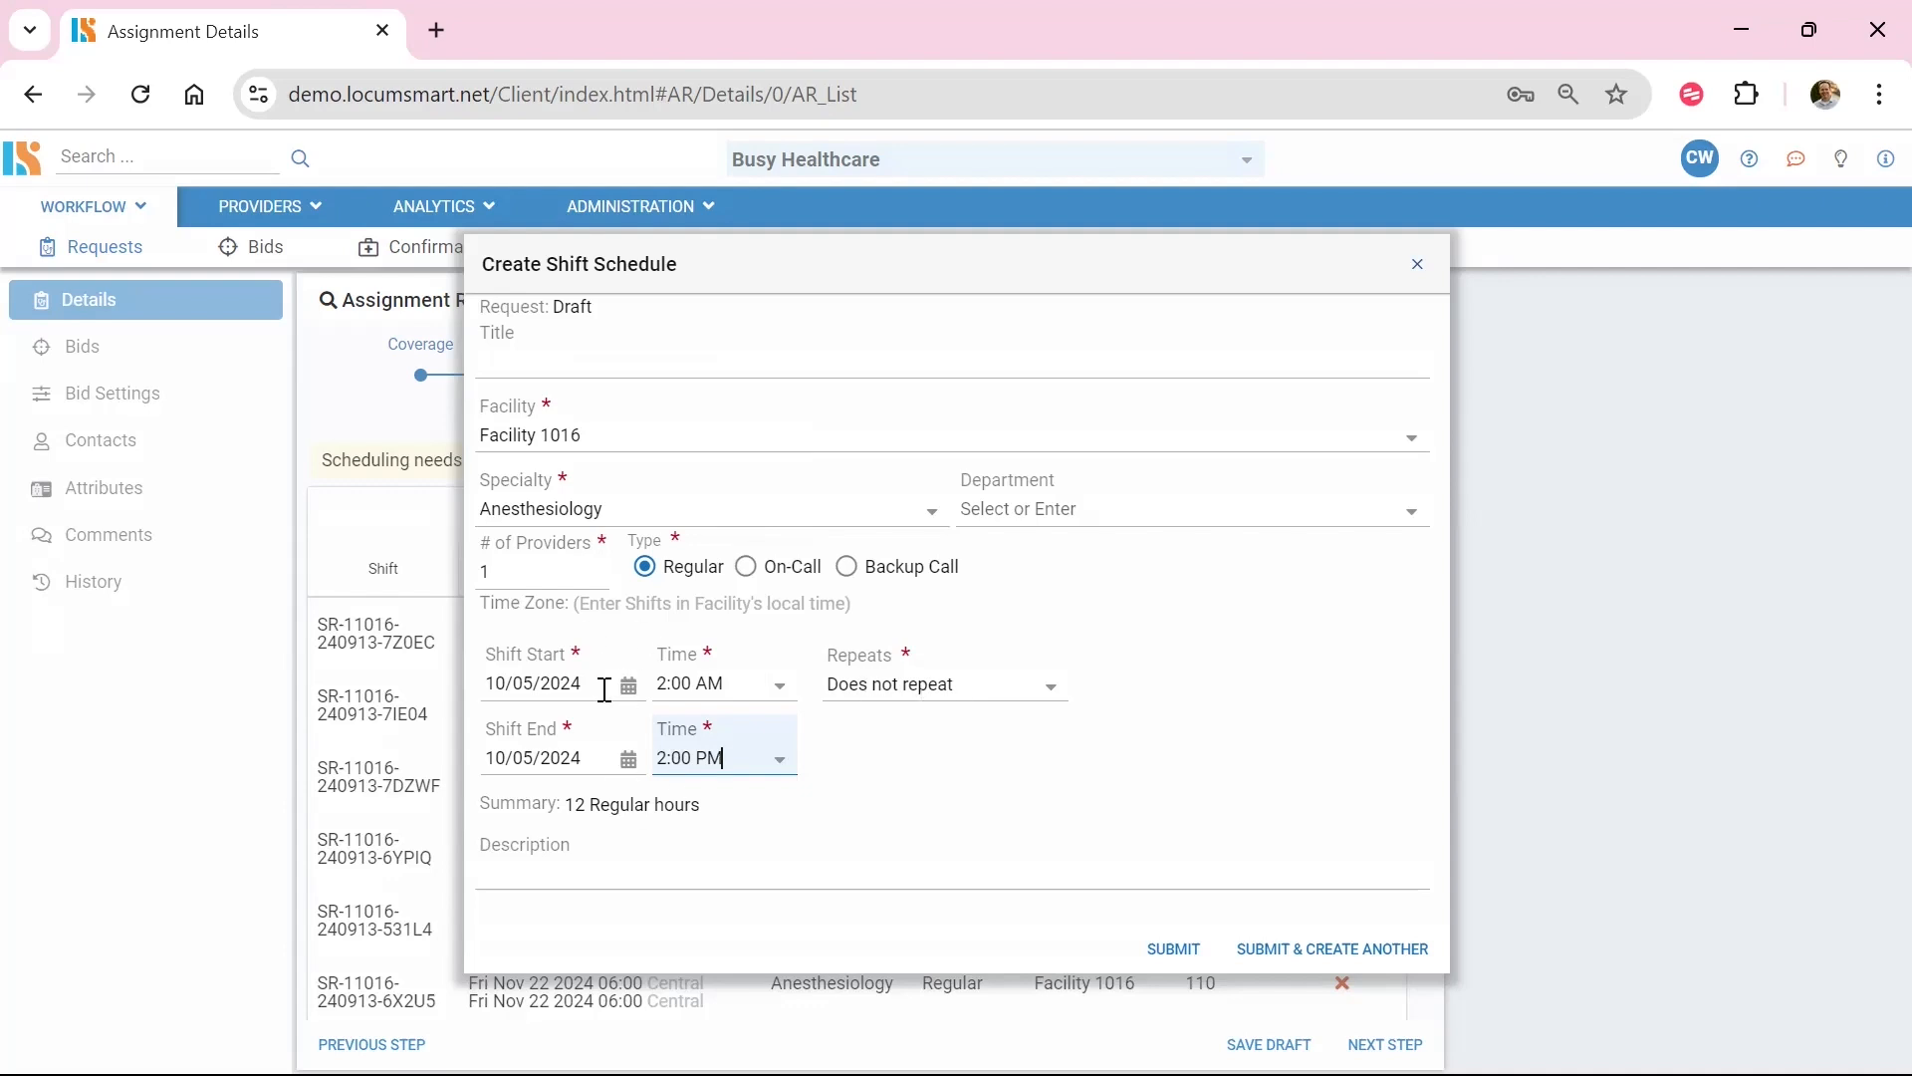
left_click(1347, 958)
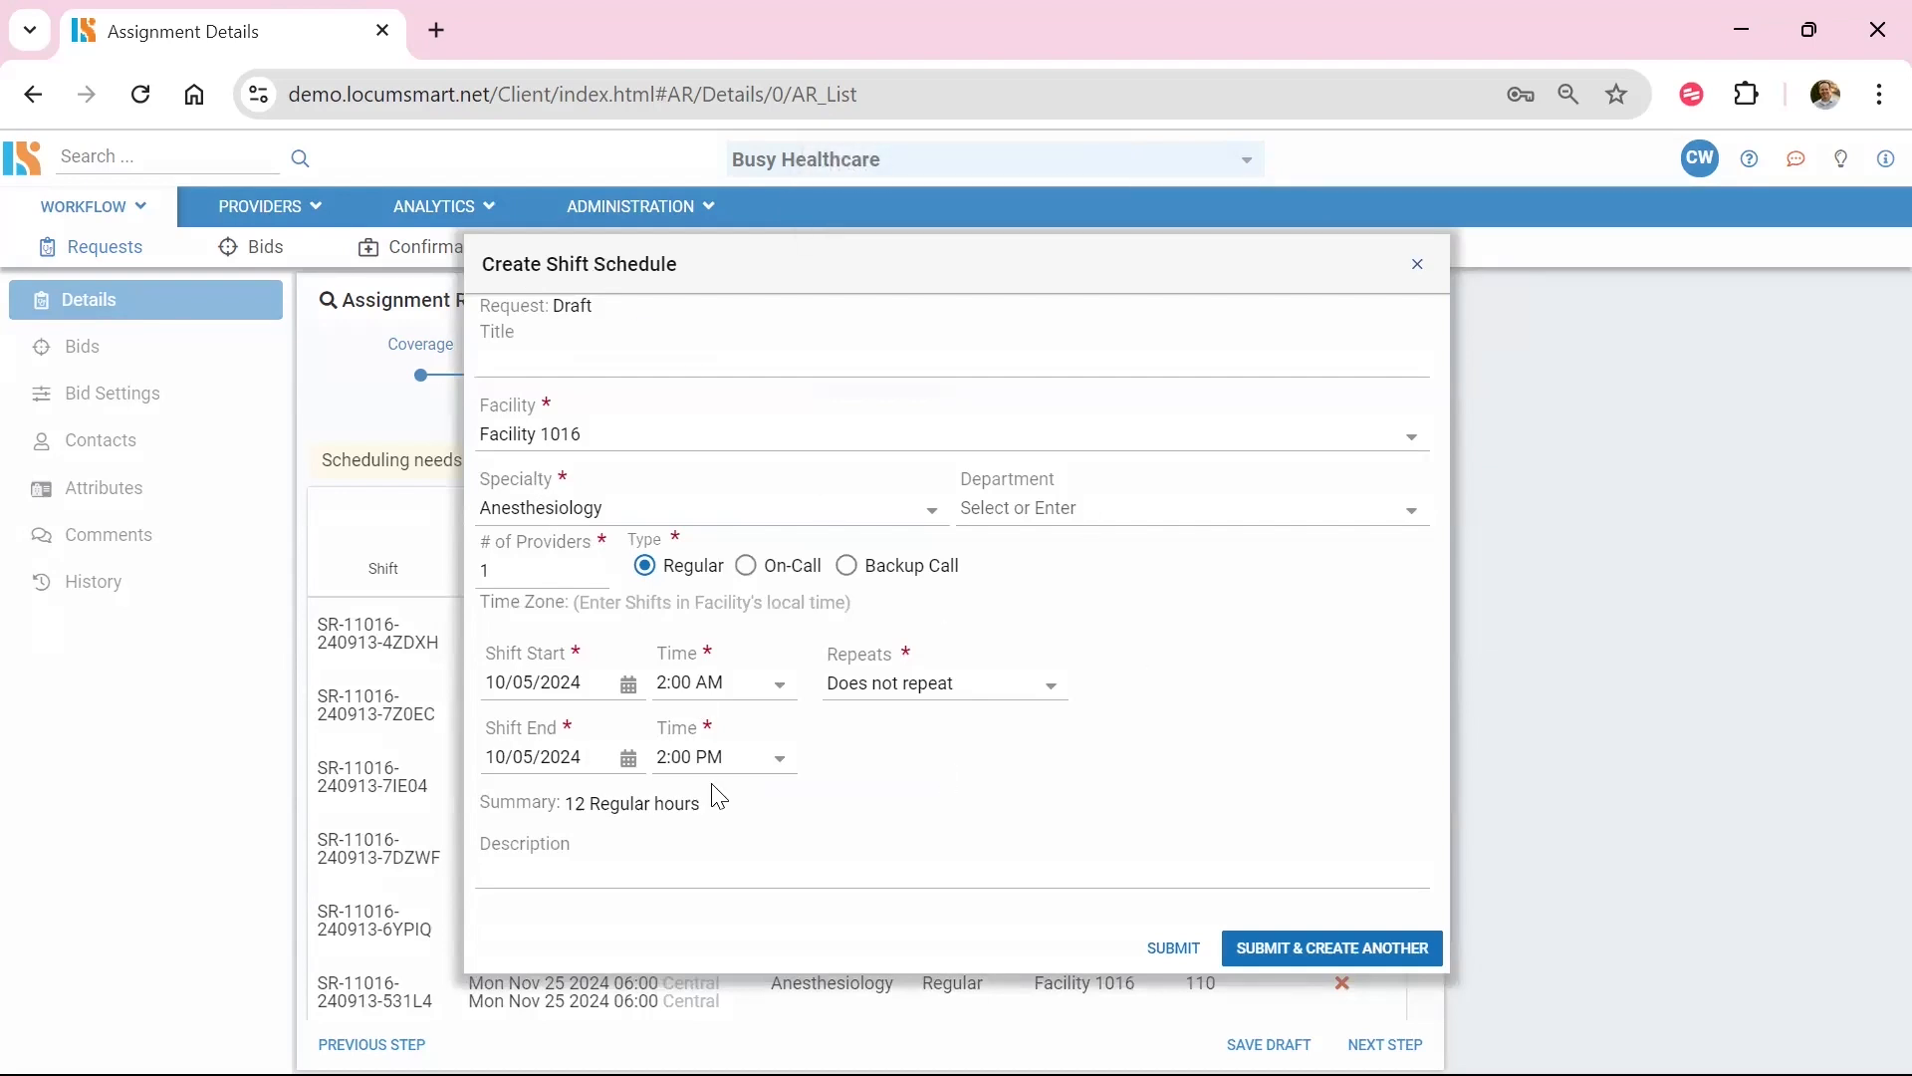
- Set the next shift's start and end dates to 10/12/2024, submit it, and close the shift schedule form
left_click(629, 686)
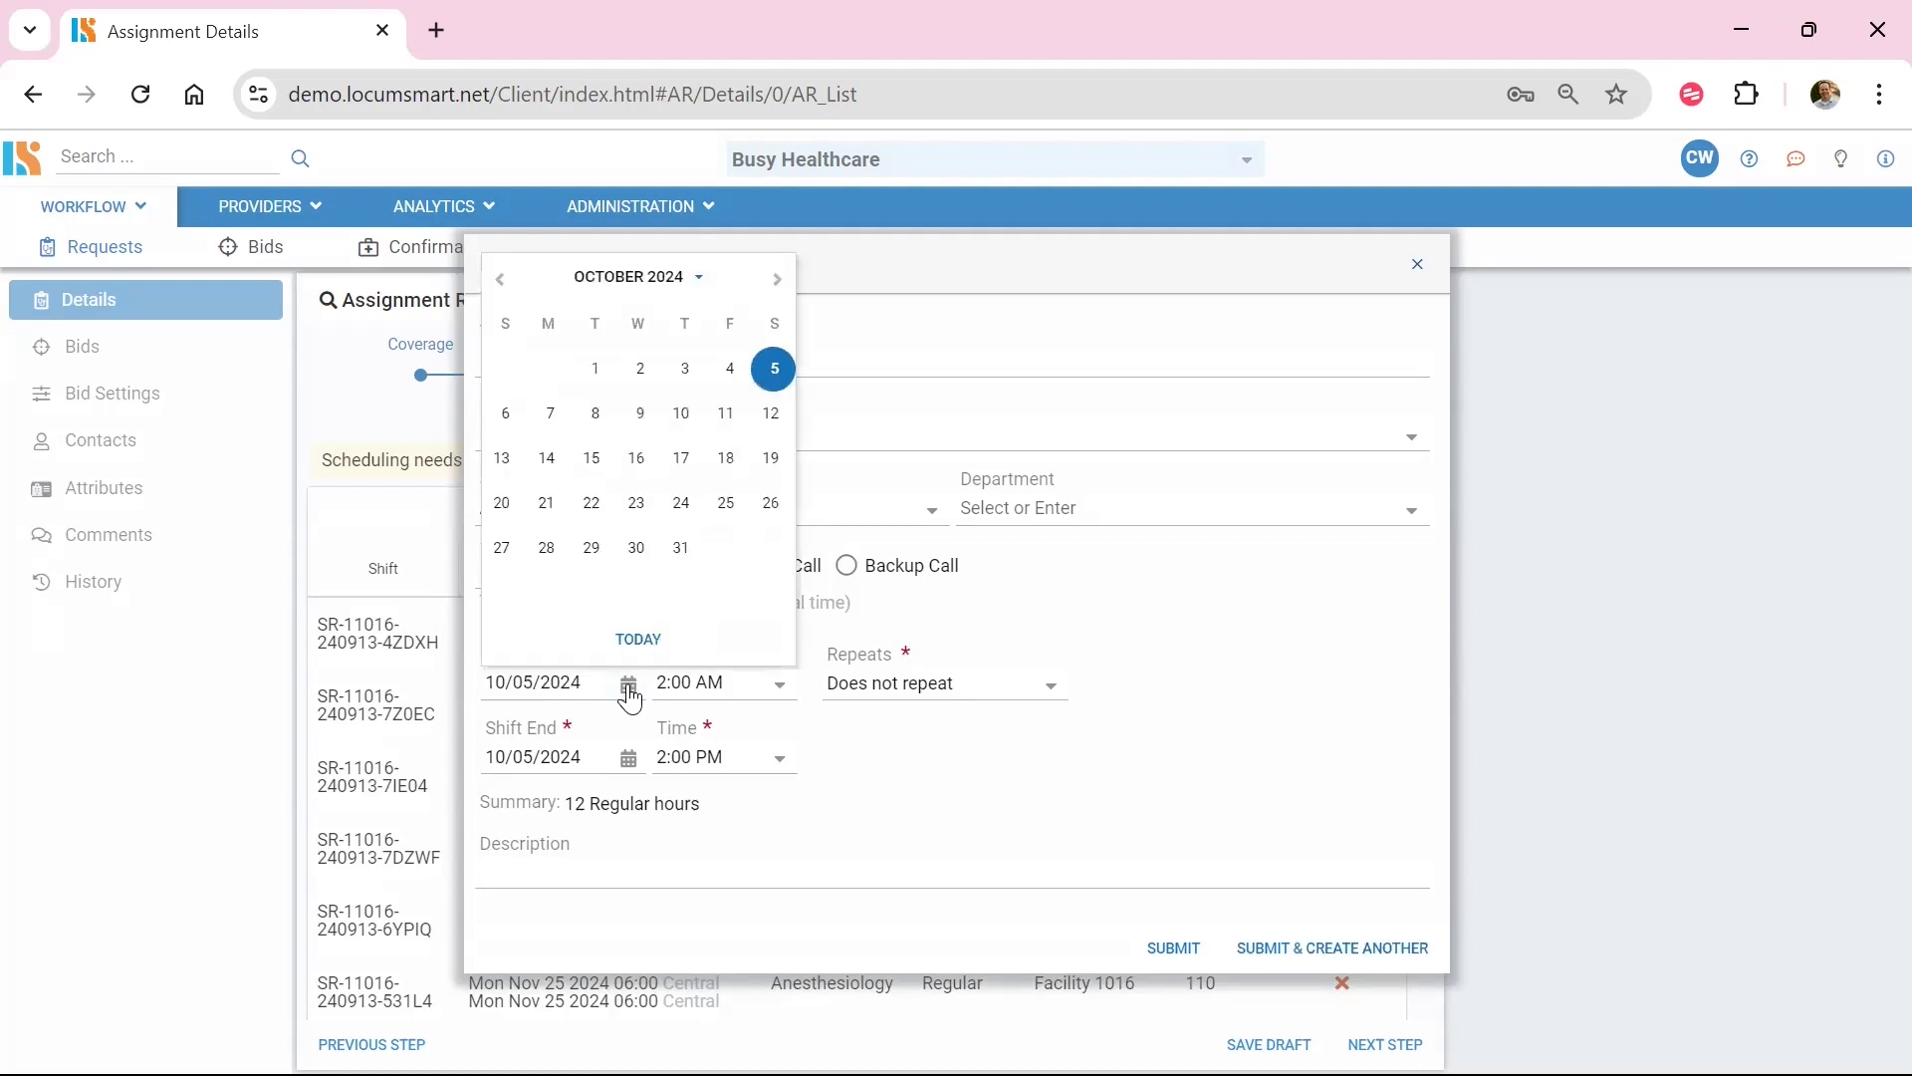
left_click(772, 413)
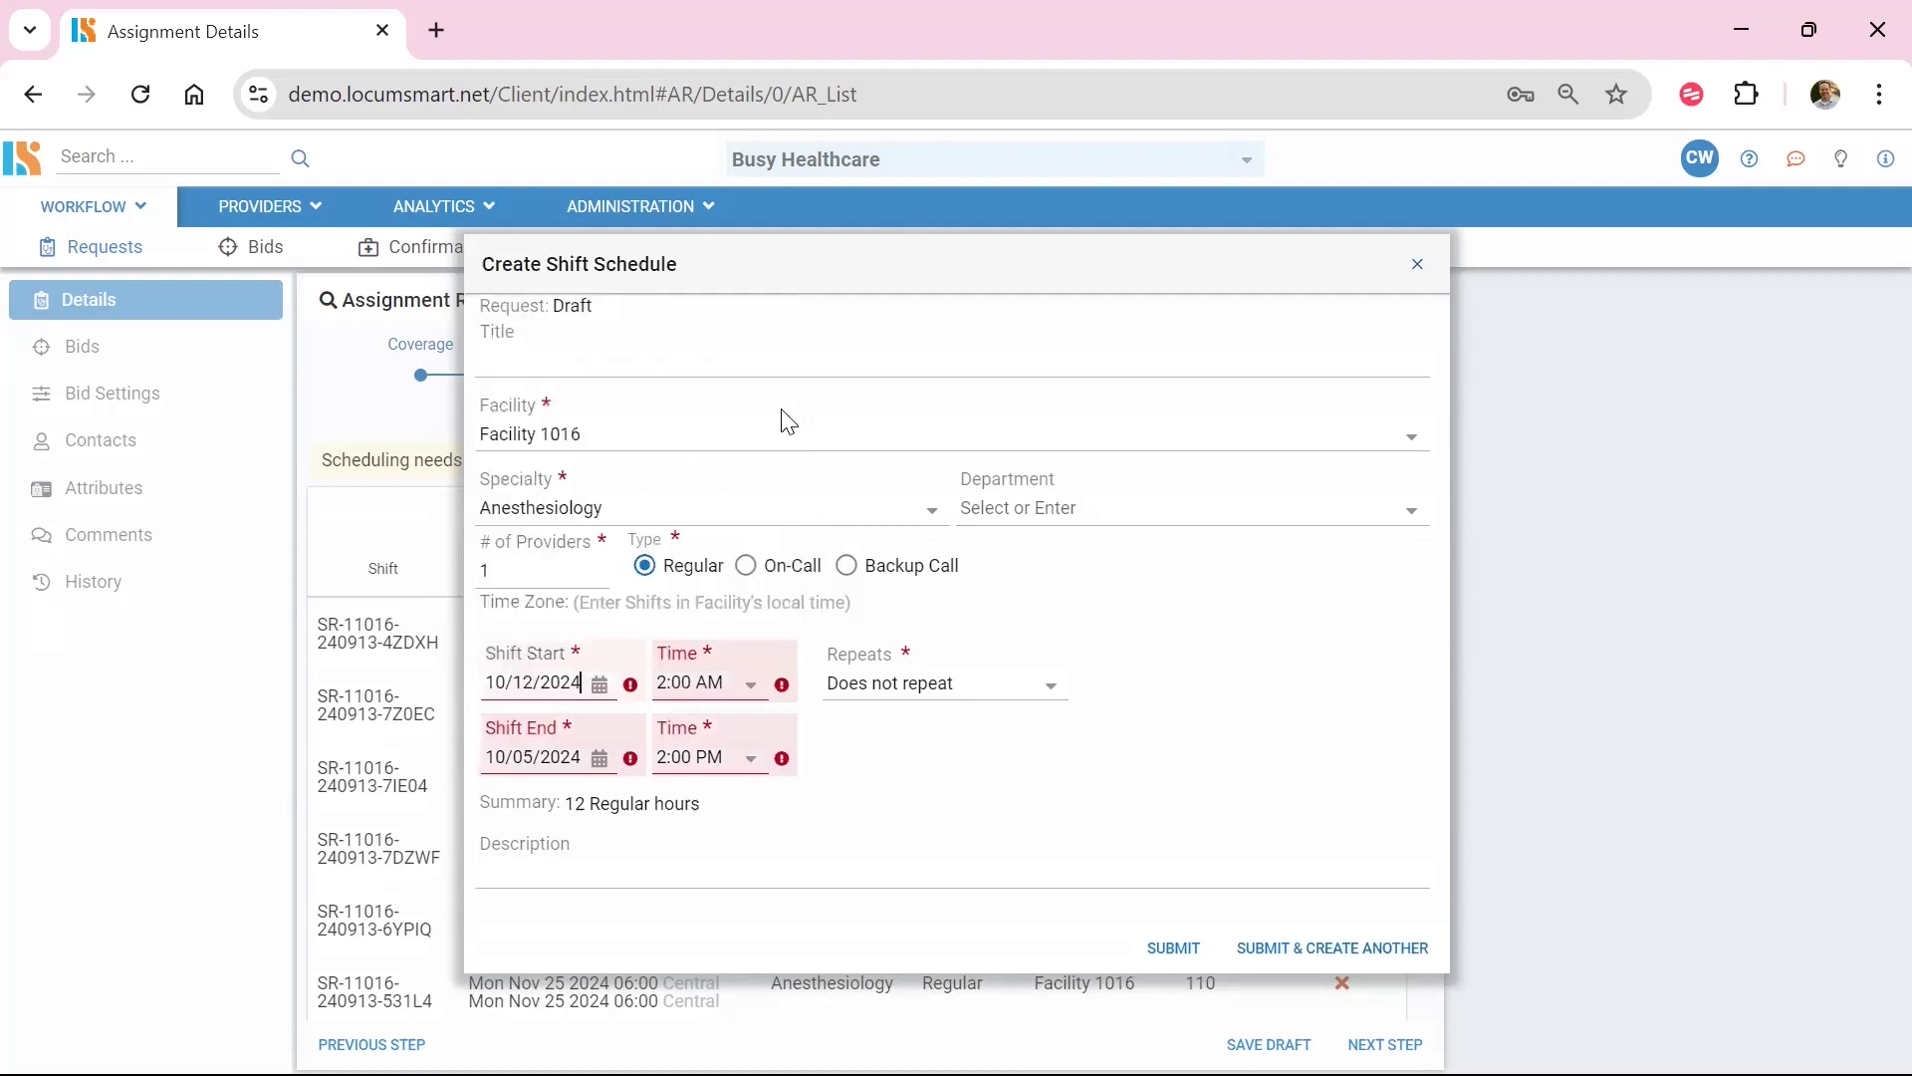
left_click(599, 759)
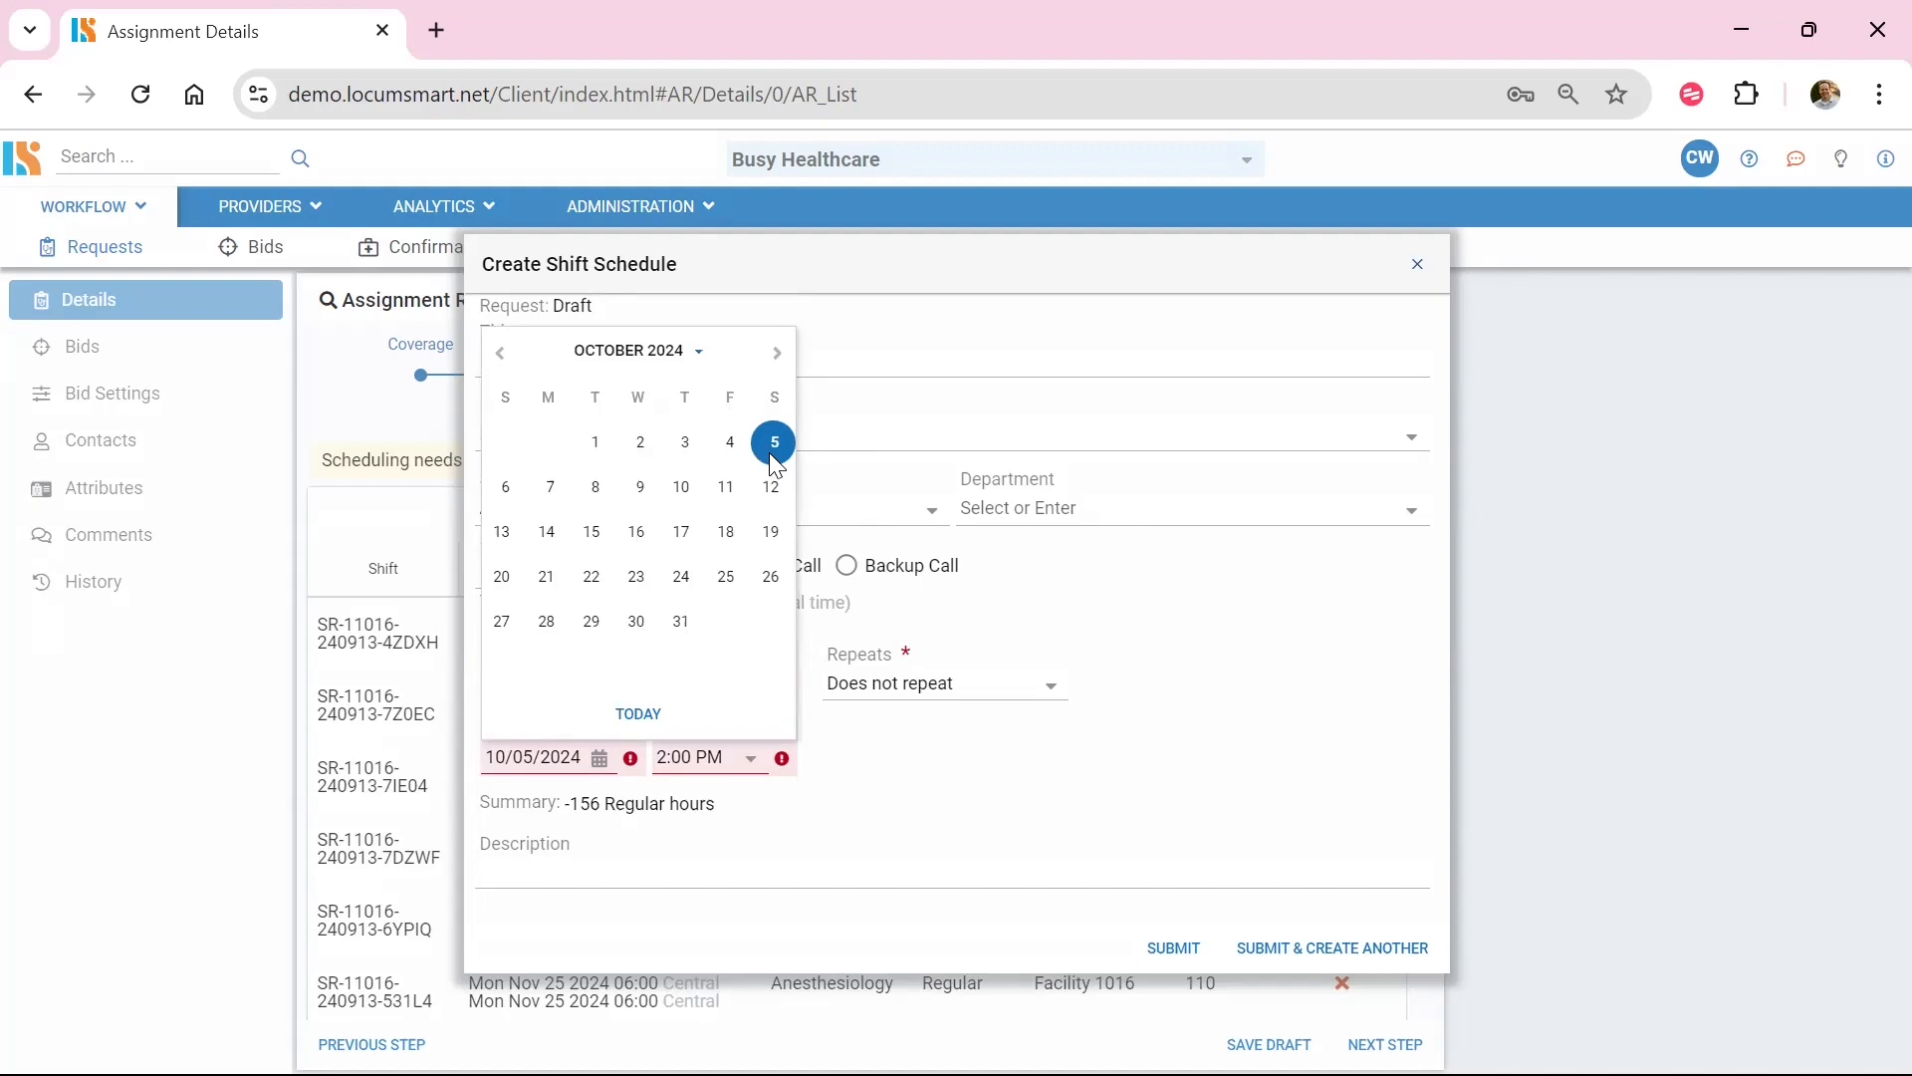
left_click(772, 488)
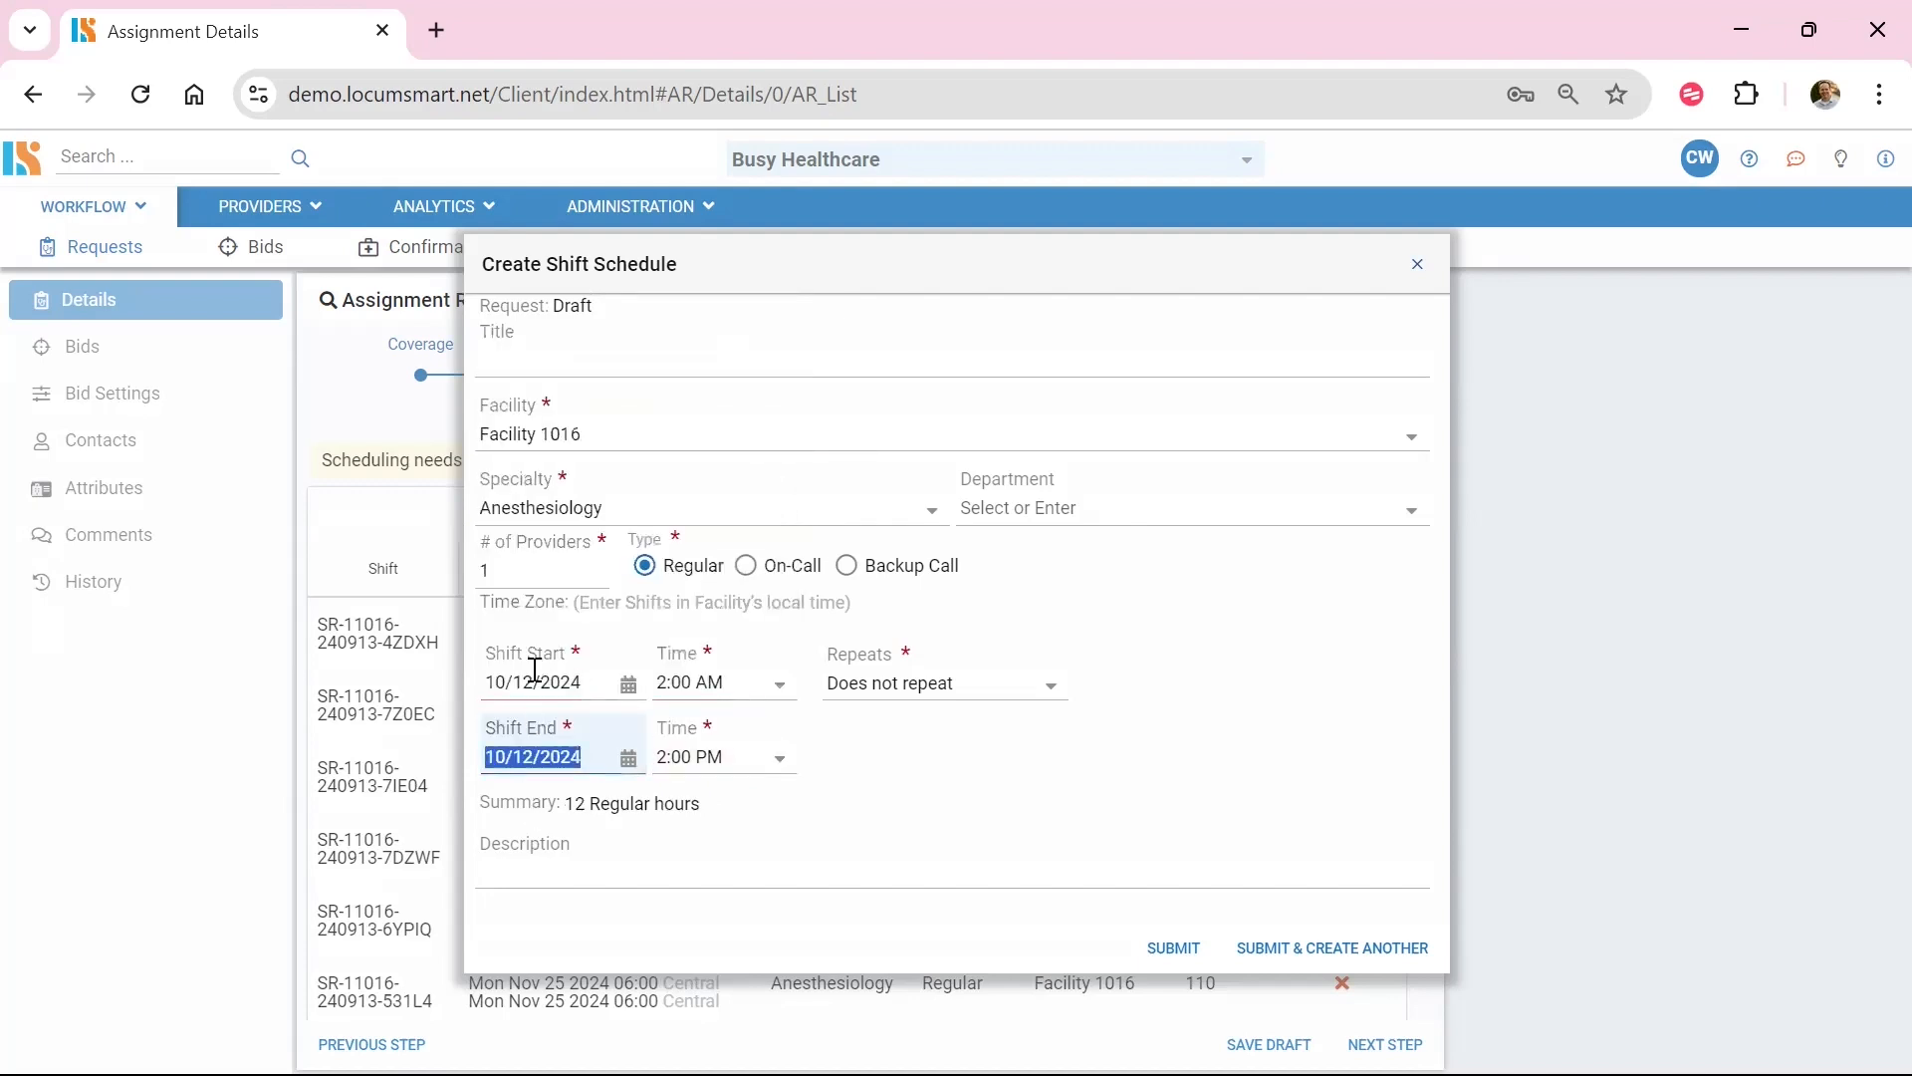
left_click(1318, 958)
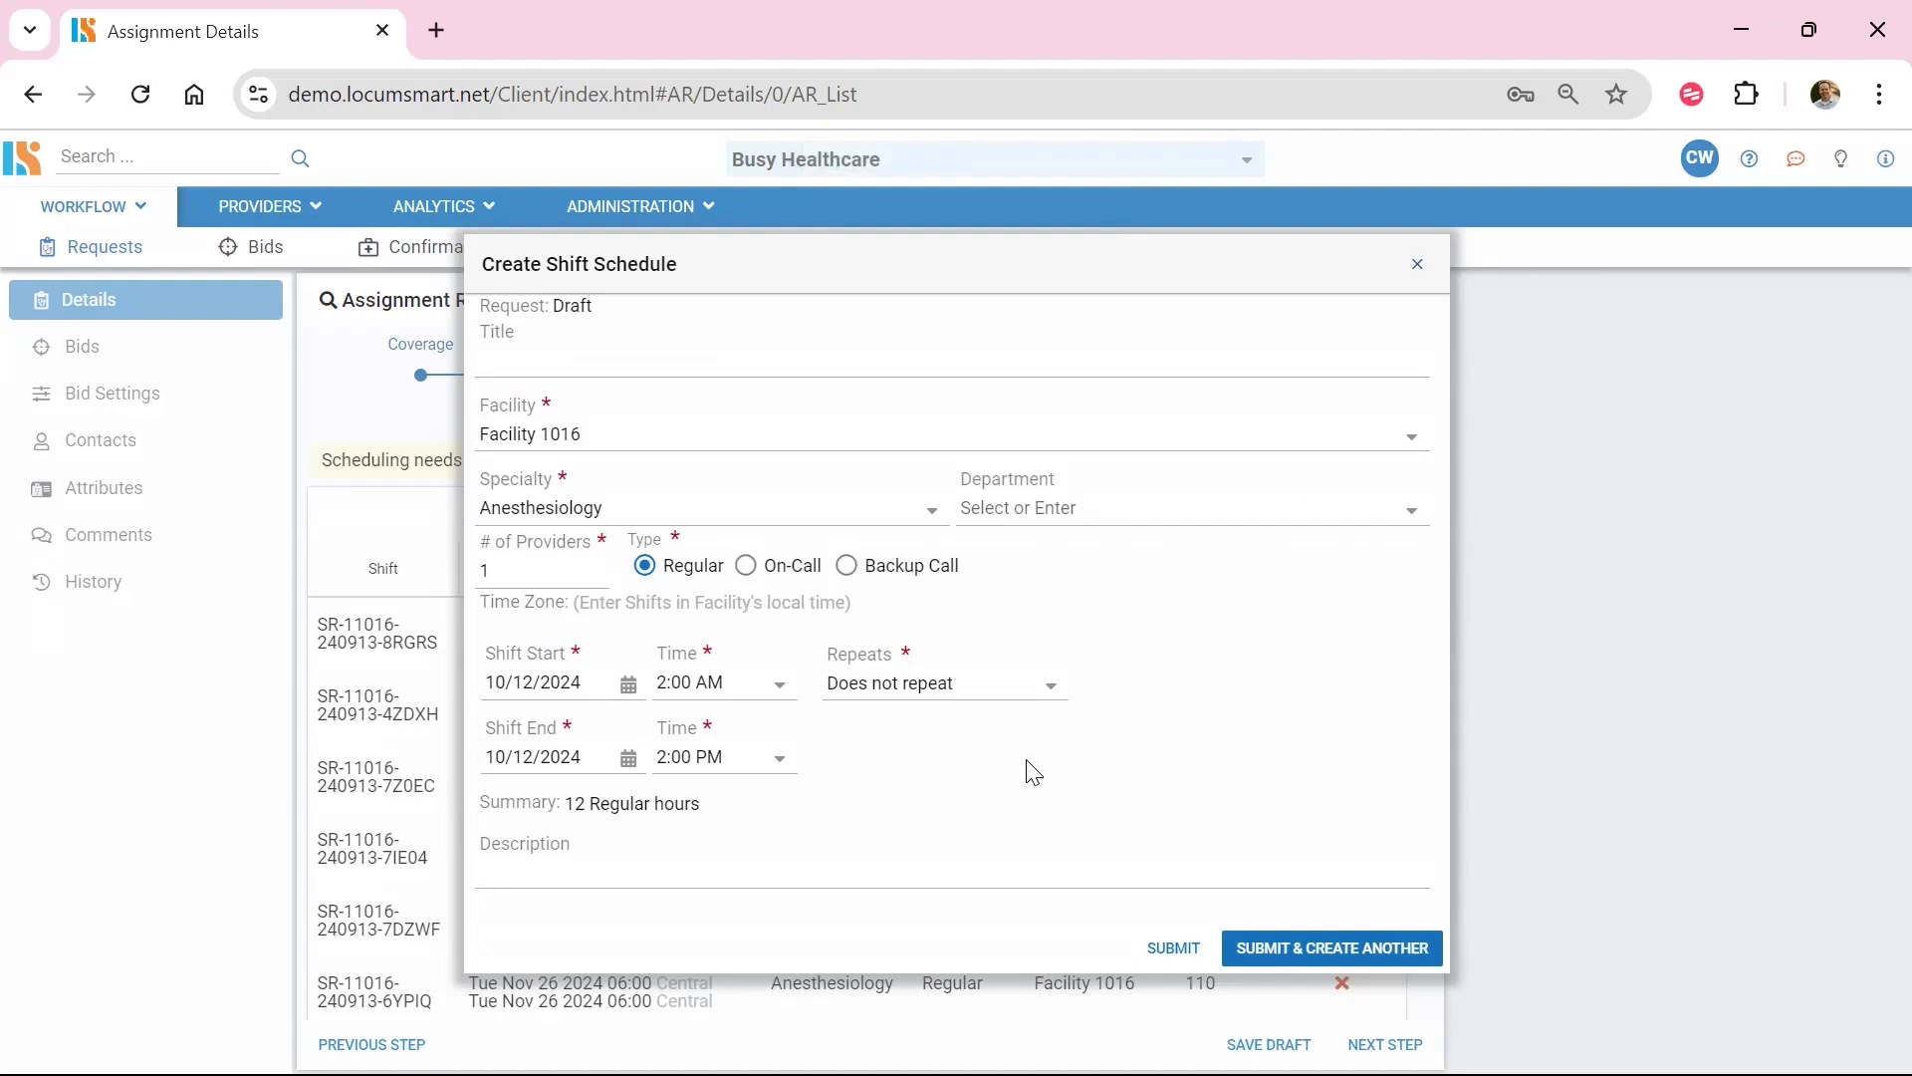
left_click(1418, 265)
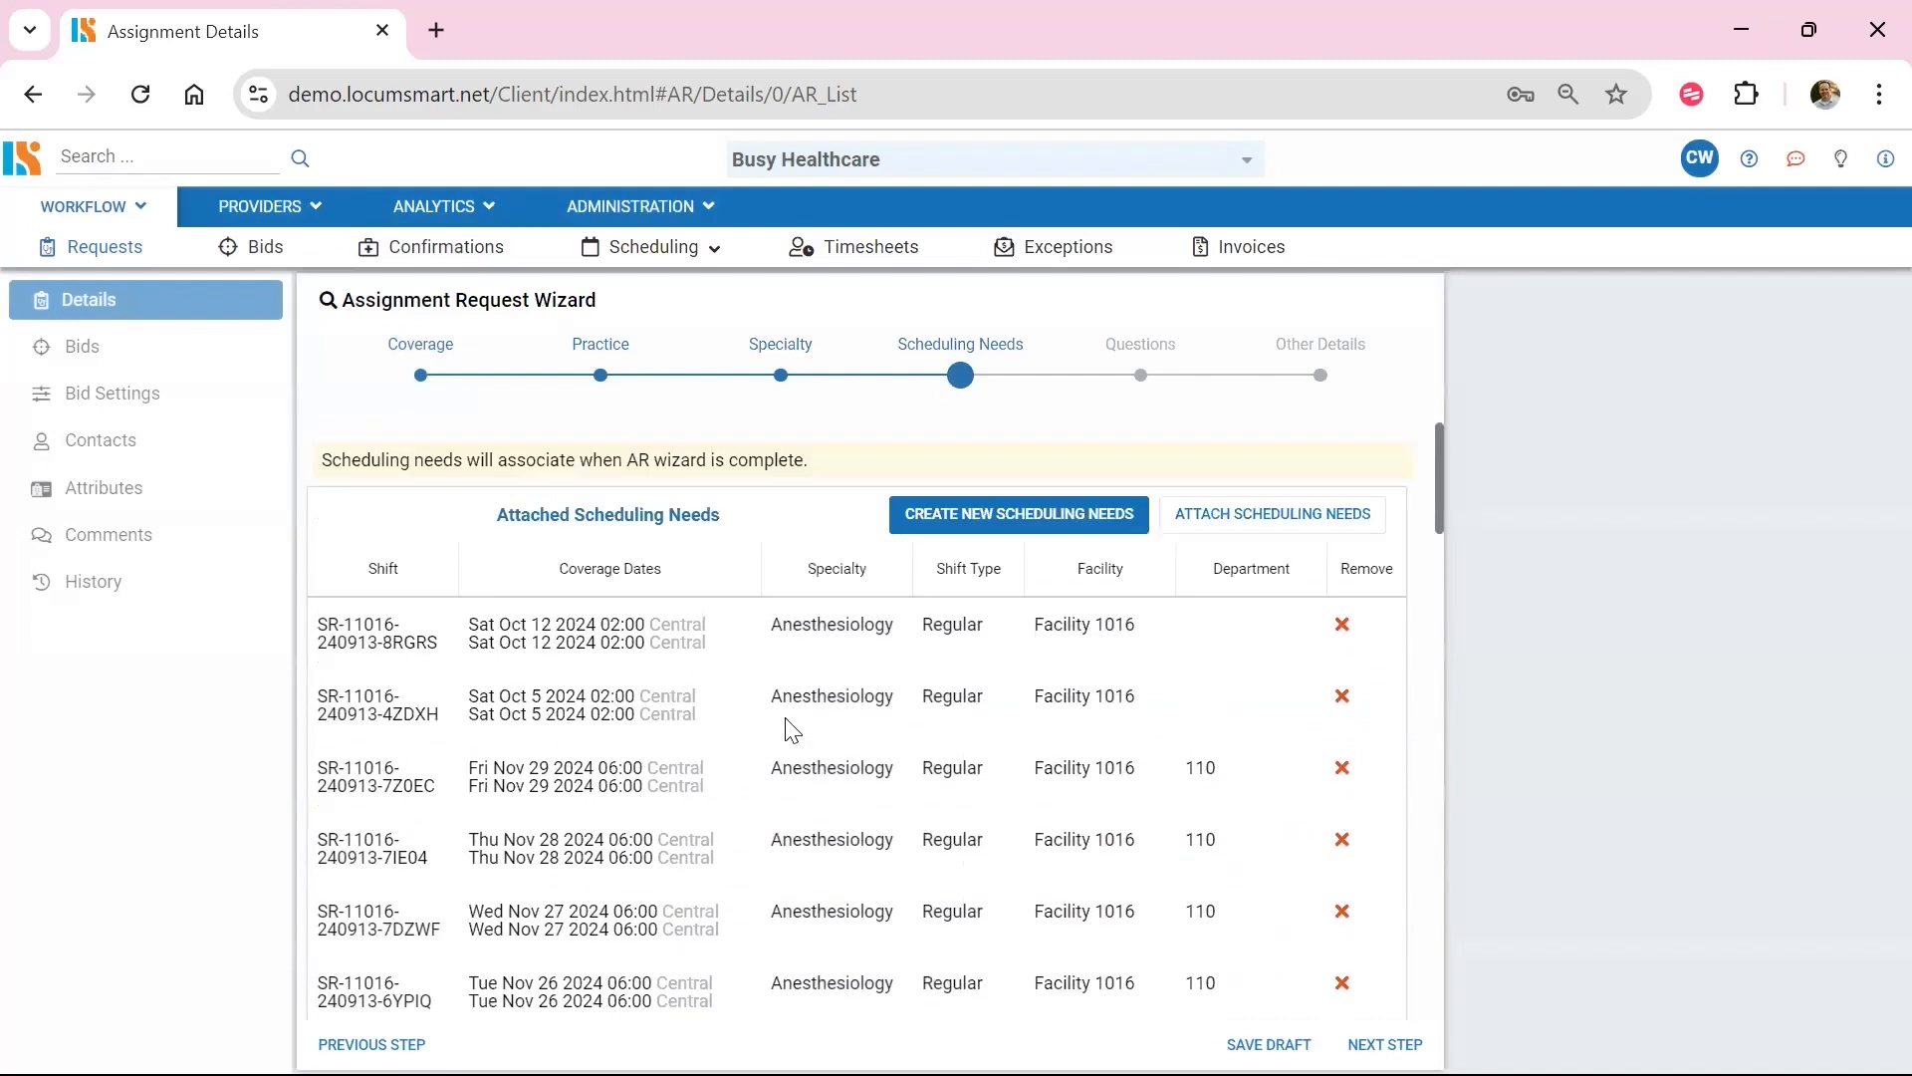
- In another new scheduling need, set the shift start date to 09/23/2024 and the end date to 09/24/2024
left_click(573, 647)
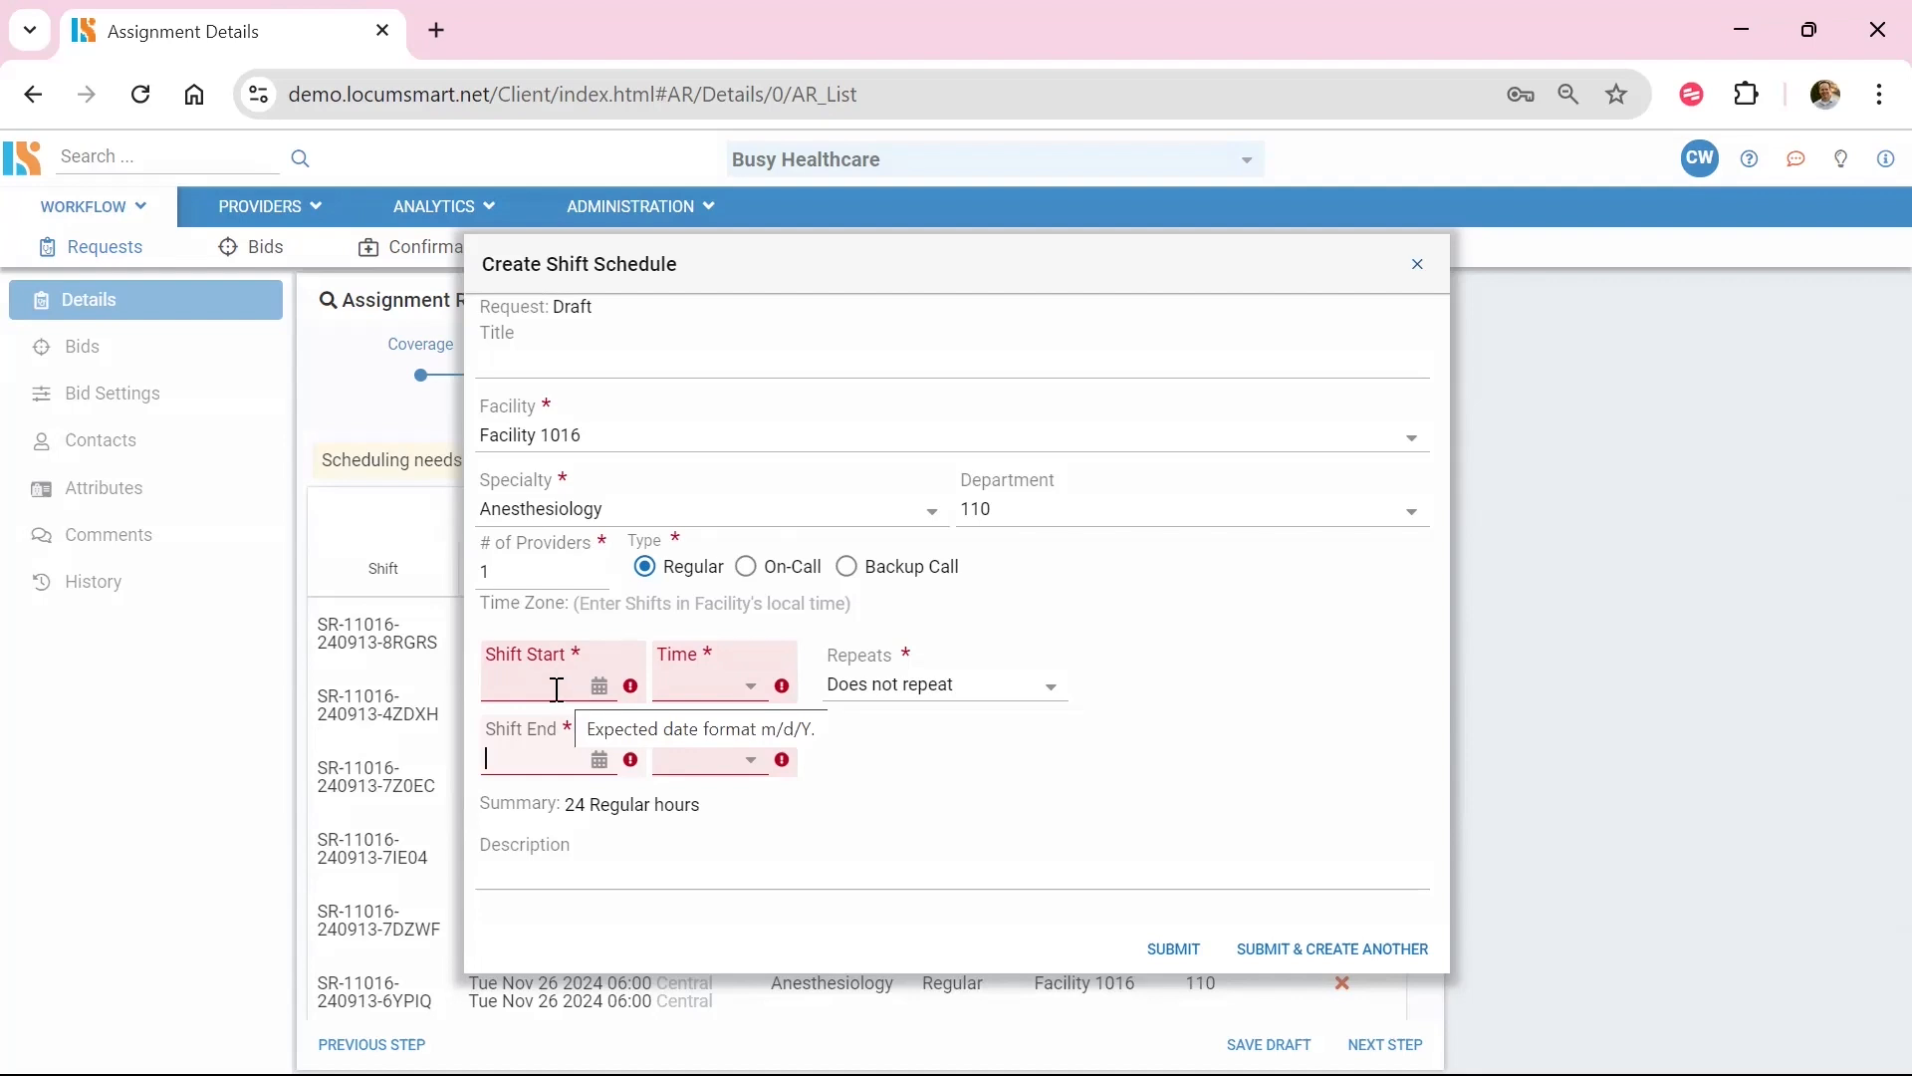
left_click(557, 689)
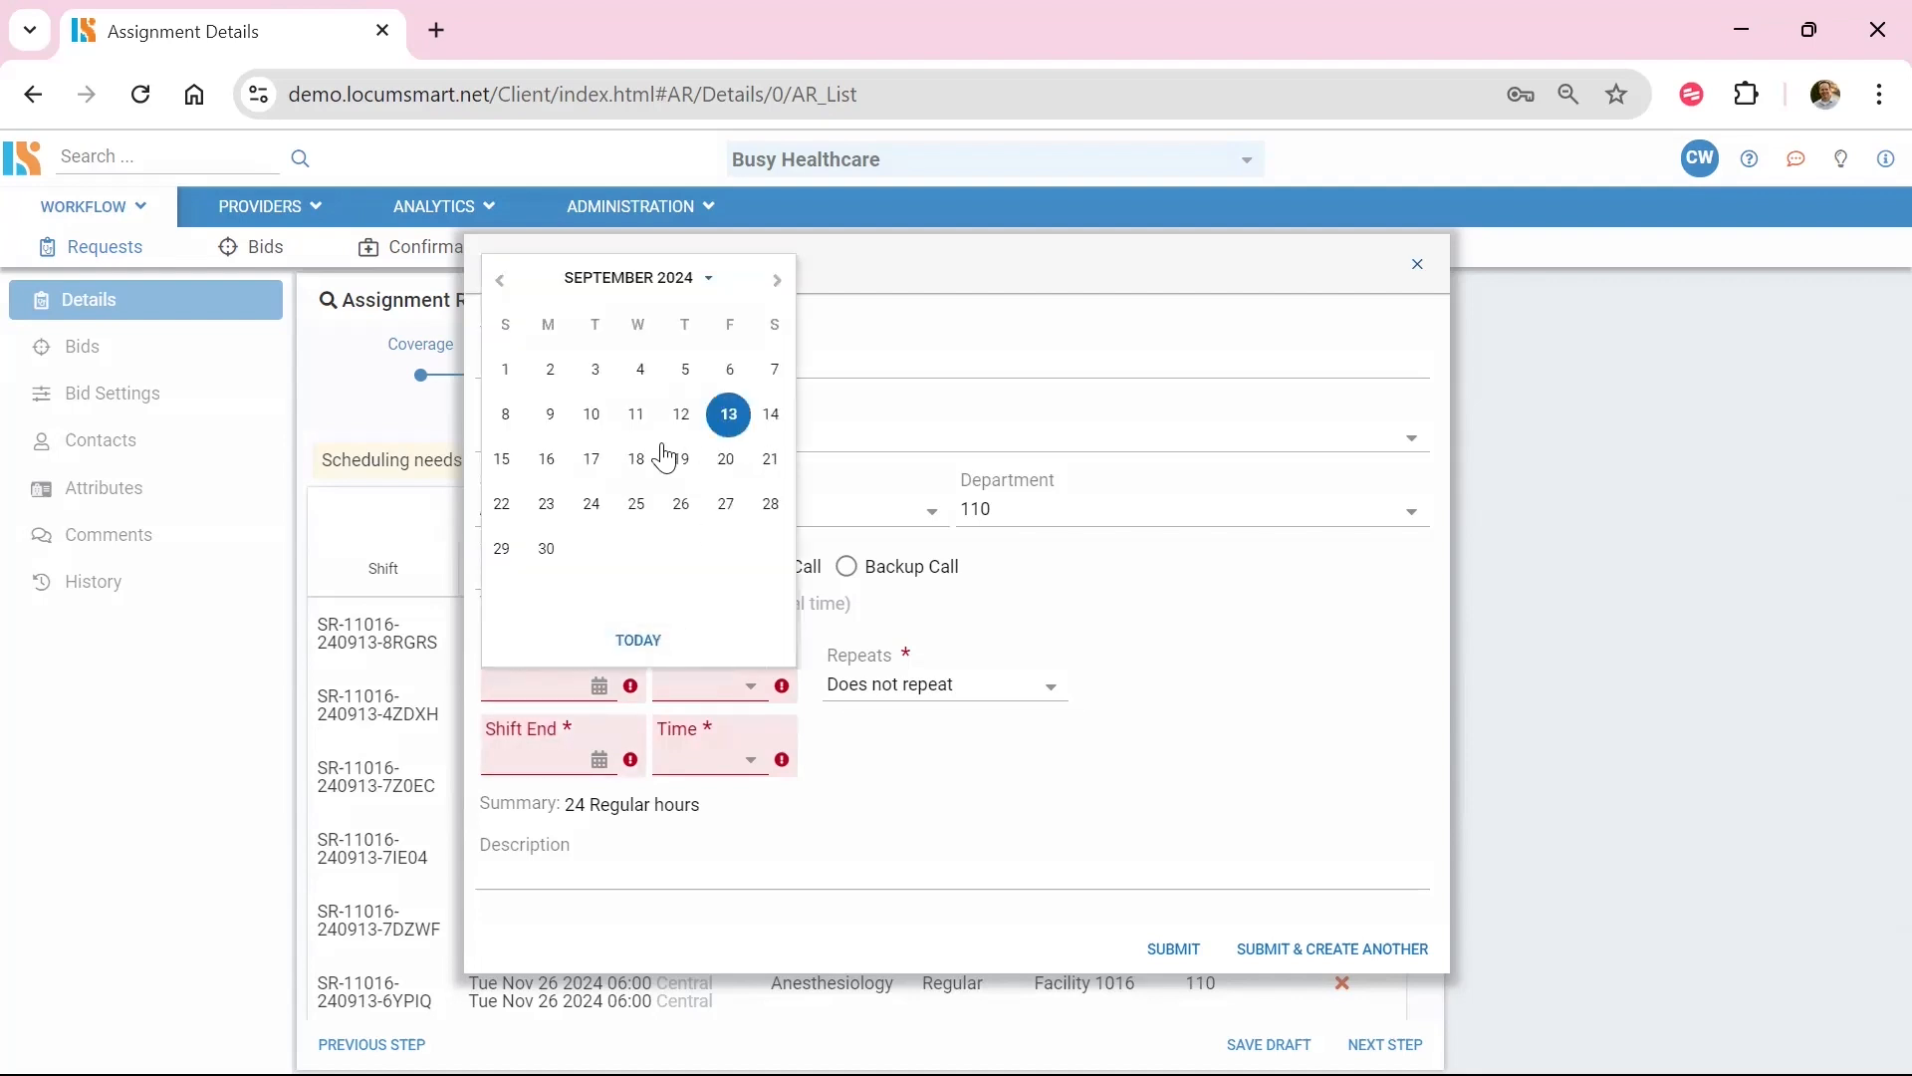
left_click(547, 505)
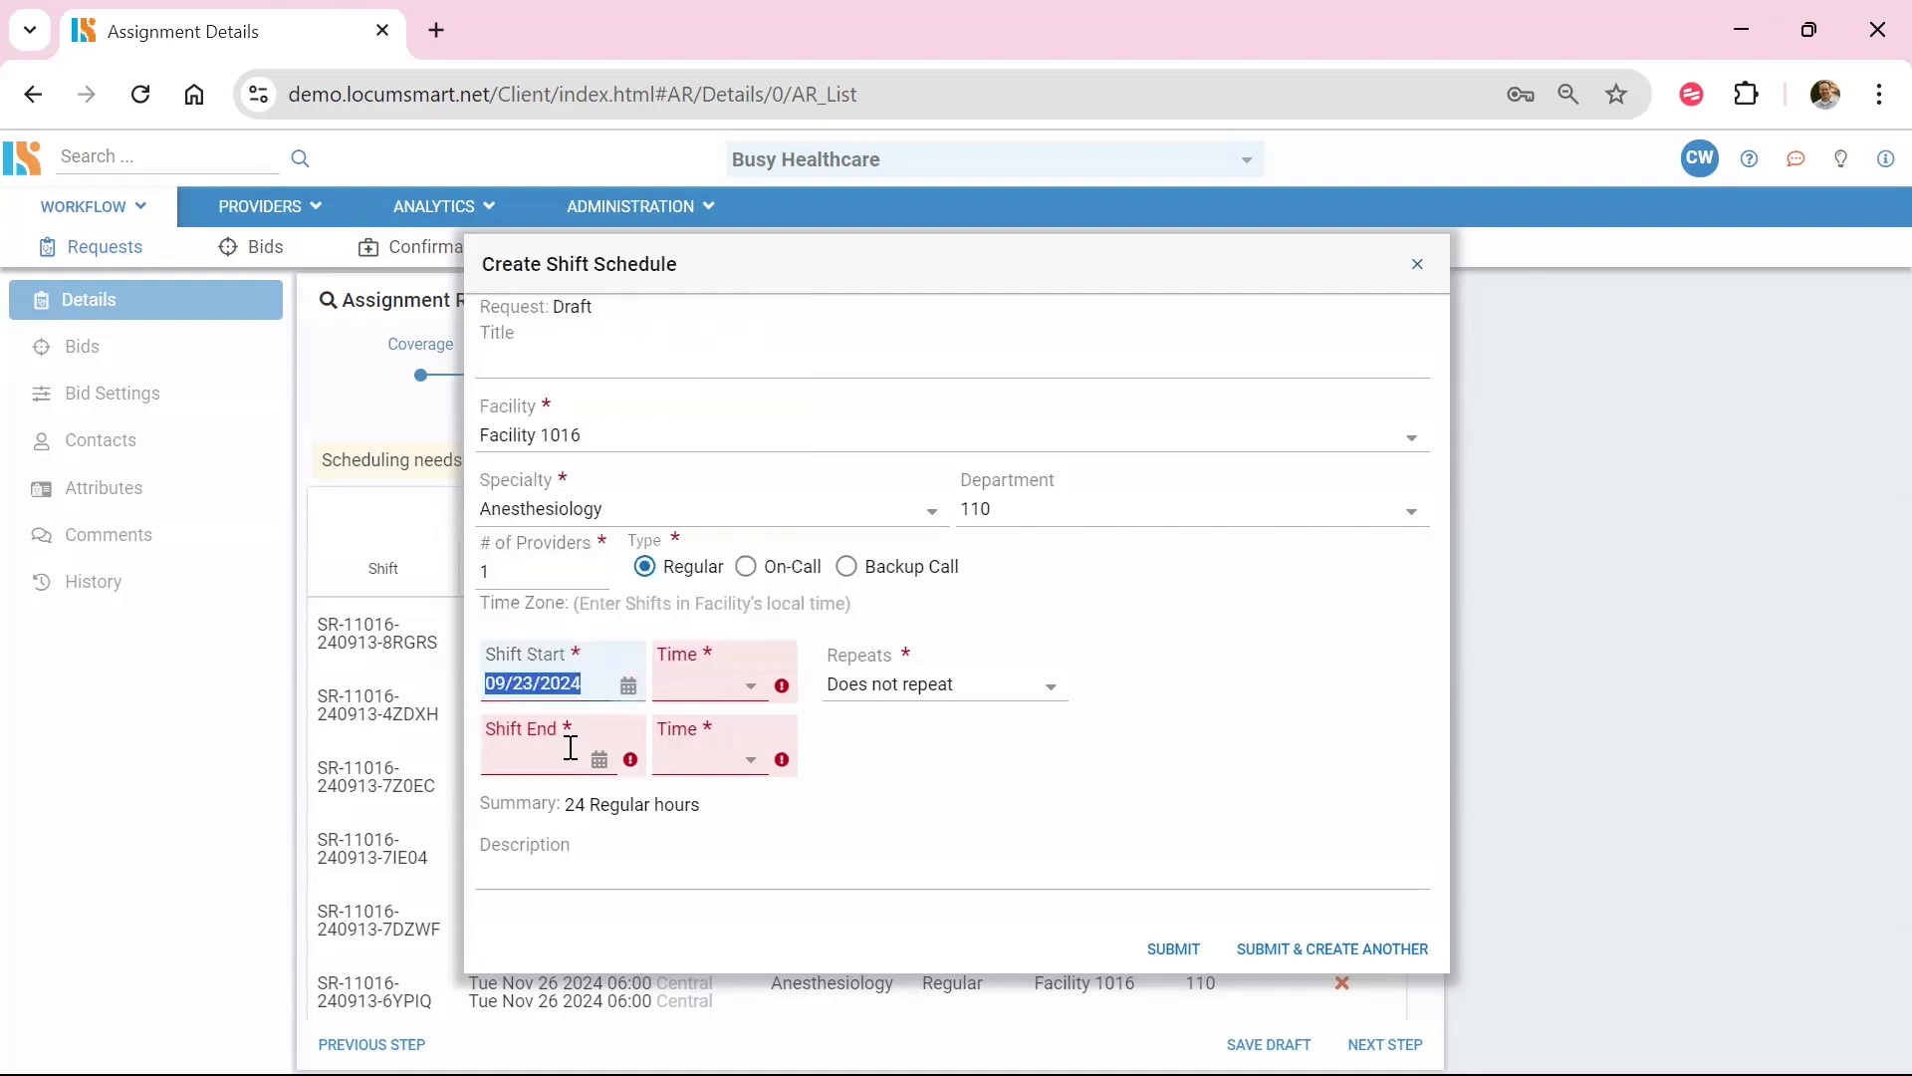
left_click(598, 760)
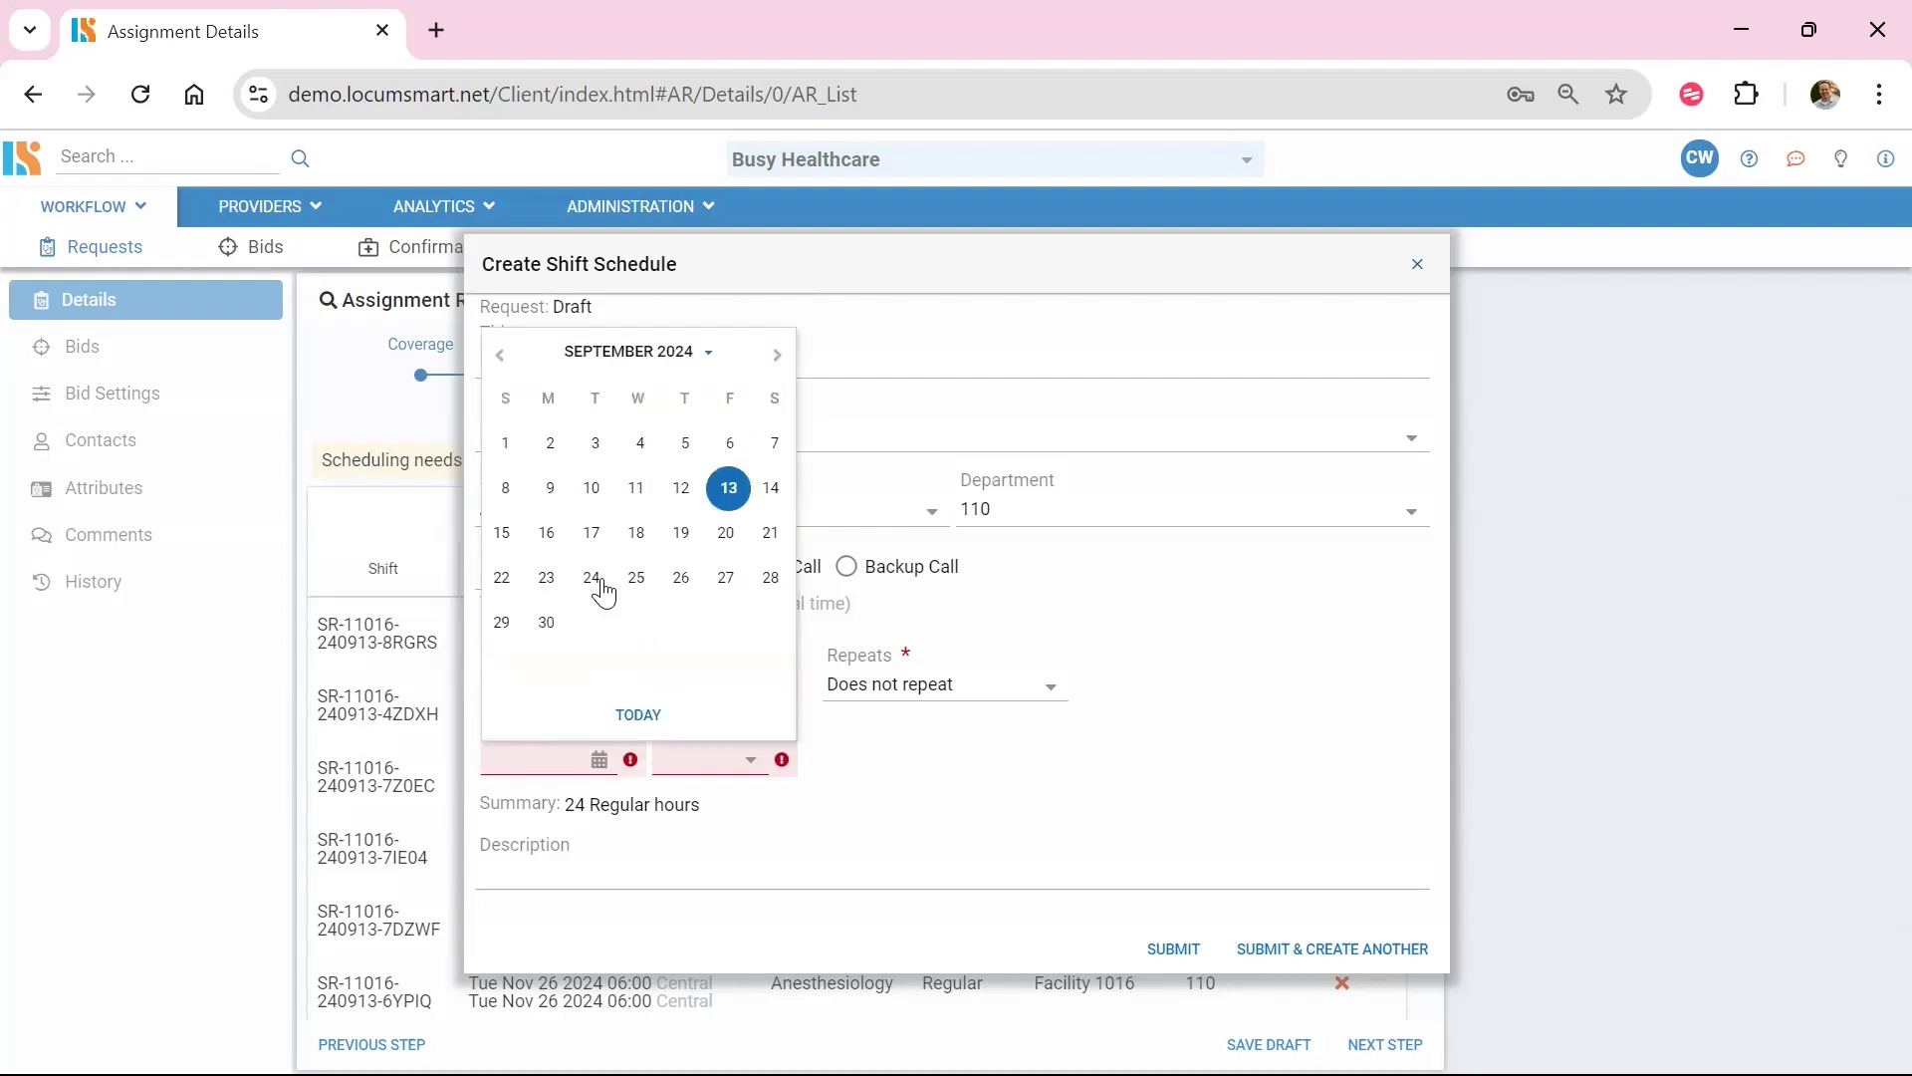
left_click(594, 579)
- Set the shift start time to 12:00 AM and the shift end time to 12:00 PM
left_click(753, 693)
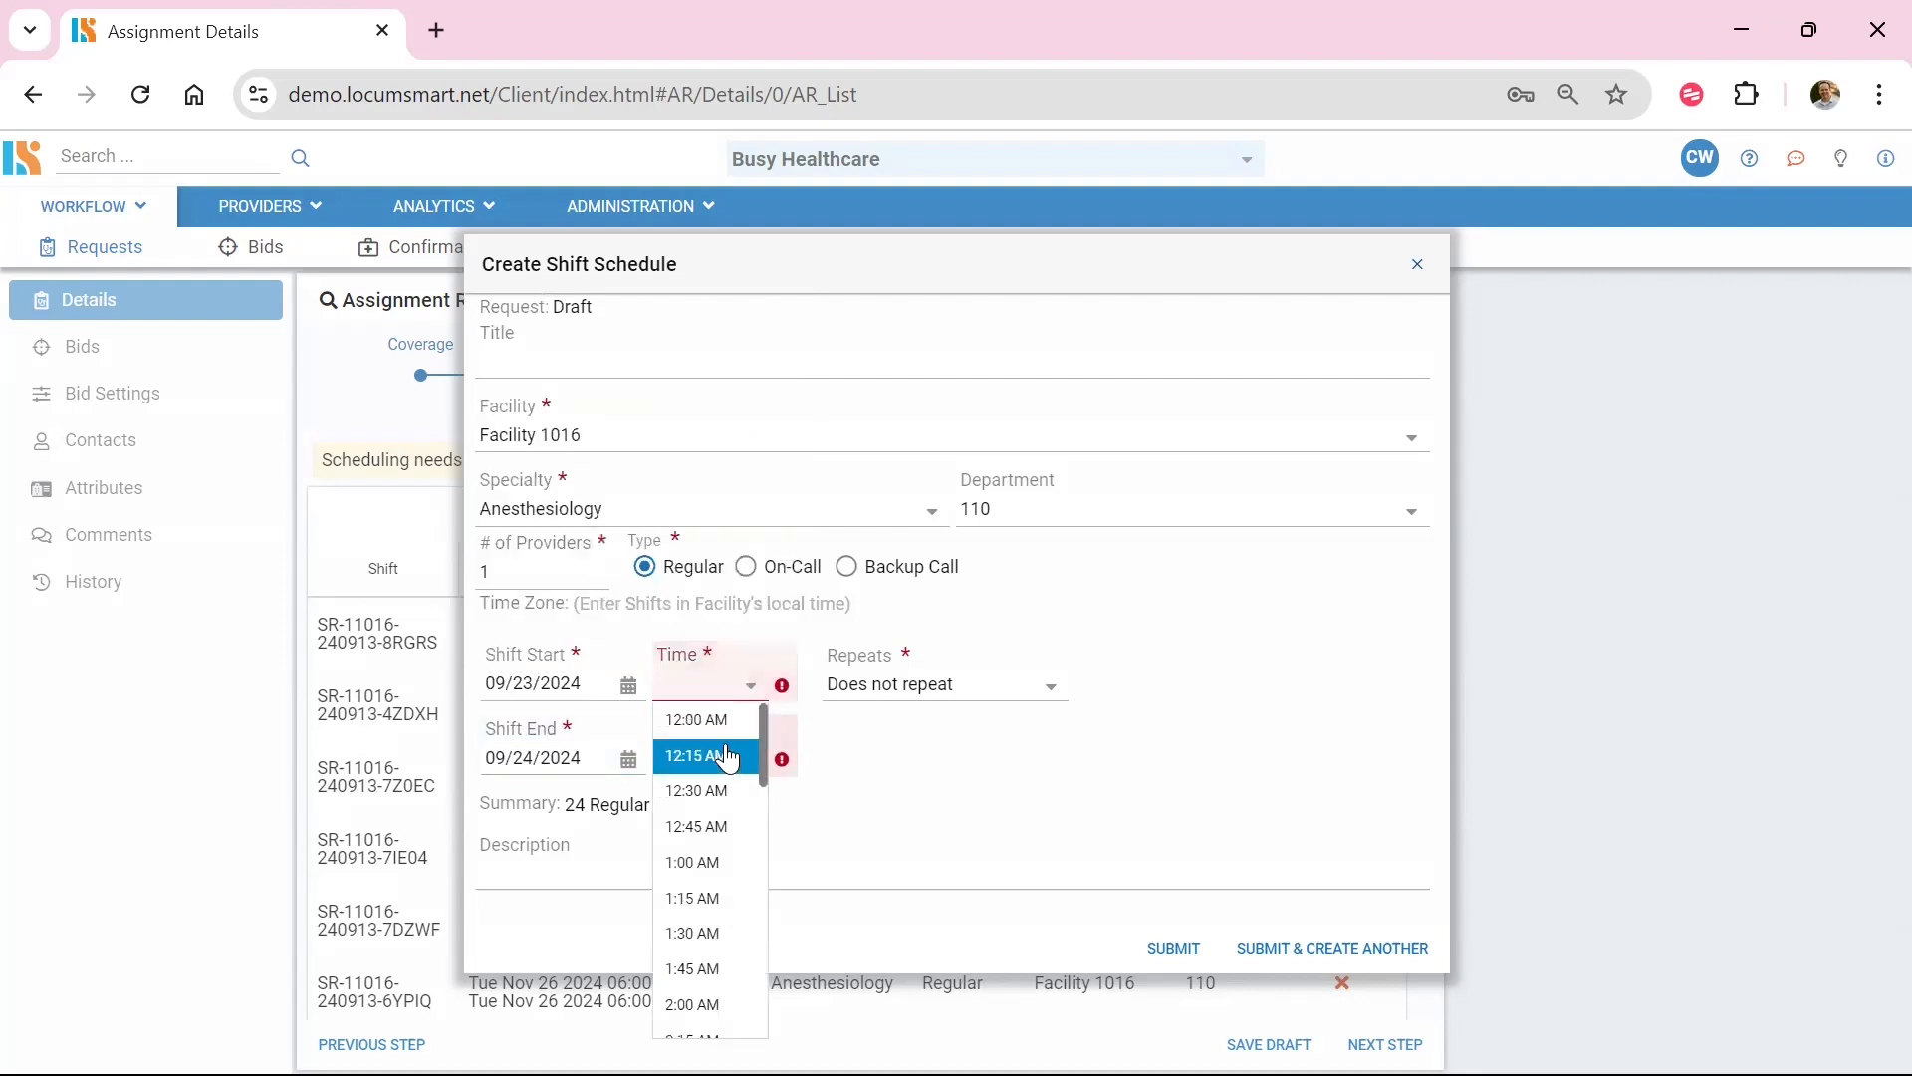
left_click(723, 724)
left_click(741, 766)
scroll(724, 697, "down", 15)
left_click(706, 492)
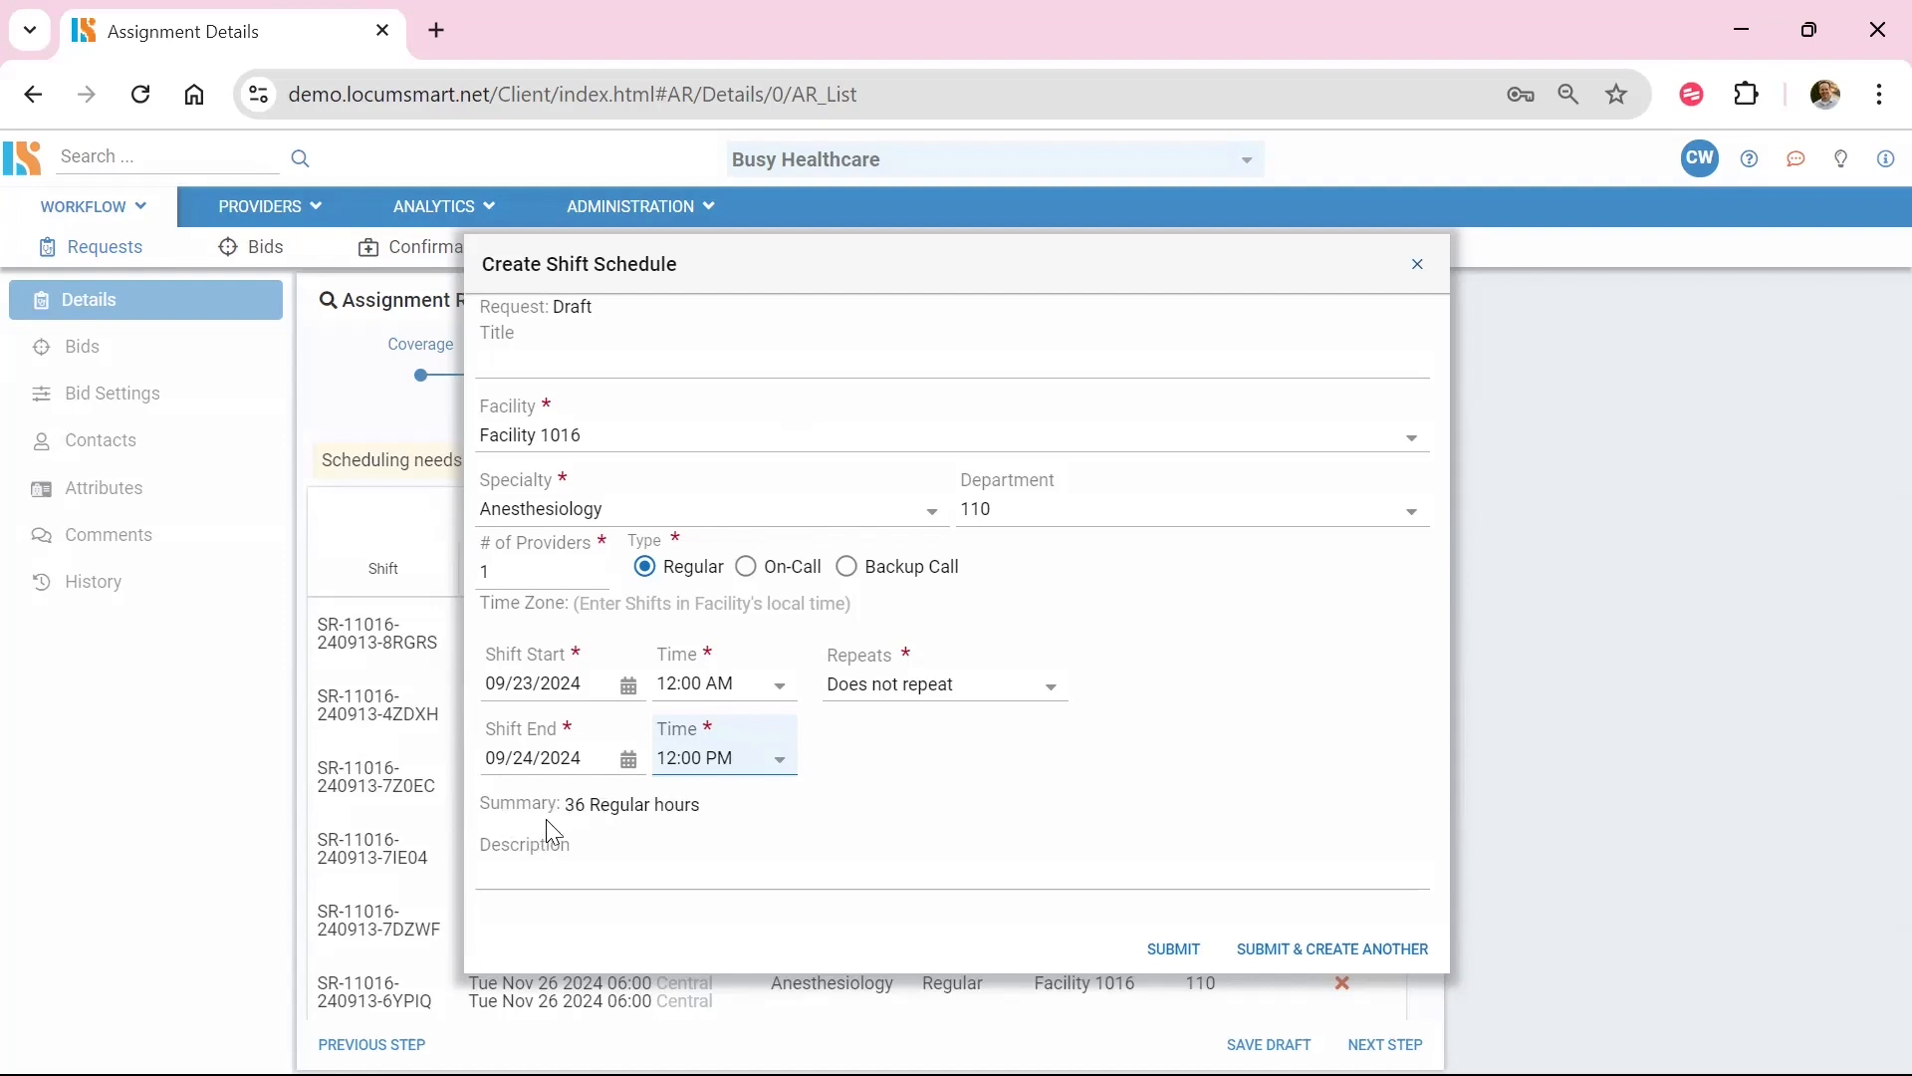
- Set the shift end time to 12:00 AM and finish with the shift schedule form
left_click(778, 768)
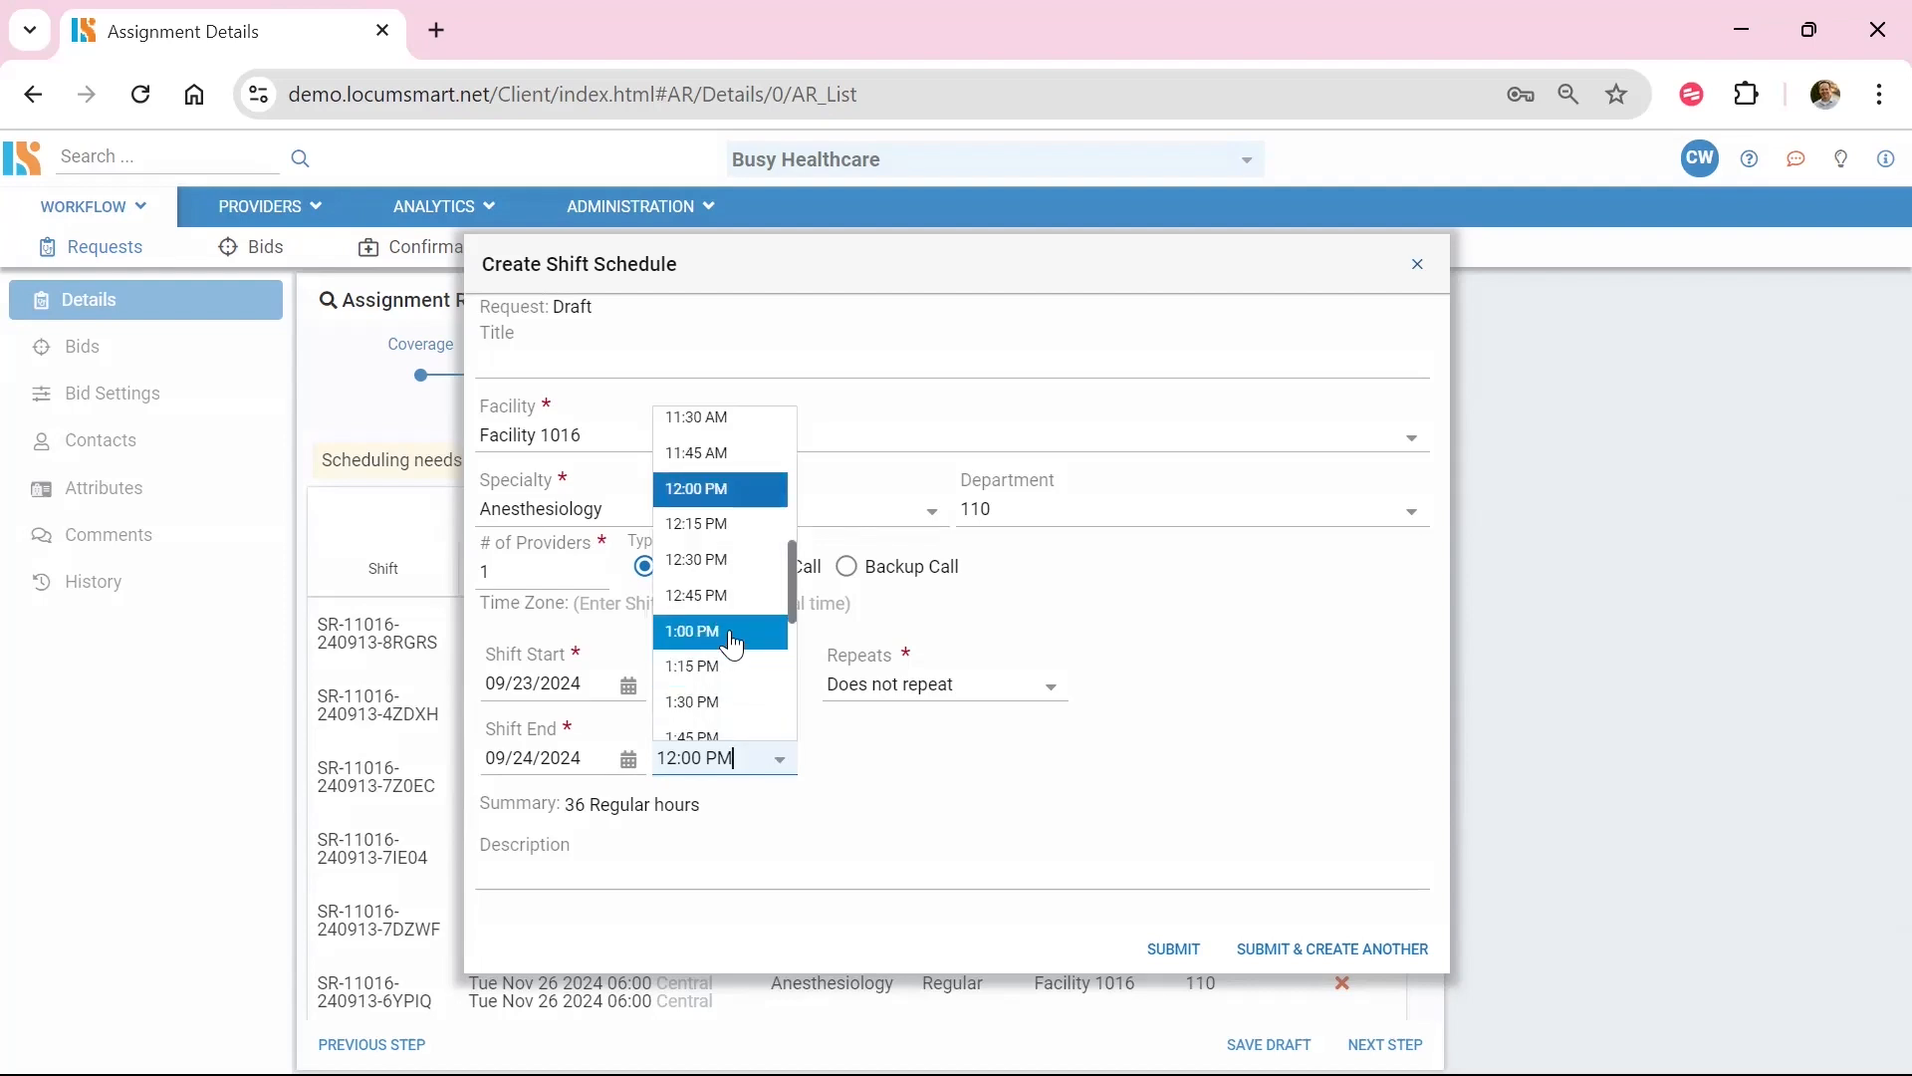
scroll(732, 645, "up", 15)
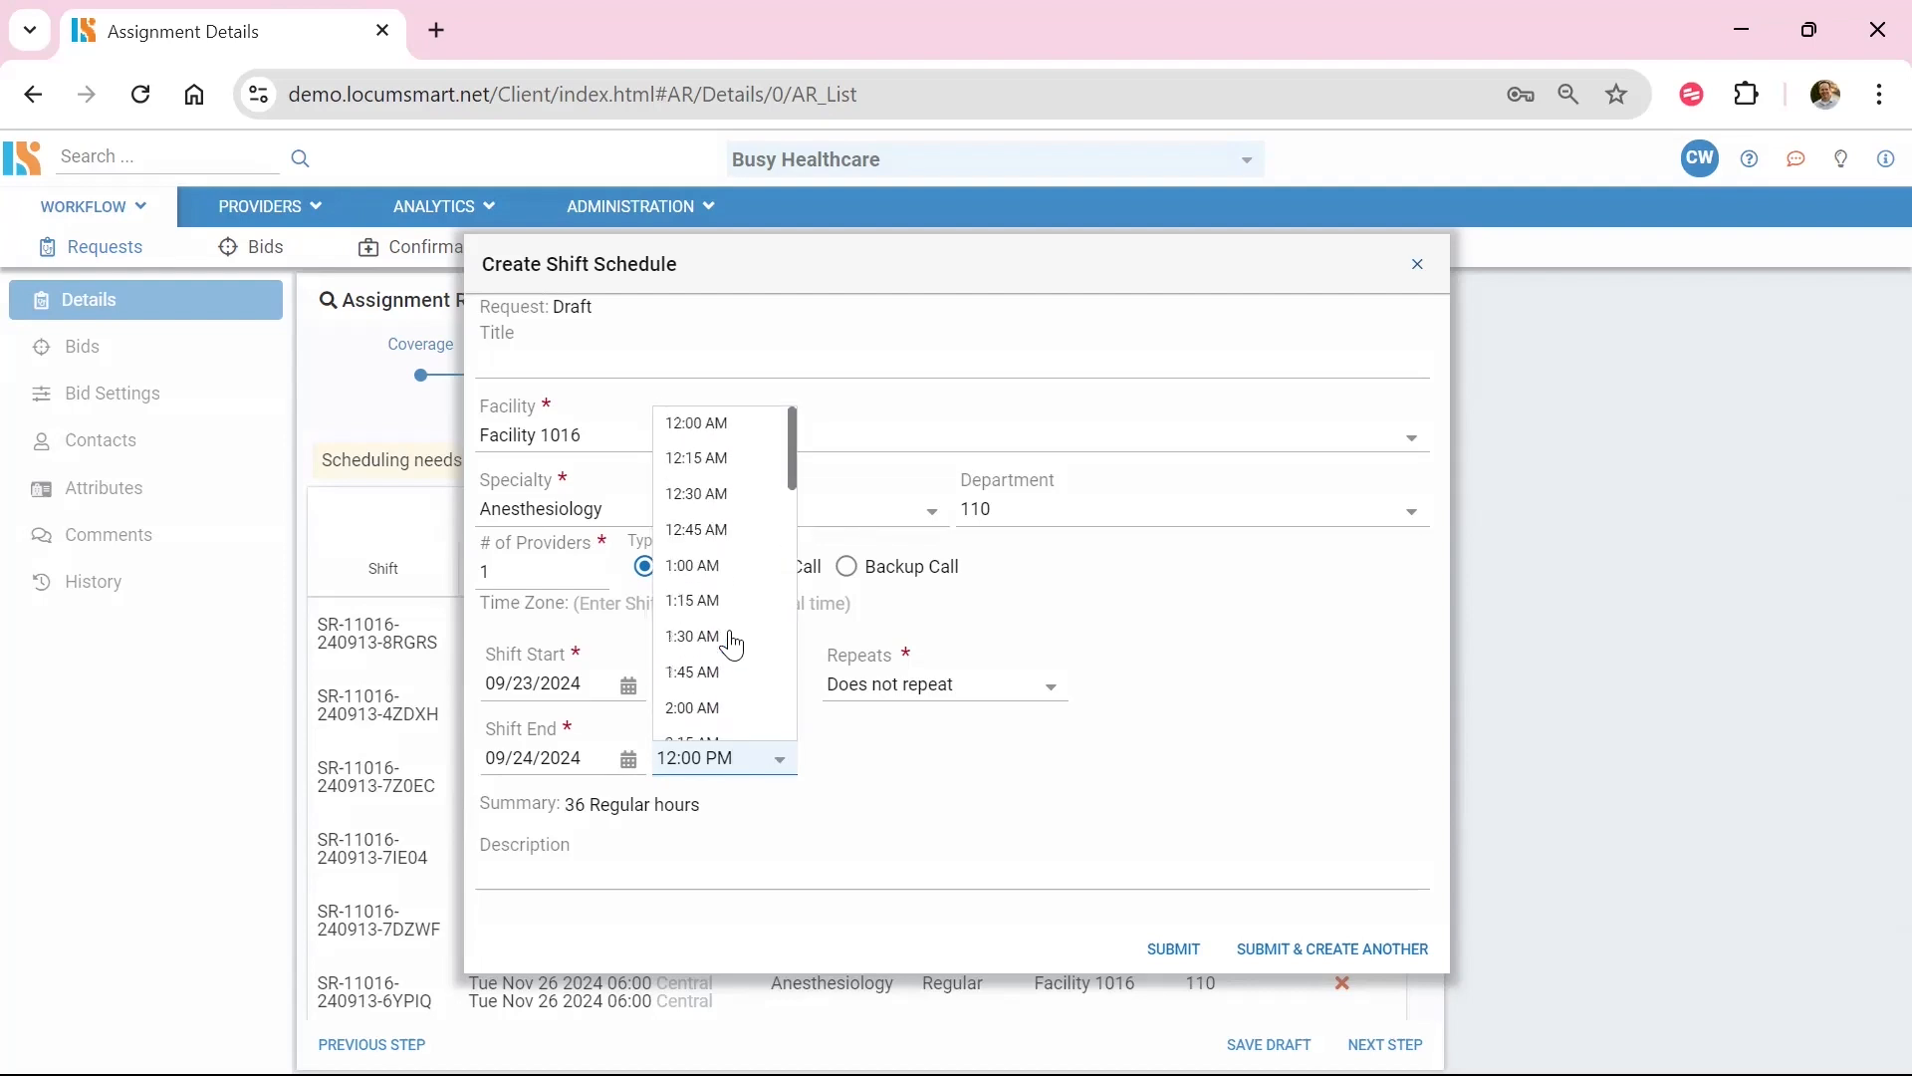
left_click(704, 424)
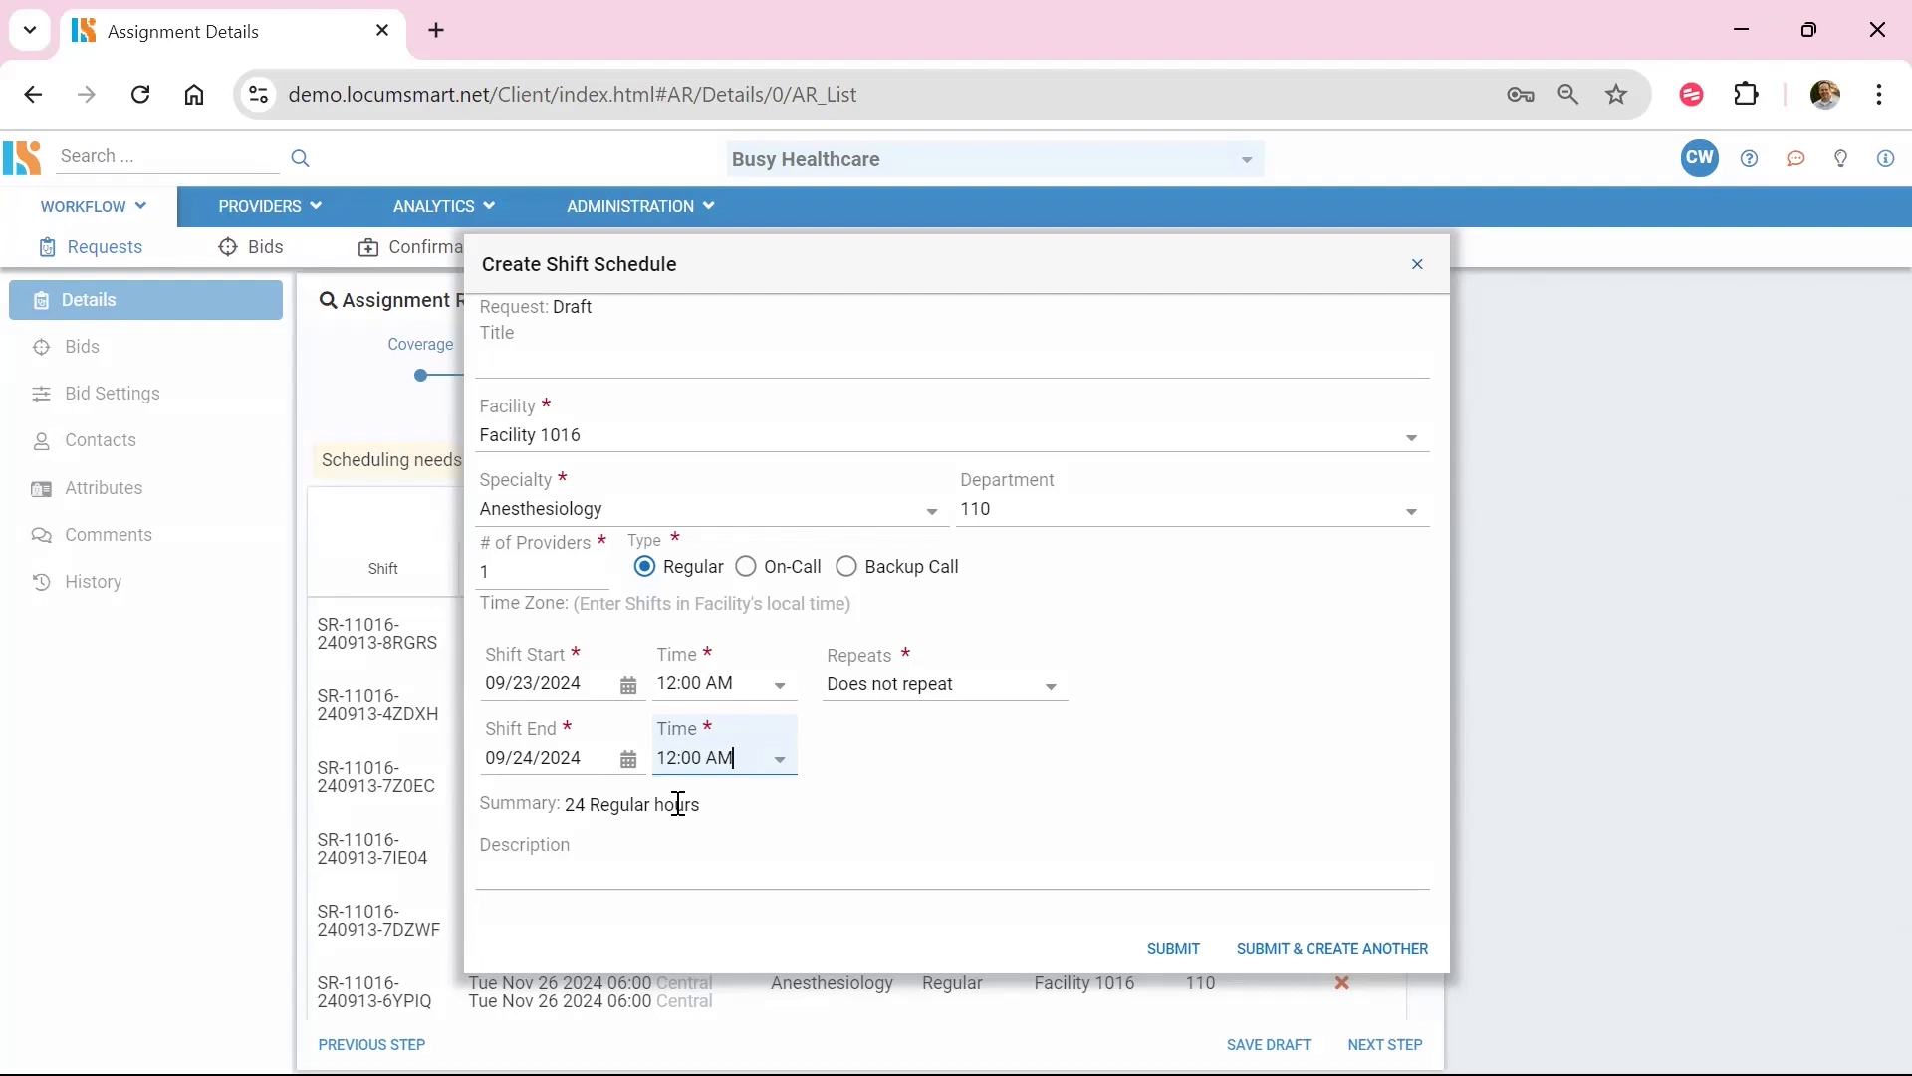
key("Return")
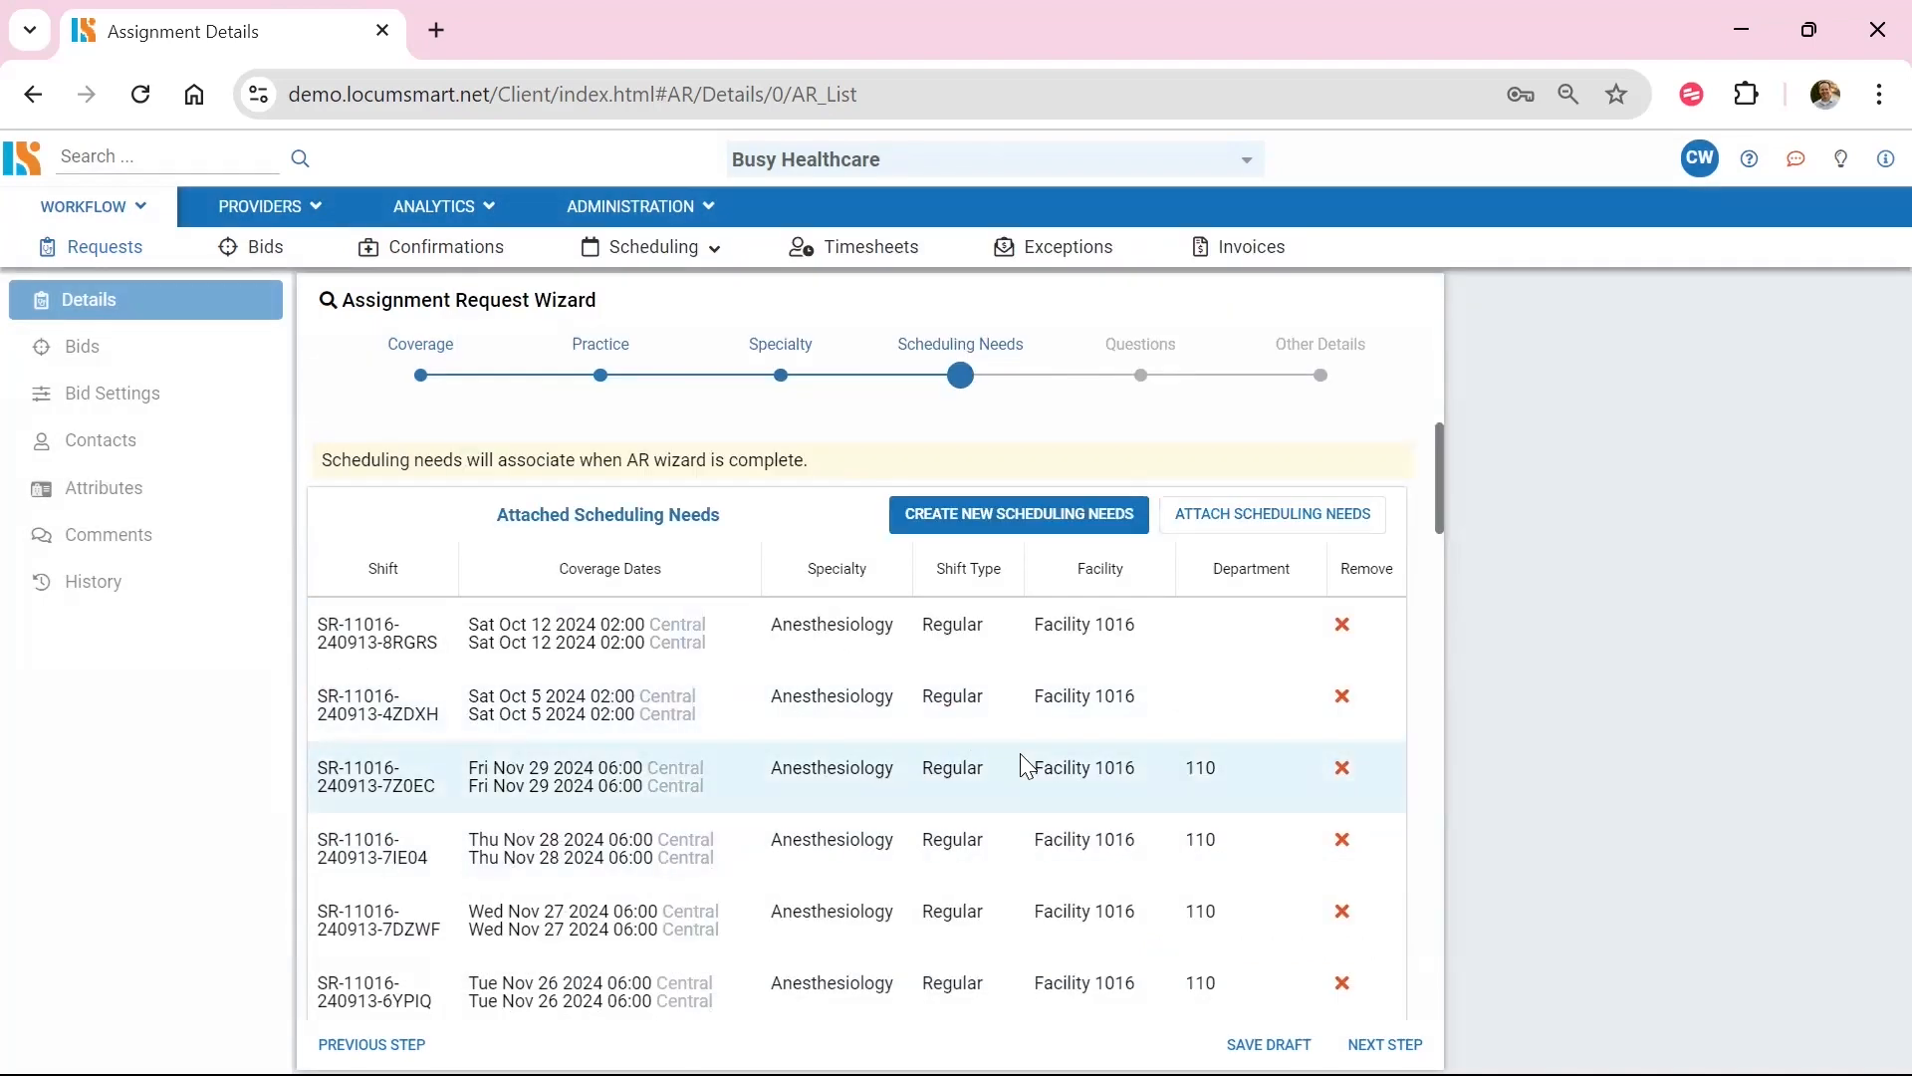
- Review the attached scheduling needs down to the earliest shifts and advance the wizard to Other Details
scroll(1009, 745, "down", 10)
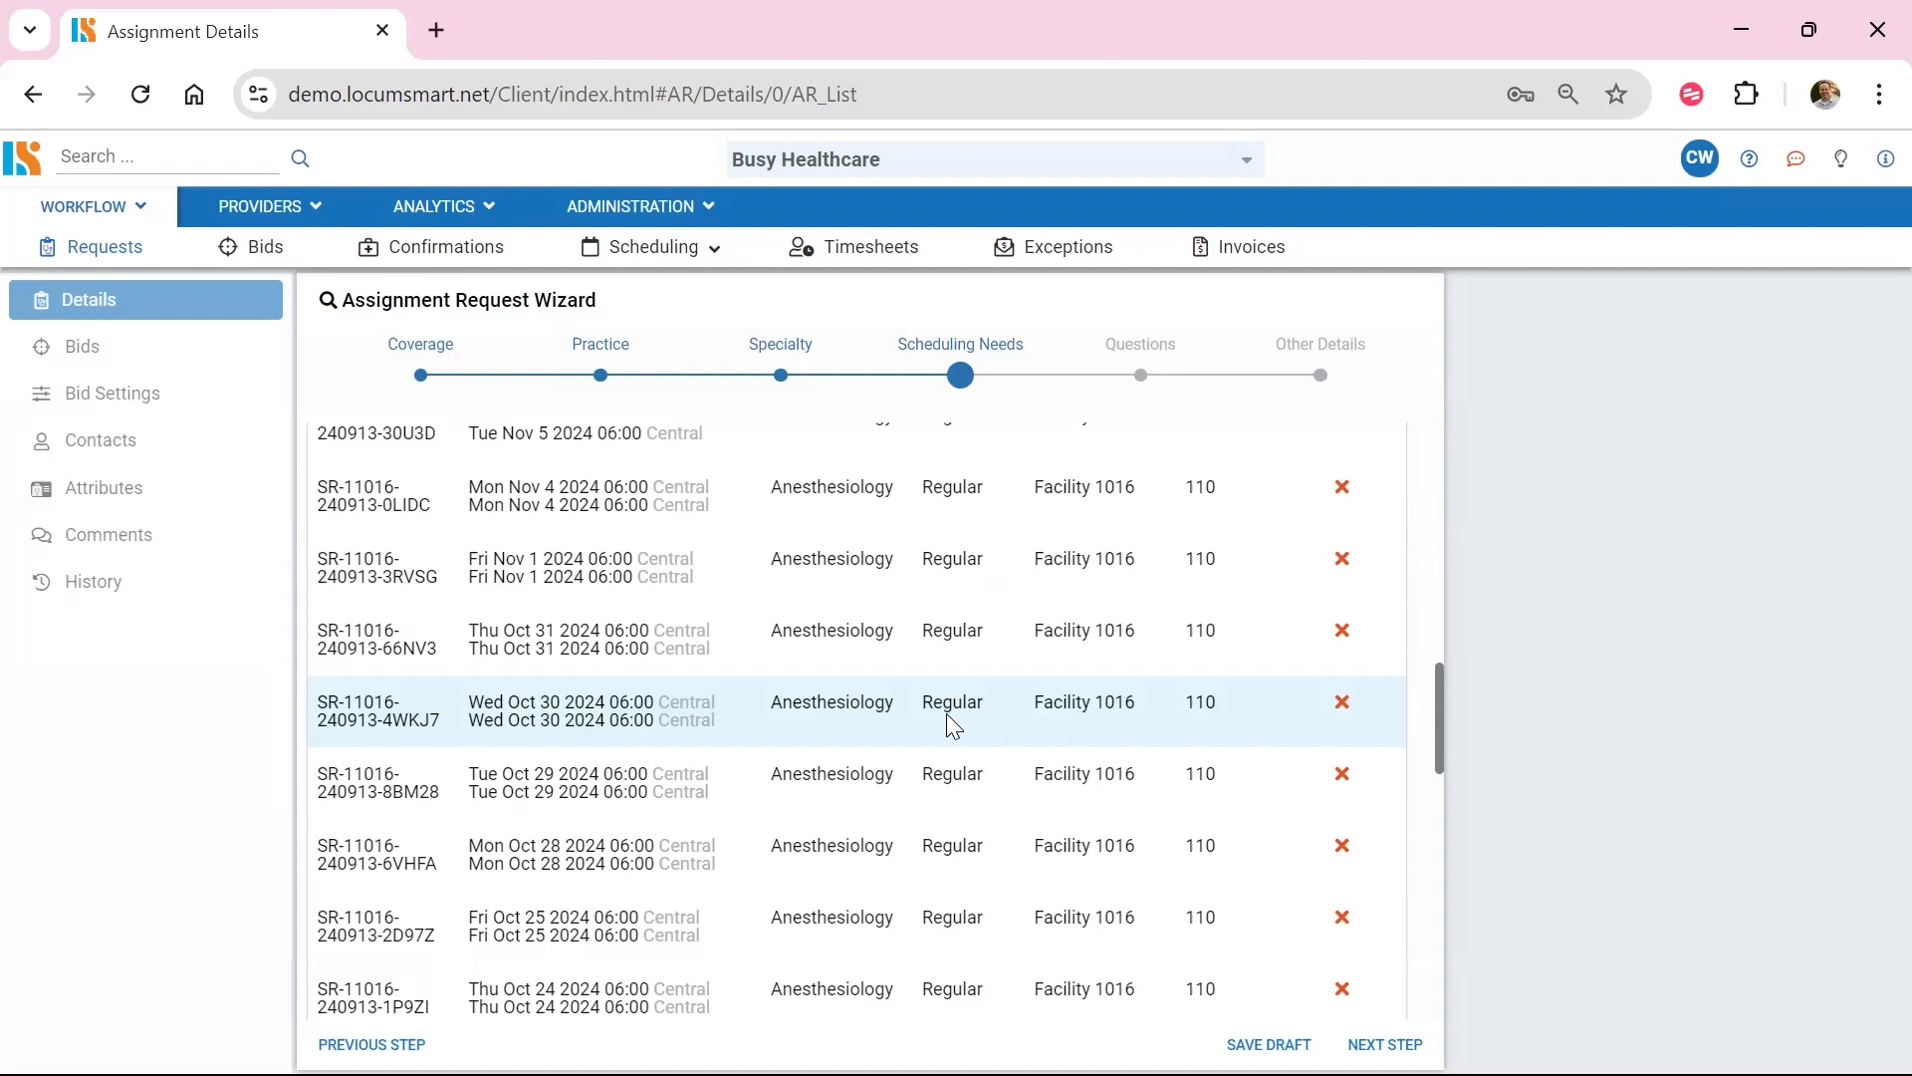
scroll(946, 757, "down", 15)
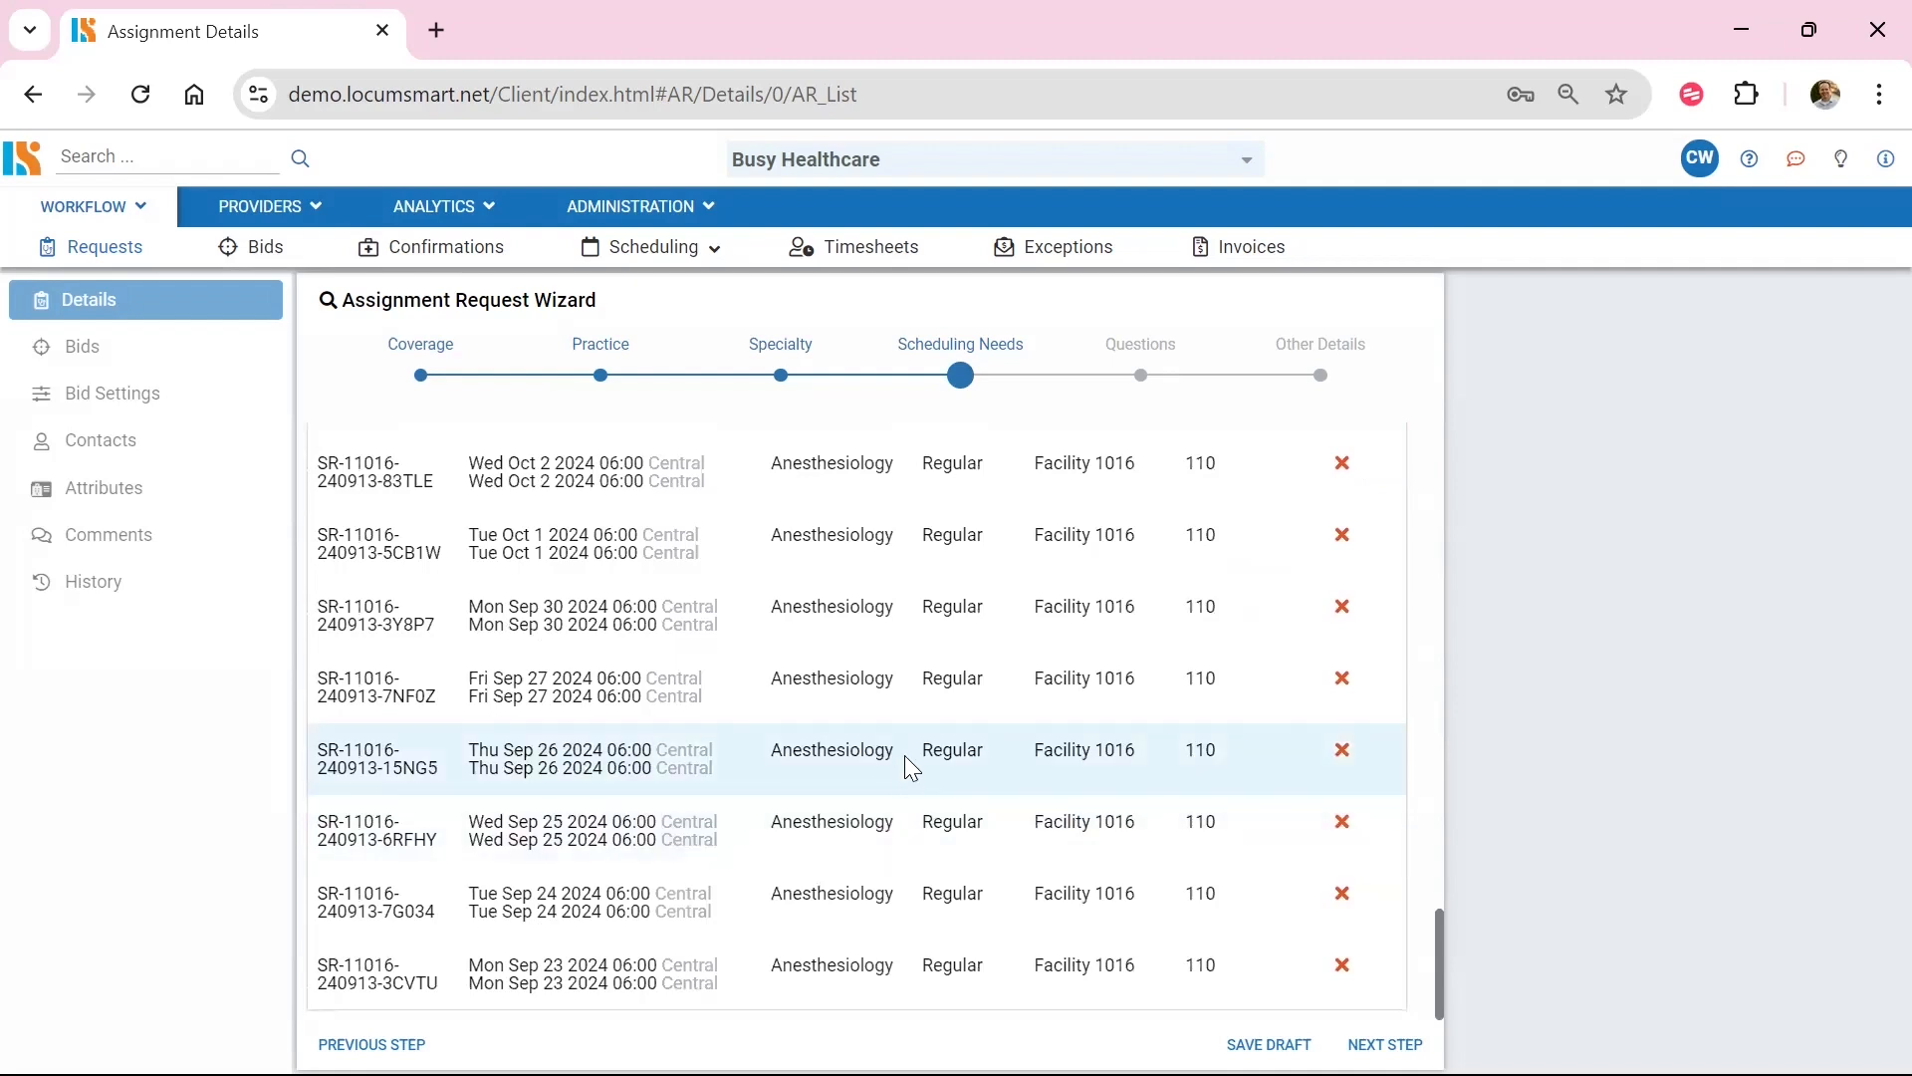
left_click(1386, 1044)
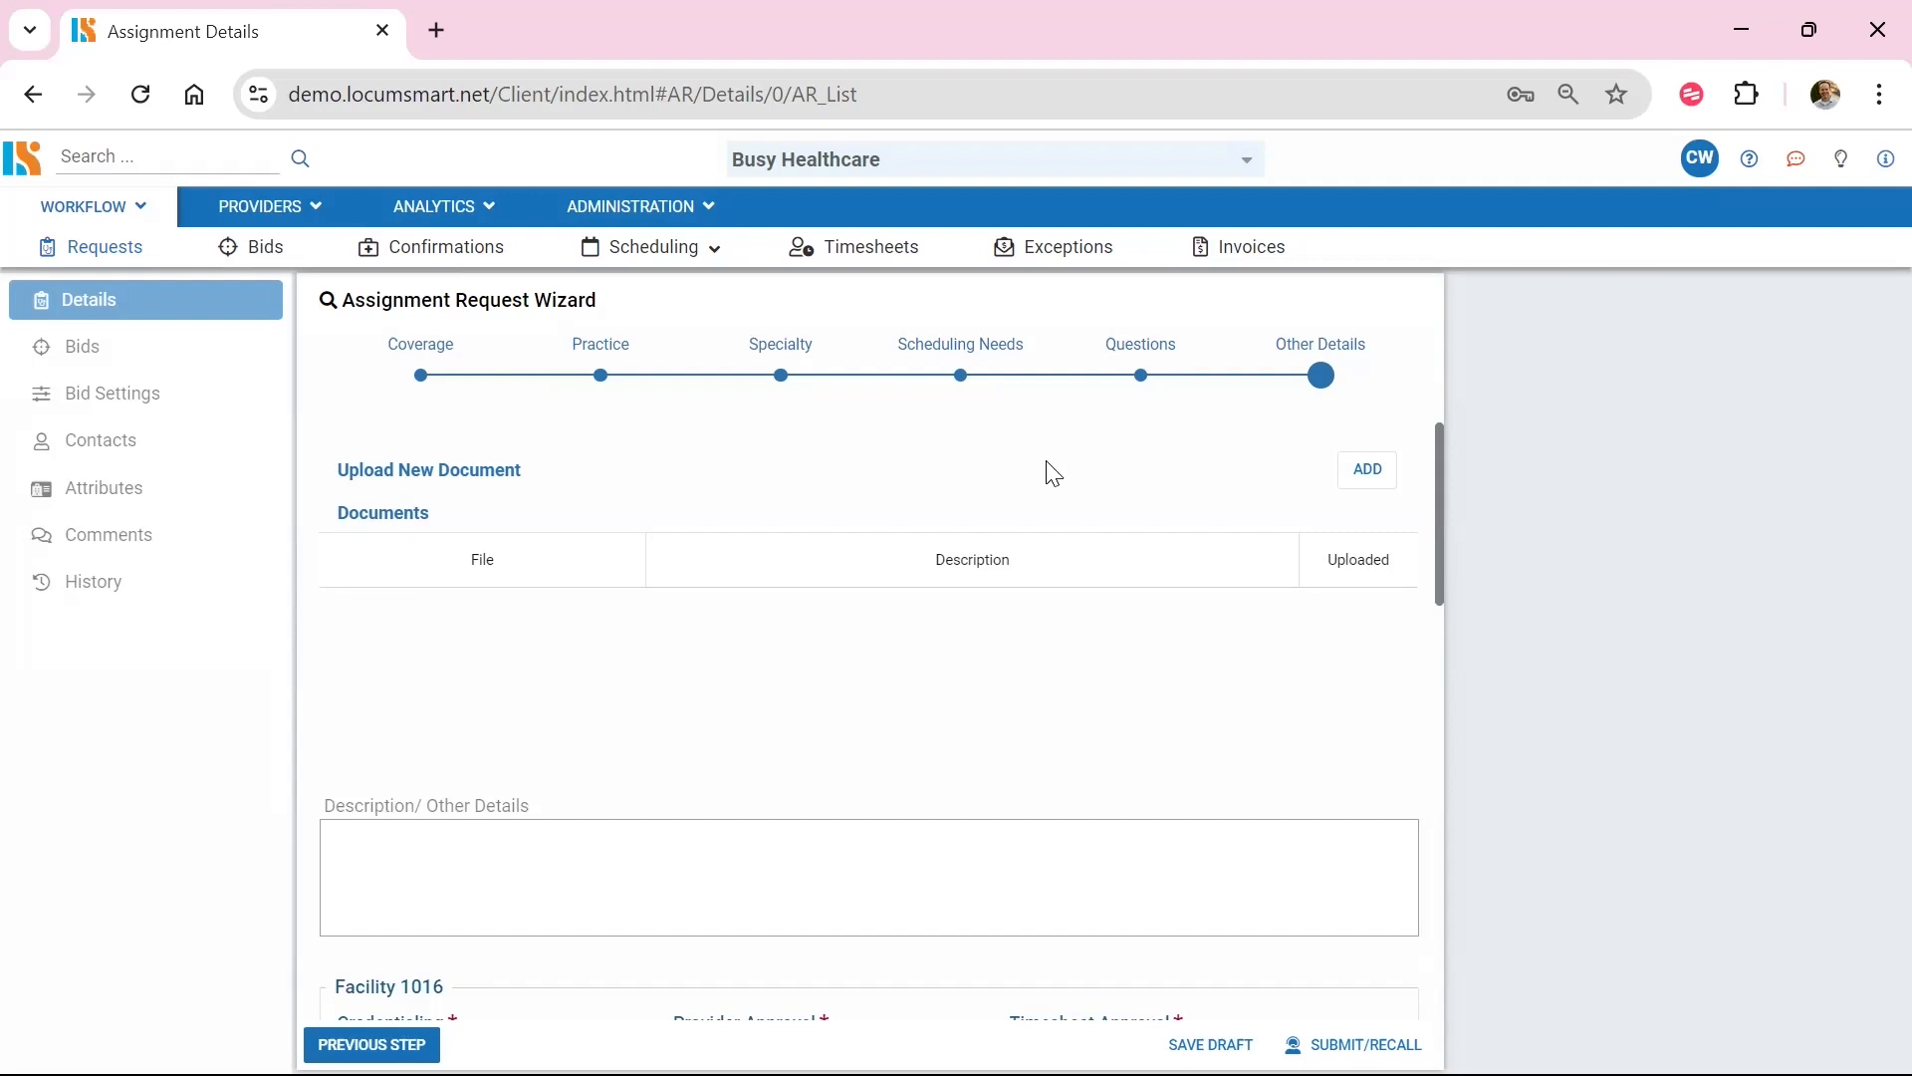
- Upload the Sample Doctor Pre-Screening Questions PDF with the description "Physician Pre screening questions"
left_click(1366, 482)
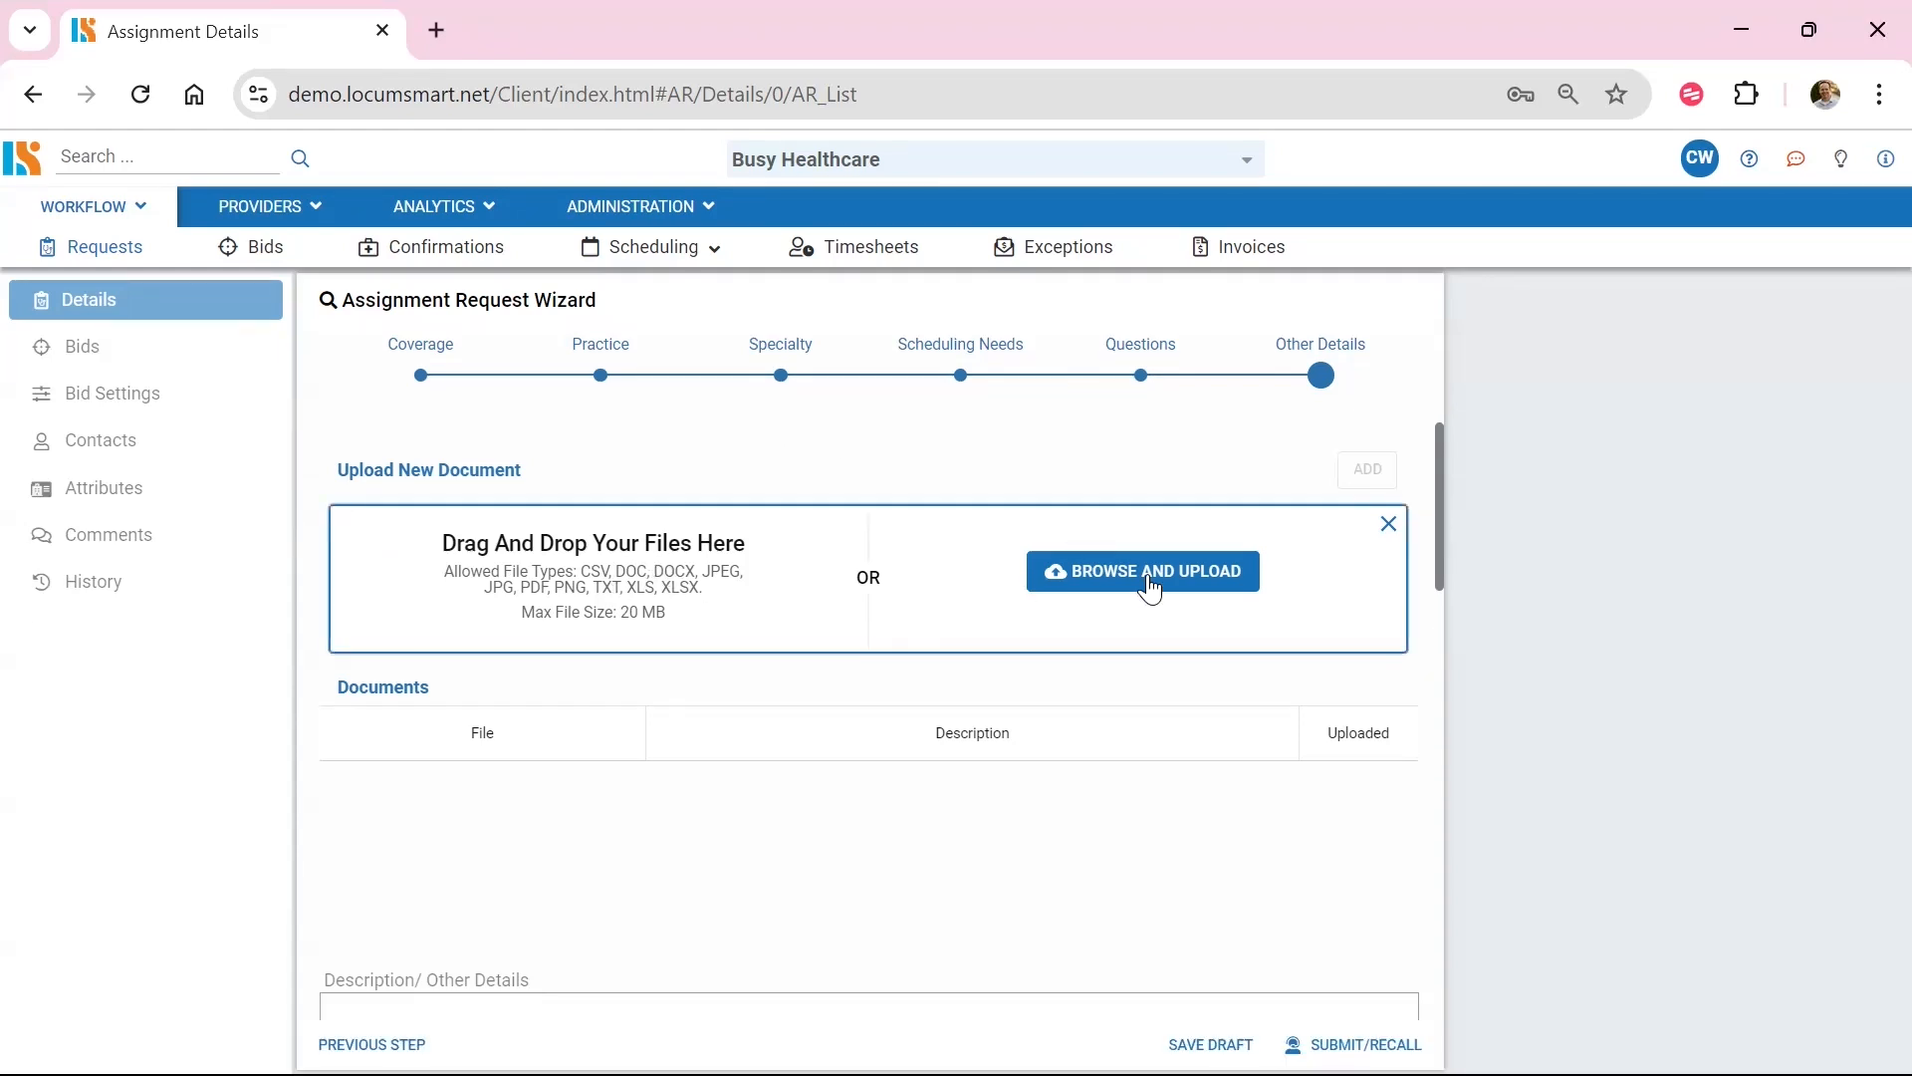
left_click(1152, 571)
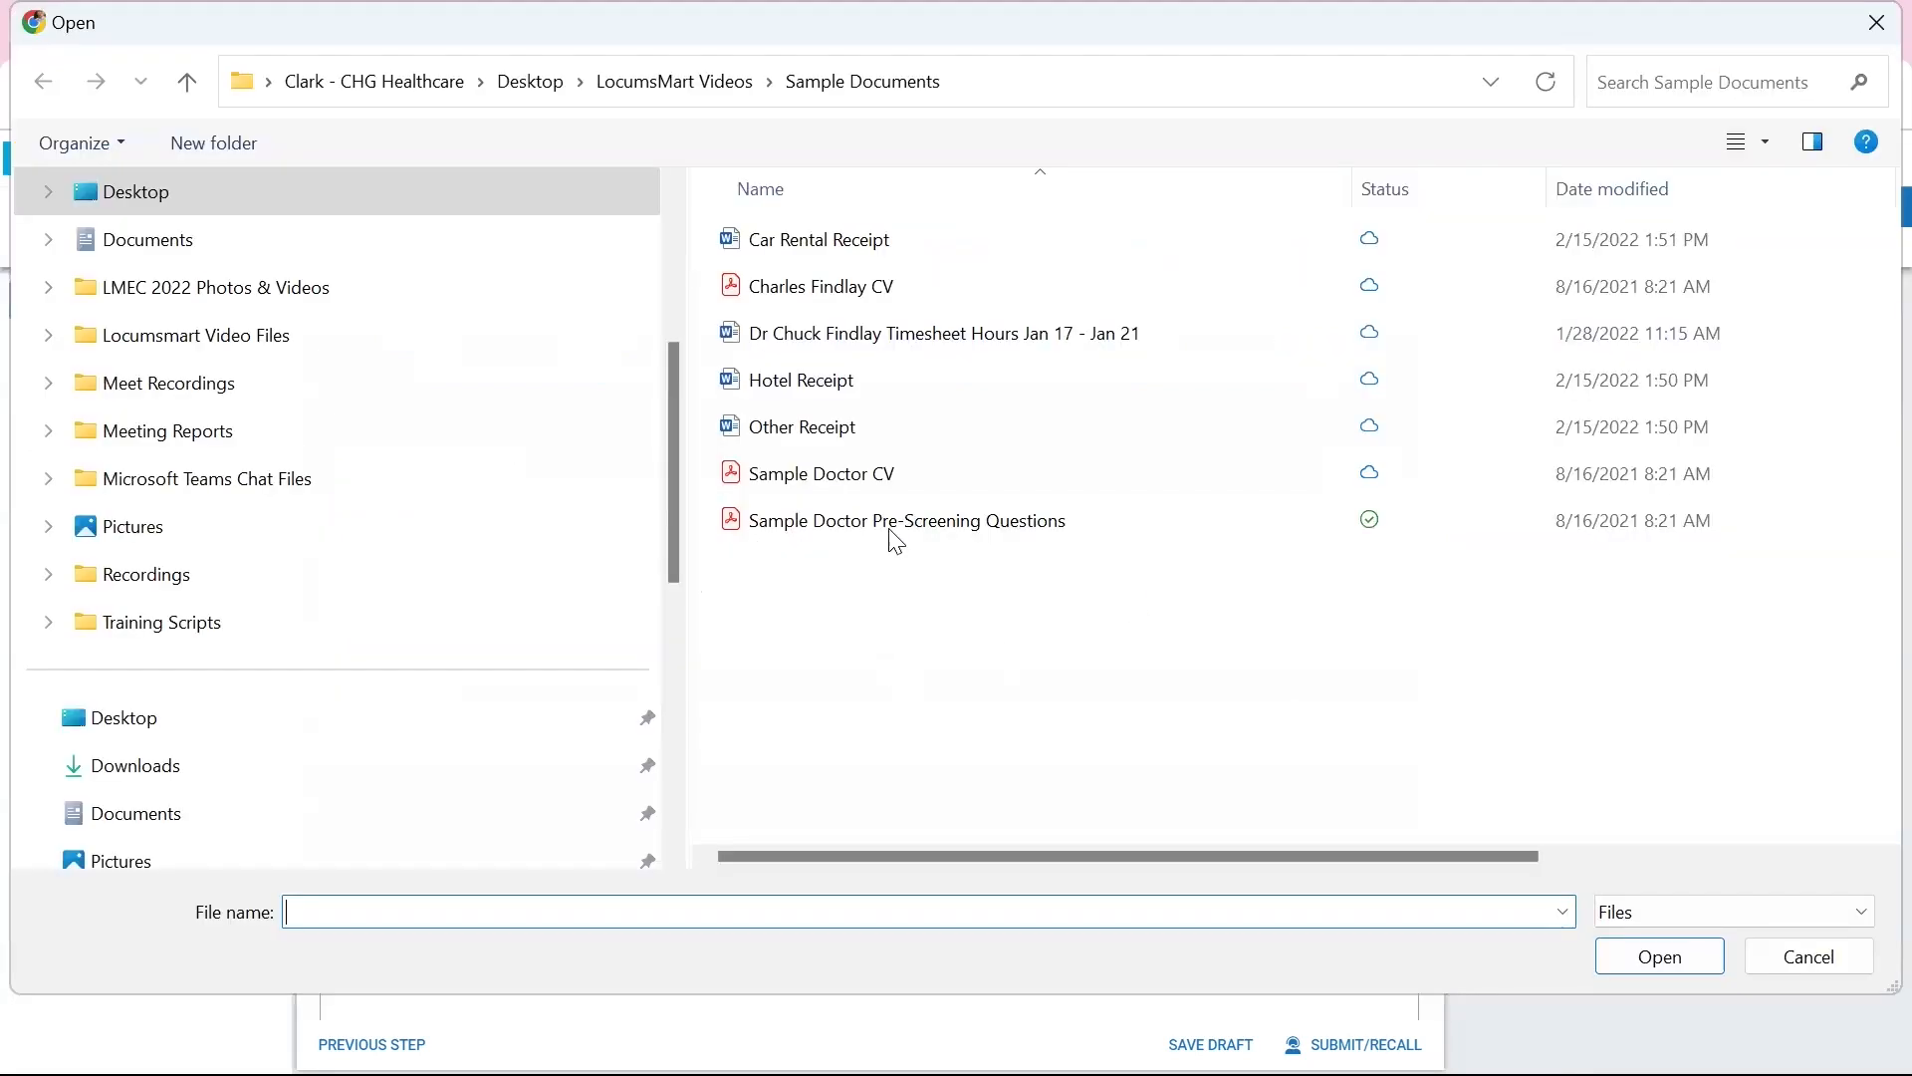
left_click(887, 520)
left_click(1636, 961)
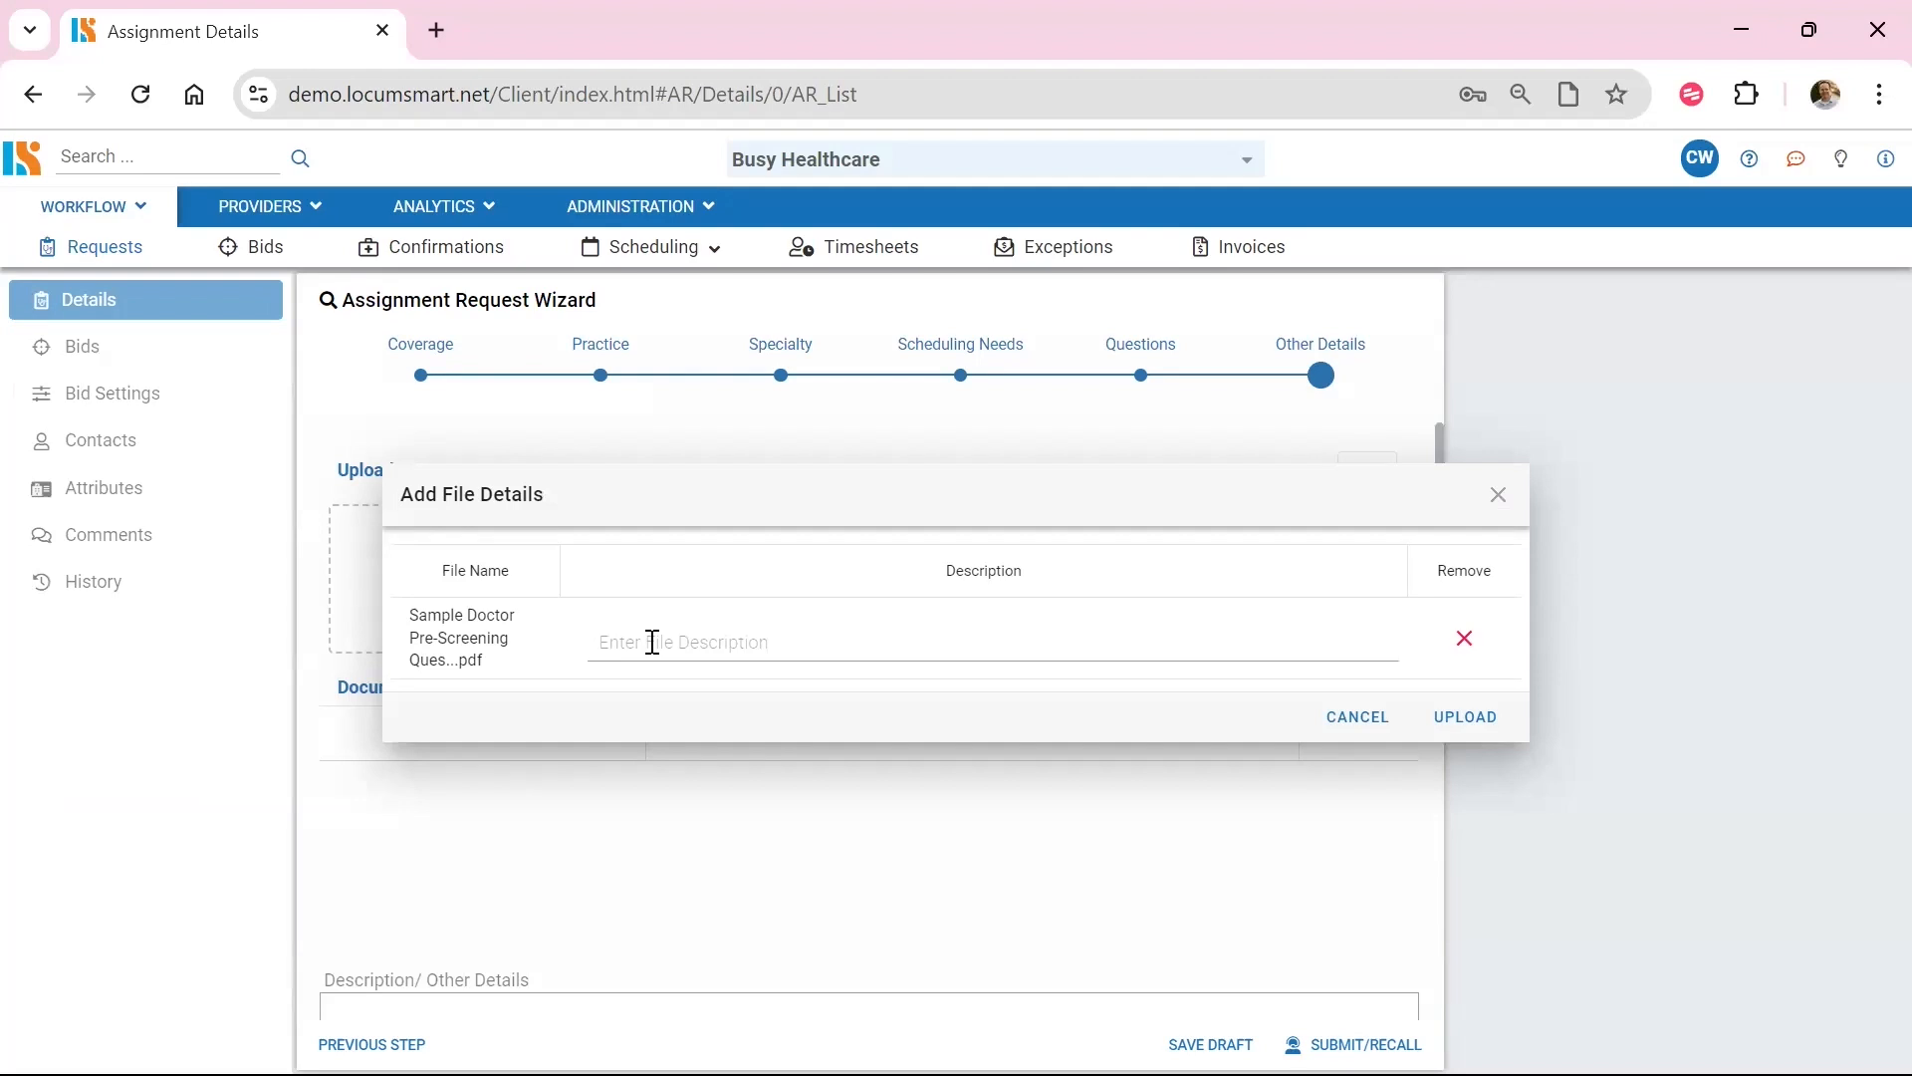
left_click(693, 641)
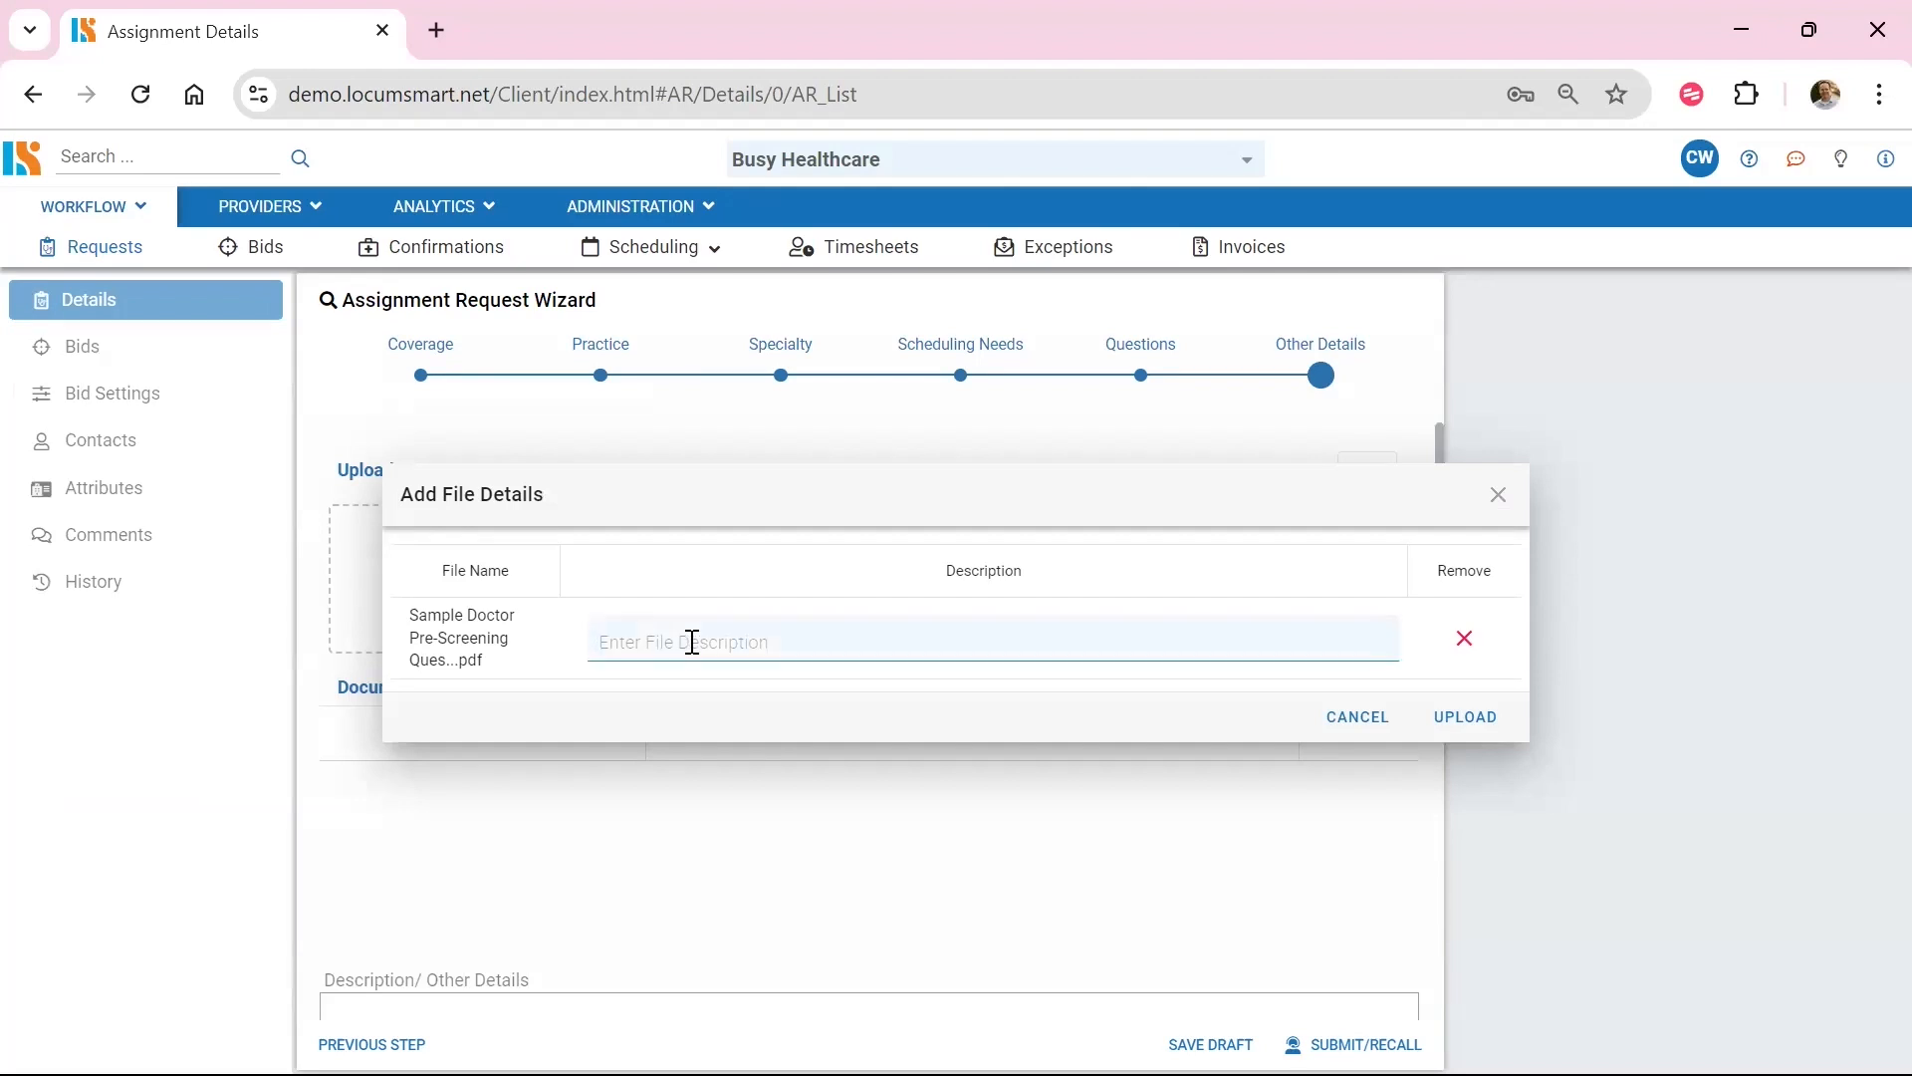
type("Physician Pre screening questions")
left_click(1454, 720)
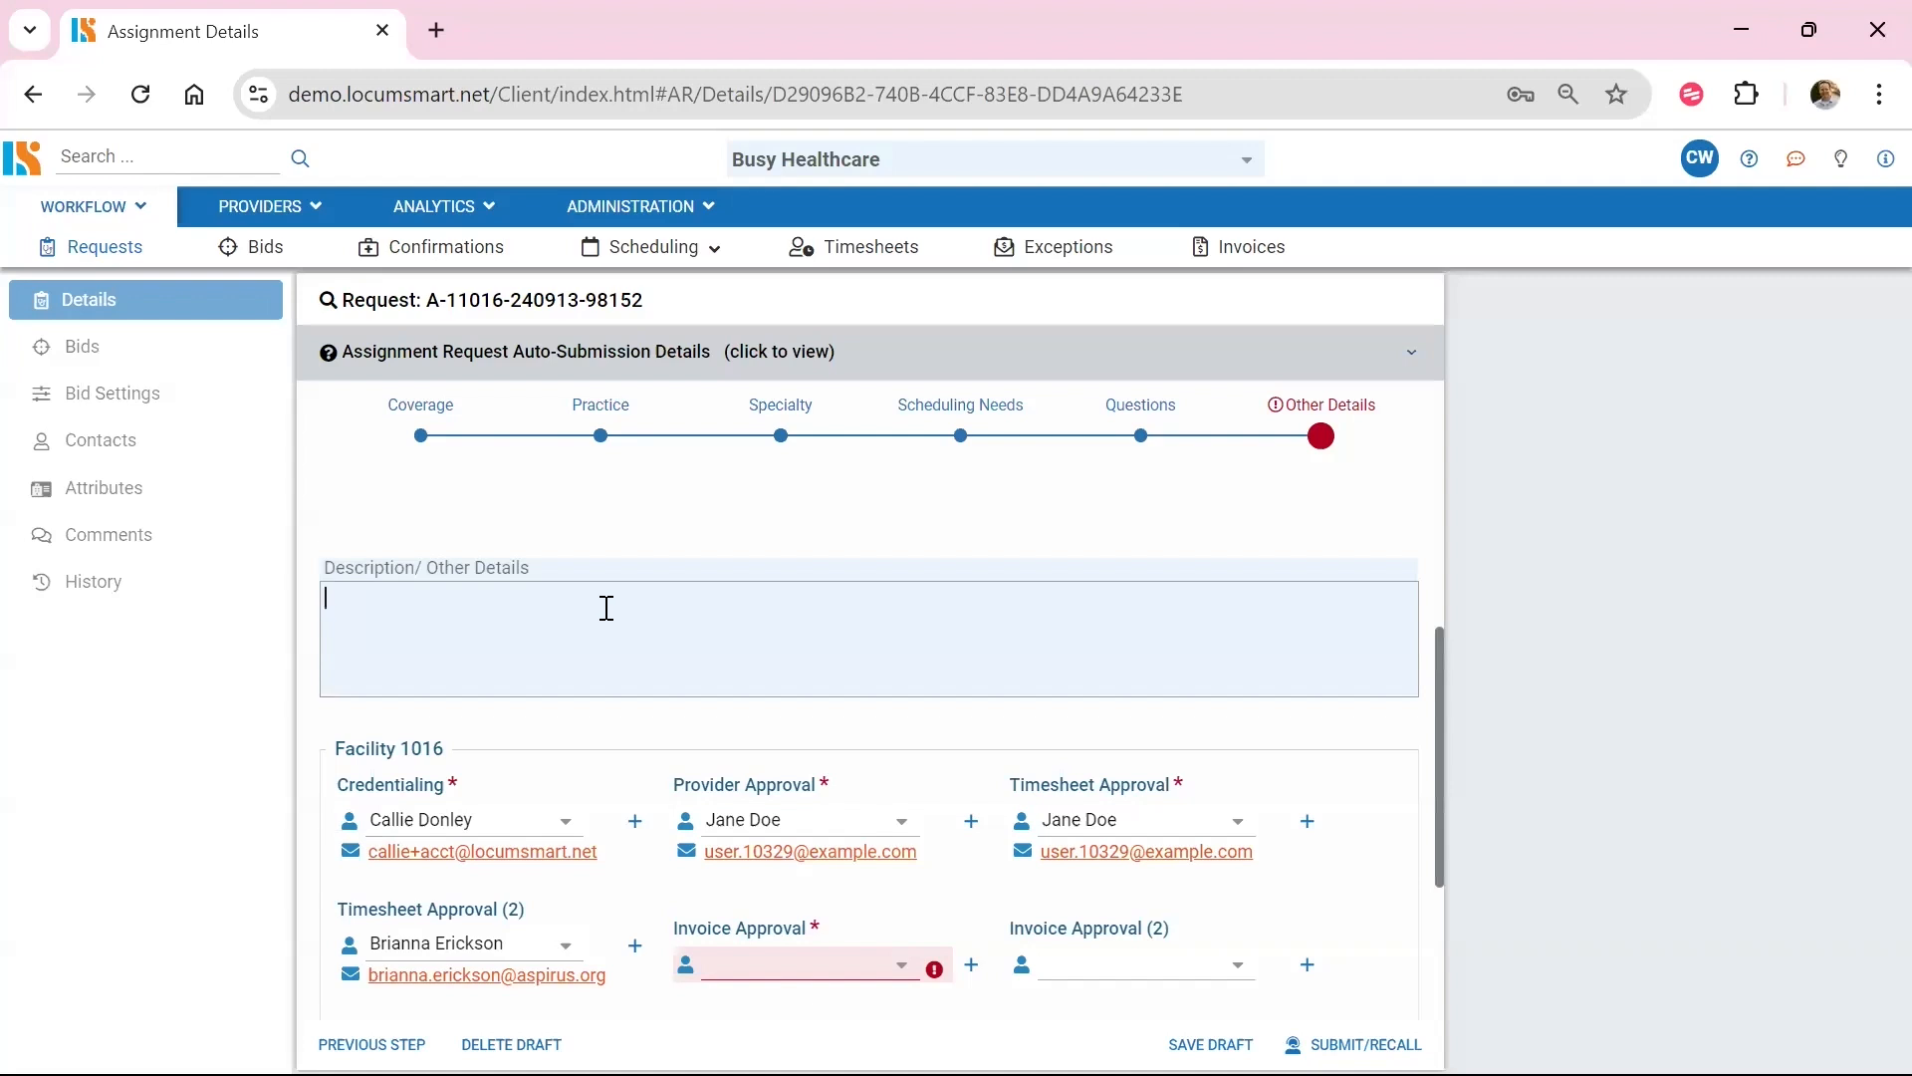
- Paste the copied provider requirements and scheduling text into the Description/Other Details field and look it over
scroll(461, 762, "up", 1)
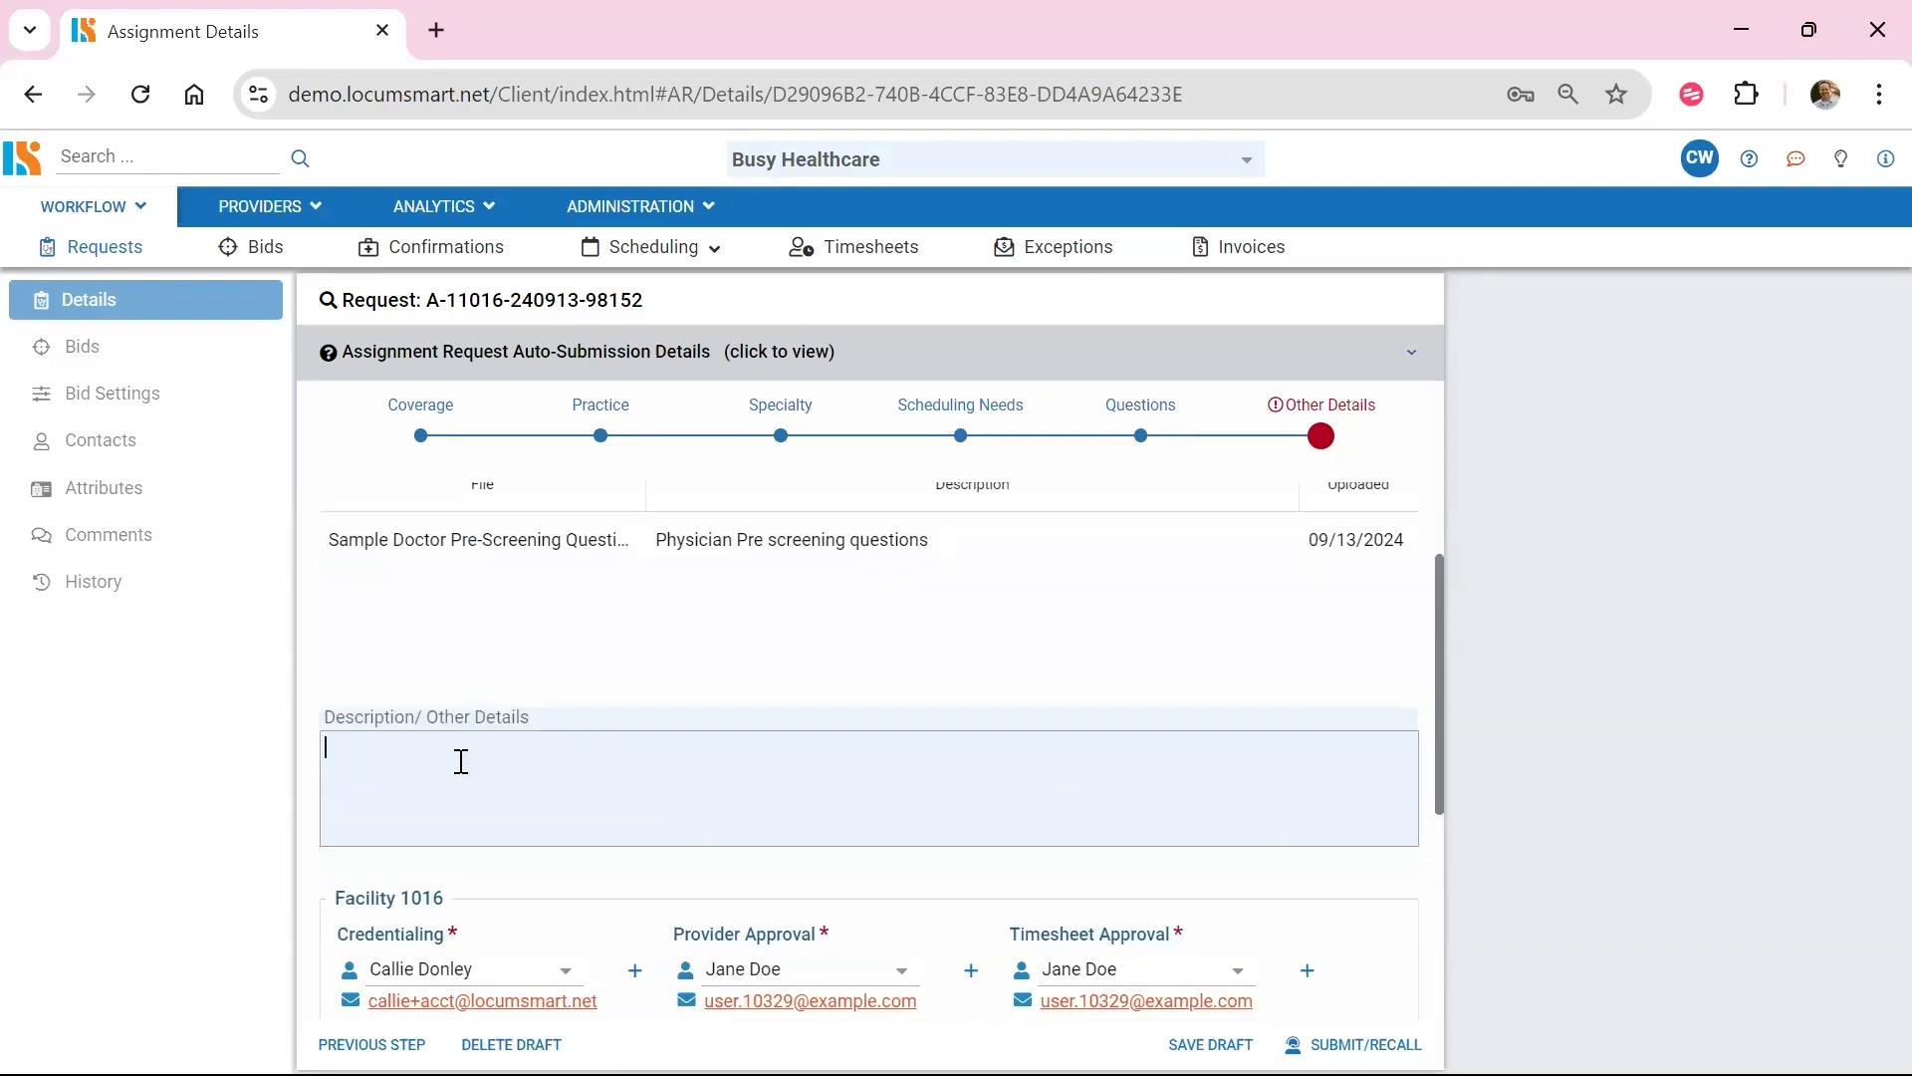
key("ctrl+v")
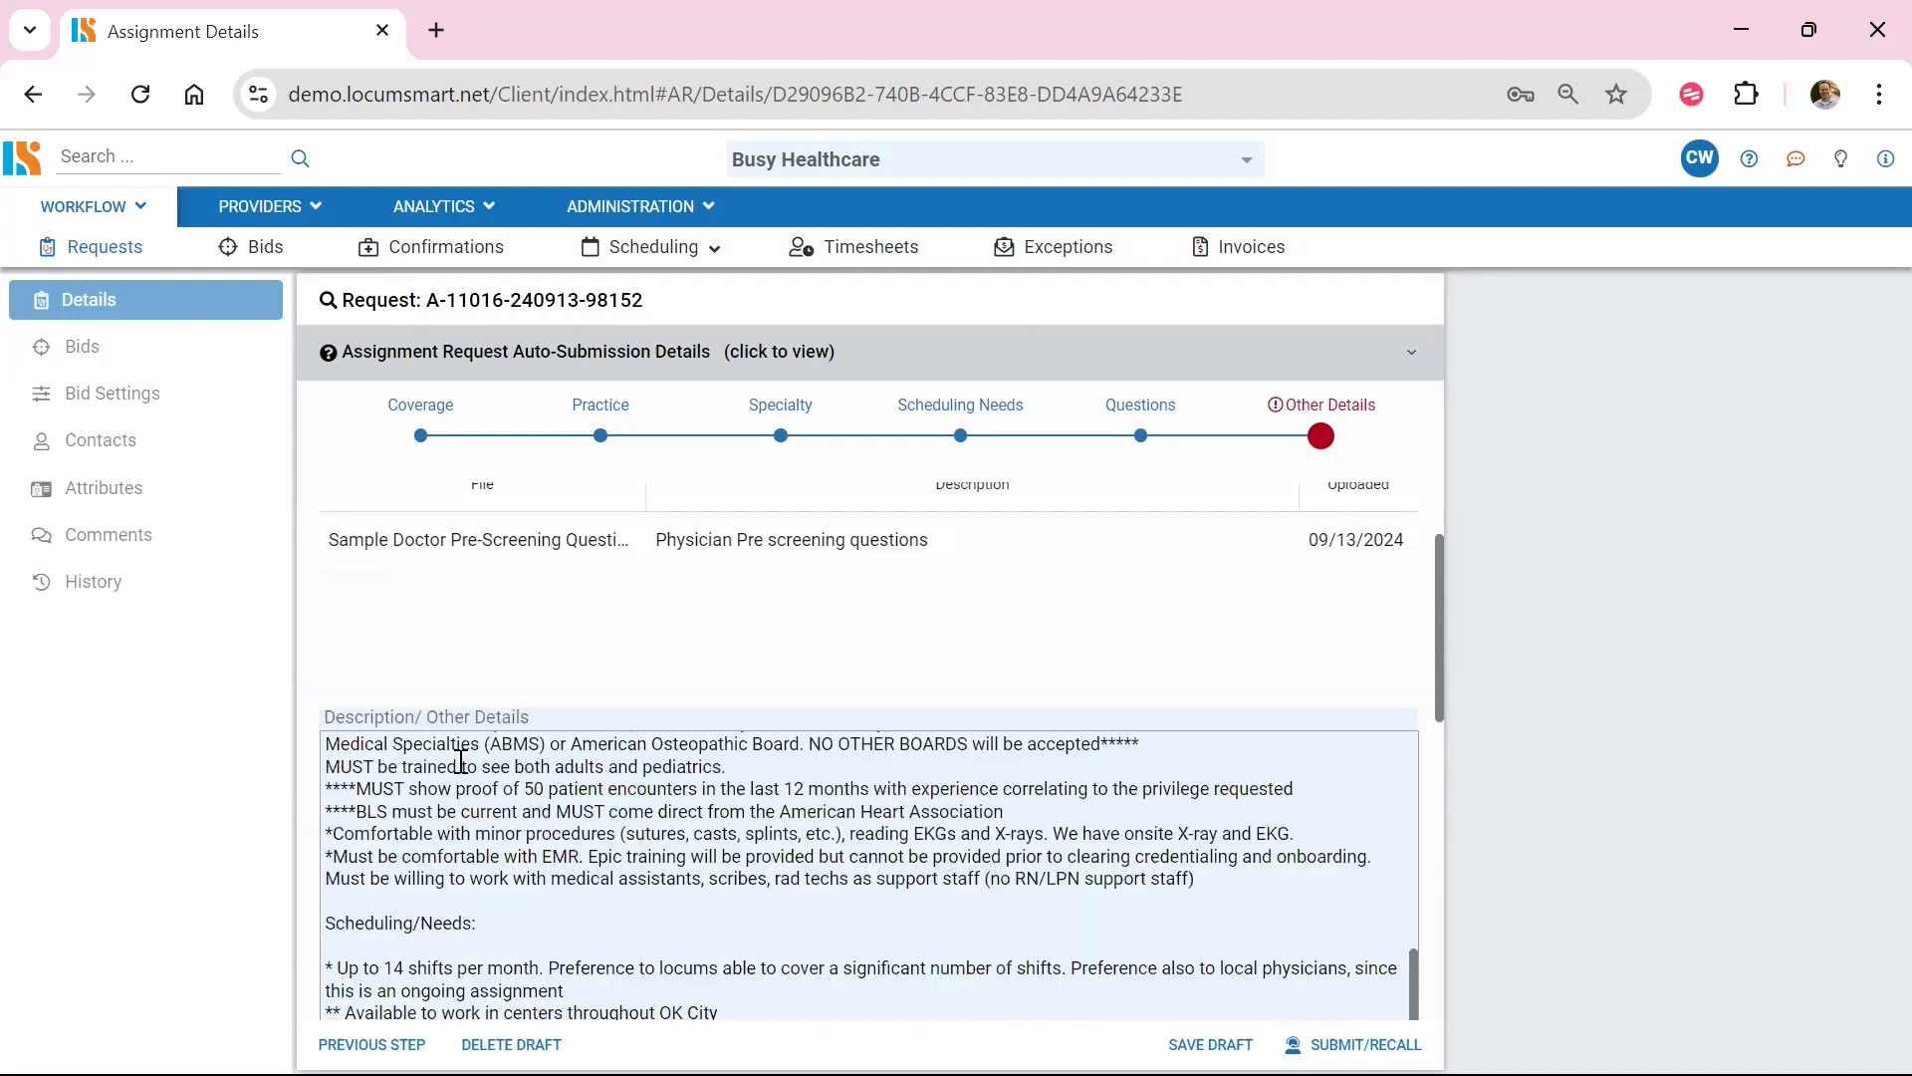
scroll(1093, 849, "down", 1)
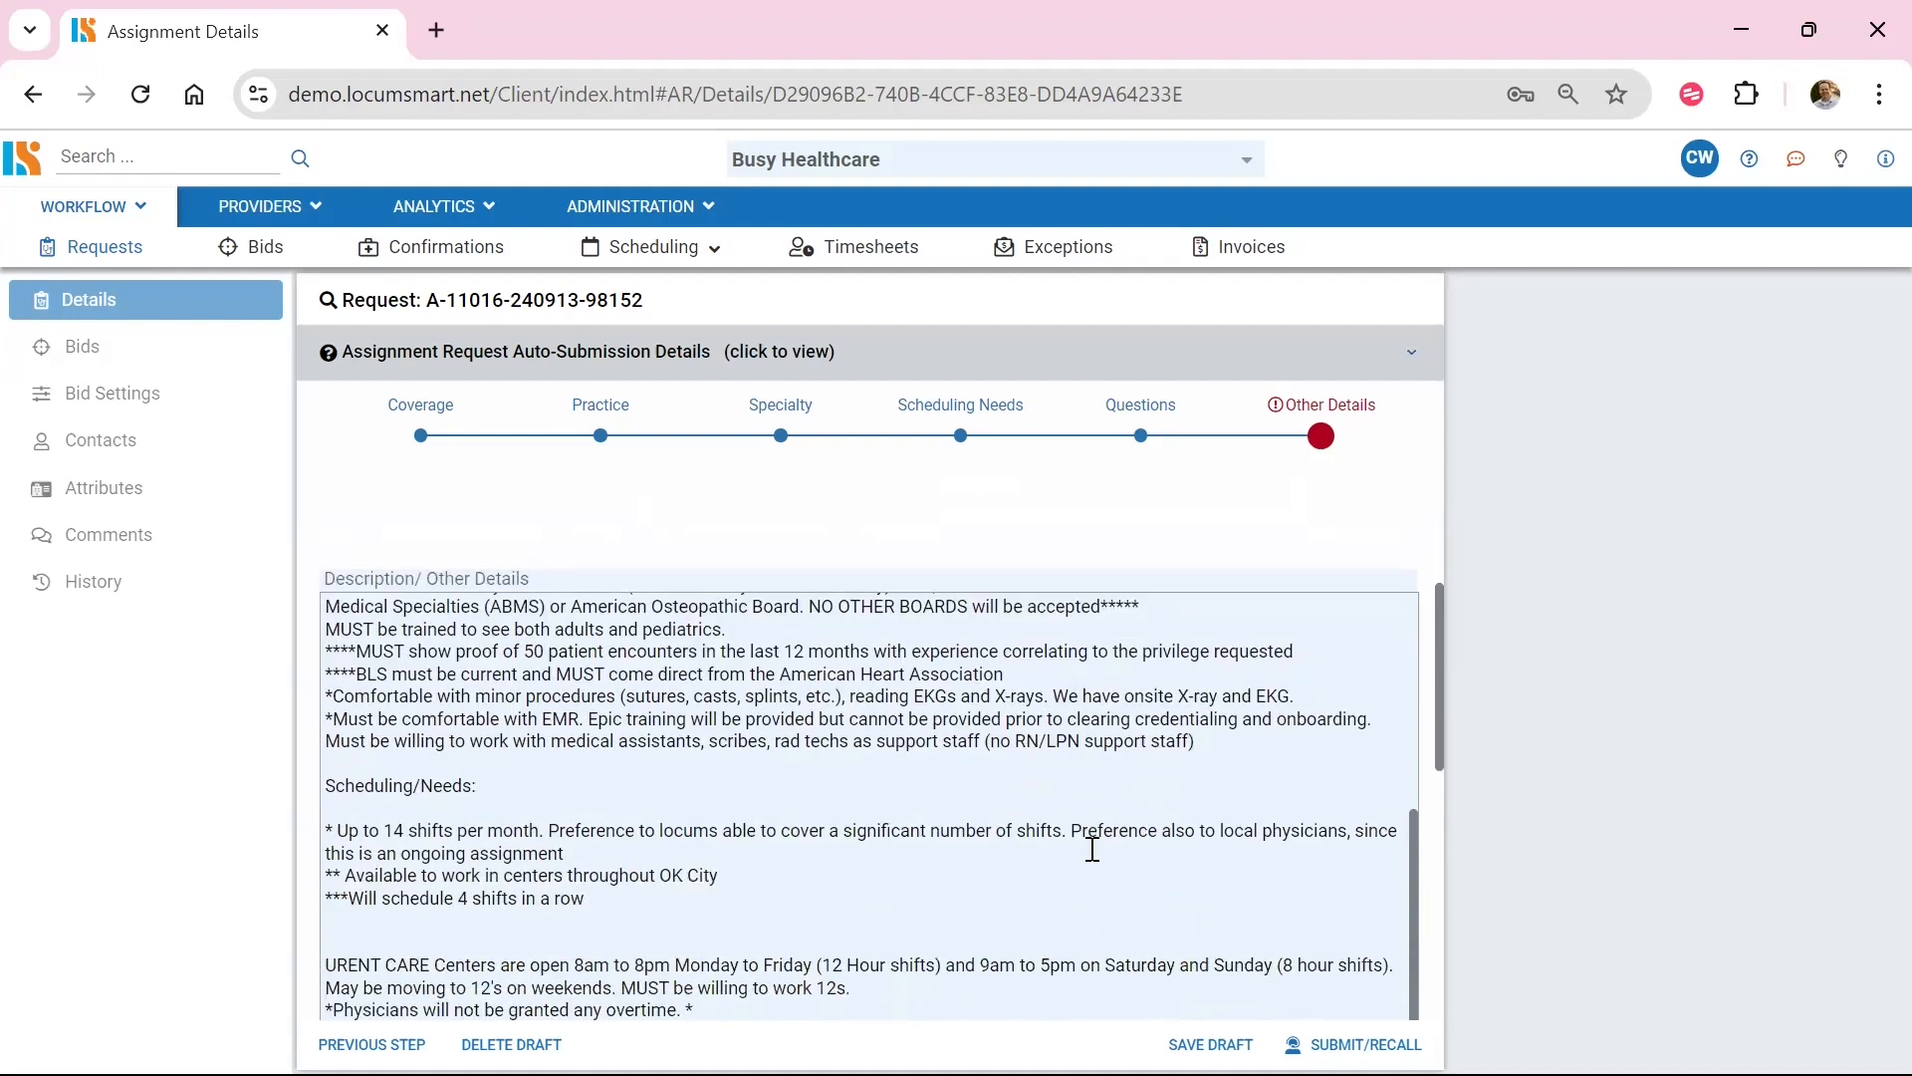
scroll(1418, 642, "down", 5)
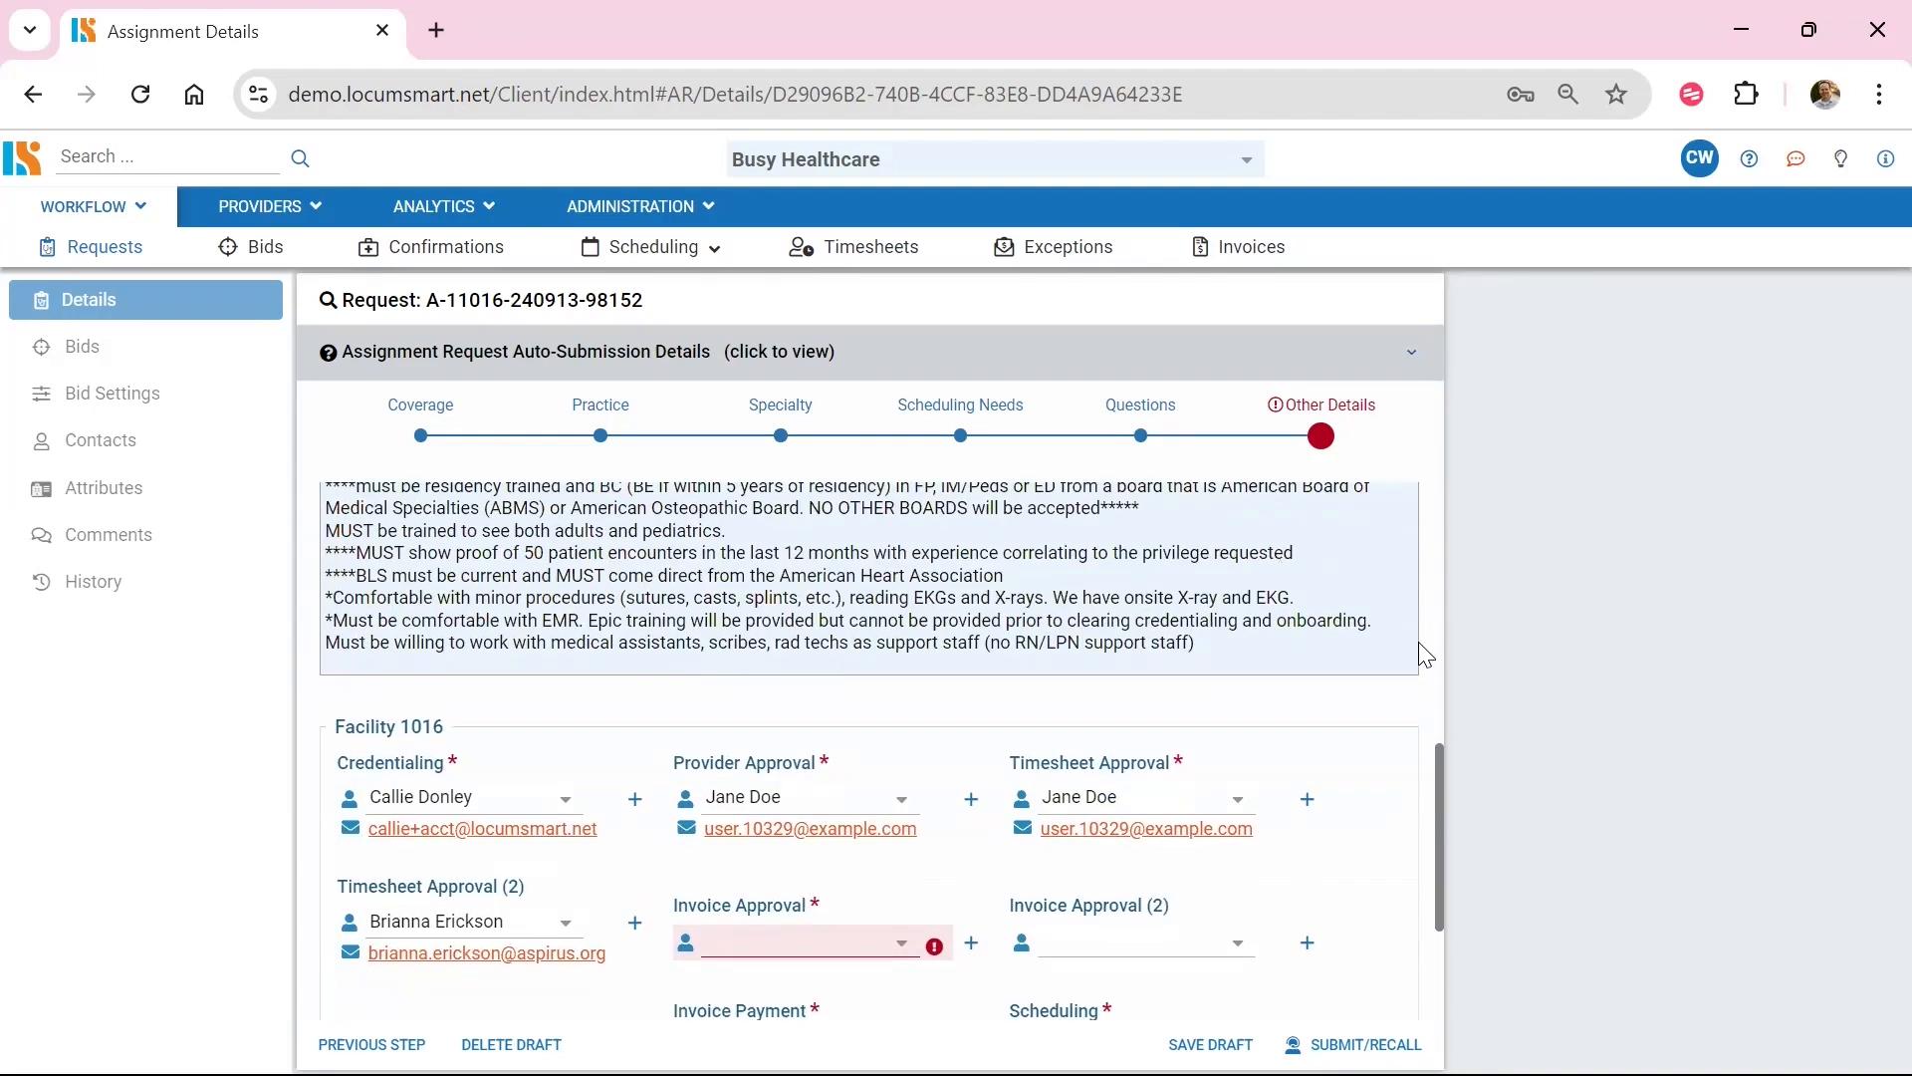
- Set the Cost Center default attribute to 65346
scroll(1421, 647, "down", 2)
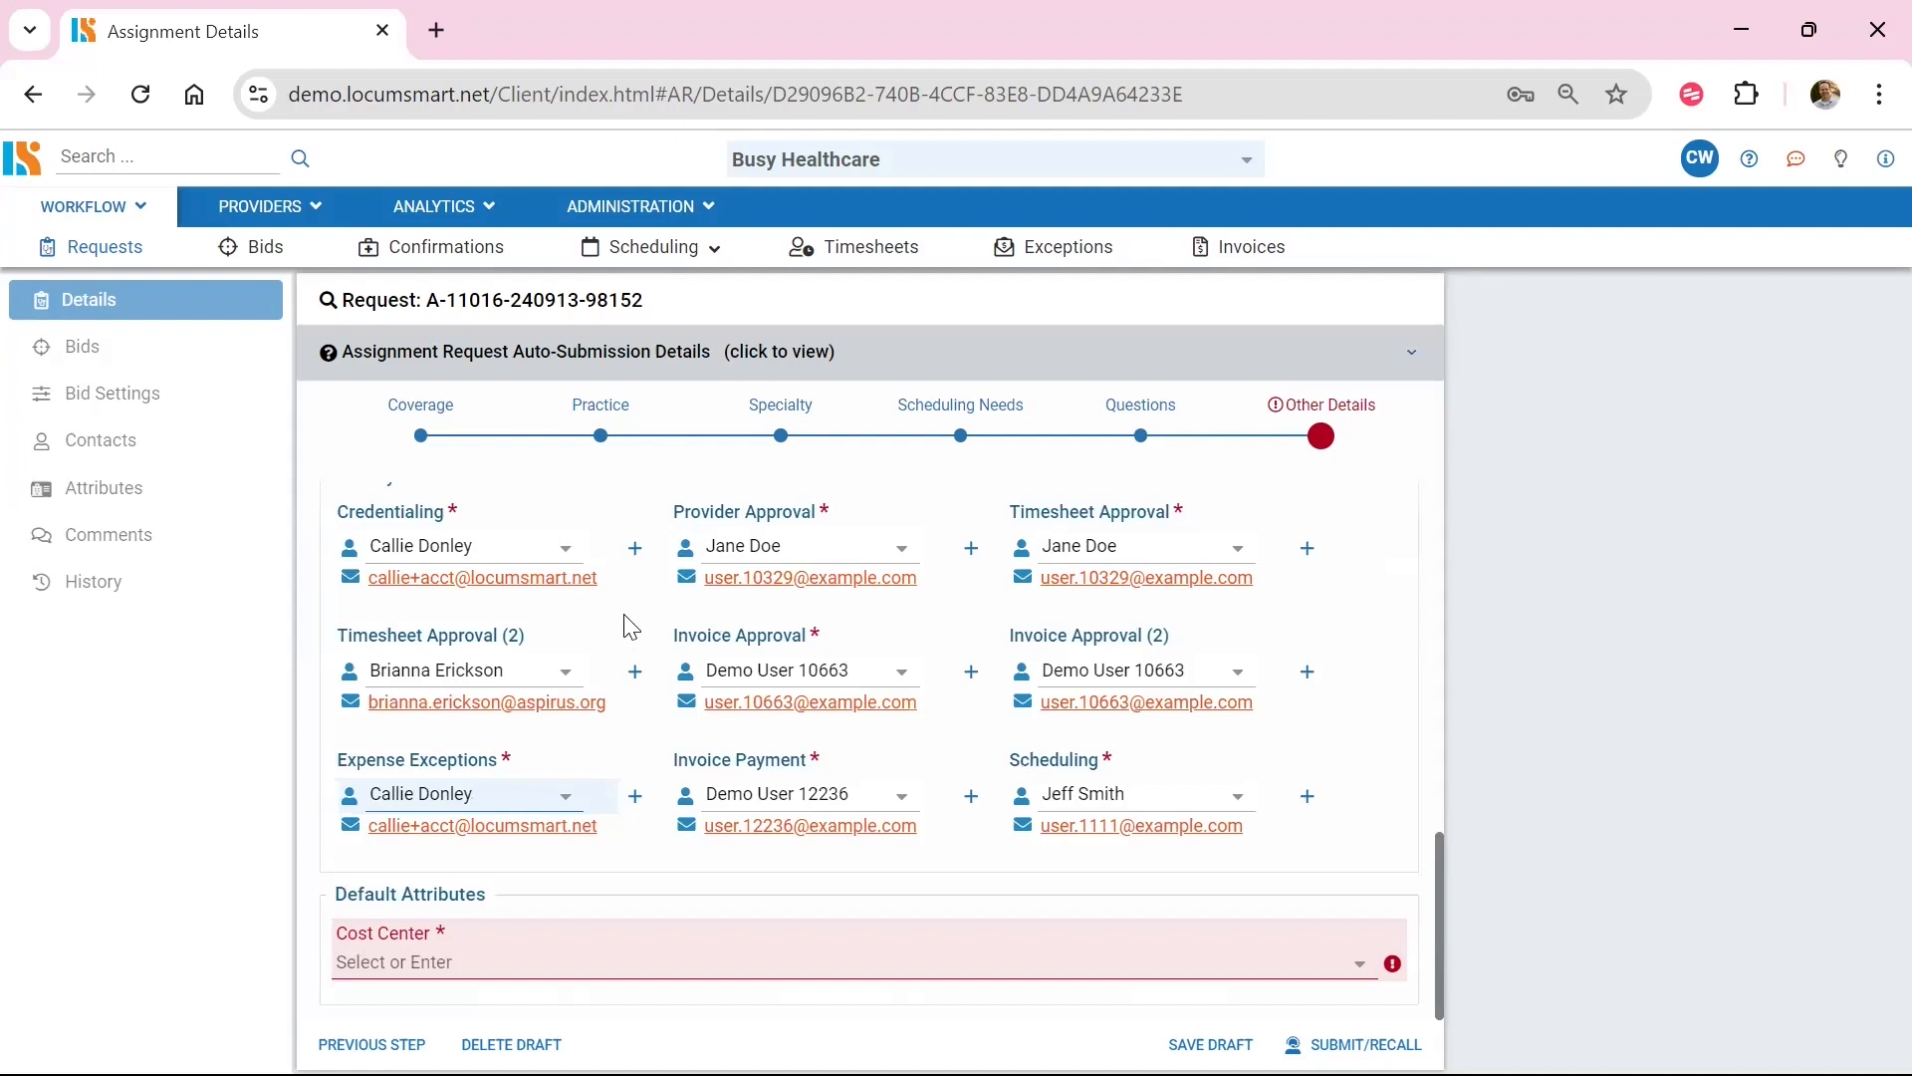
left_click(1360, 966)
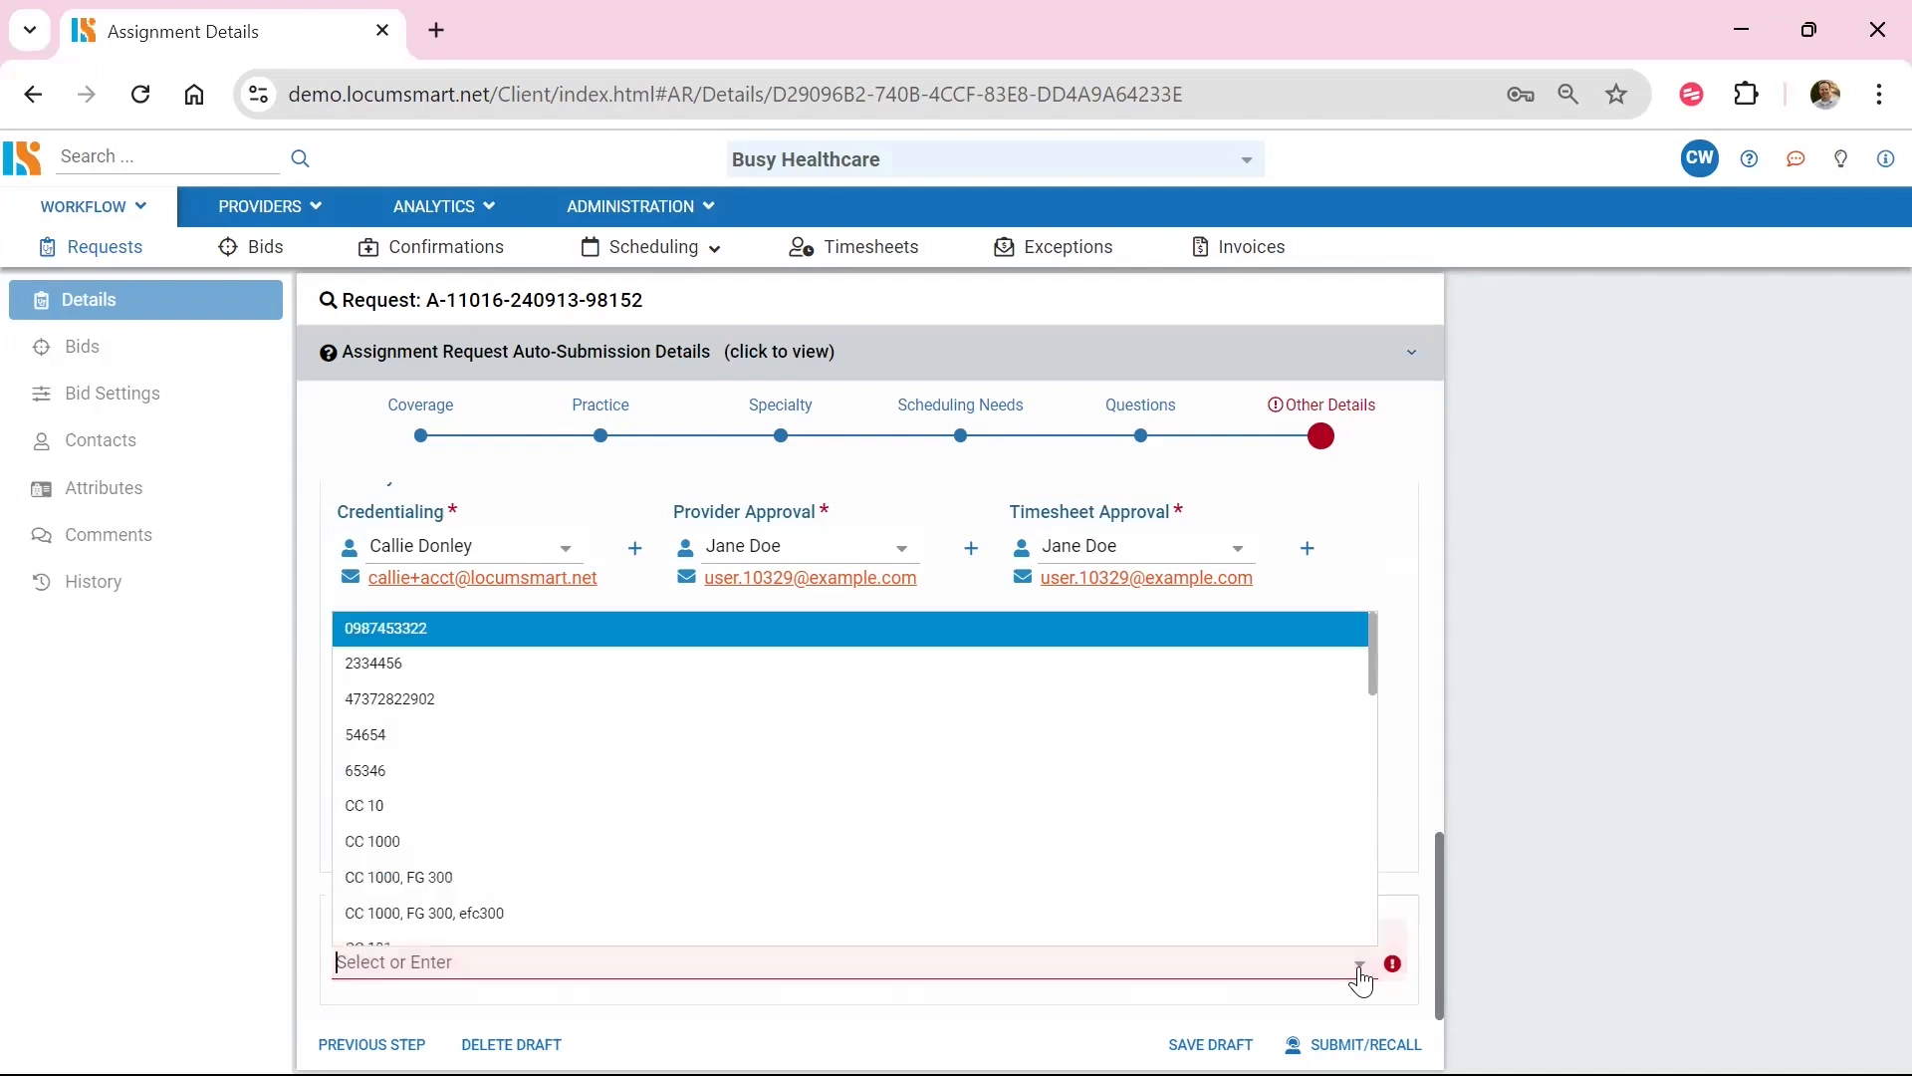
left_click(453, 769)
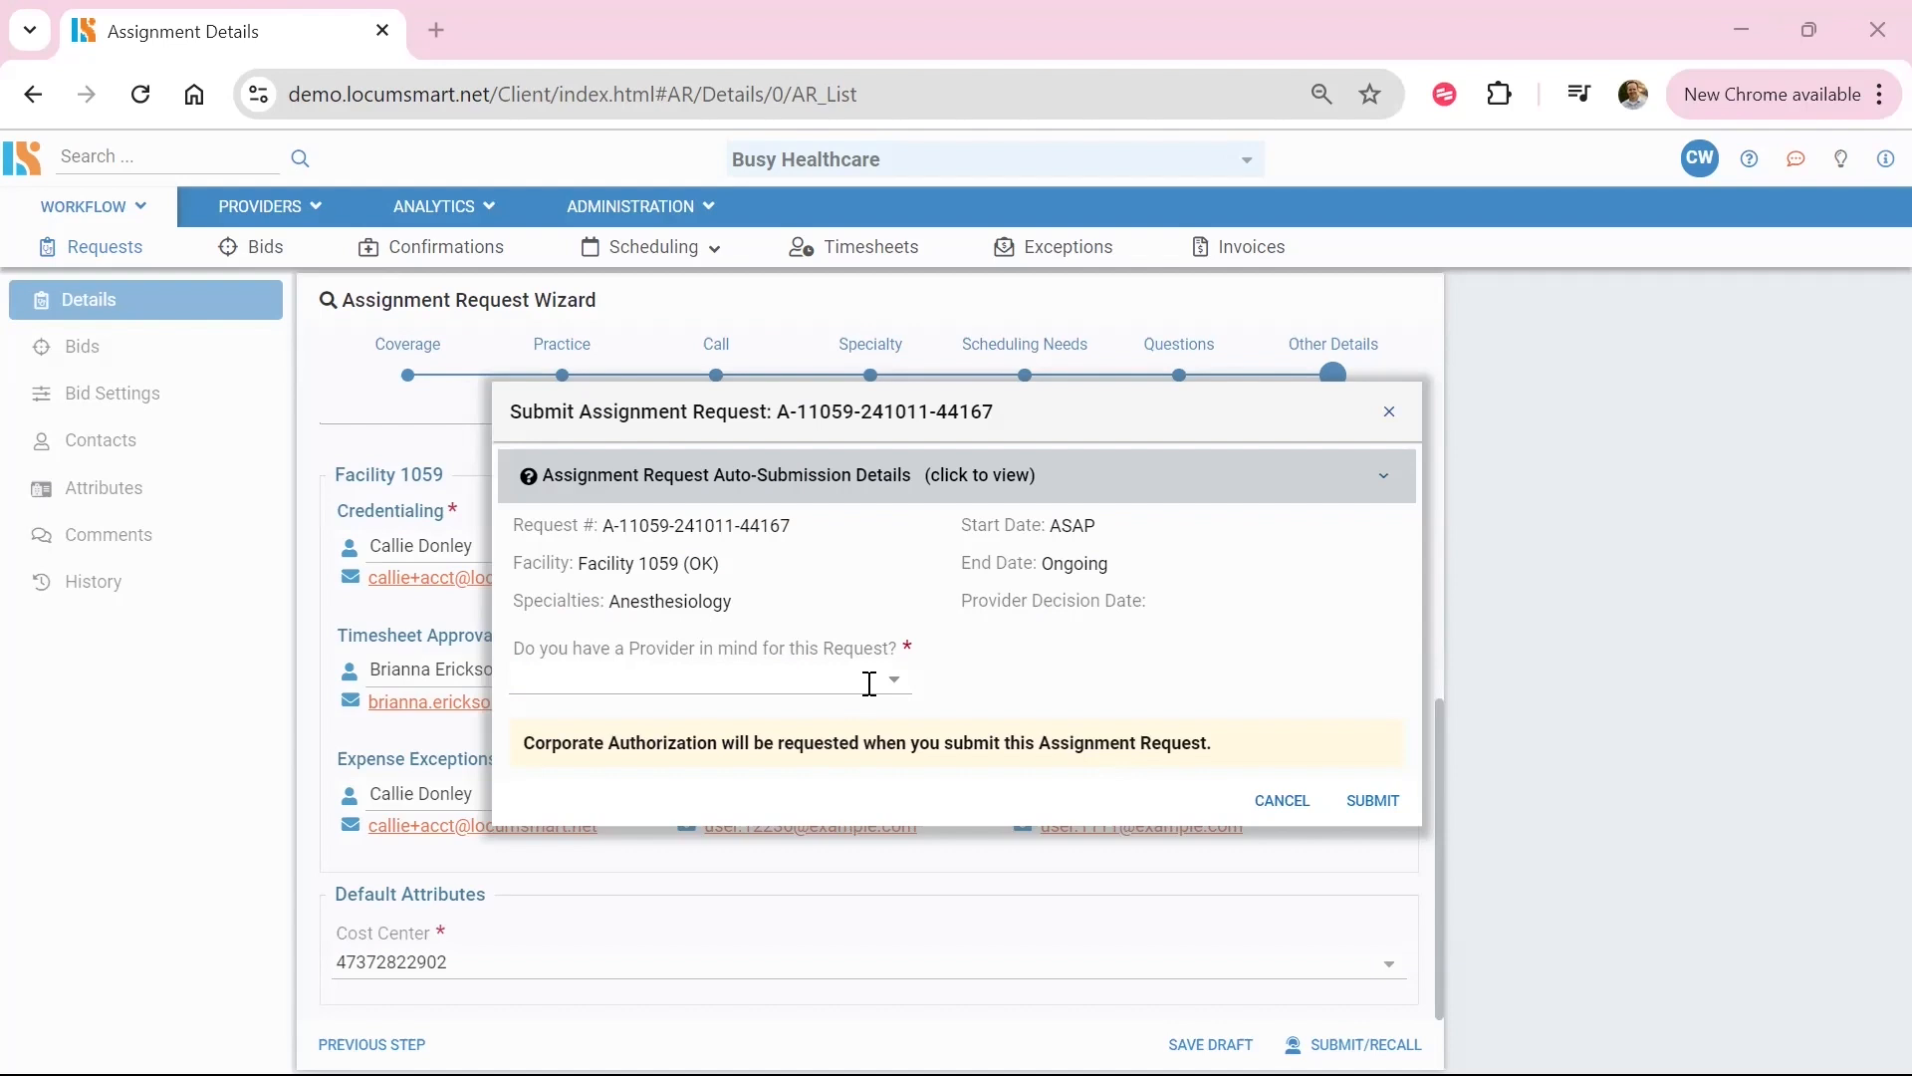
- In the submission form, answer Yes to having a provider in mind, and choose the requested provider and Vendor 137
left_click(884, 685)
left_click(691, 749)
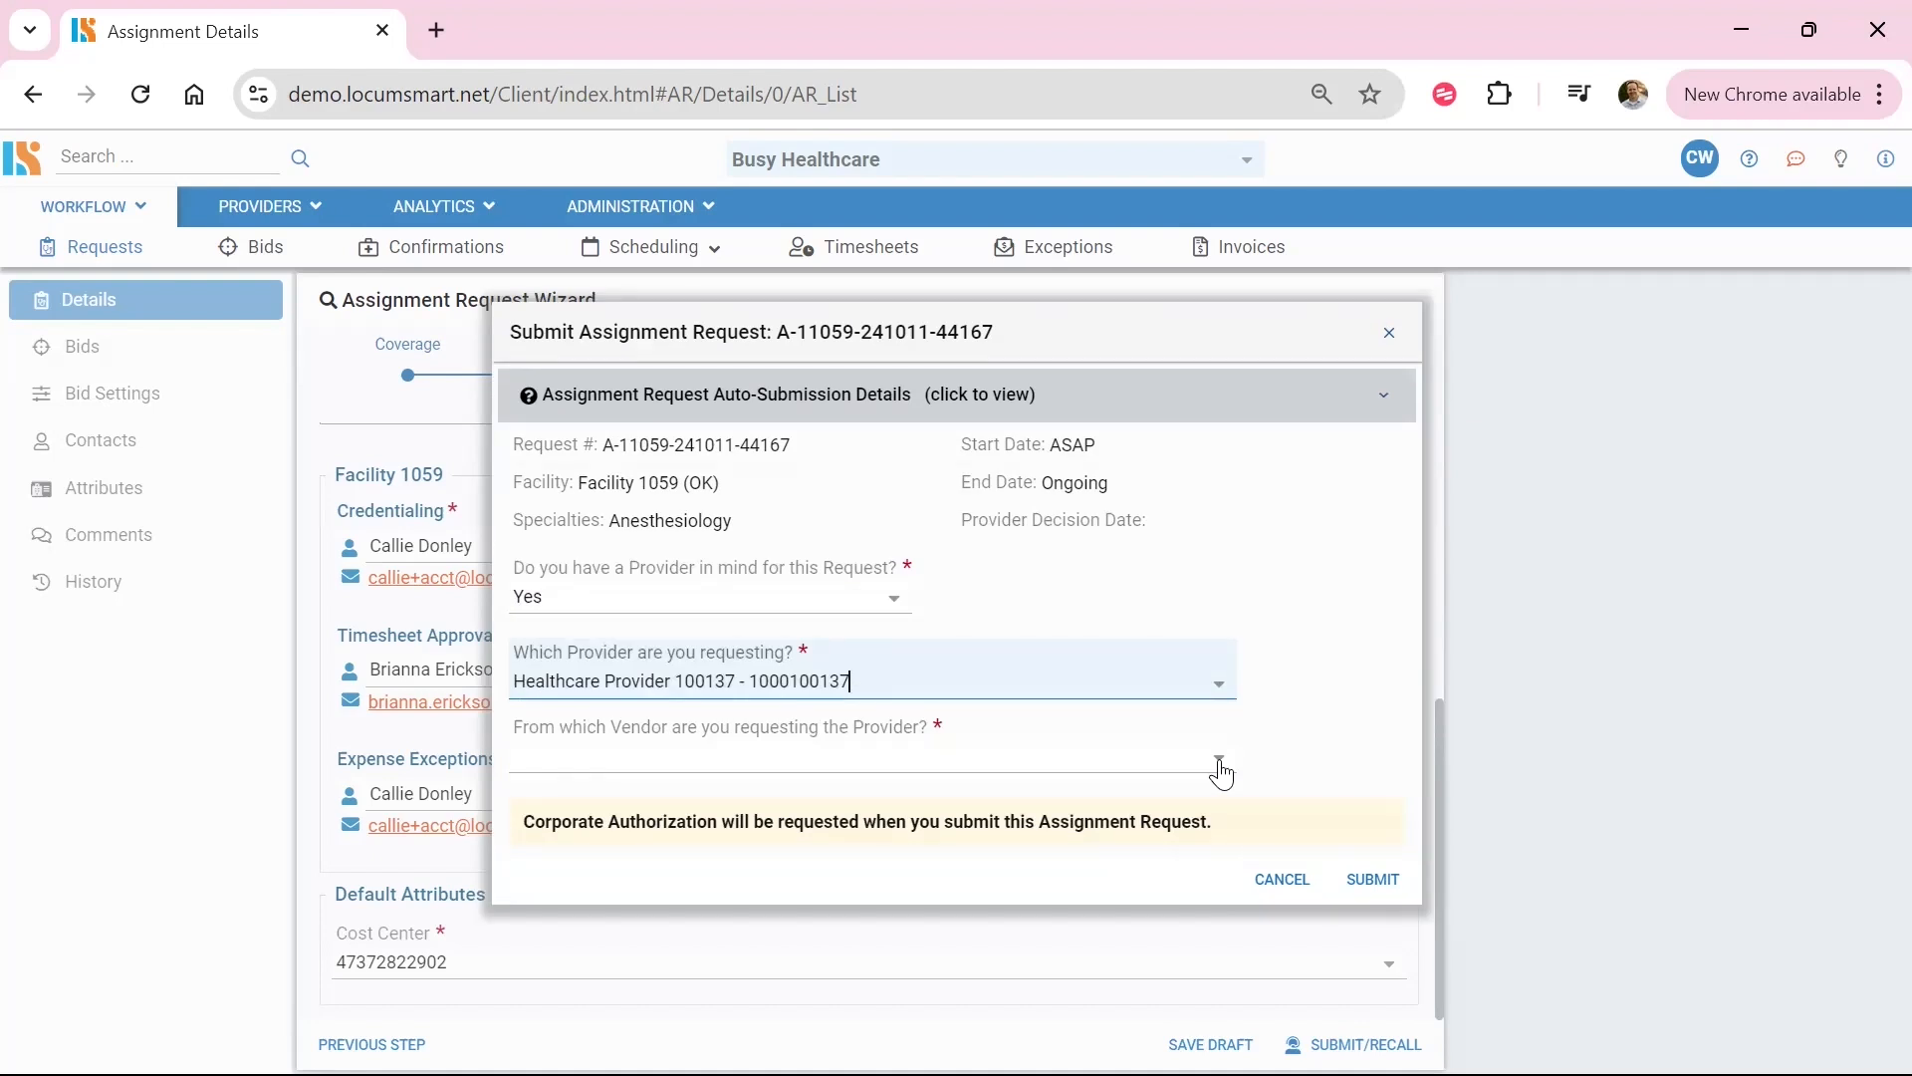
left_click(1219, 762)
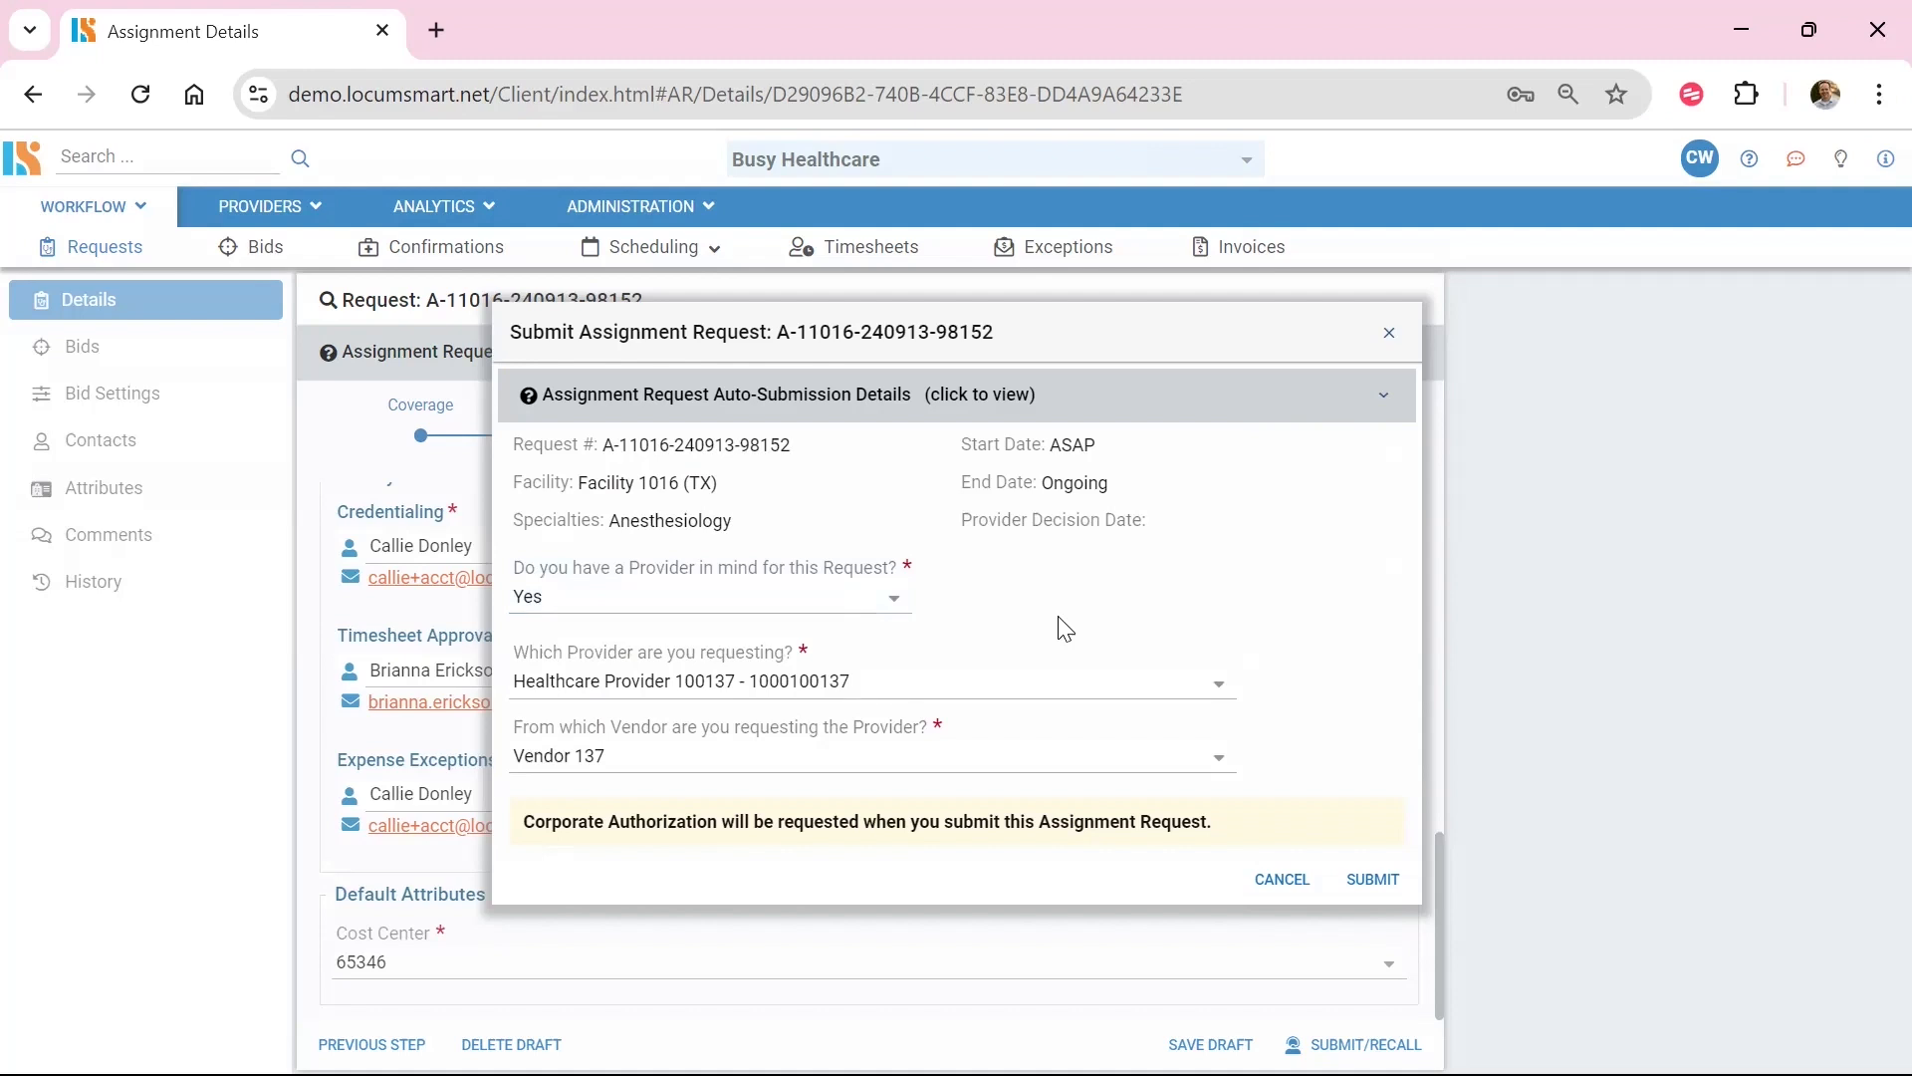
- Answer No to having a provider in mind, and select Adventure Staffing, Vendor 112, Vendor 115 and Vendor 118 for submission
left_click(895, 601)
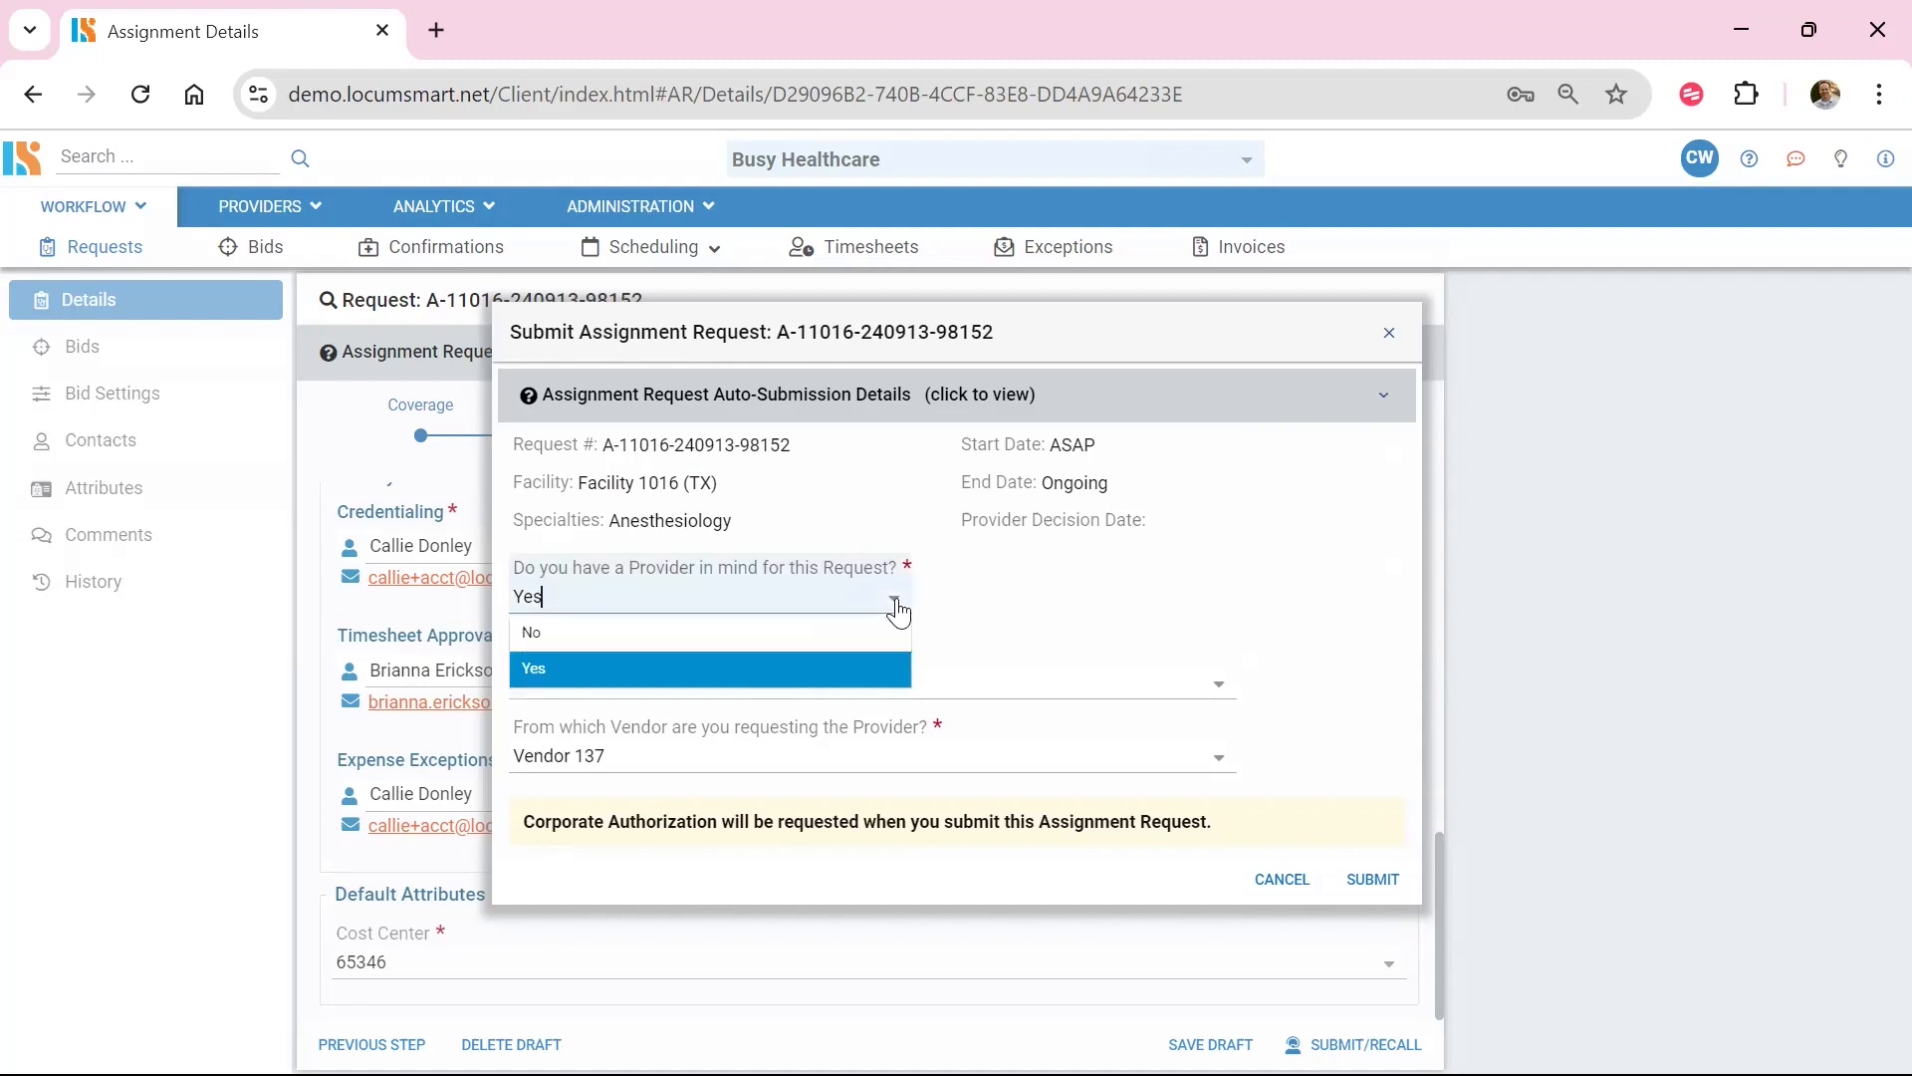
left_click(759, 639)
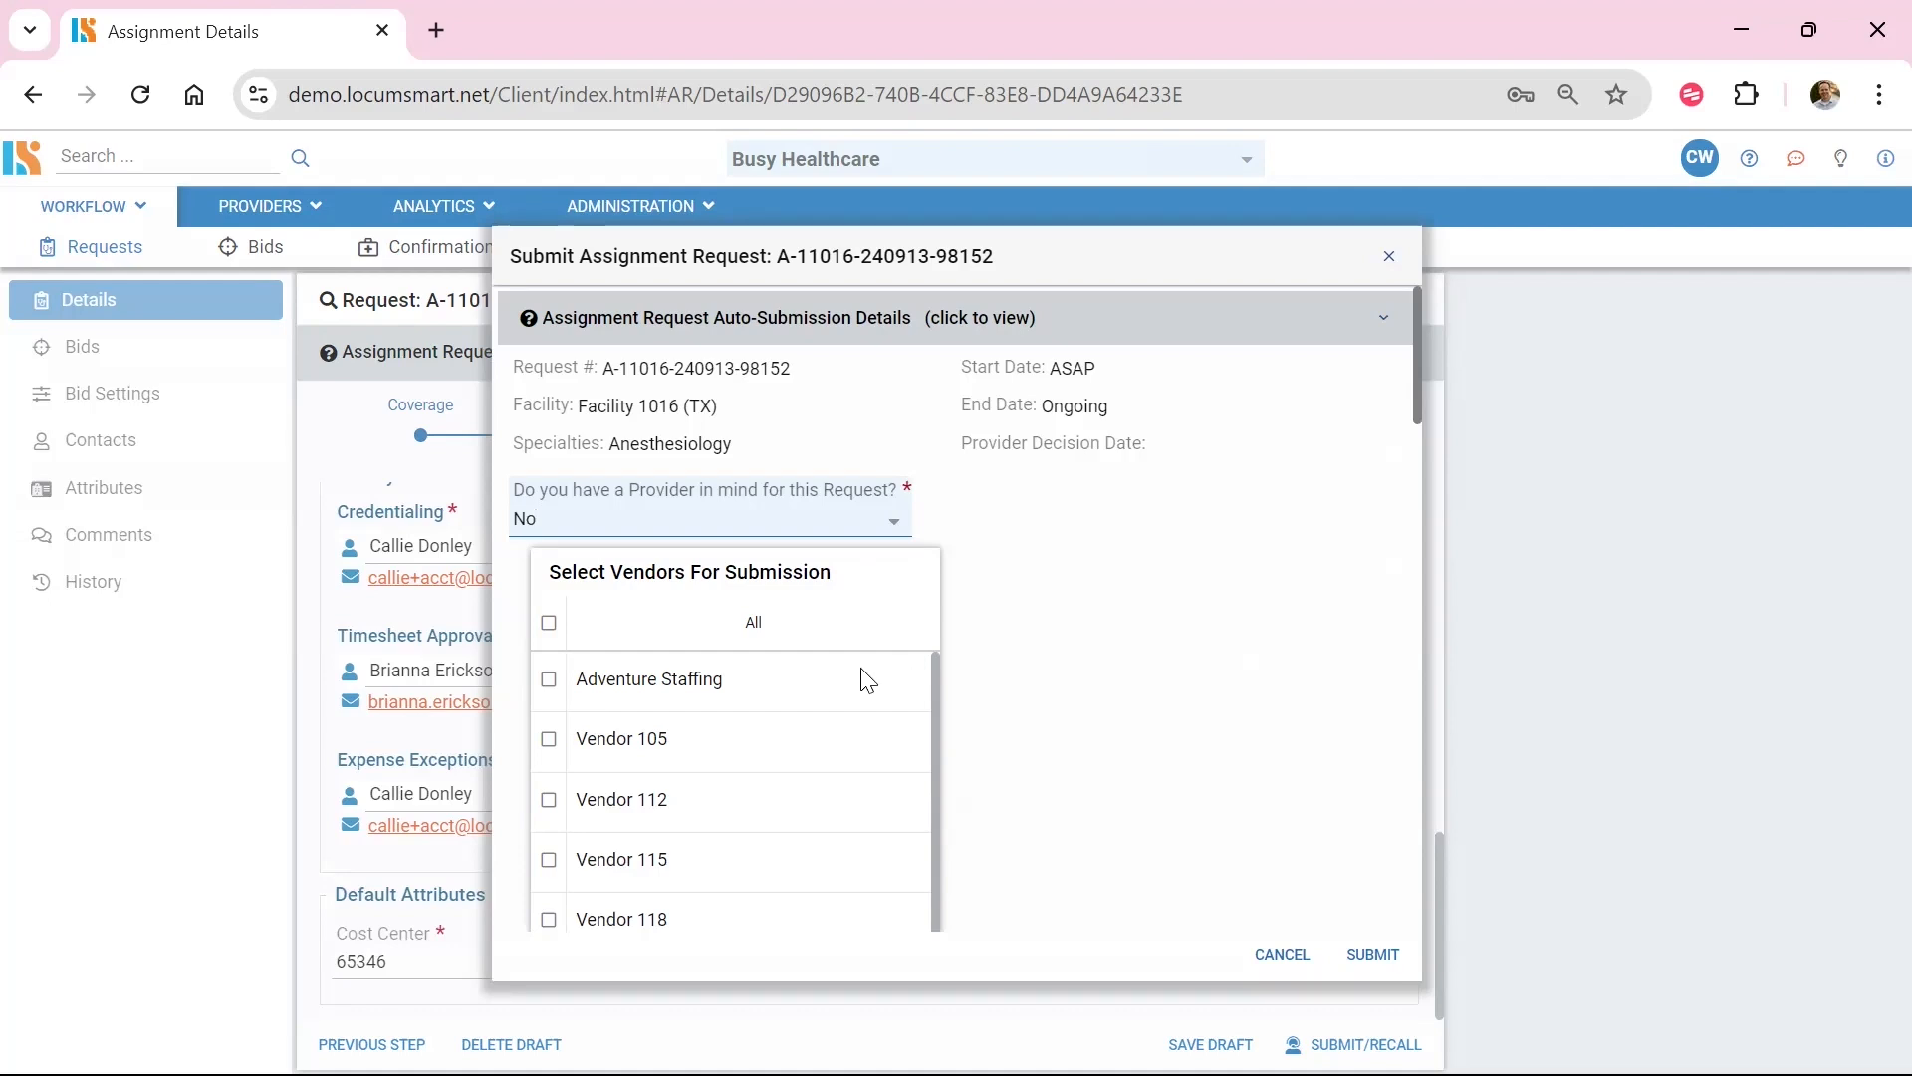
left_click(548, 679)
left_click(549, 800)
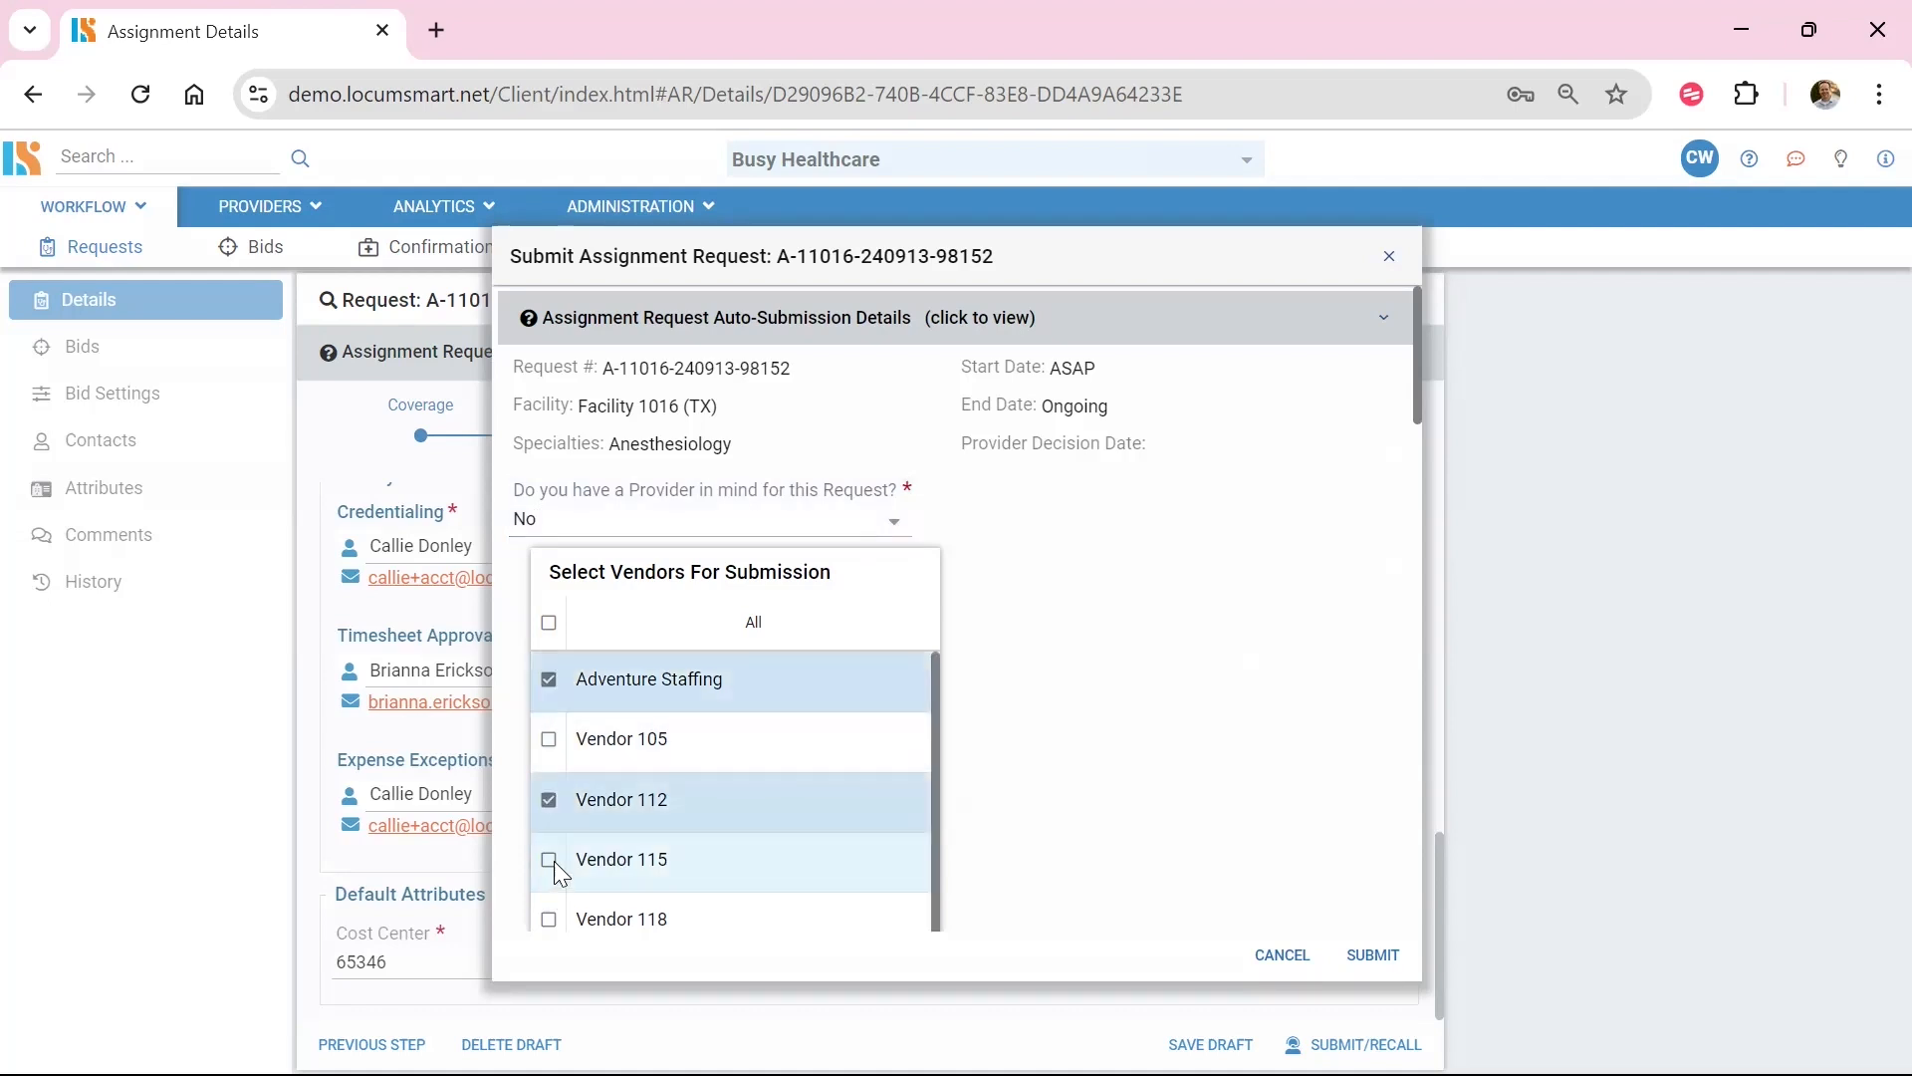
left_click(552, 859)
left_click(548, 916)
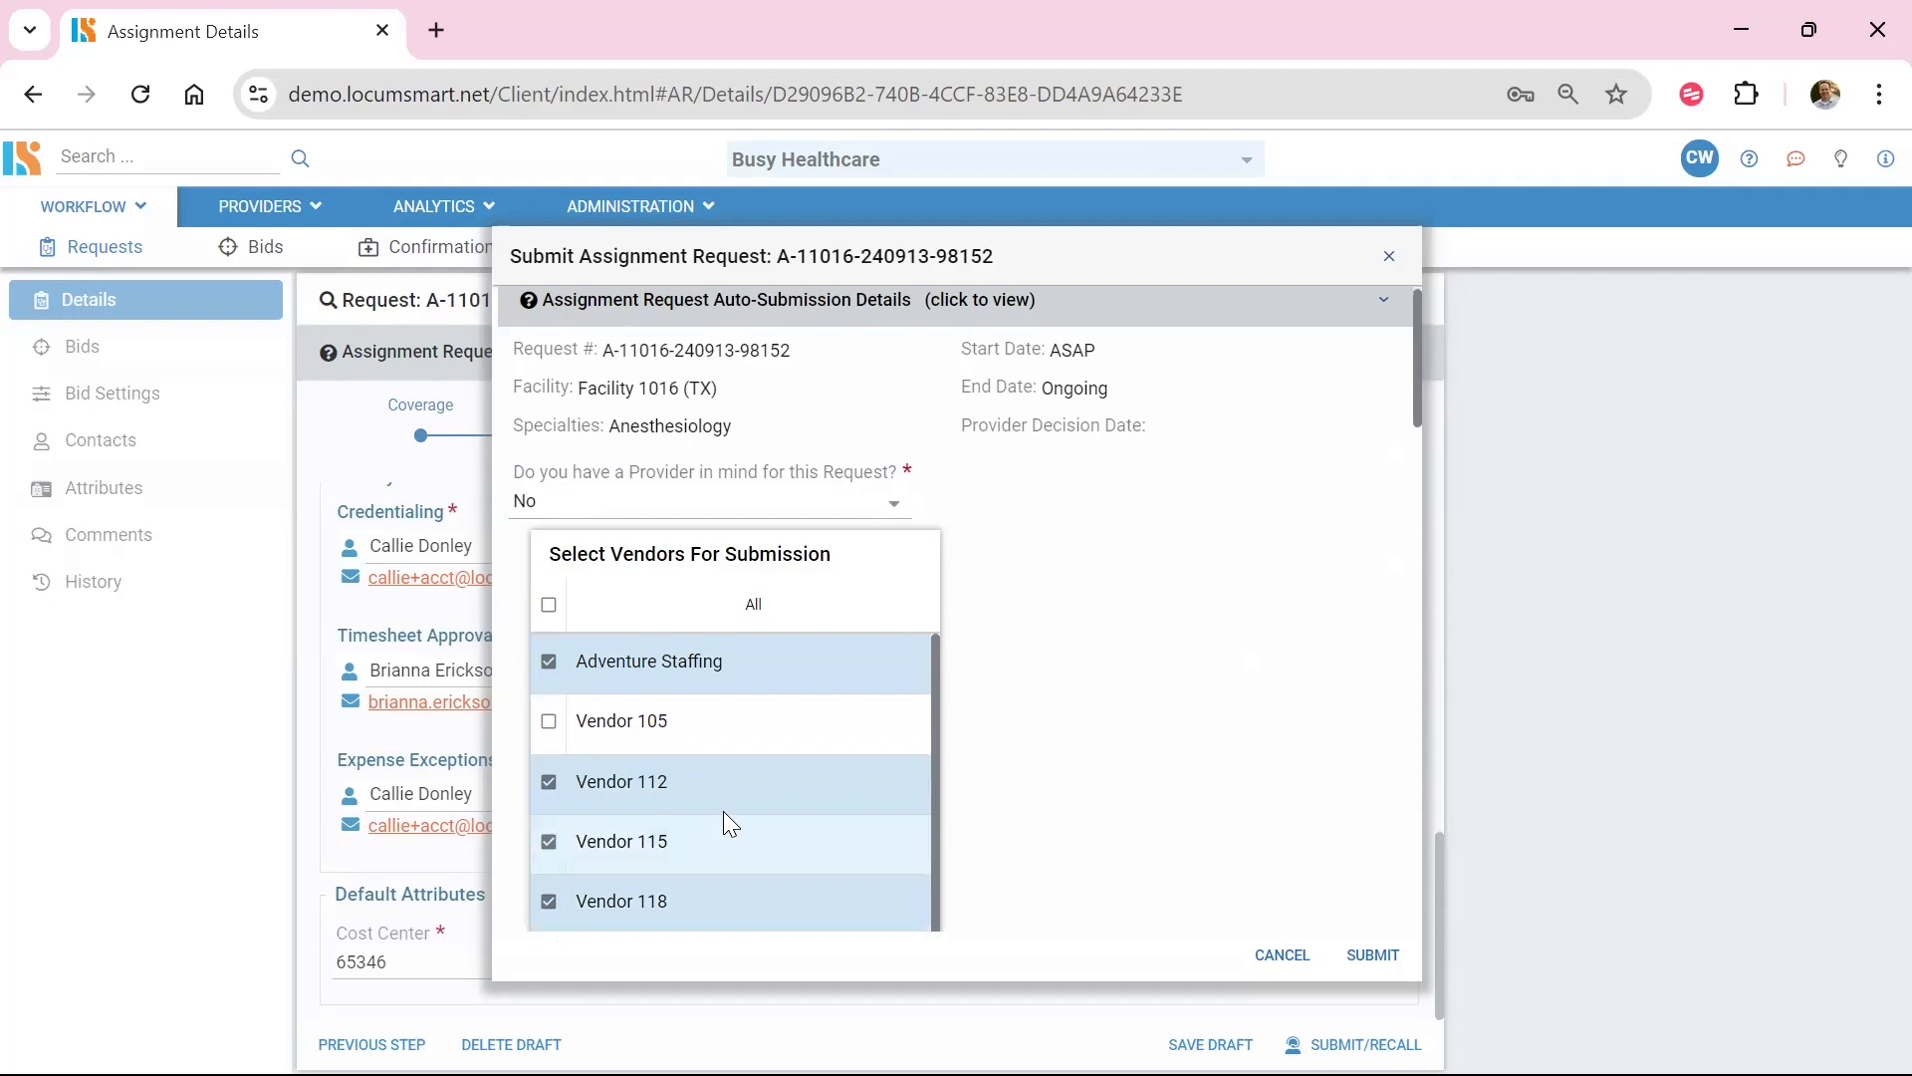
- Select all vendors for submission and submit the assignment request
left_click(551, 607)
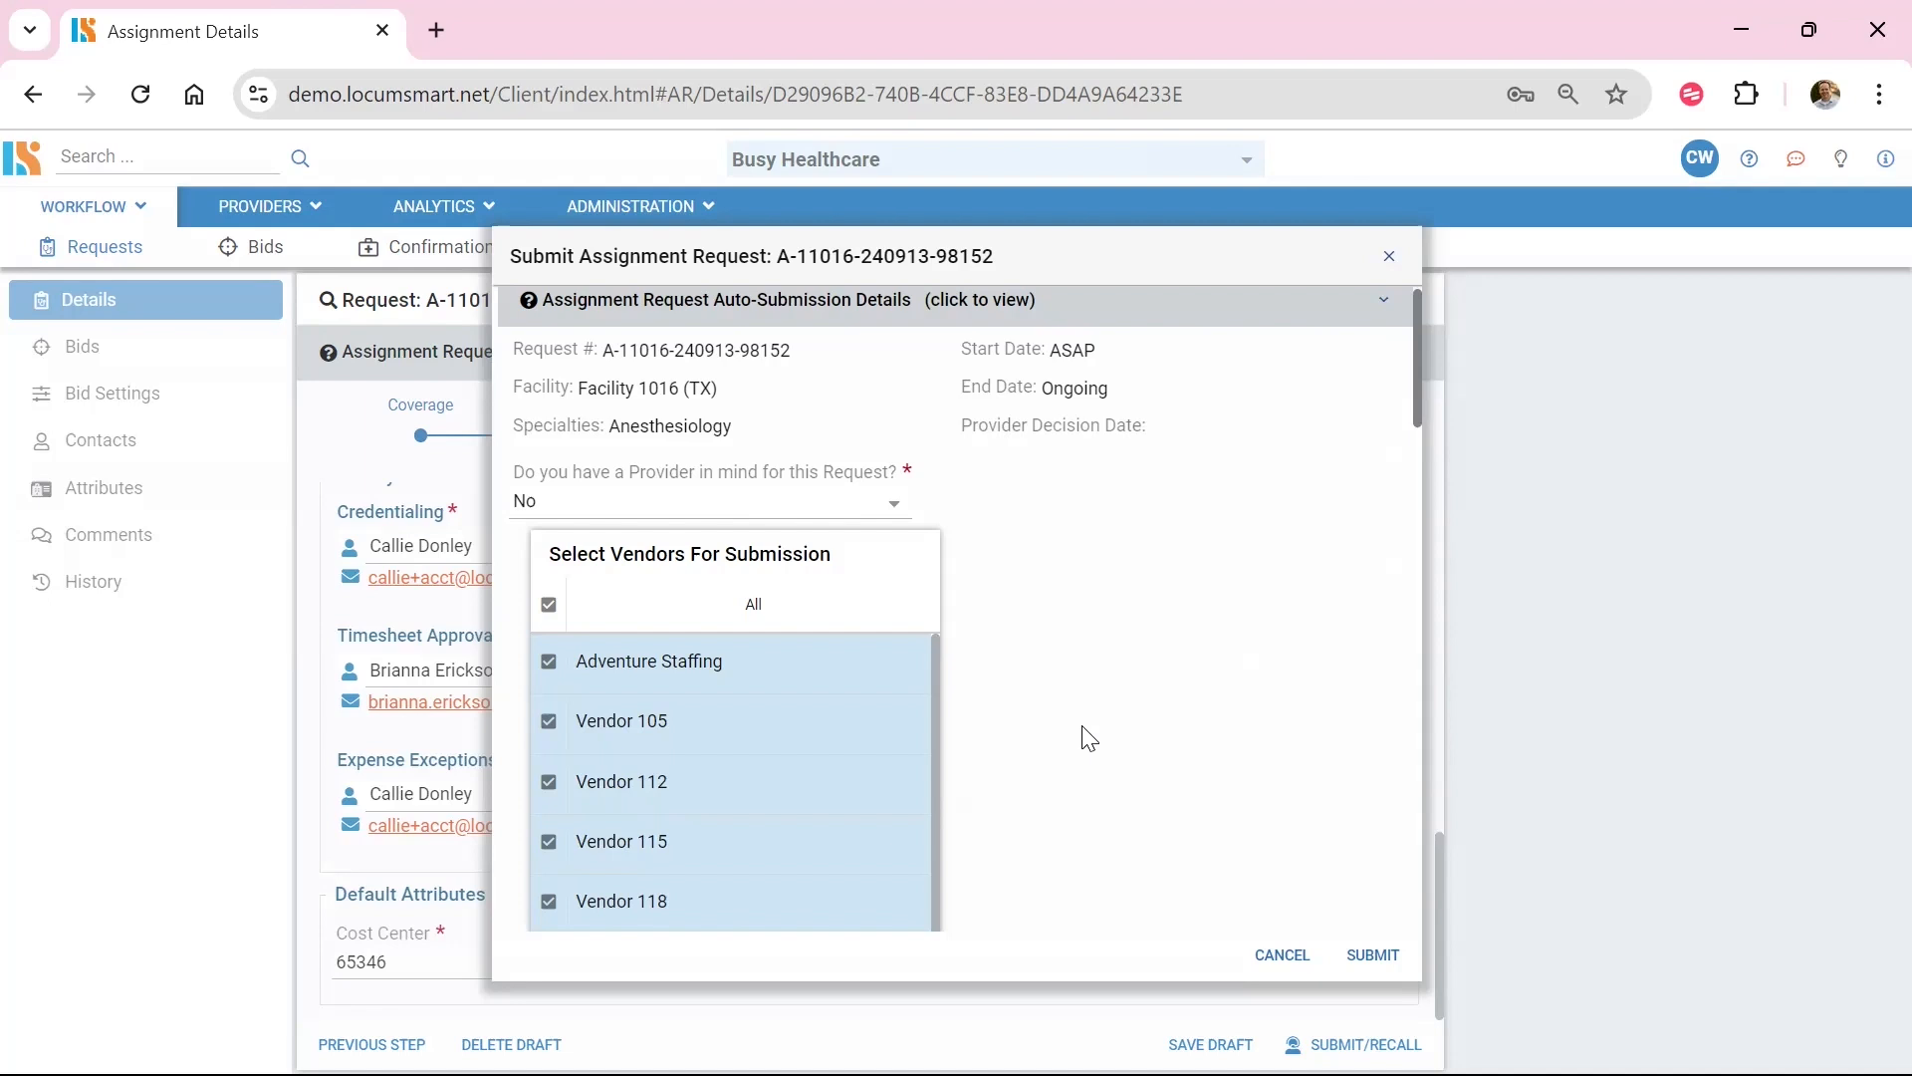
scroll(1091, 698, "down", 15)
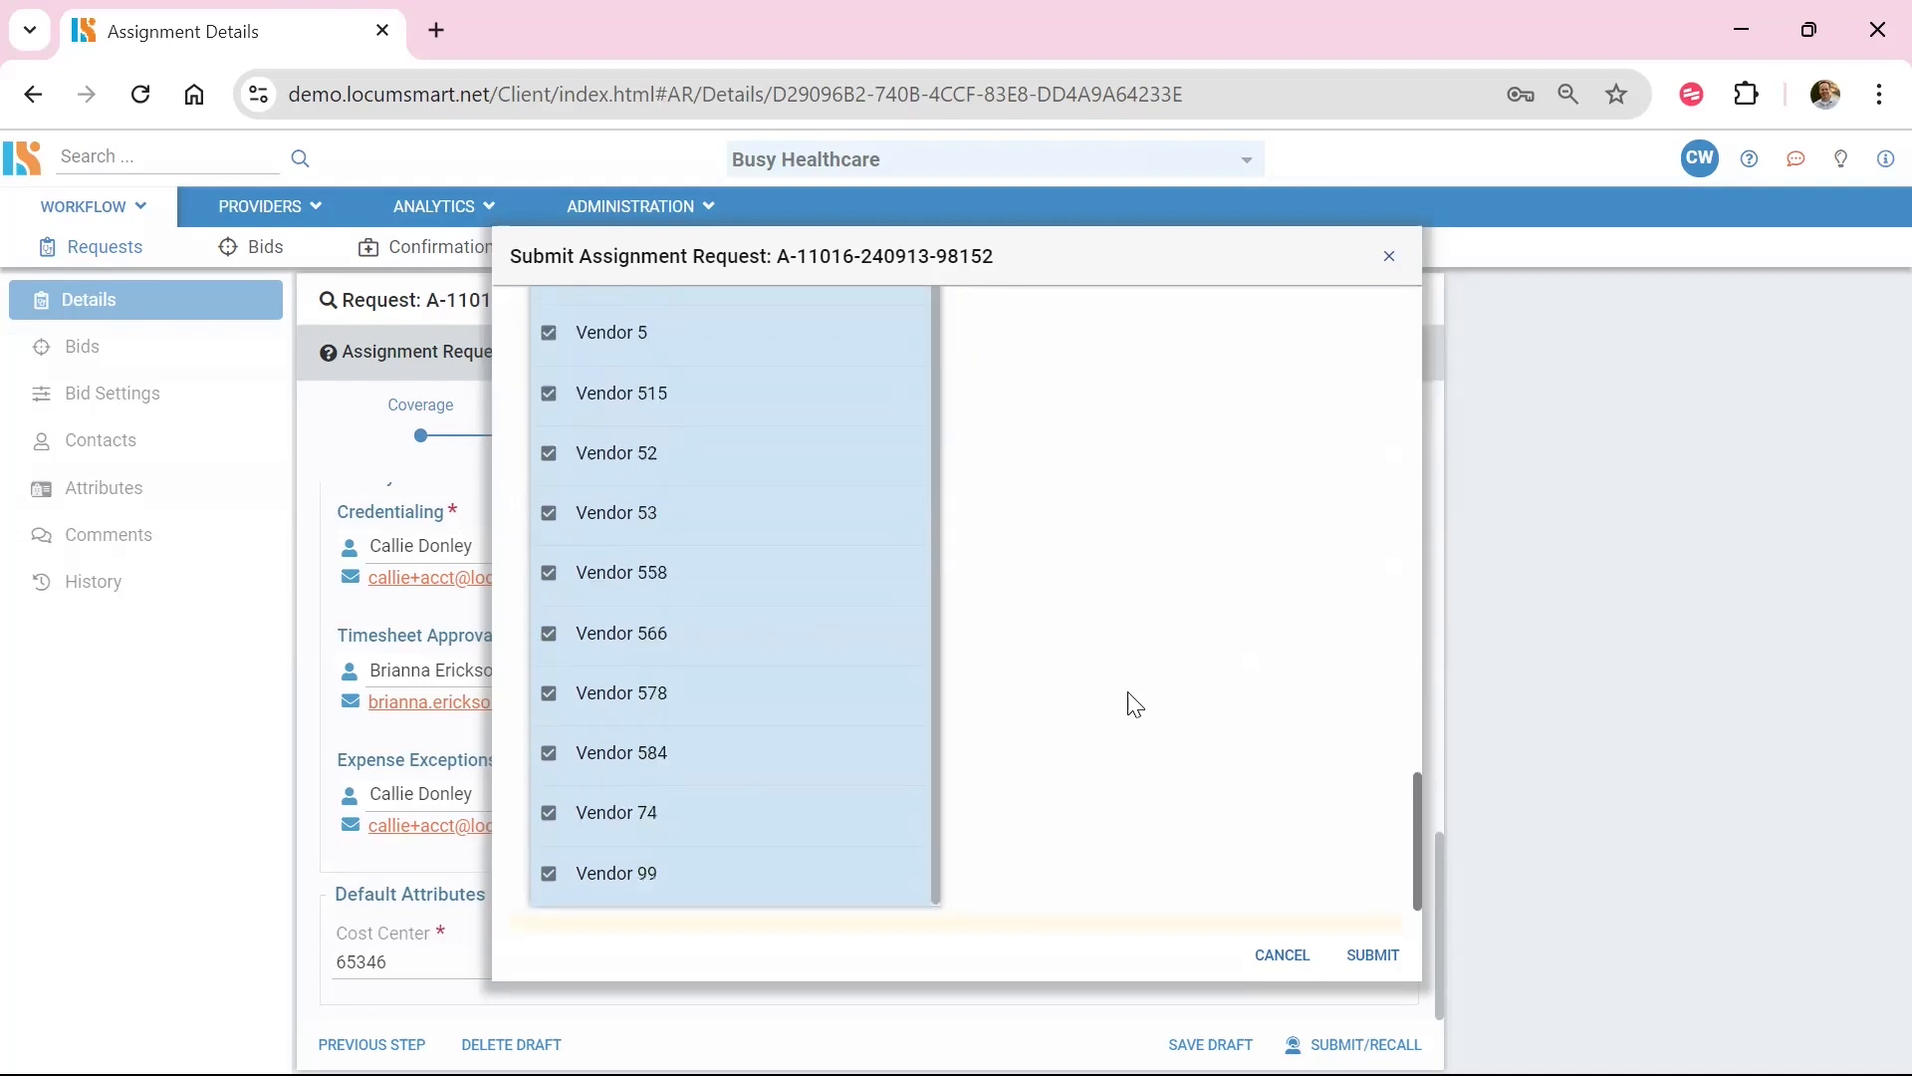
left_click(1372, 956)
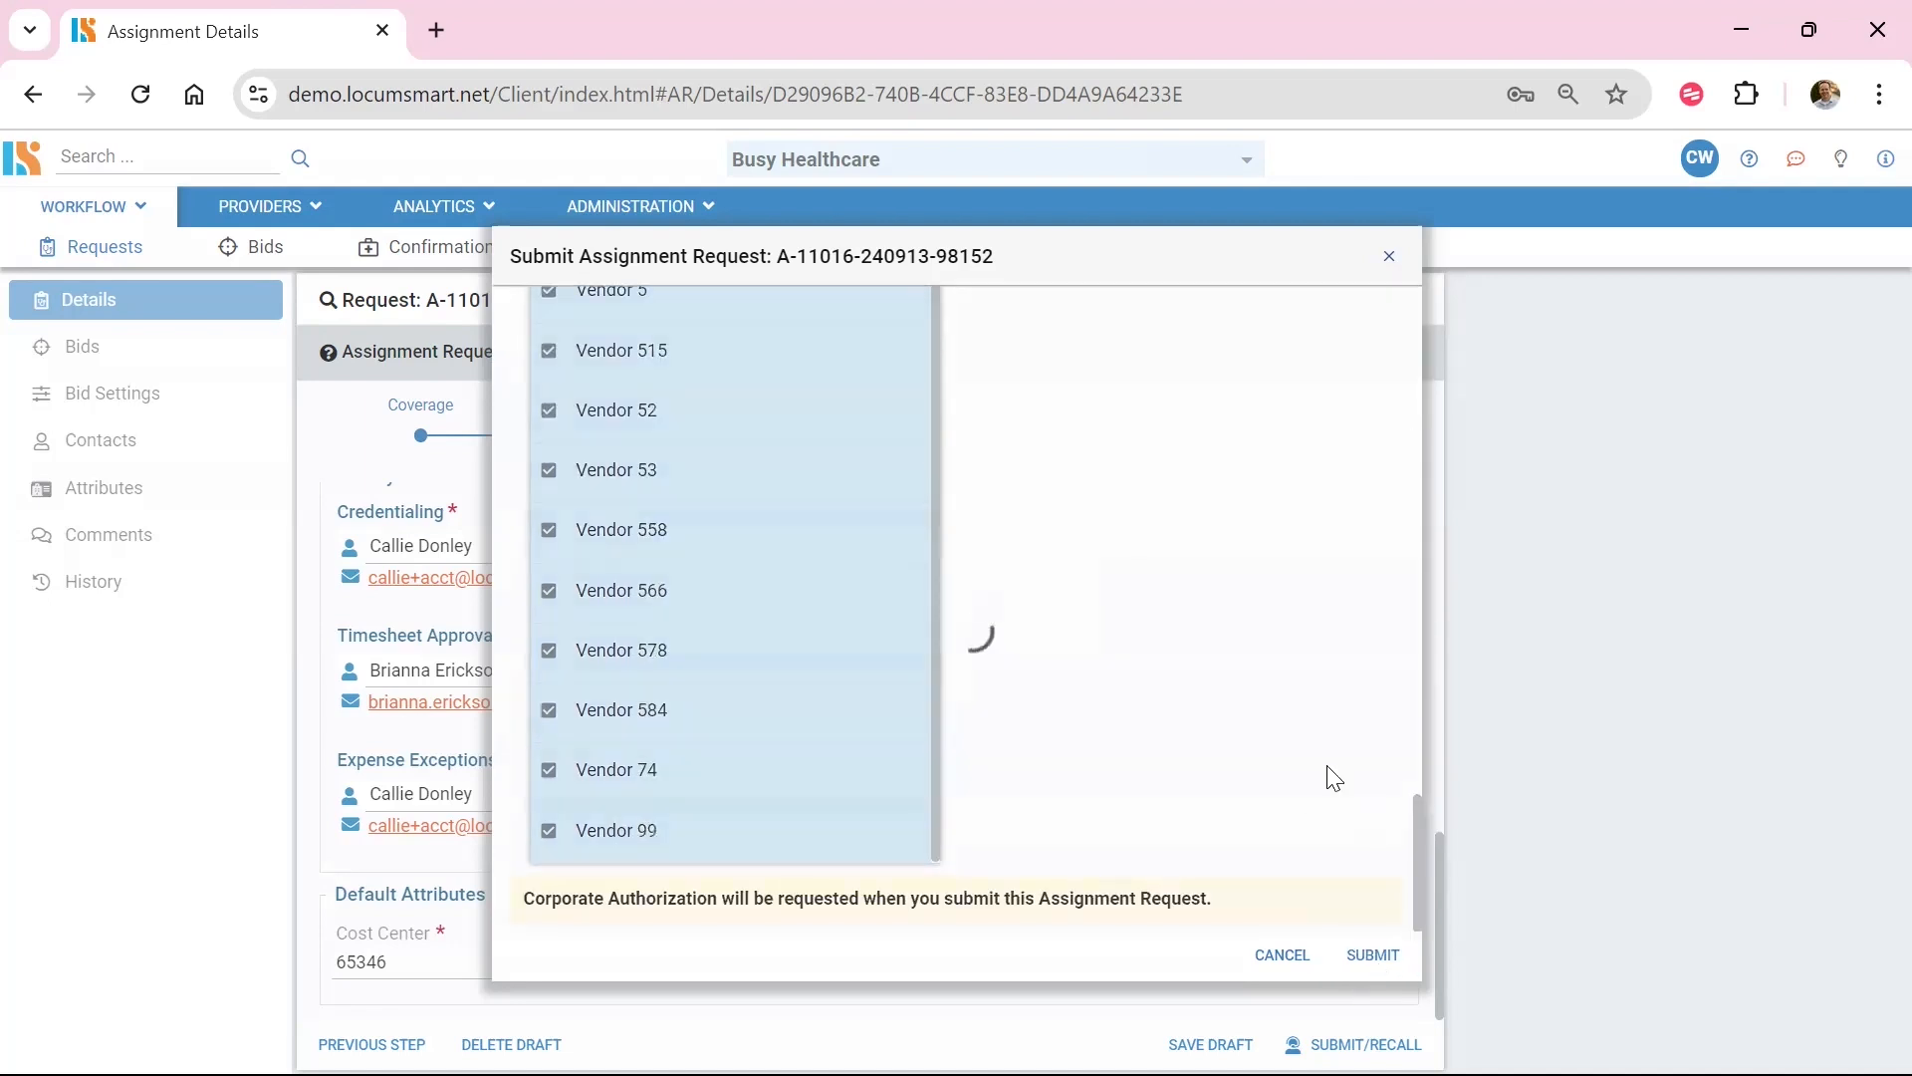